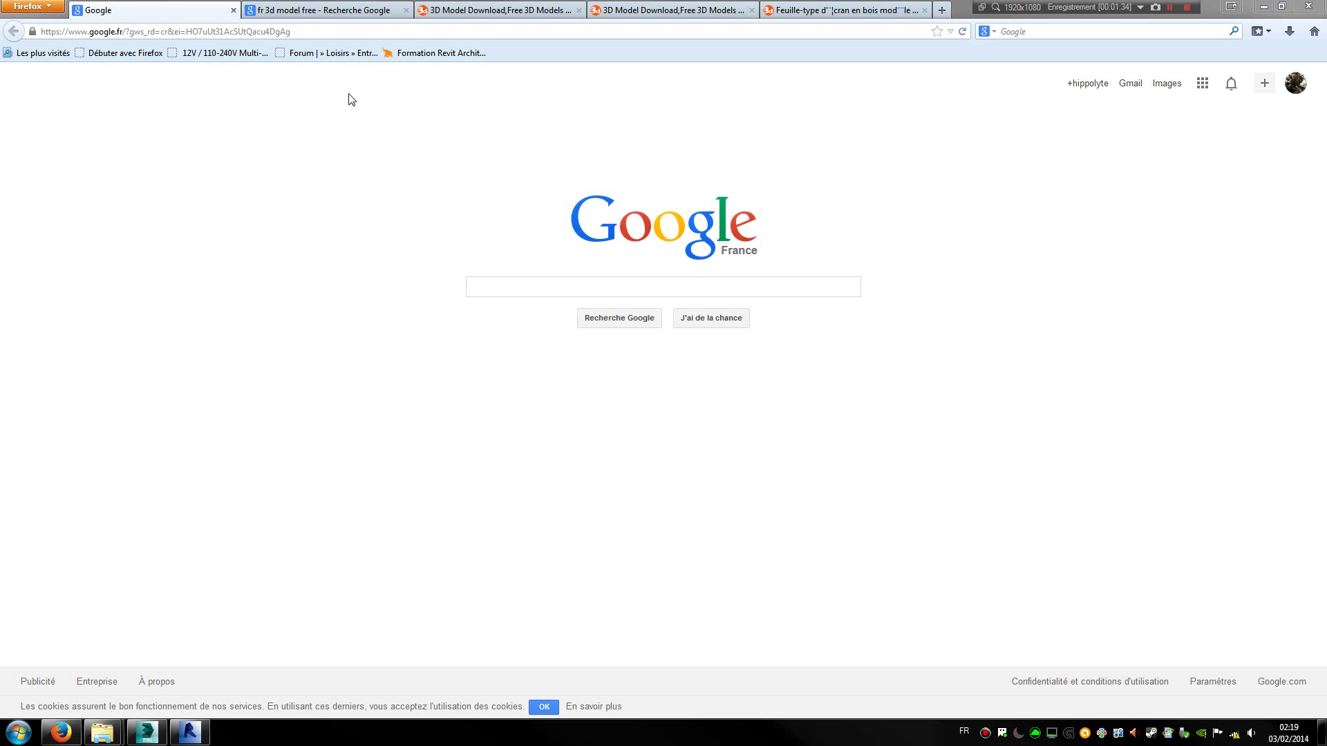
Close the Google home page and the "fr 3d model free" search results, leaving the fr.3dmodelfree.com home page on screen
{"action": "left_click", "coordinate": [228, 13]}
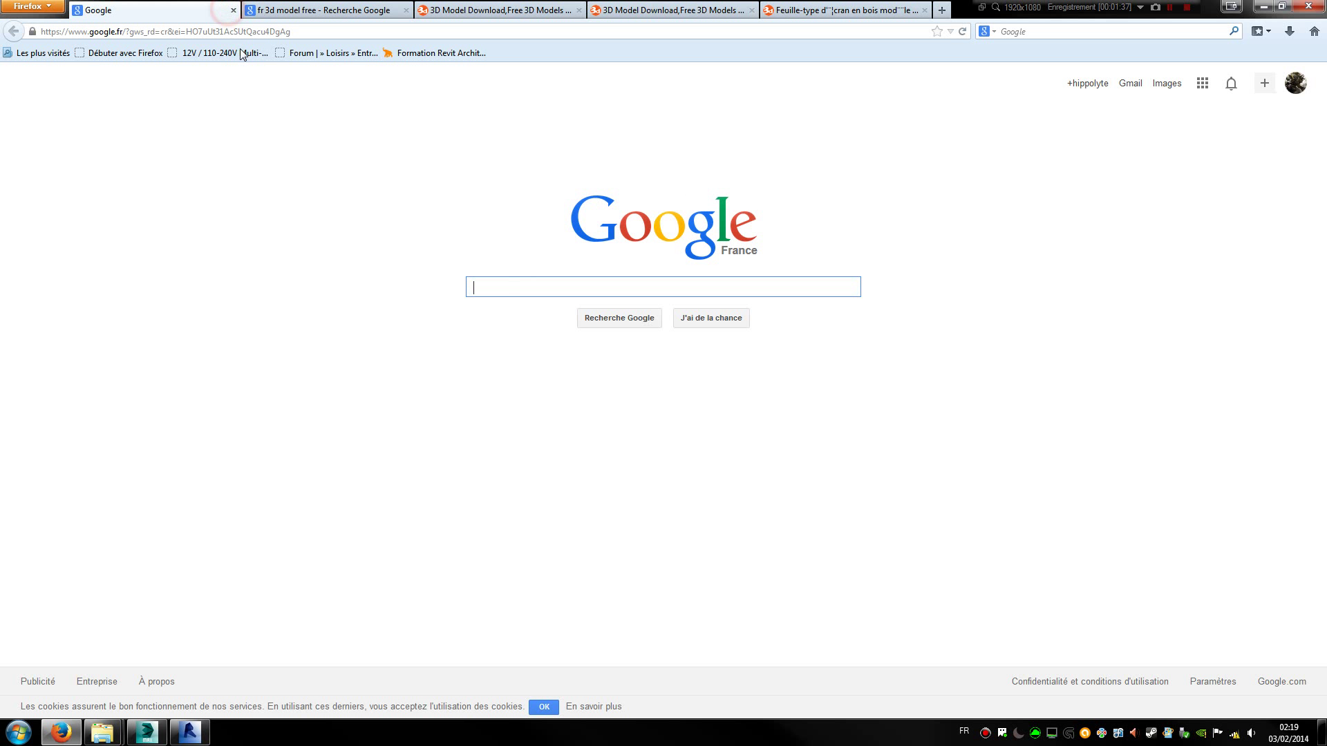
{"action": "left_click", "coordinate": [234, 10]}
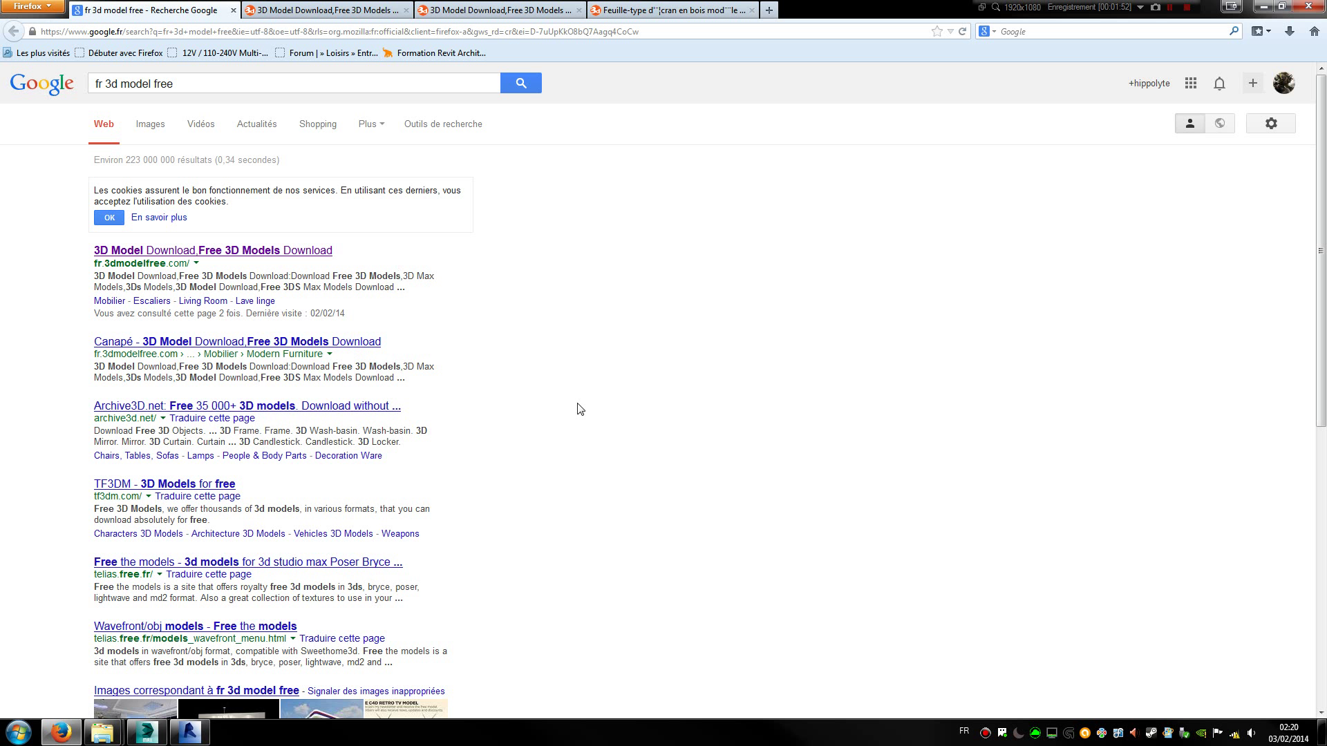
{"action": "left_click", "coordinate": [102, 733]}
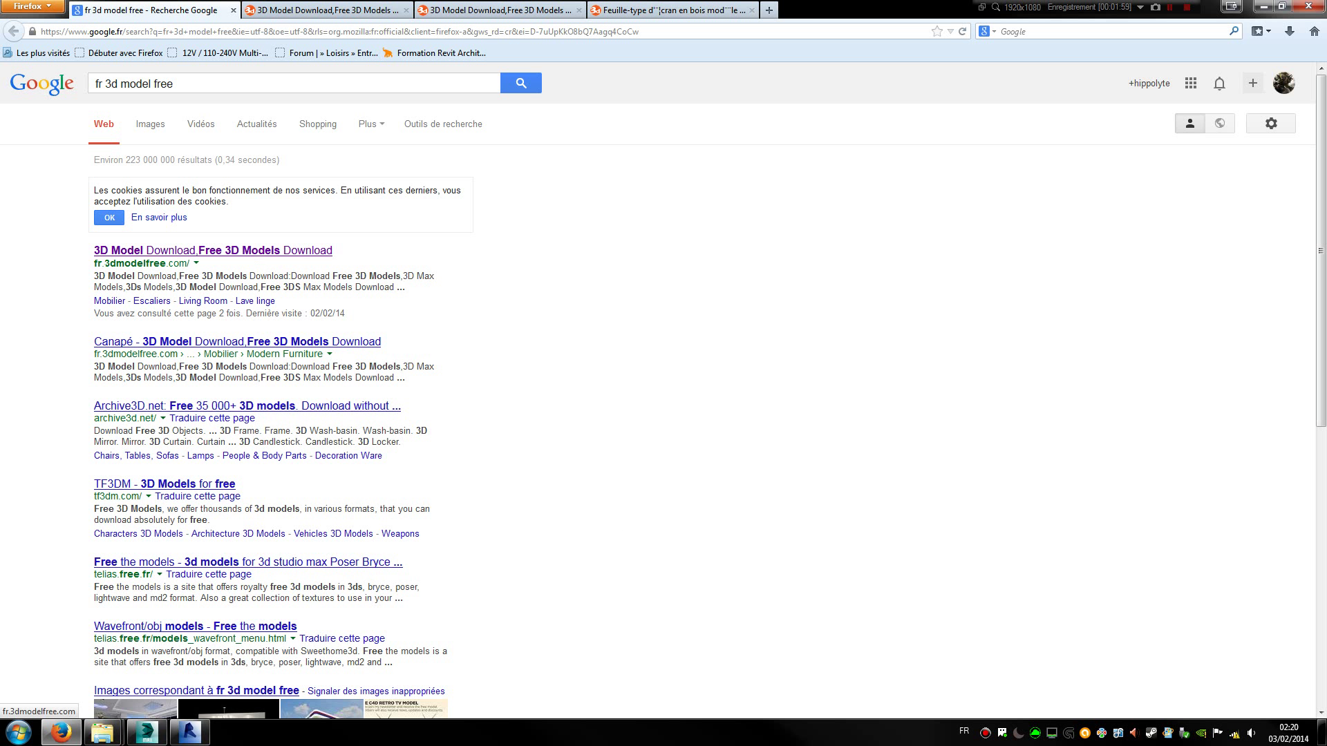
{"action": "left_click", "coordinate": [233, 10]}
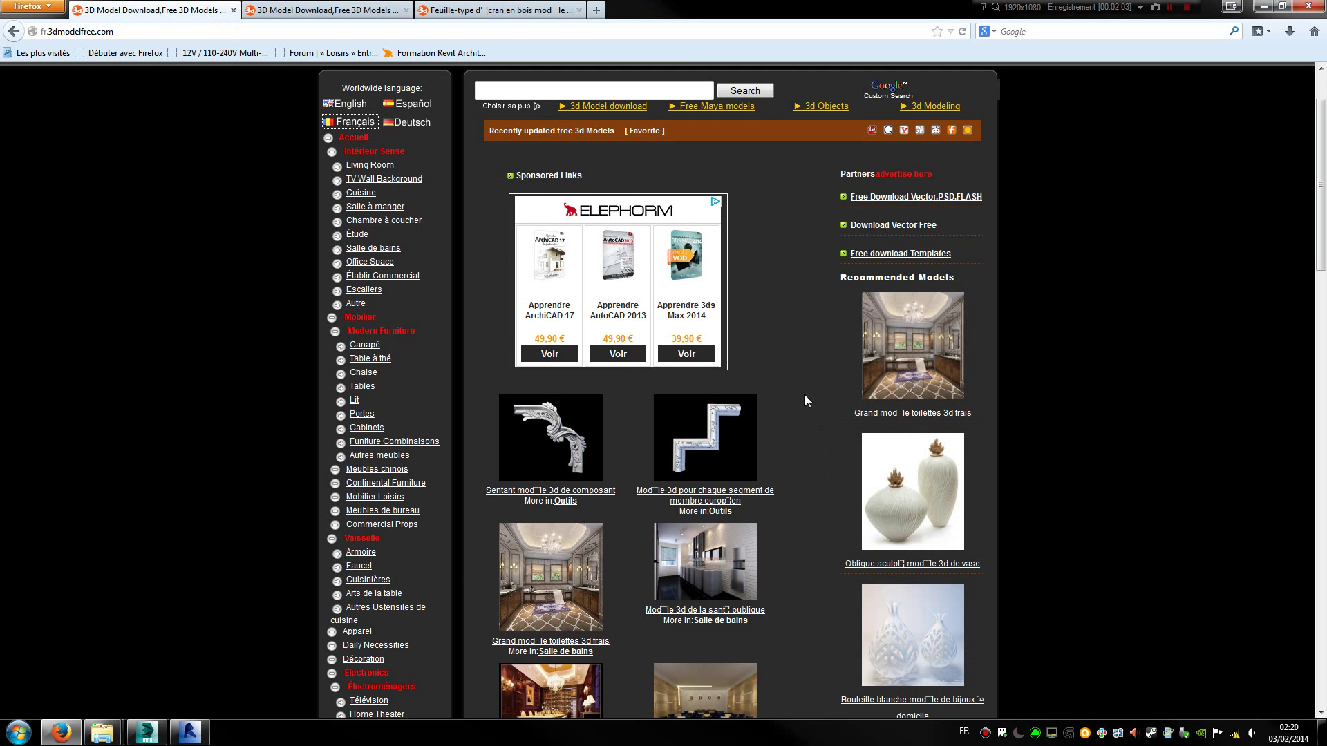
Look through the model categories and the recently updated free 3D models on the fr.3dmodelfree.com home page
{"action": "scroll", "coordinate": [806, 394], "scroll_direction": "down", "scroll_amount": 5}
{"action": "scroll", "coordinate": [422, 401], "scroll_direction": "down", "scroll_amount": 3}
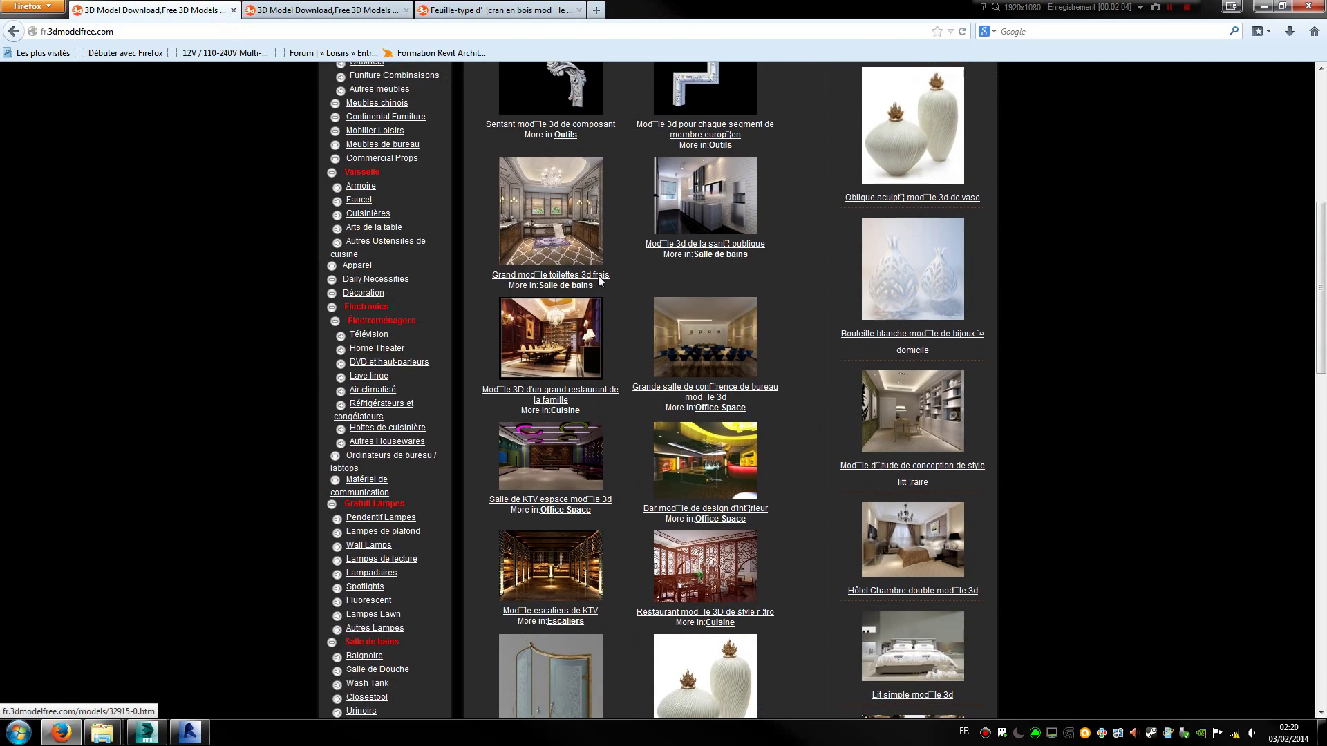
{"action": "scroll", "coordinate": [475, 355], "scroll_direction": "up", "scroll_amount": 3}
{"action": "scroll", "coordinate": [442, 345], "scroll_direction": "up", "scroll_amount": 3}
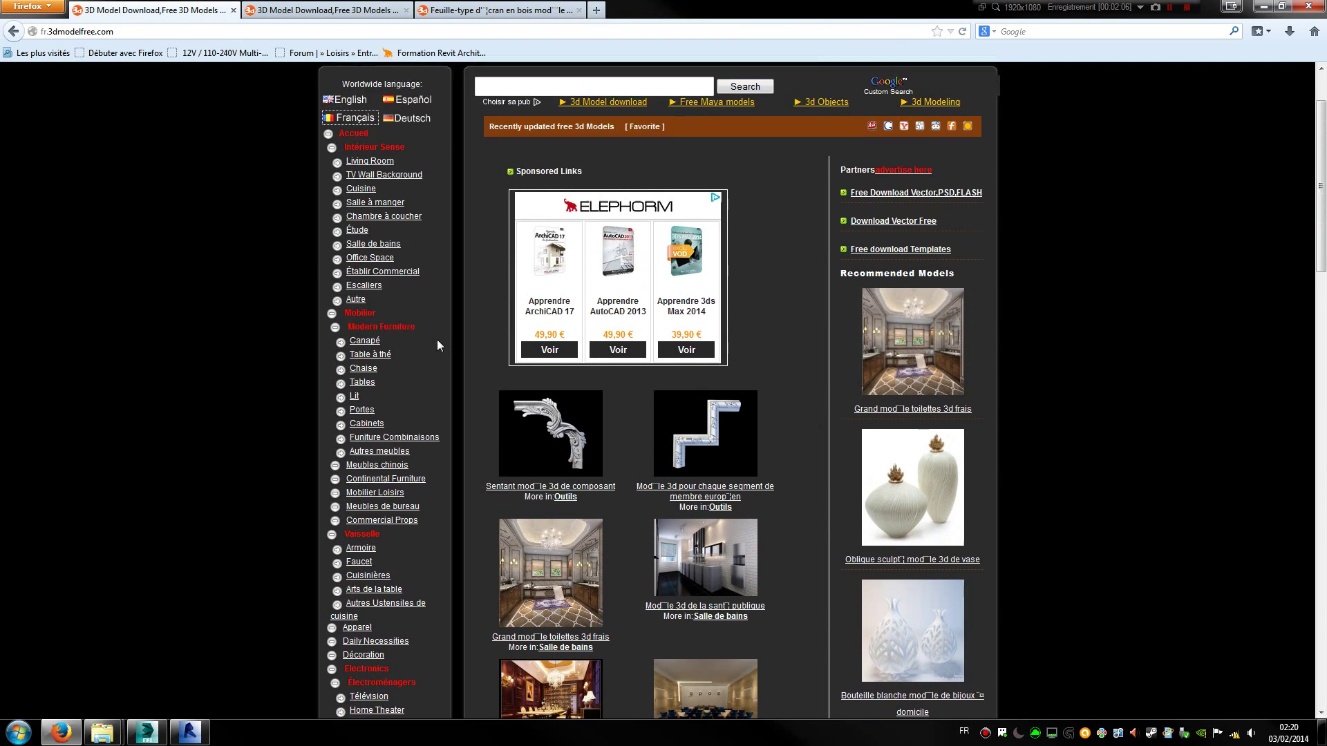
{"action": "scroll", "coordinate": [483, 346], "scroll_direction": "down", "scroll_amount": 6}
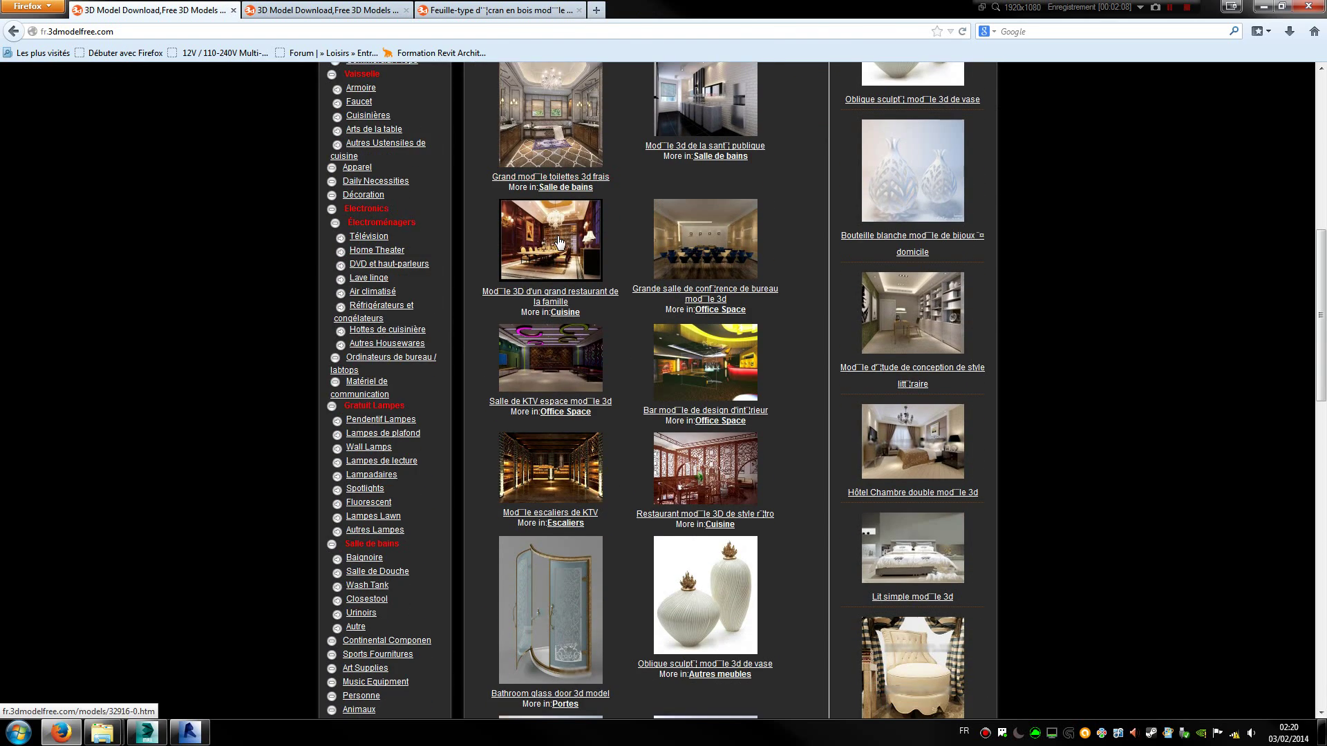
{"action": "scroll", "coordinate": [560, 240], "scroll_direction": "down", "scroll_amount": 2}
{"action": "scroll", "coordinate": [595, 313], "scroll_direction": "down", "scroll_amount": 4}
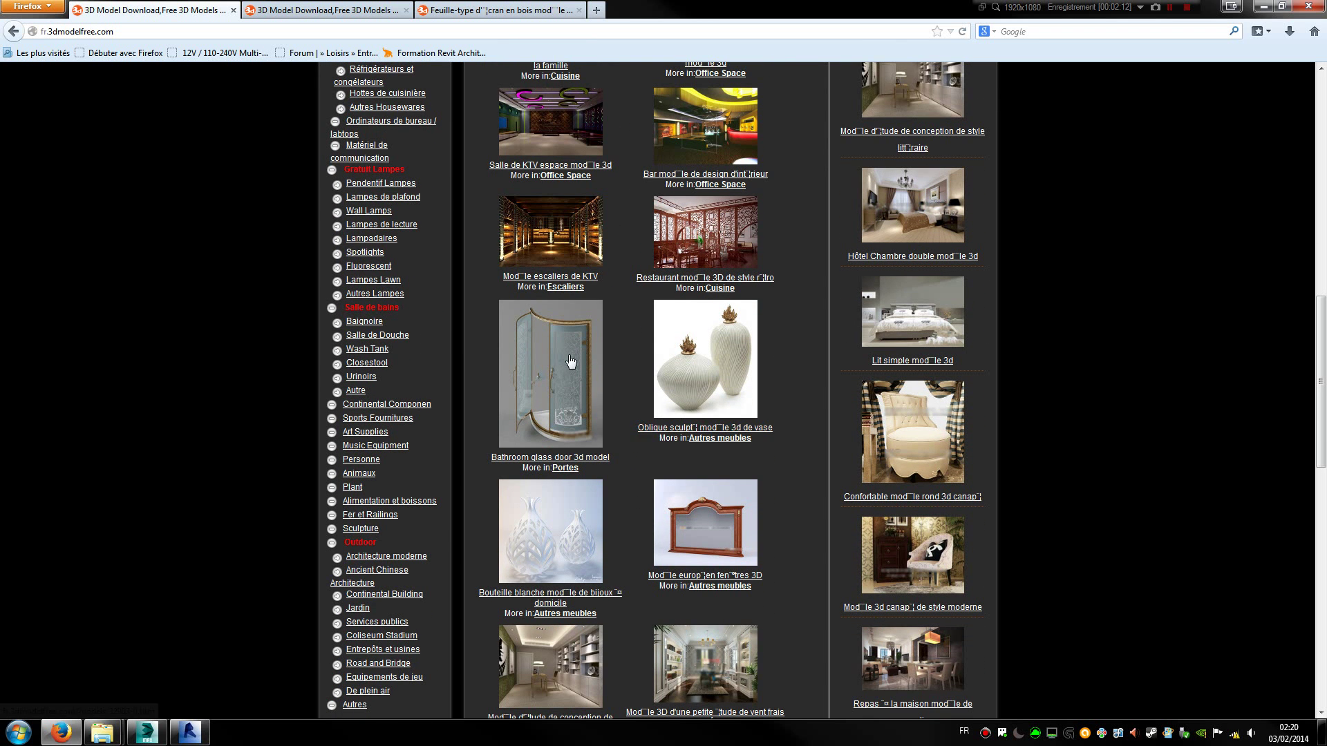
{"action": "scroll", "coordinate": [659, 390], "scroll_direction": "up", "scroll_amount": 2}
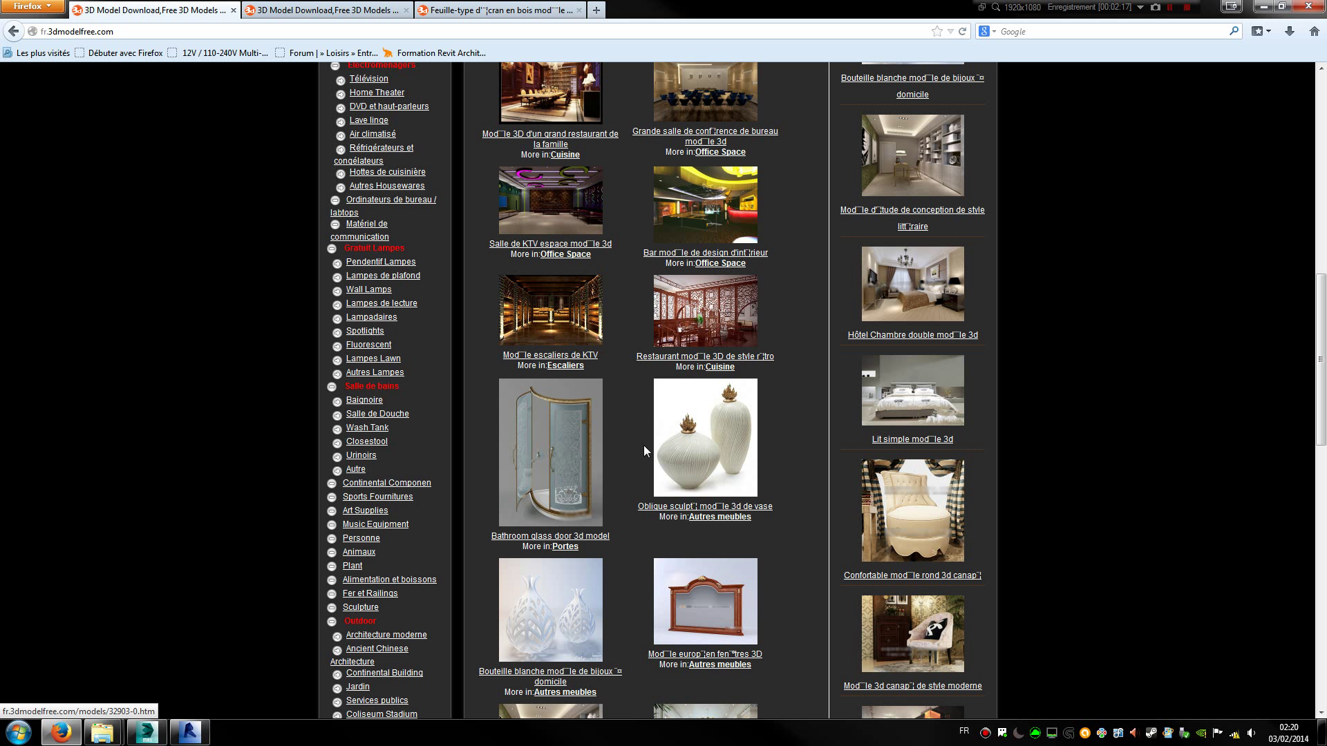
View the KTV staircase model's page with its preview image and download links, and close that page
{"action": "left_click", "coordinate": [545, 312]}
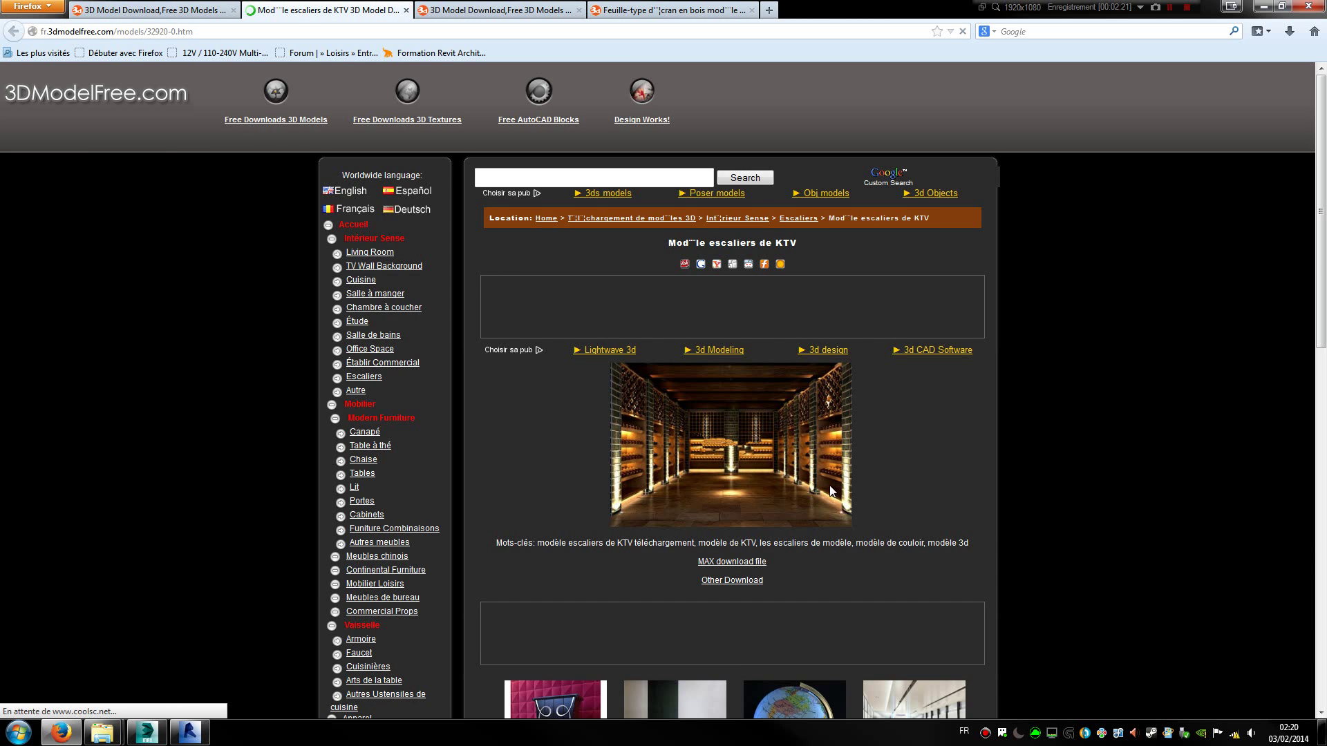
{"action": "scroll", "coordinate": [665, 290], "scroll_direction": "down", "scroll_amount": 4}
{"action": "scroll", "coordinate": [752, 309], "scroll_direction": "up", "scroll_amount": 4}
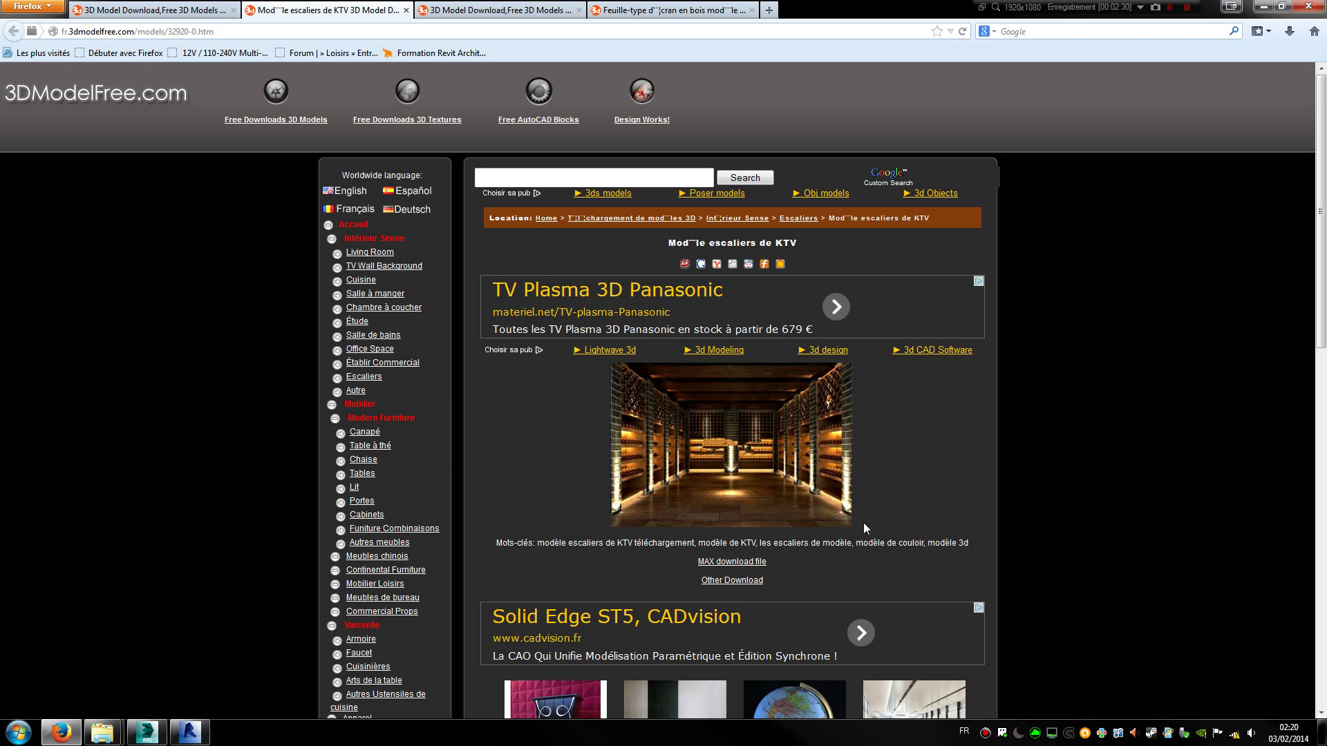
{"action": "scroll", "coordinate": [662, 463], "scroll_direction": "down", "scroll_amount": 3}
{"action": "scroll", "coordinate": [690, 411], "scroll_direction": "up", "scroll_amount": 3}
{"action": "left_click", "coordinate": [406, 9]}
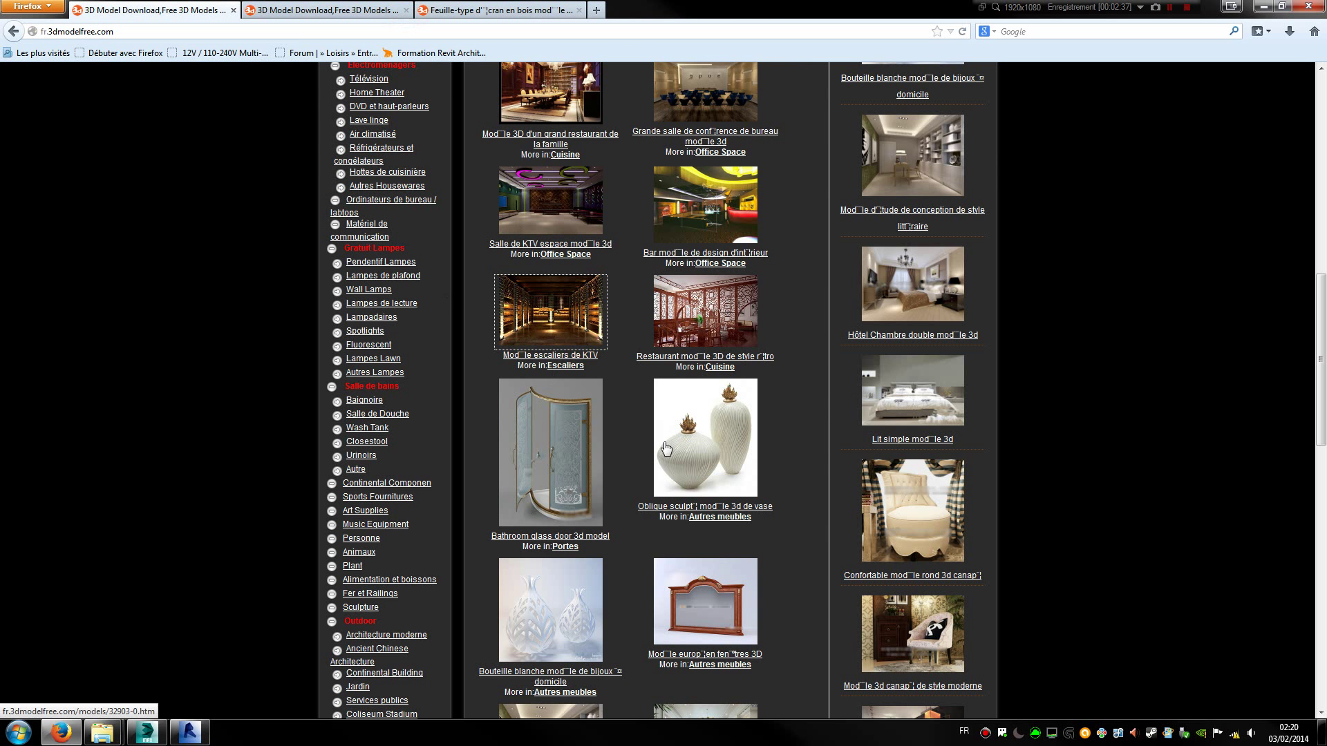
Browse the rest of the model list and close both site home pages to reach the leaf-pattern wooden screen's page
{"action": "scroll", "coordinate": [646, 445], "scroll_direction": "down", "scroll_amount": 2}
{"action": "scroll", "coordinate": [639, 521], "scroll_direction": "down", "scroll_amount": 4}
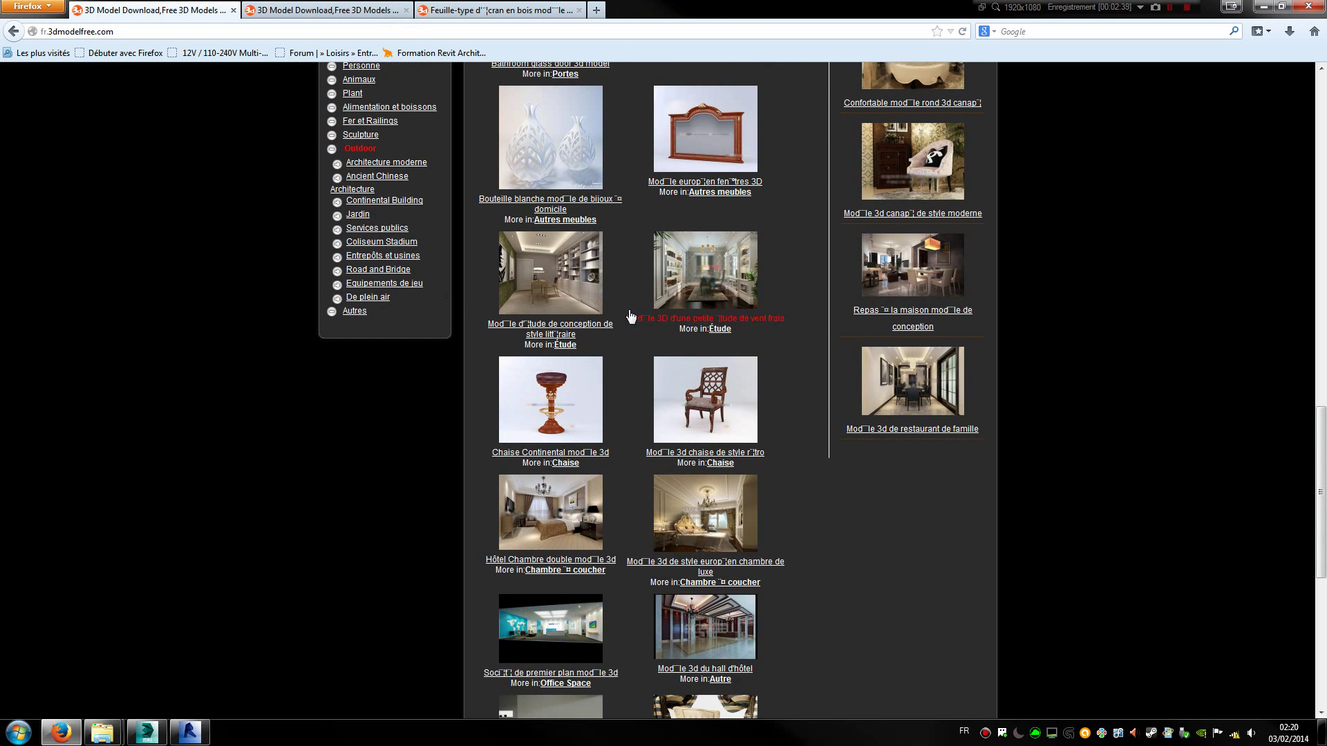
{"action": "scroll", "coordinate": [616, 482], "scroll_direction": "down", "scroll_amount": 6}
{"action": "scroll", "coordinate": [616, 482], "scroll_direction": "up", "scroll_amount": 13}
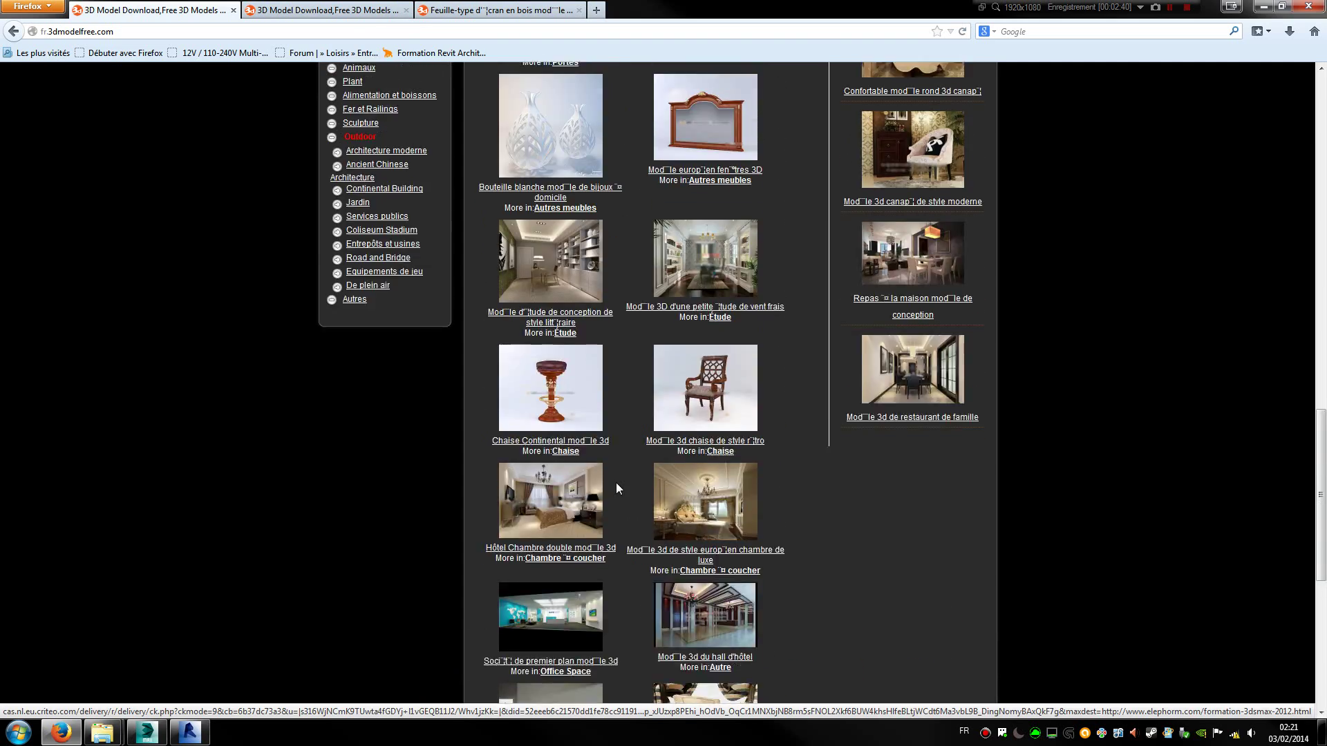
{"action": "scroll", "coordinate": [617, 479], "scroll_direction": "up", "scroll_amount": 1}
{"action": "left_click", "coordinate": [233, 10]}
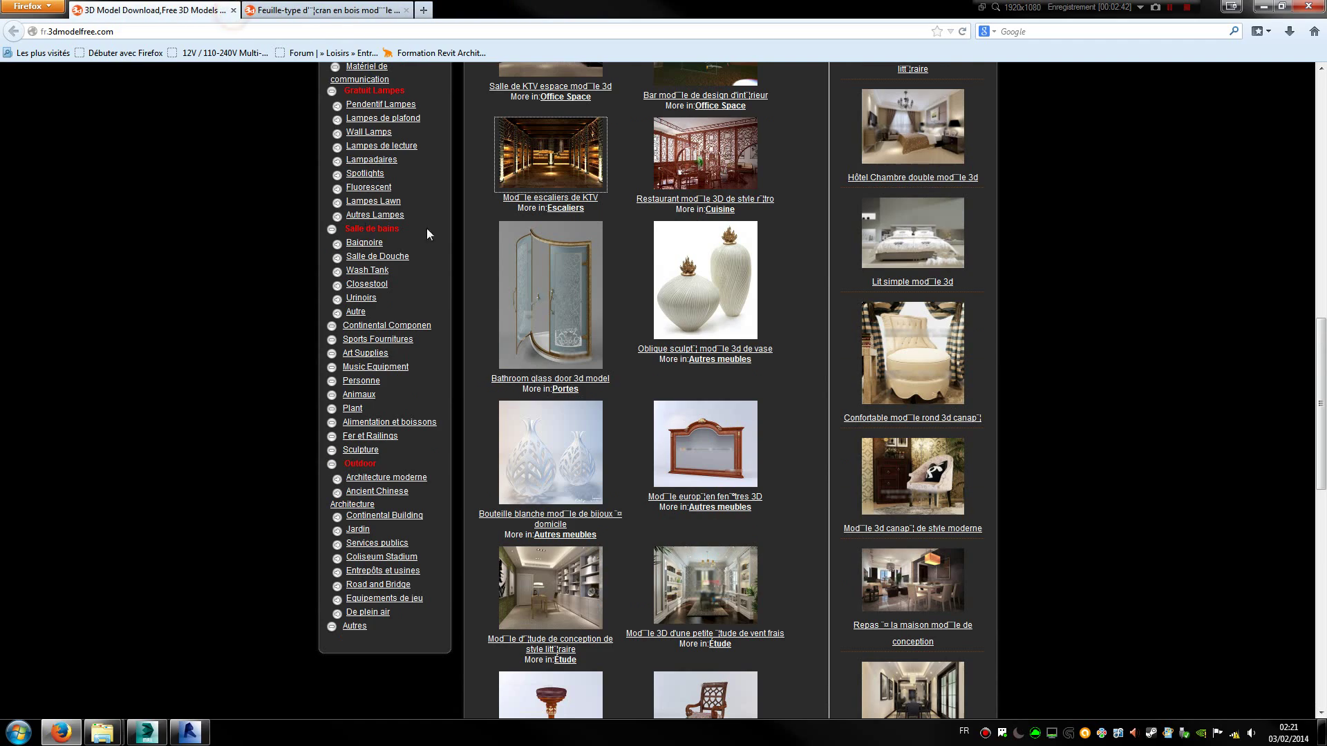
{"action": "left_click", "coordinate": [233, 10]}
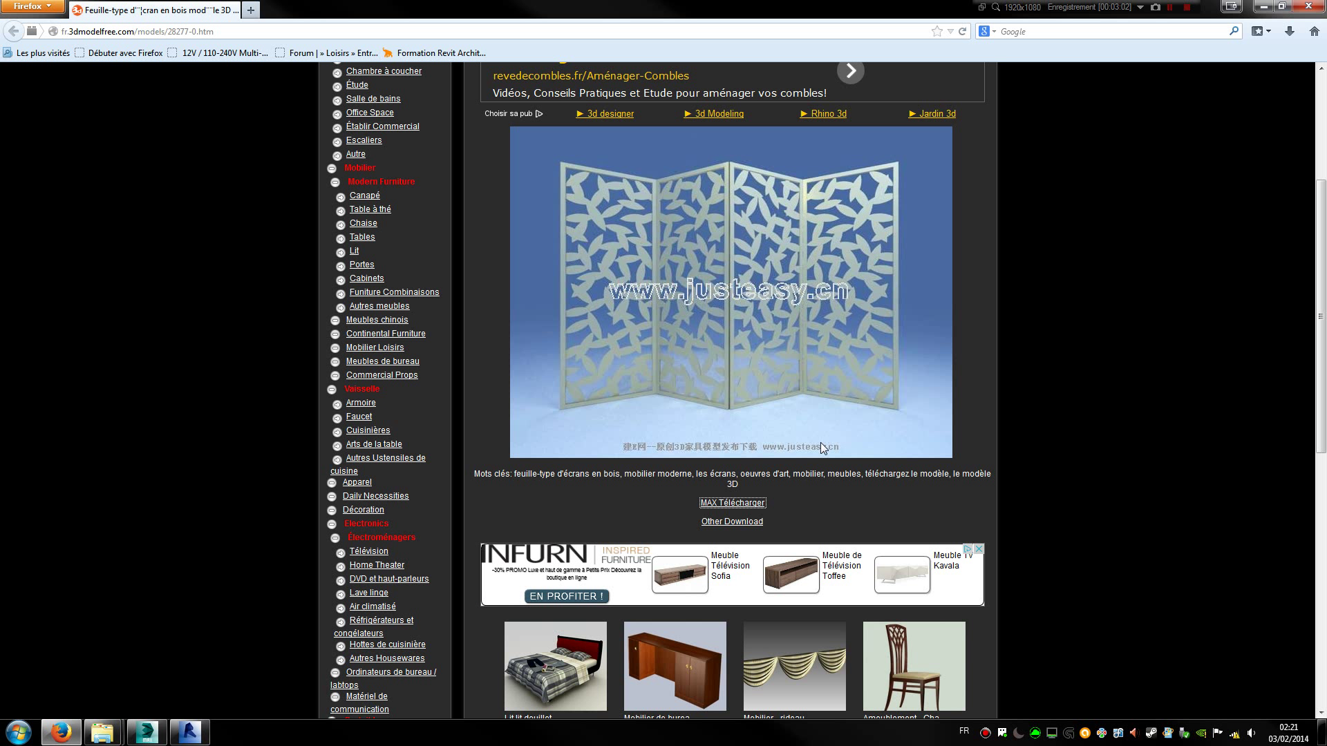
Show the downloaded 23.rar in its containing folder and select the archive
{"action": "left_click", "coordinate": [806, 481]}
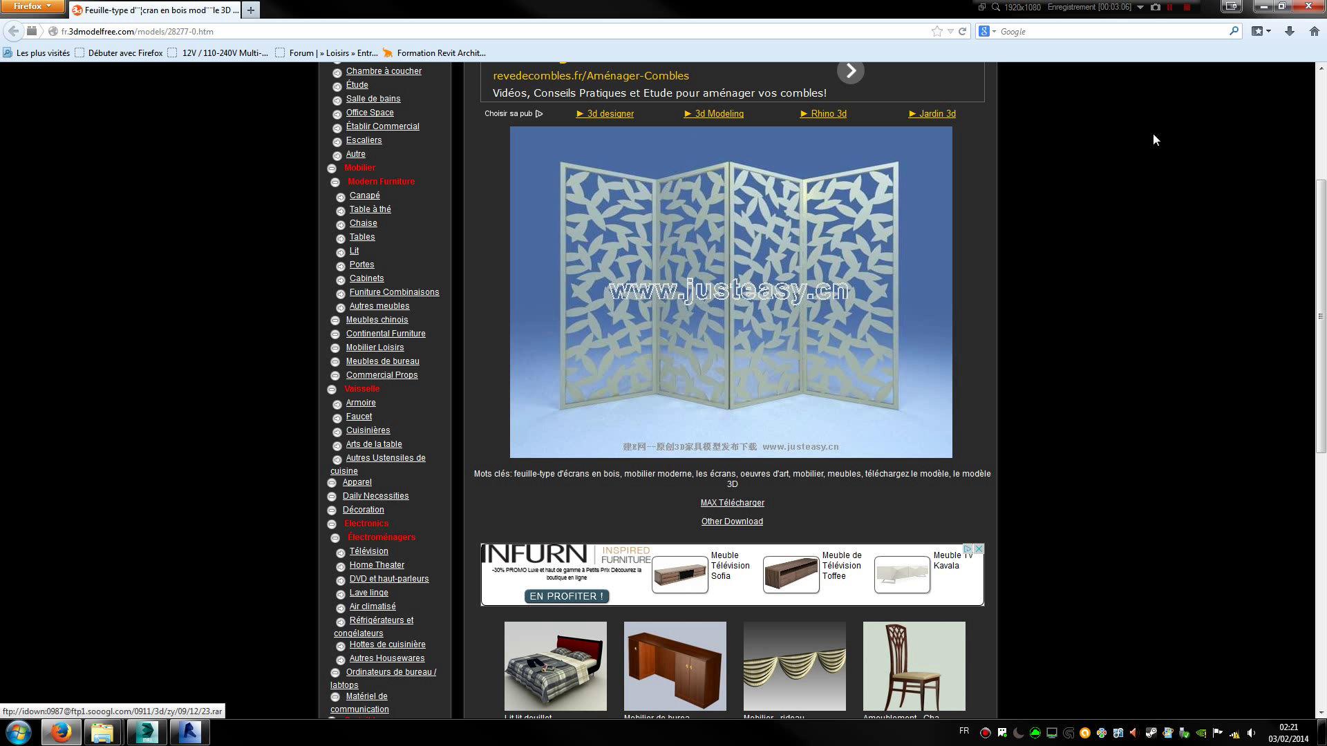
{"action": "left_click", "coordinate": [1290, 31]}
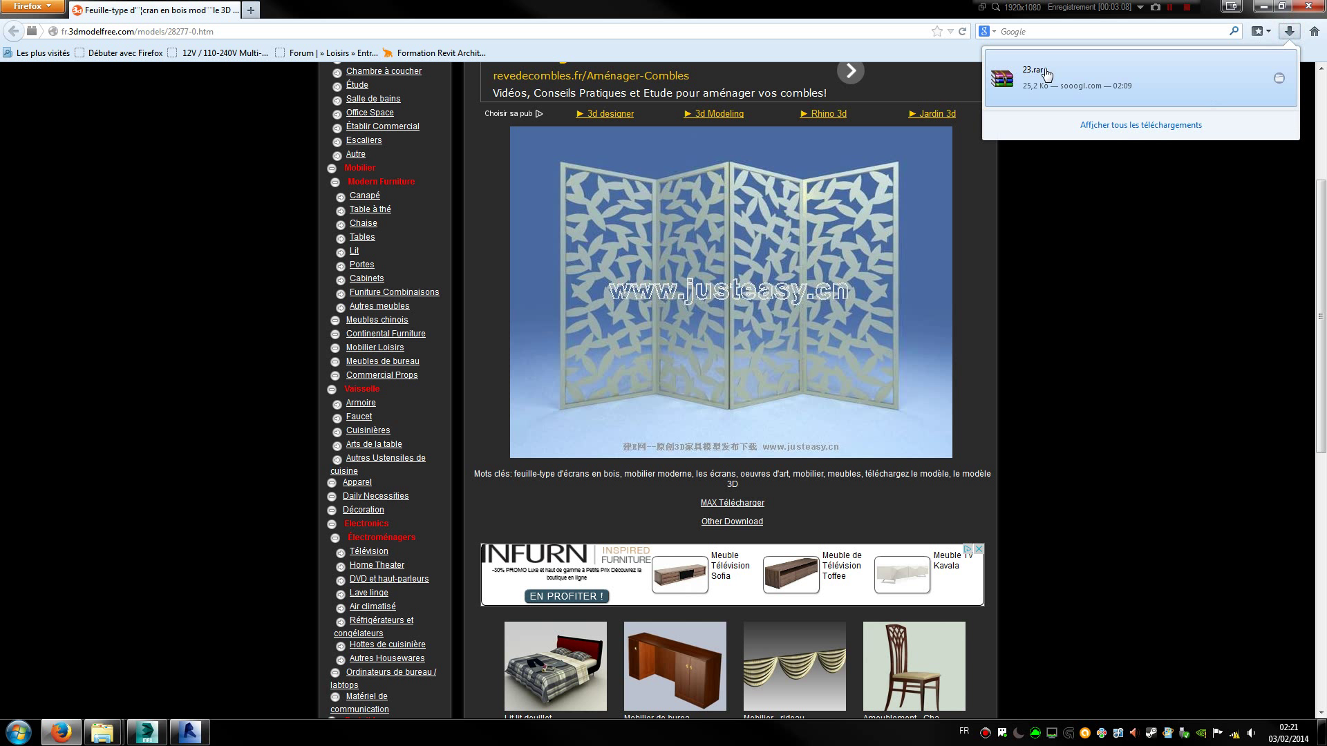
{"action": "left_click", "coordinate": [1279, 84]}
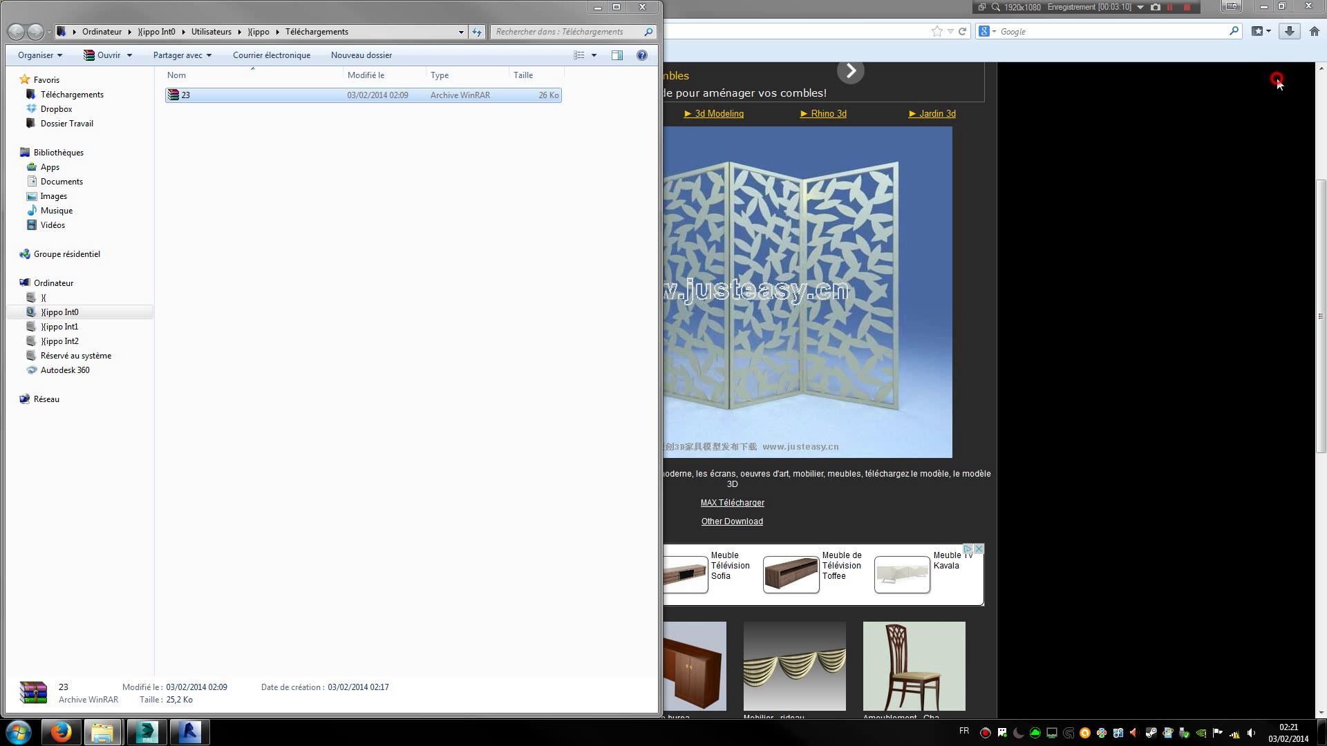
{"action": "left_click", "coordinate": [242, 103]}
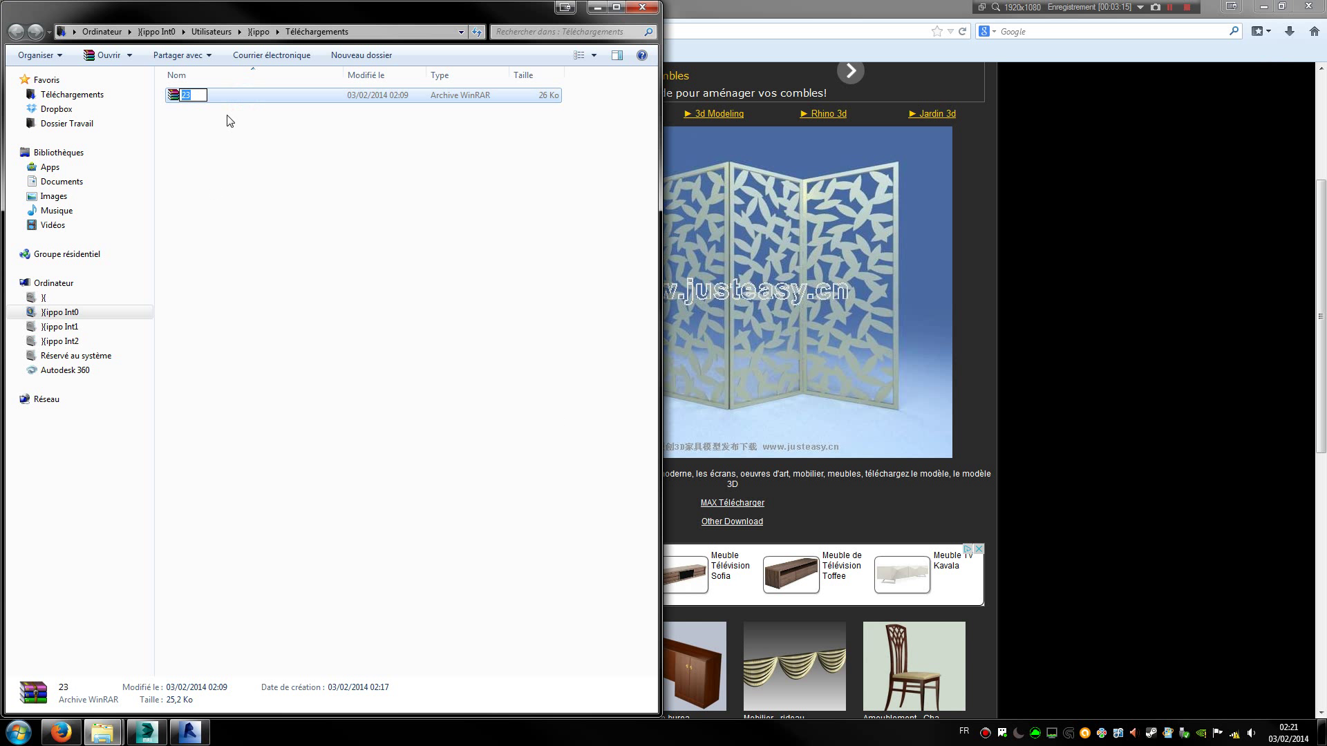
{"action": "left_click", "coordinate": [243, 97]}
{"action": "left_click", "coordinate": [243, 98]}
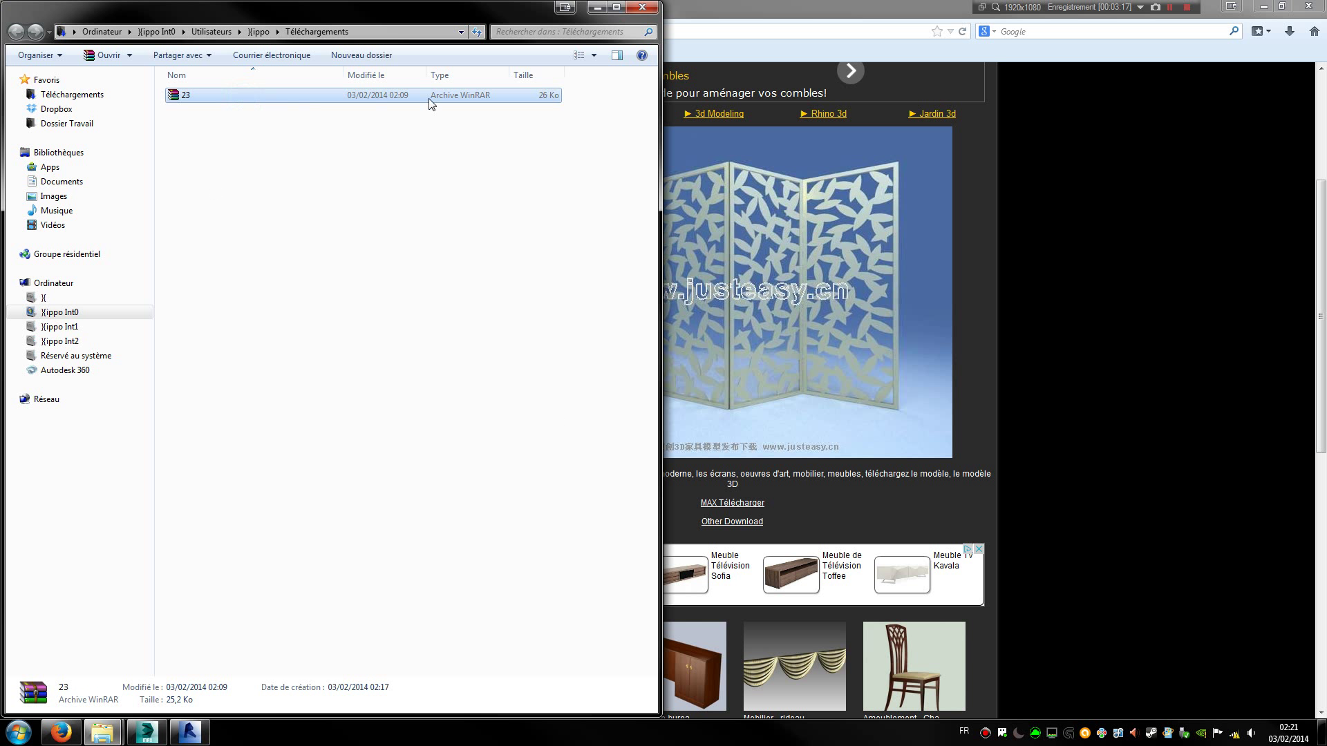
In the RFA Téléchargées folder, check the existing extracted folder 23 and permanently delete it
{"action": "left_click", "coordinate": [103, 732]}
{"action": "left_click", "coordinate": [125, 666]}
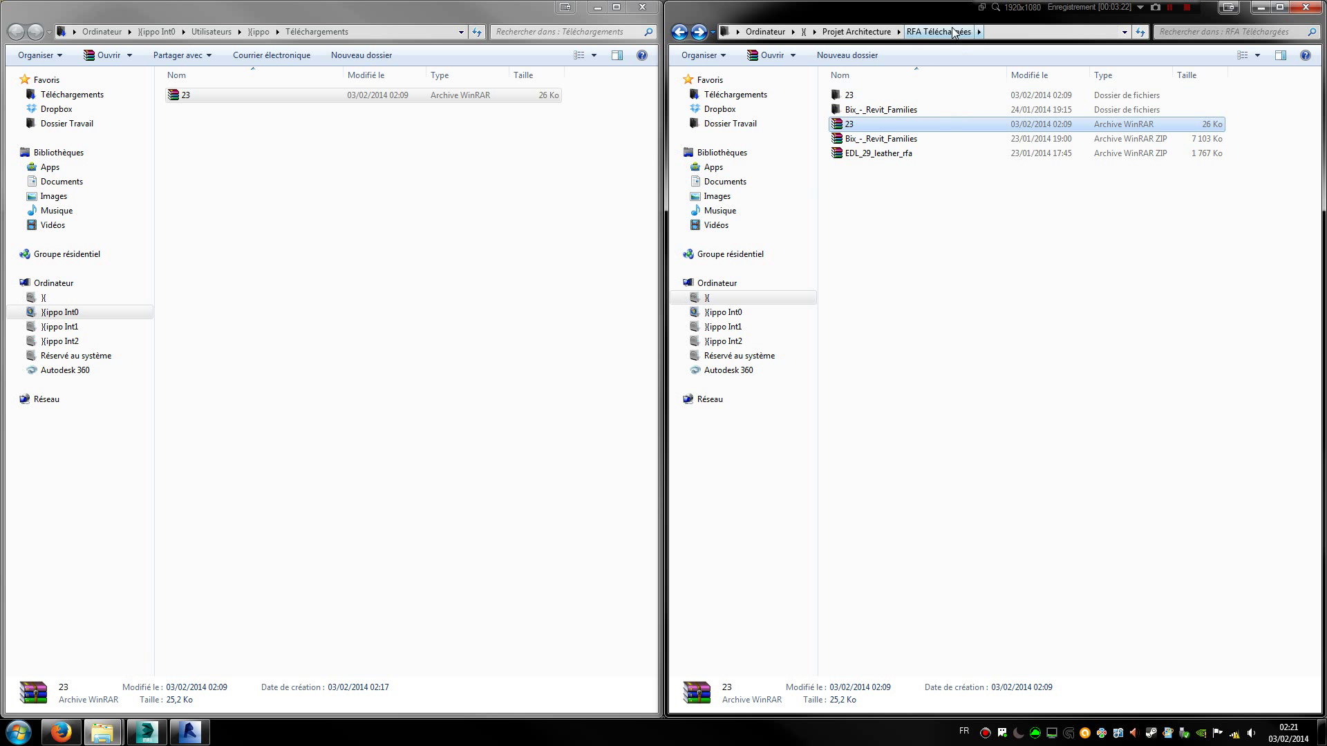
{"action": "double_click", "coordinate": [932, 97]}
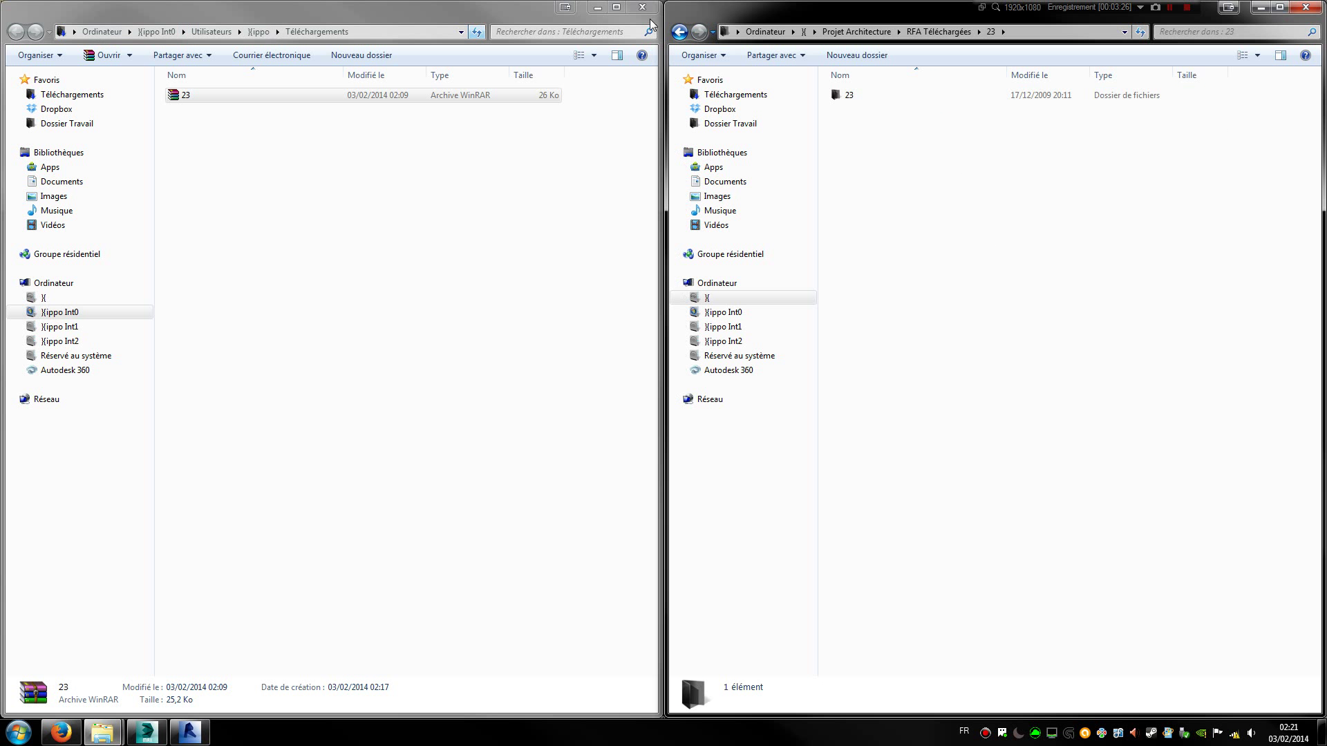
{"action": "left_click", "coordinate": [679, 32]}
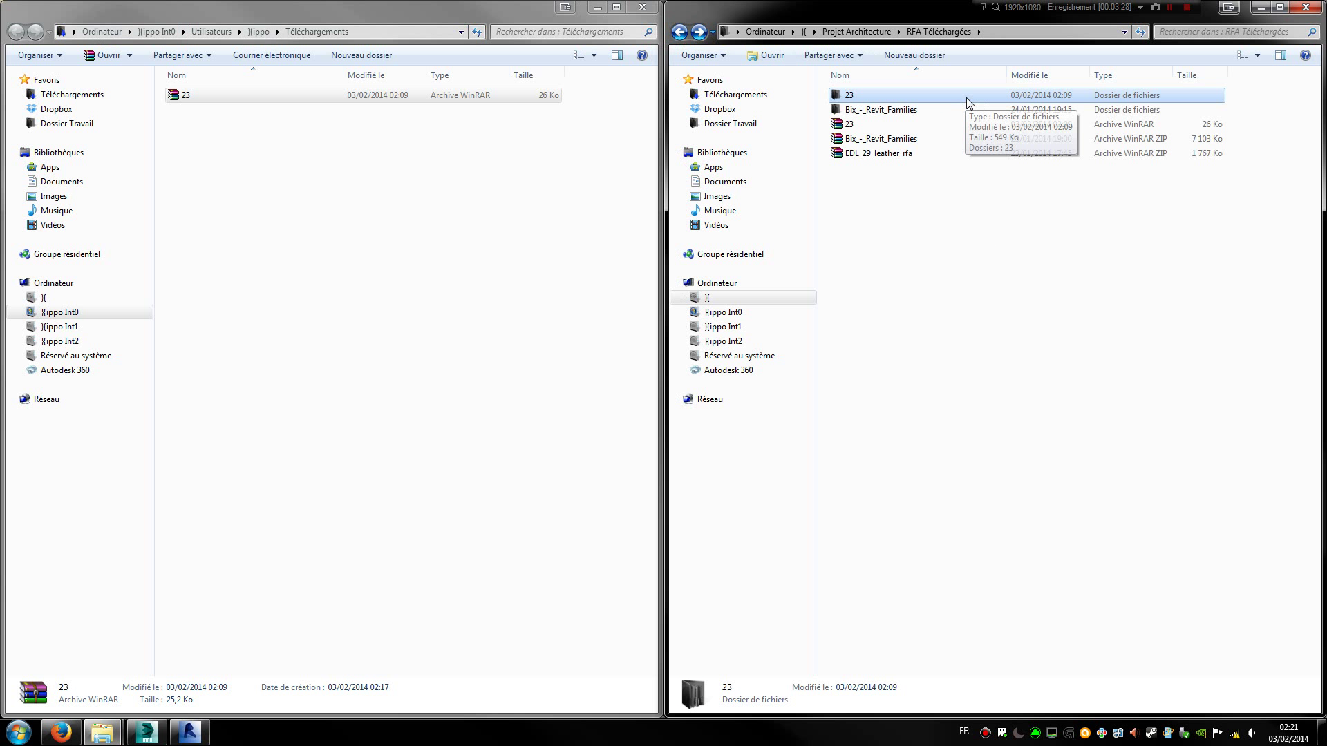
{"action": "key", "text": "shift+Delete"}
{"action": "key", "text": "Return"}
Extract the archive 23 in RFA Téléchargées into its own subfolder 23
{"action": "left_click", "coordinate": [918, 109]}
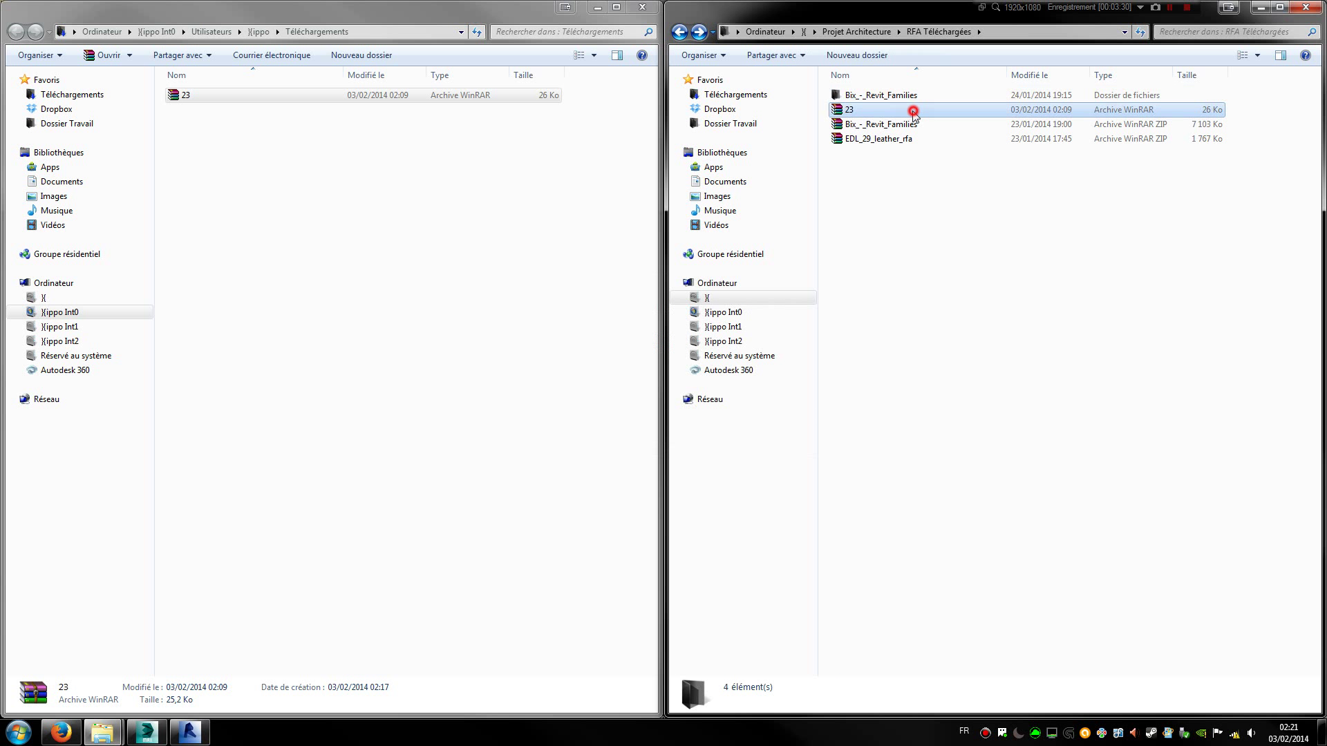
{"action": "right_click", "coordinate": [913, 110]}
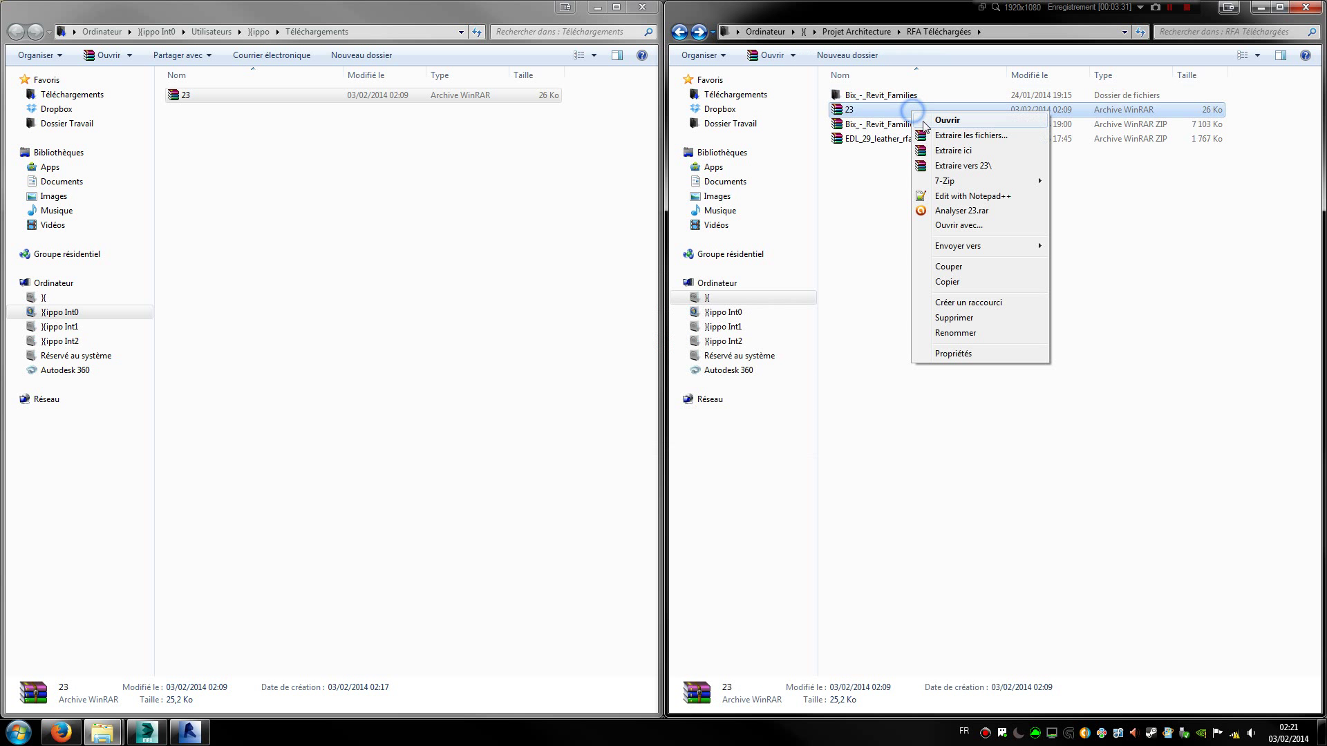
{"action": "left_click", "coordinate": [989, 168]}
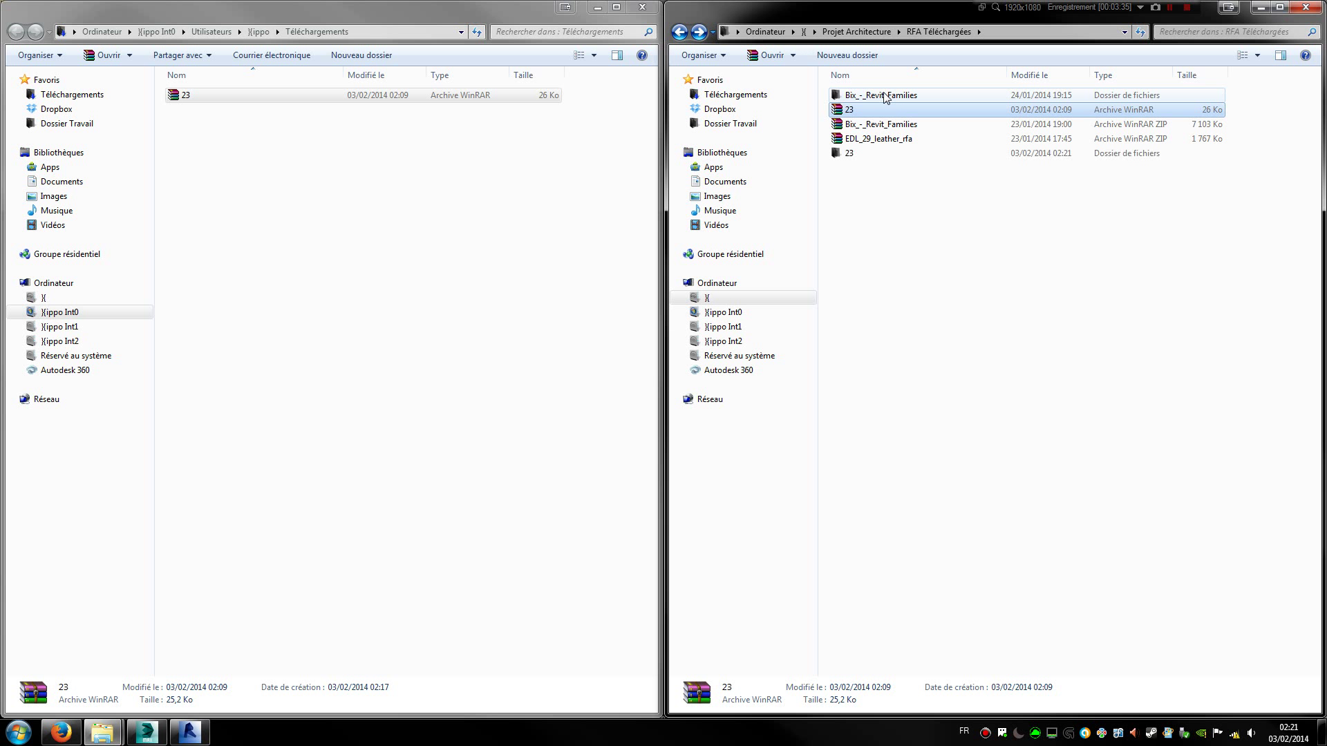
Open the extracted folder 23 and its nested 23 subfolder, and select the 3ds Max scene file 屏风3
{"action": "double_click", "coordinate": [851, 153]}
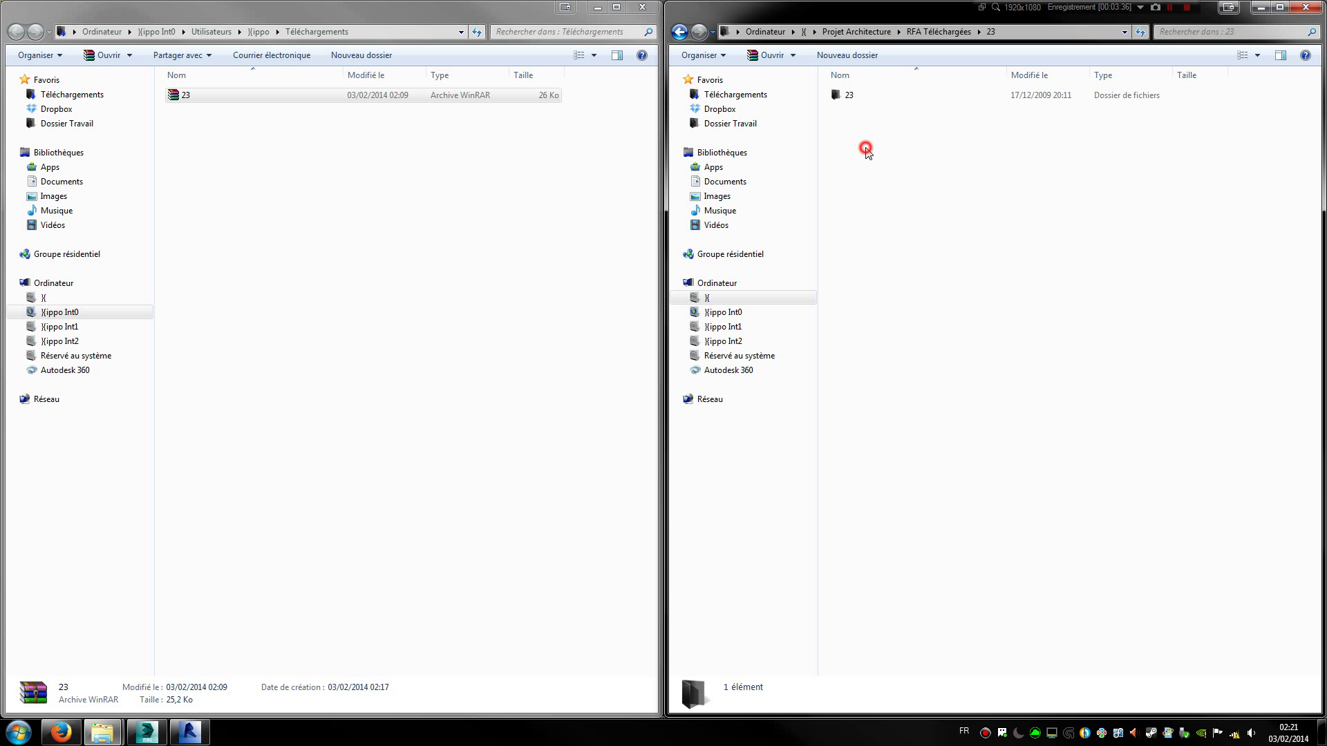
{"action": "double_click", "coordinate": [871, 97]}
{"action": "left_click", "coordinate": [913, 98]}
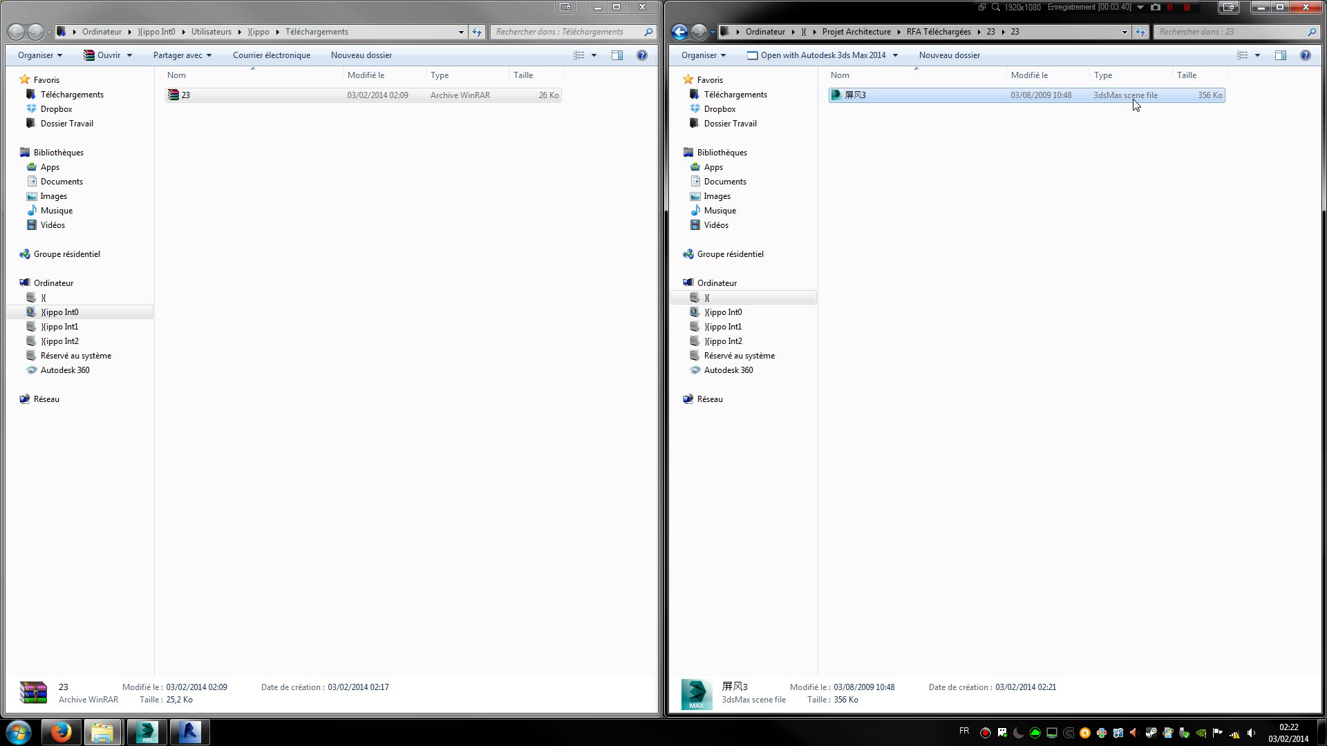
Switch to 3ds Max and open the recent scene 屏风3.max despite the missing DLLs, acknowledging the obsolete file notice
{"action": "left_click", "coordinate": [147, 733]}
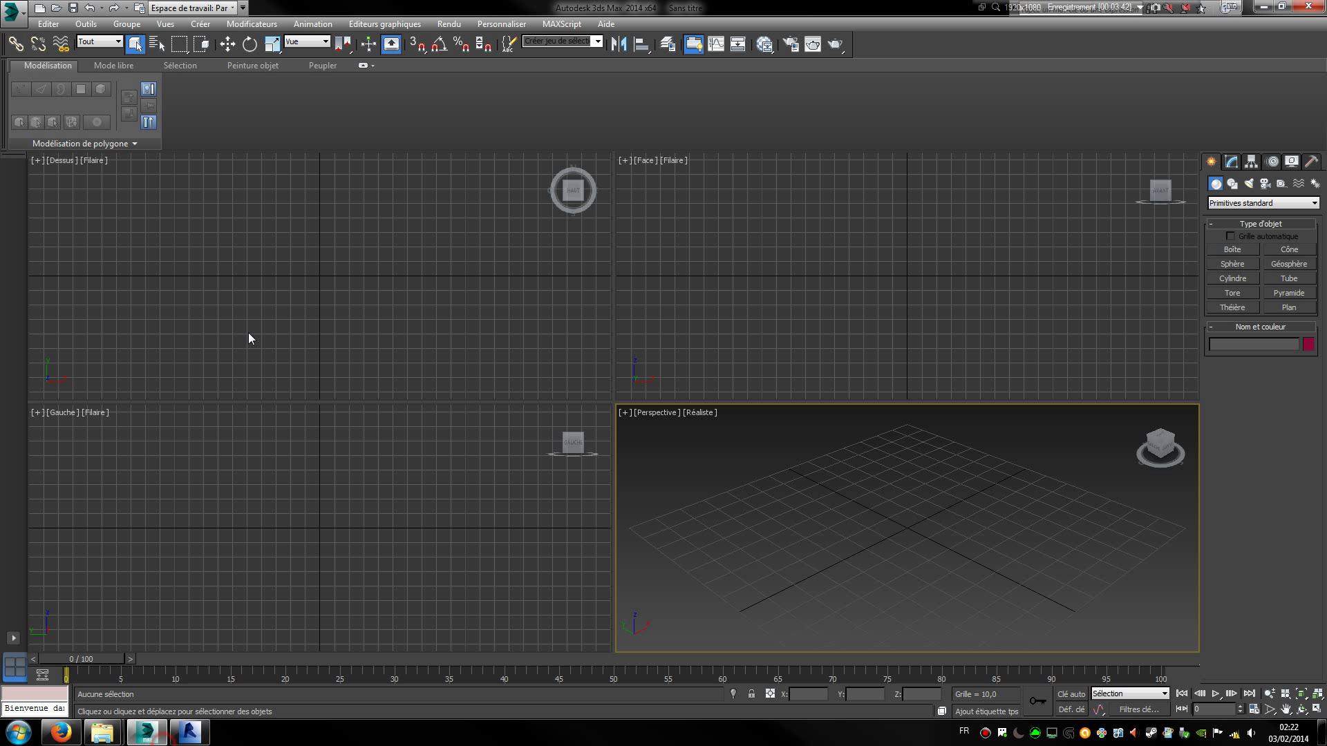
{"action": "left_click", "coordinate": [12, 18]}
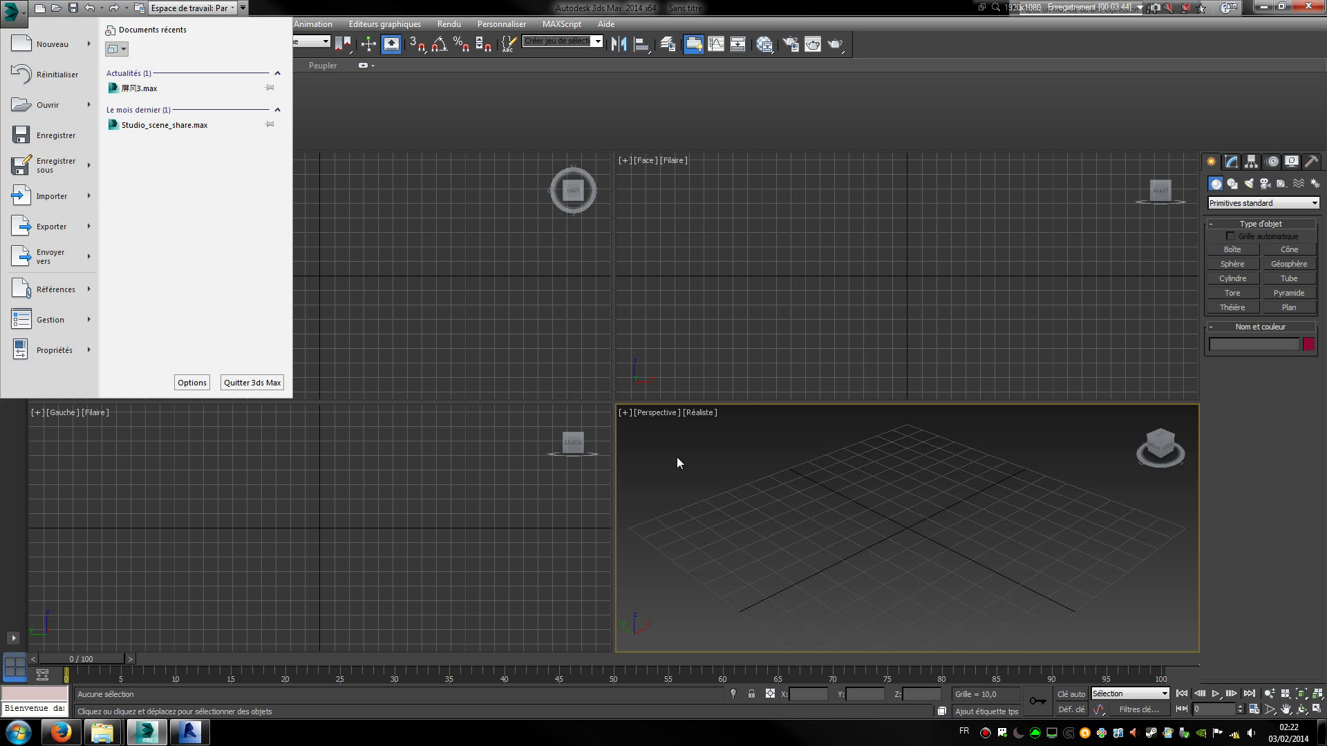
{"action": "left_click", "coordinate": [171, 91]}
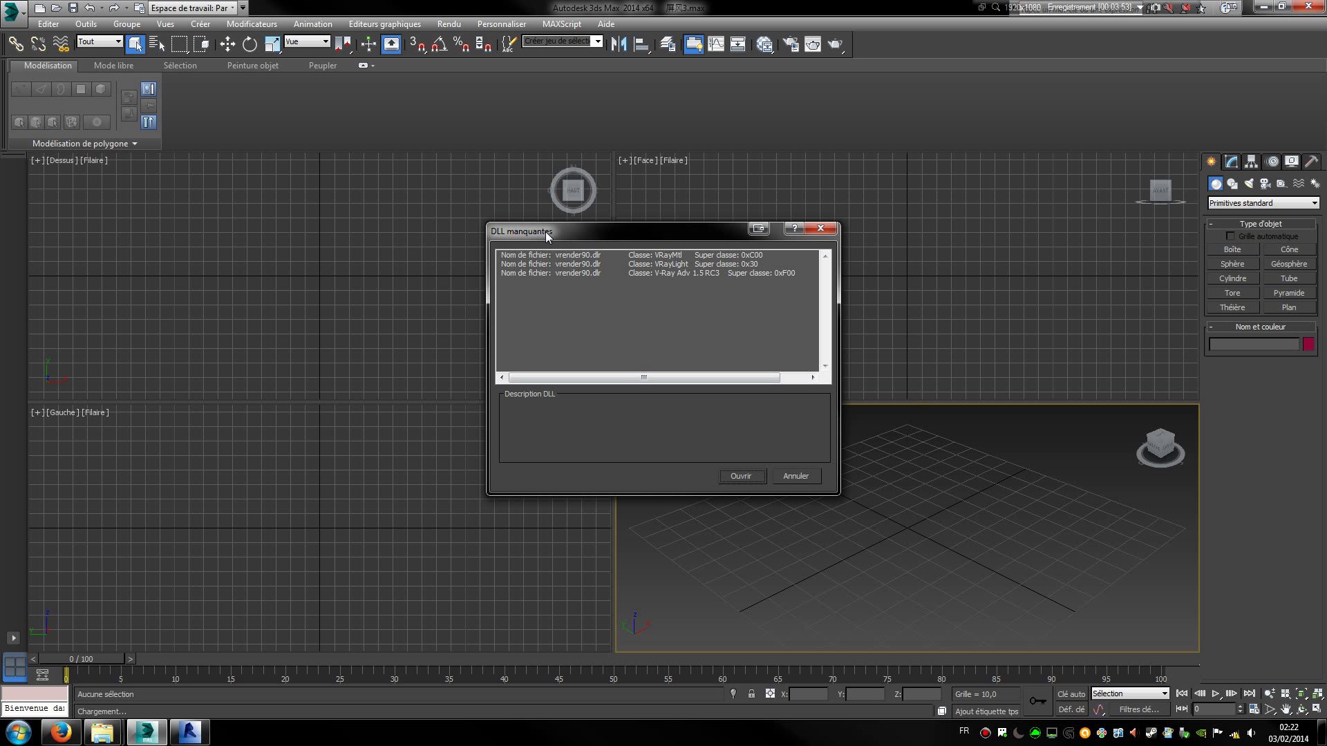
{"action": "left_click", "coordinate": [740, 476]}
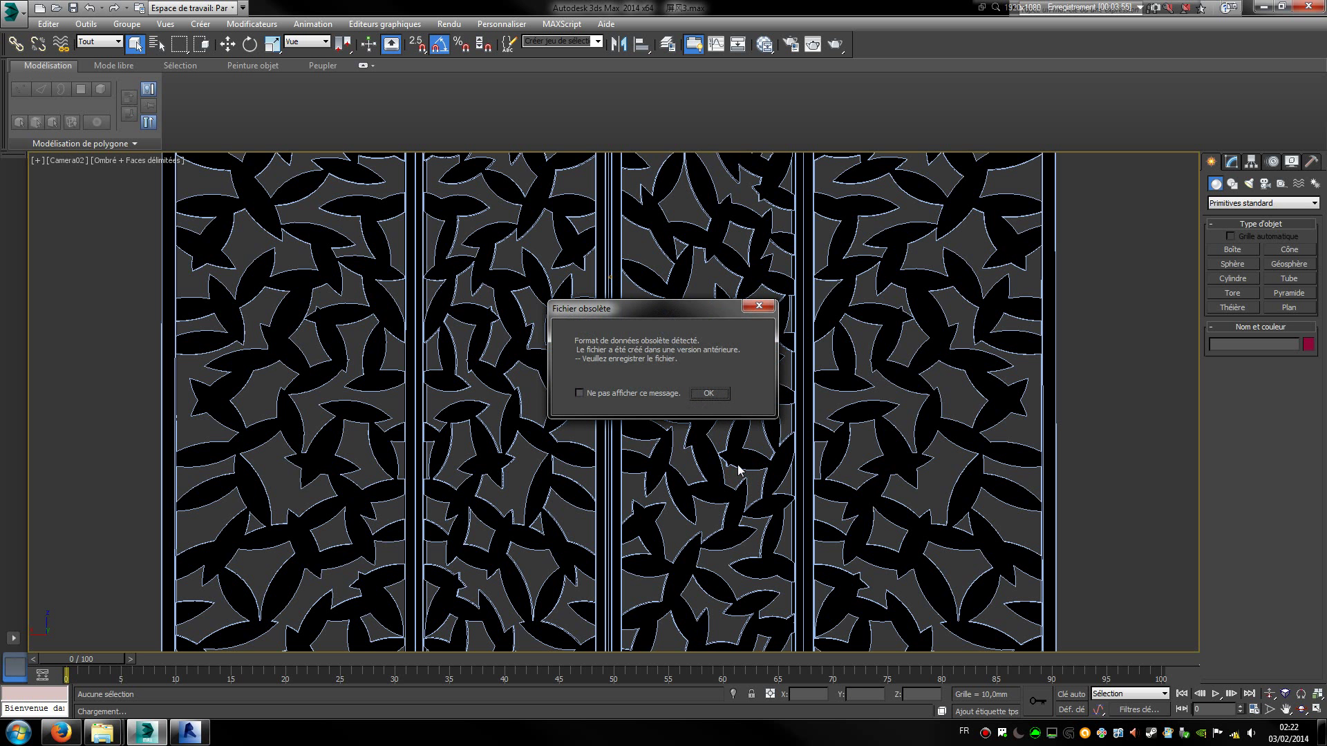
{"action": "left_click", "coordinate": [704, 394]}
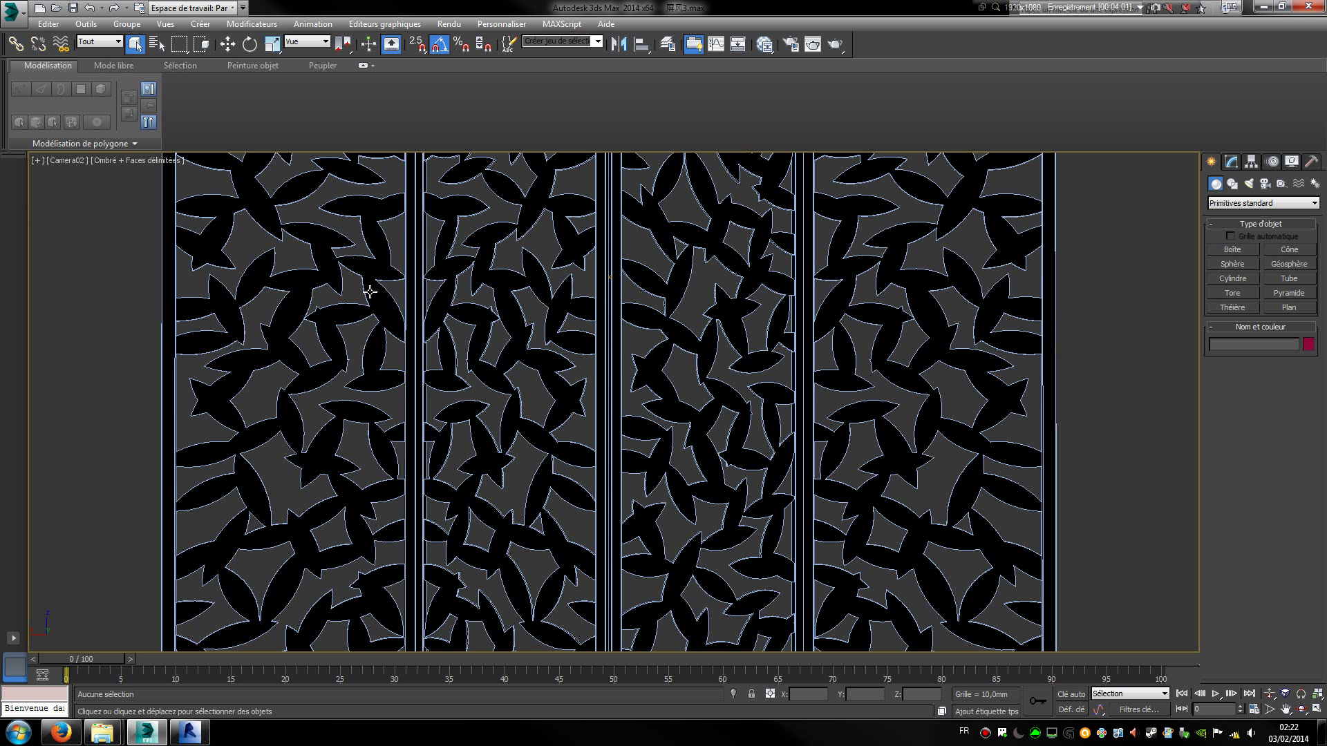
{"action": "left_click", "coordinate": [1109, 303]}
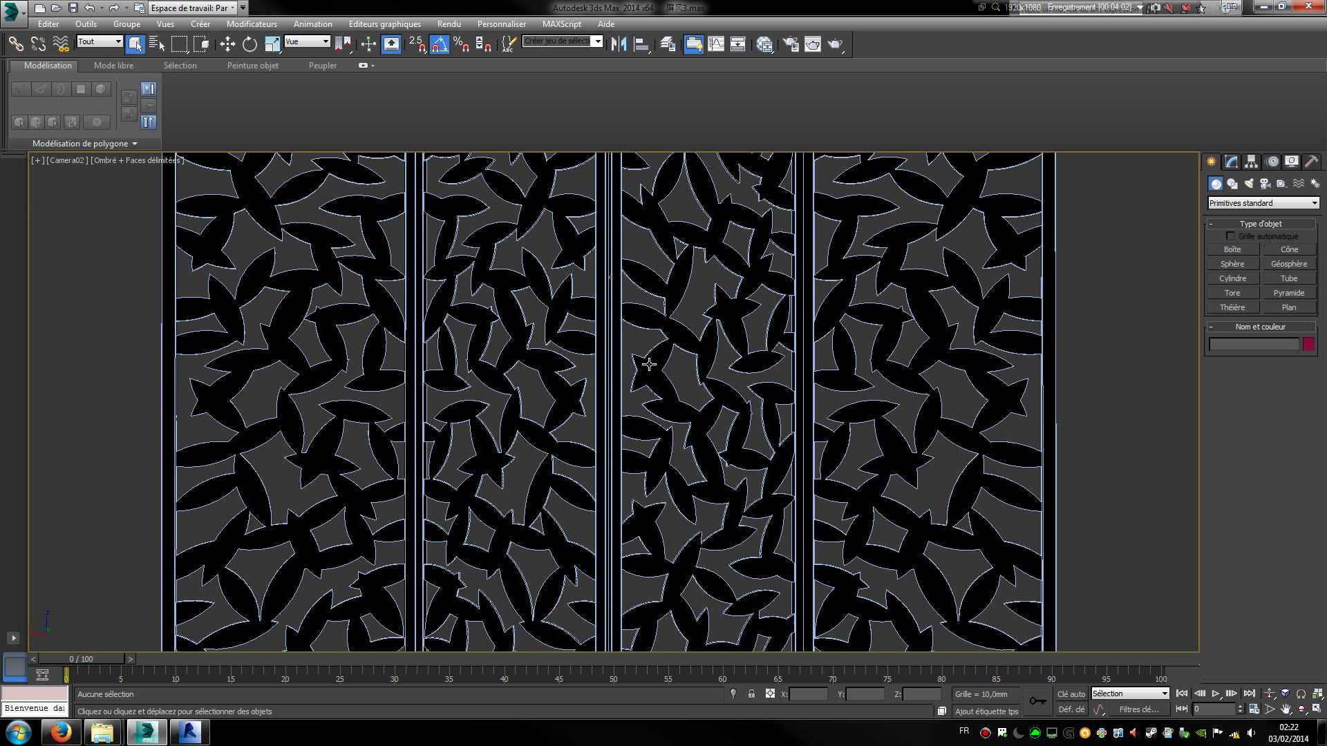
{"action": "left_click", "coordinate": [1068, 384]}
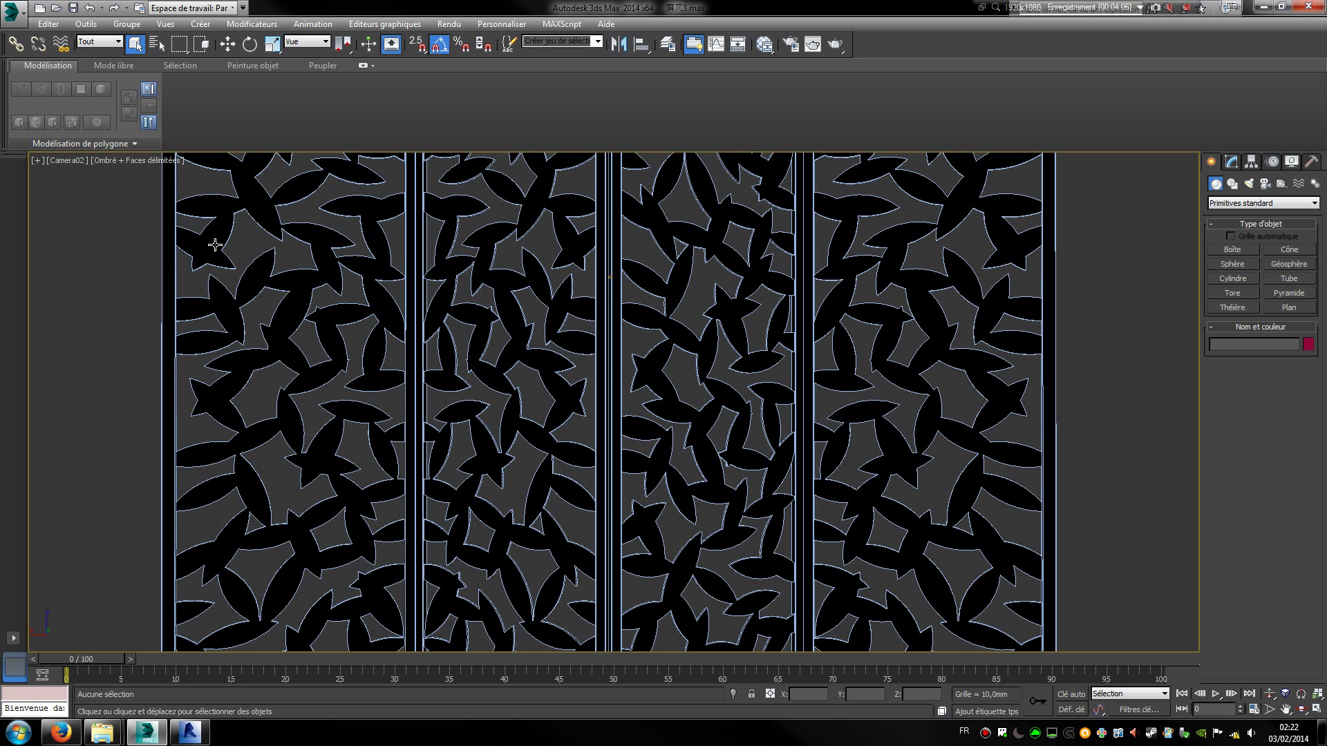
{"action": "left_click", "coordinate": [93, 278]}
{"action": "left_click", "coordinate": [308, 41]}
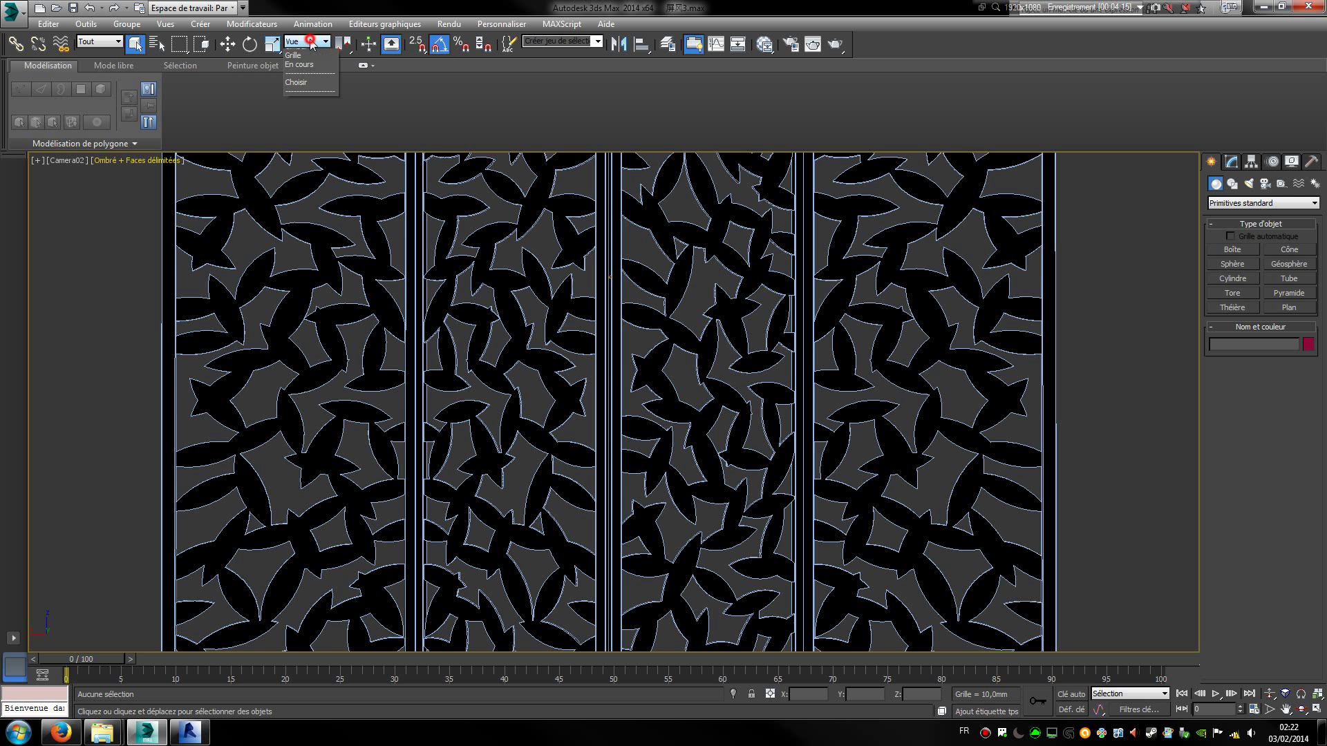
{"action": "left_click", "coordinate": [310, 66]}
{"action": "left_click", "coordinate": [305, 42]}
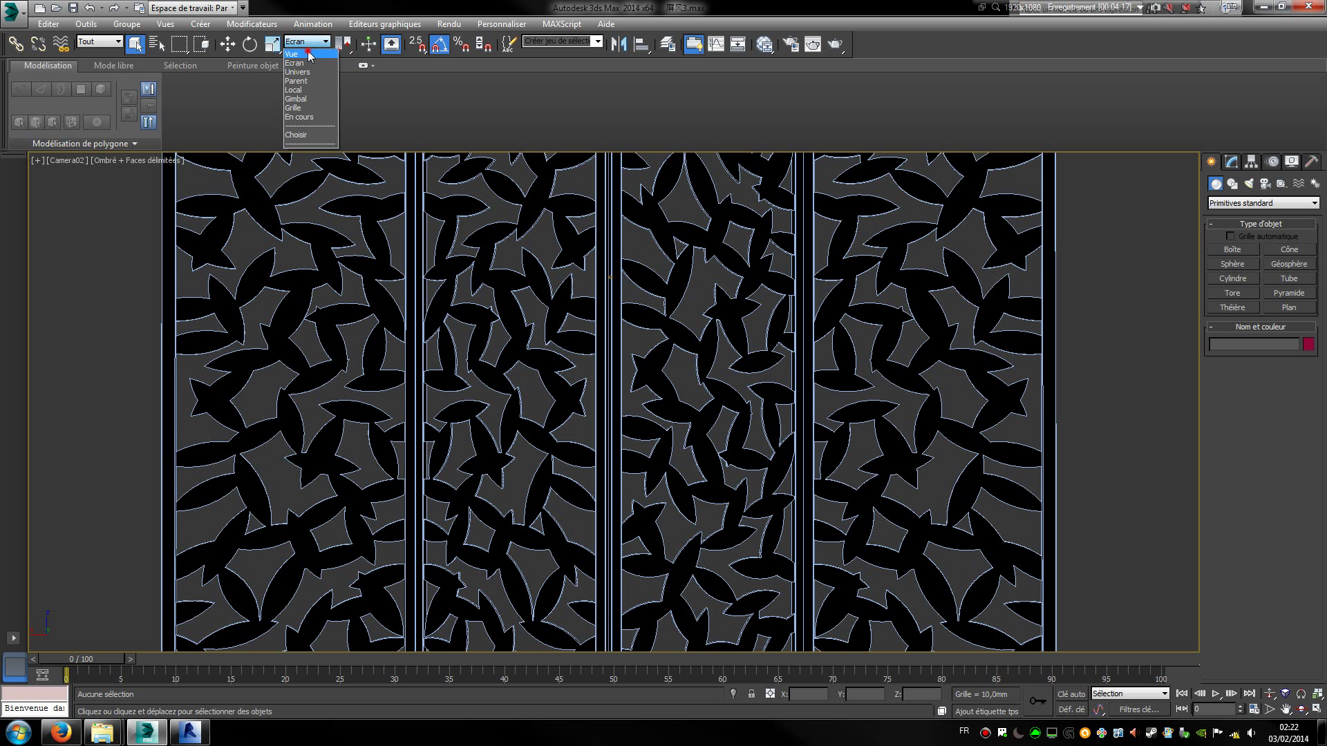
{"action": "left_click", "coordinate": [308, 54]}
Switch the Camera02 viewport to the Perspective view and orbit to see the whole folding screen at an angle
{"action": "left_click", "coordinate": [76, 162]}
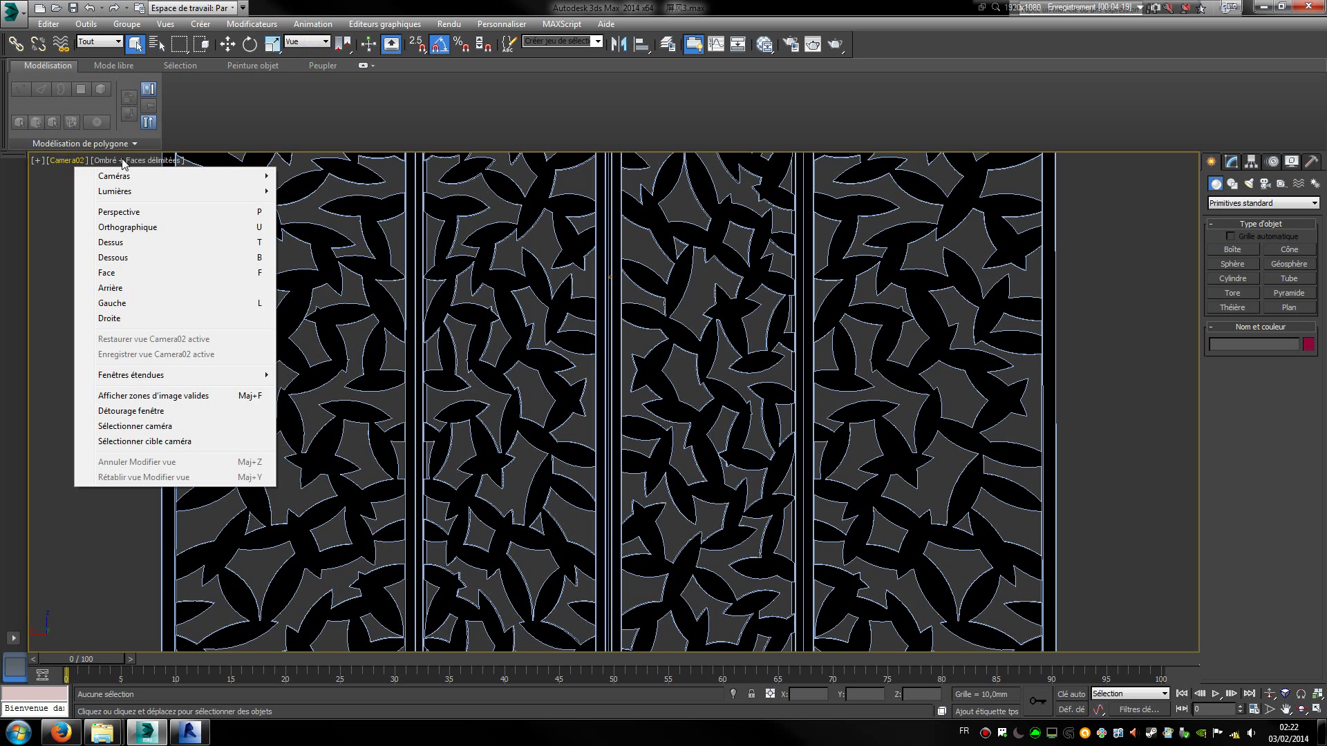
{"action": "left_click", "coordinate": [230, 213]}
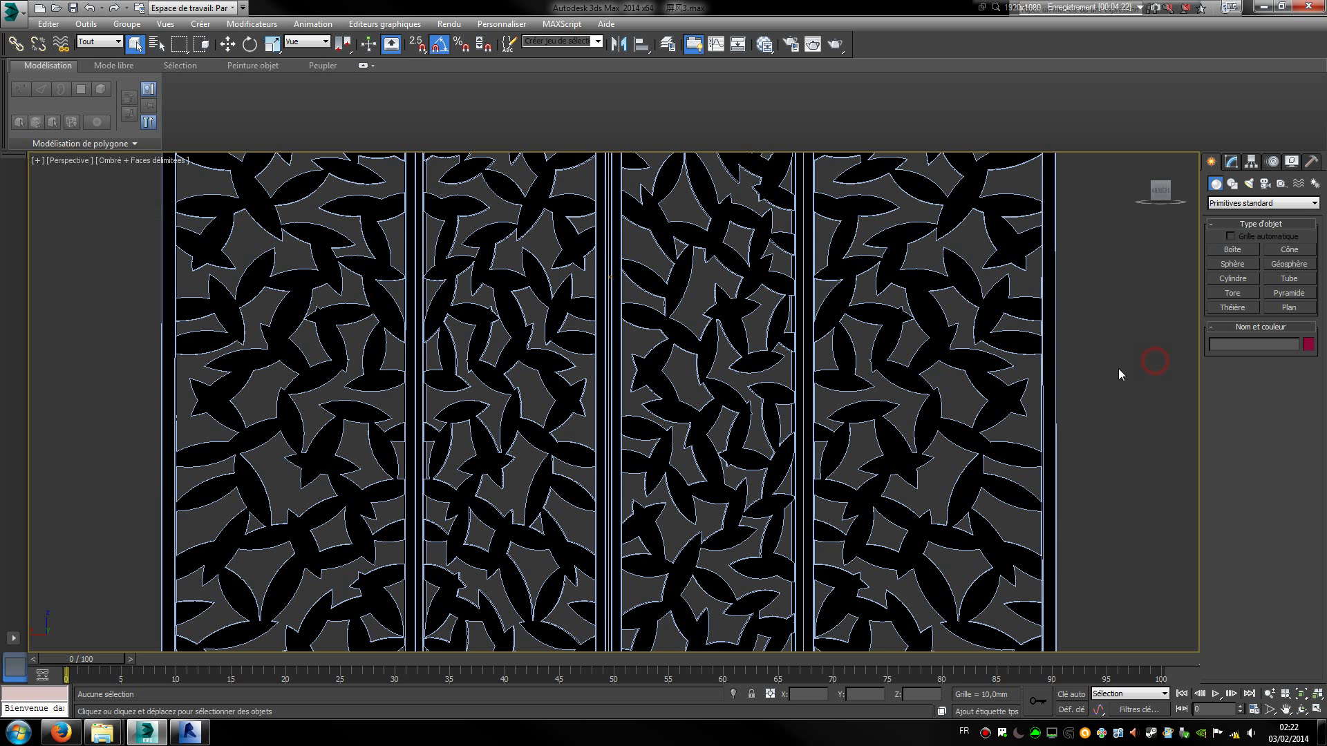
{"action": "scroll", "coordinate": [1120, 366], "scroll_direction": "down", "scroll_amount": 10}
{"action": "middle_click_drag", "start_coordinate": [1120, 358], "coordinate": [791, 443]}
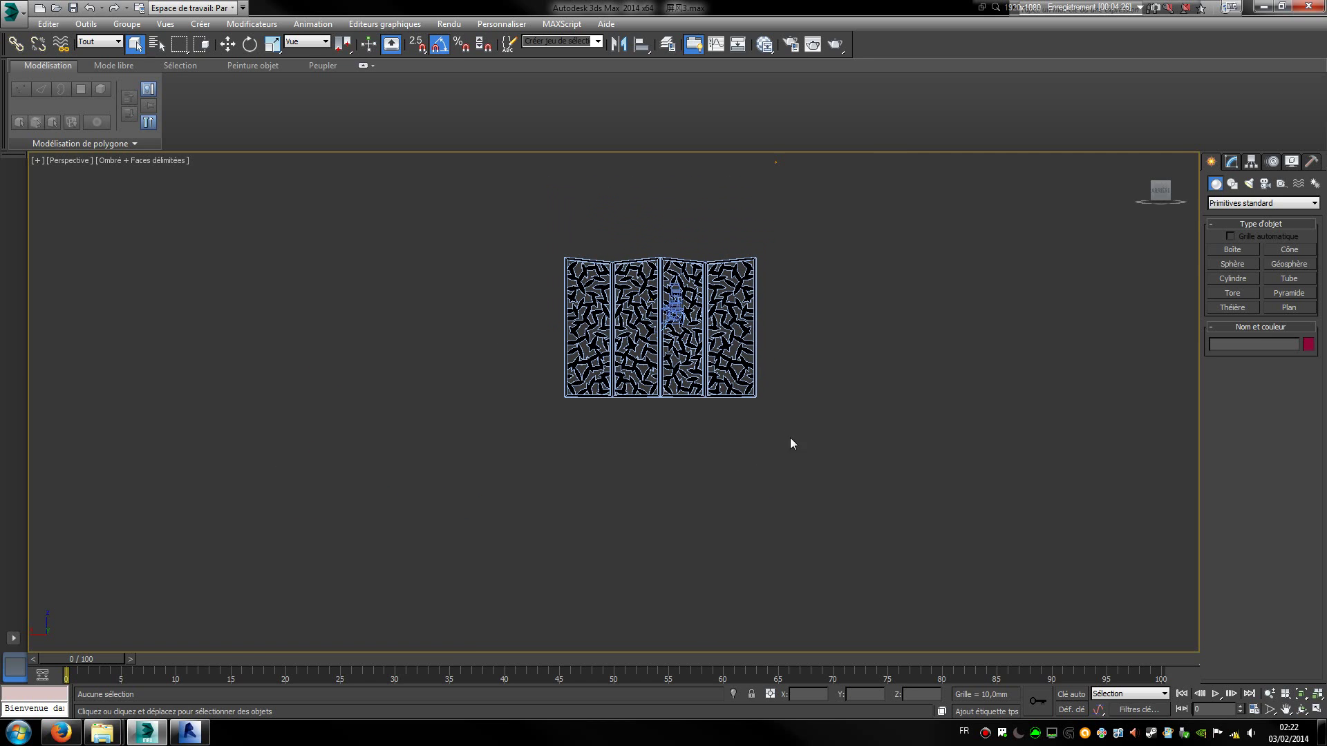
{"action": "left_click_drag", "start_coordinate": [1153, 196], "coordinate": [1186, 225]}
{"action": "scroll", "coordinate": [898, 348], "scroll_direction": "up", "scroll_amount": 3}
{"action": "scroll", "coordinate": [899, 345], "scroll_direction": "up", "scroll_amount": 4}
{"action": "scroll", "coordinate": [716, 317], "scroll_direction": "down", "scroll_amount": 7}
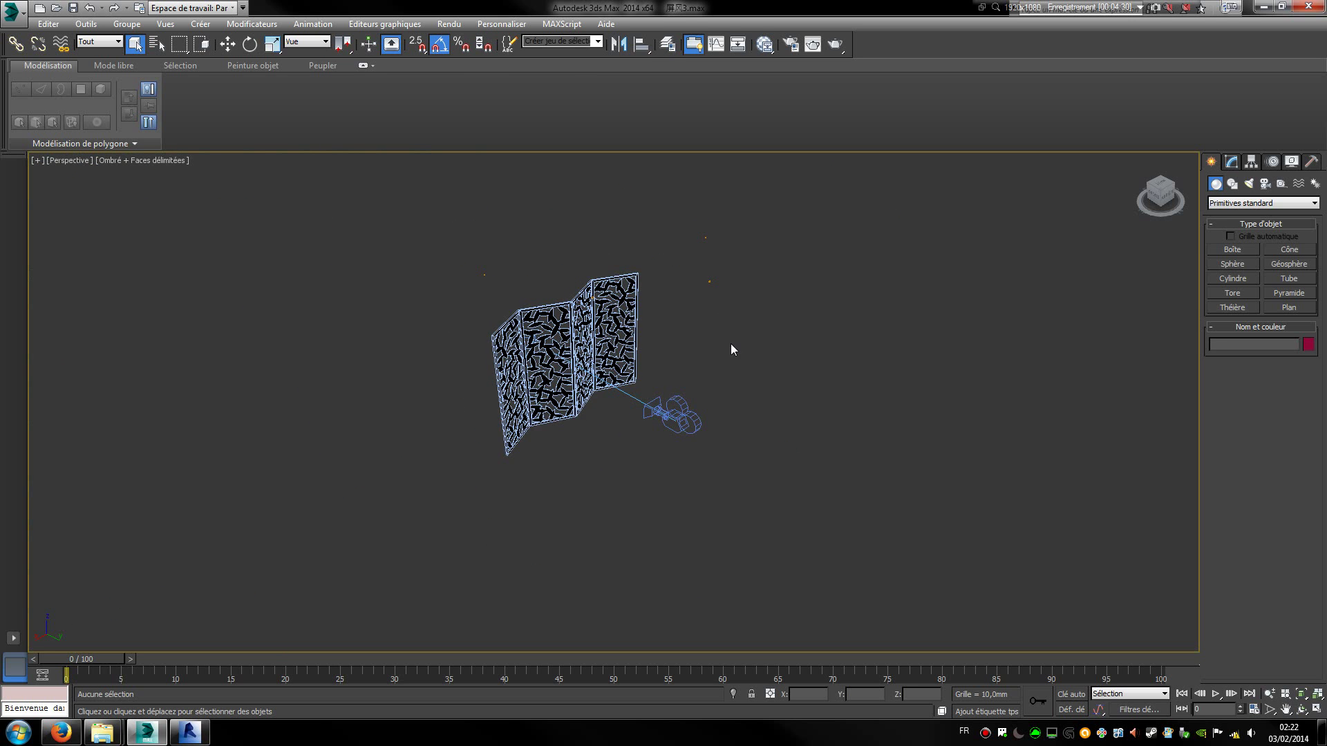
{"action": "scroll", "coordinate": [653, 371], "scroll_direction": "up", "scroll_amount": 3}
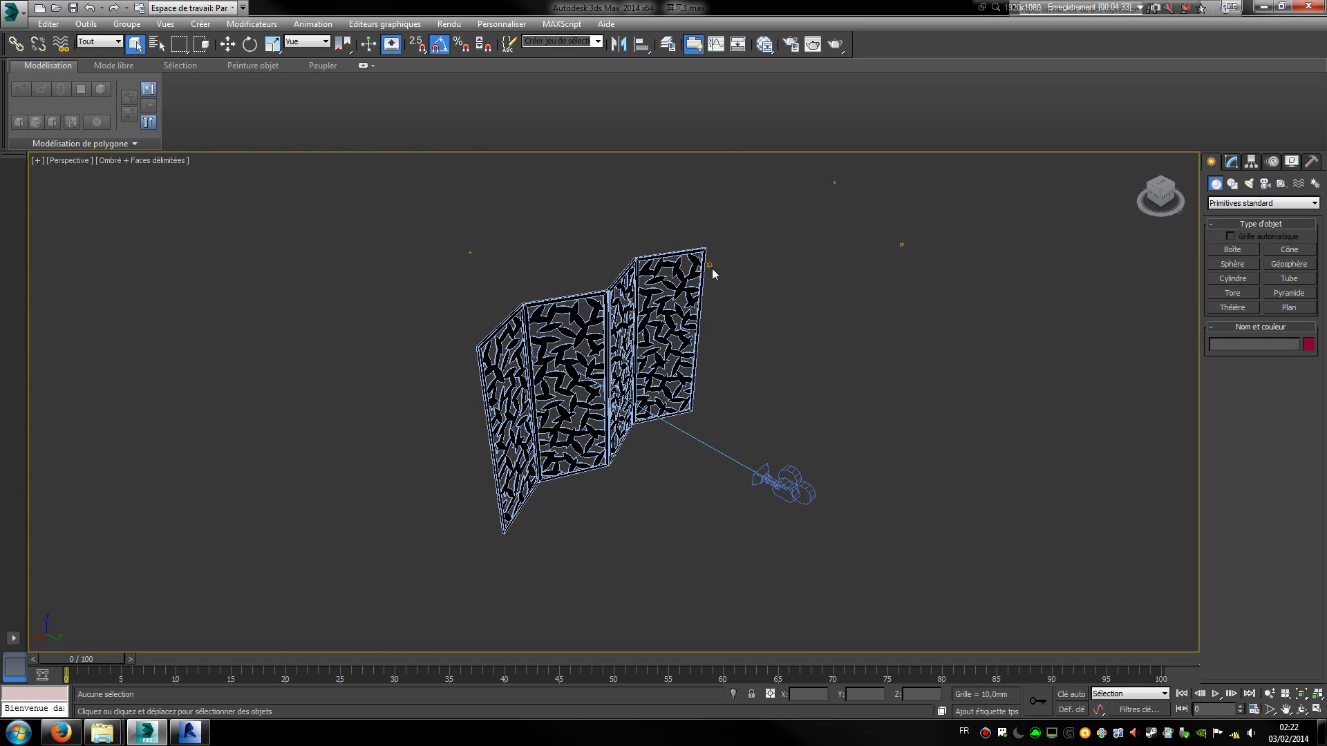
Check the light and camera objects around the folding screen by selecting them one after another
{"action": "left_click", "coordinate": [710, 266]}
{"action": "scroll", "coordinate": [820, 215], "scroll_direction": "up", "scroll_amount": 3}
{"action": "scroll", "coordinate": [834, 280], "scroll_direction": "down", "scroll_amount": 3}
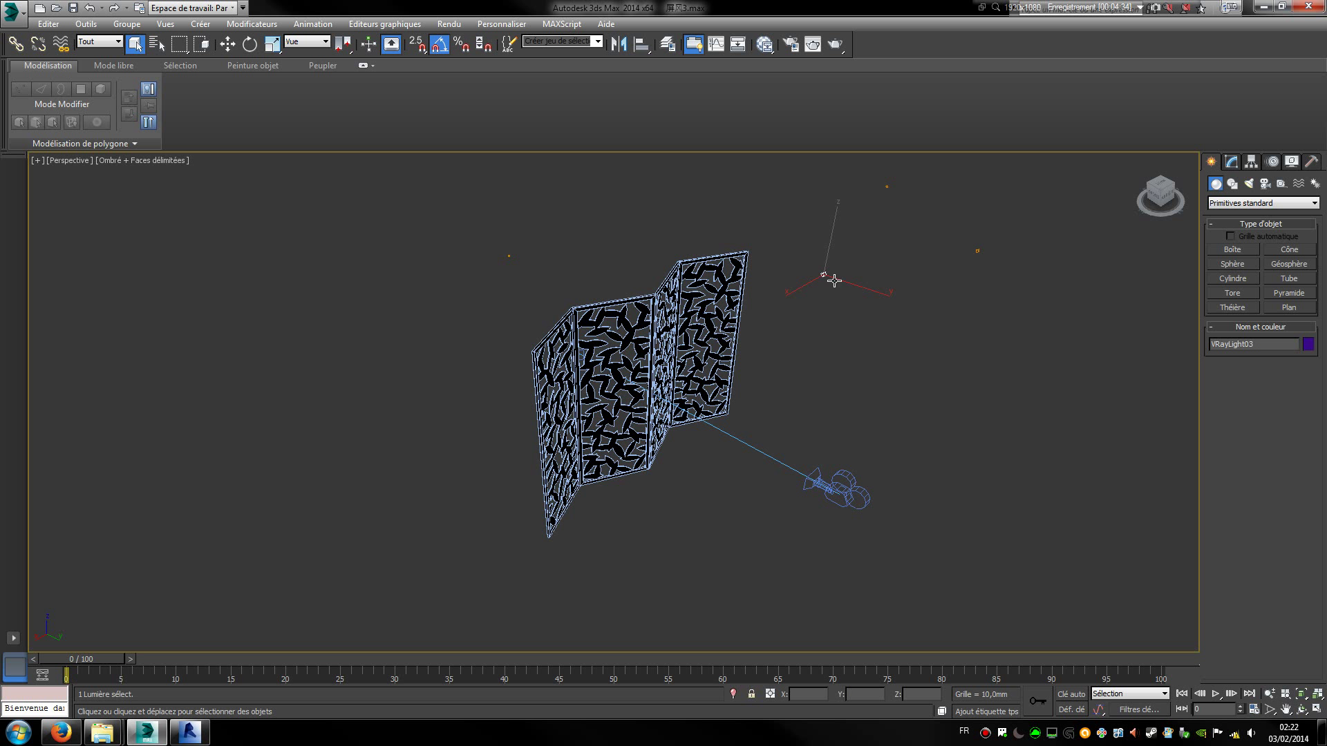
{"action": "left_click", "coordinate": [840, 492]}
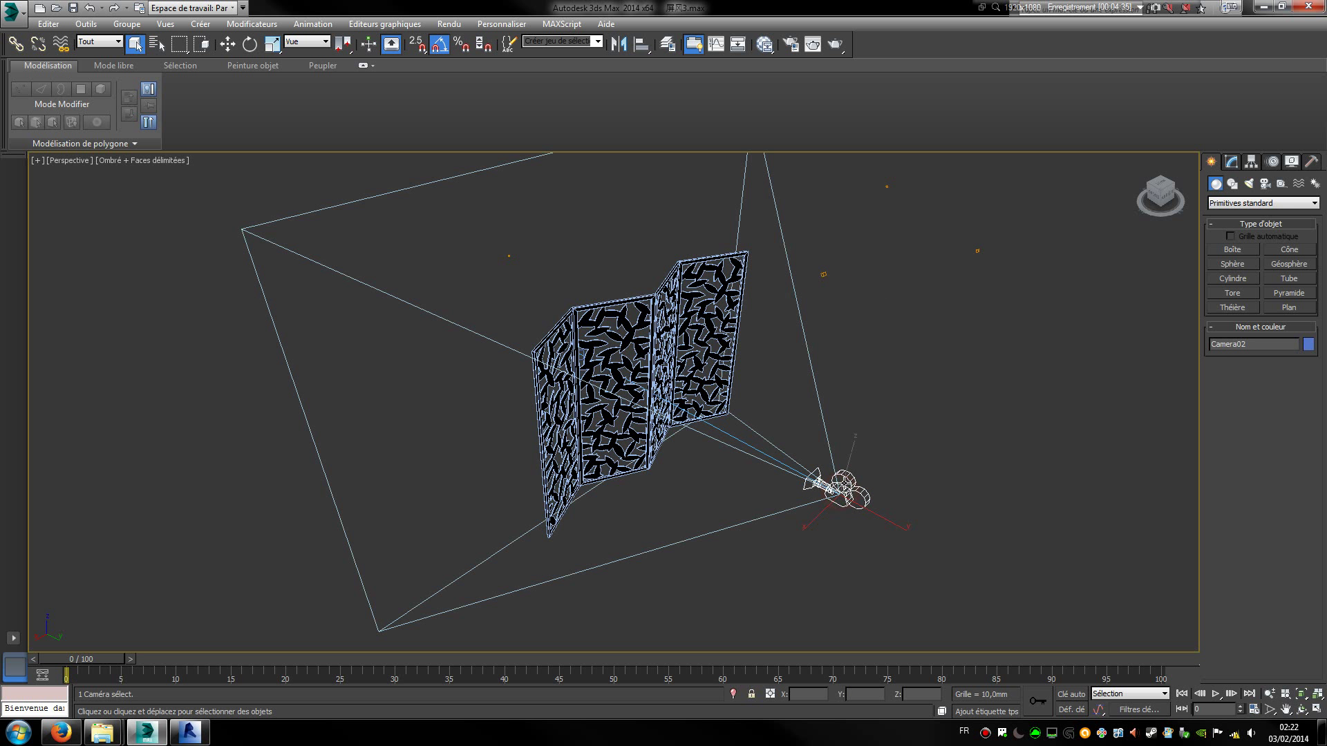
{"action": "left_click", "coordinate": [512, 258]}
Select all four leaf-pattern panel groups of the folding screen together, leaving out the lights and camera
{"action": "left_click", "coordinate": [704, 282]}
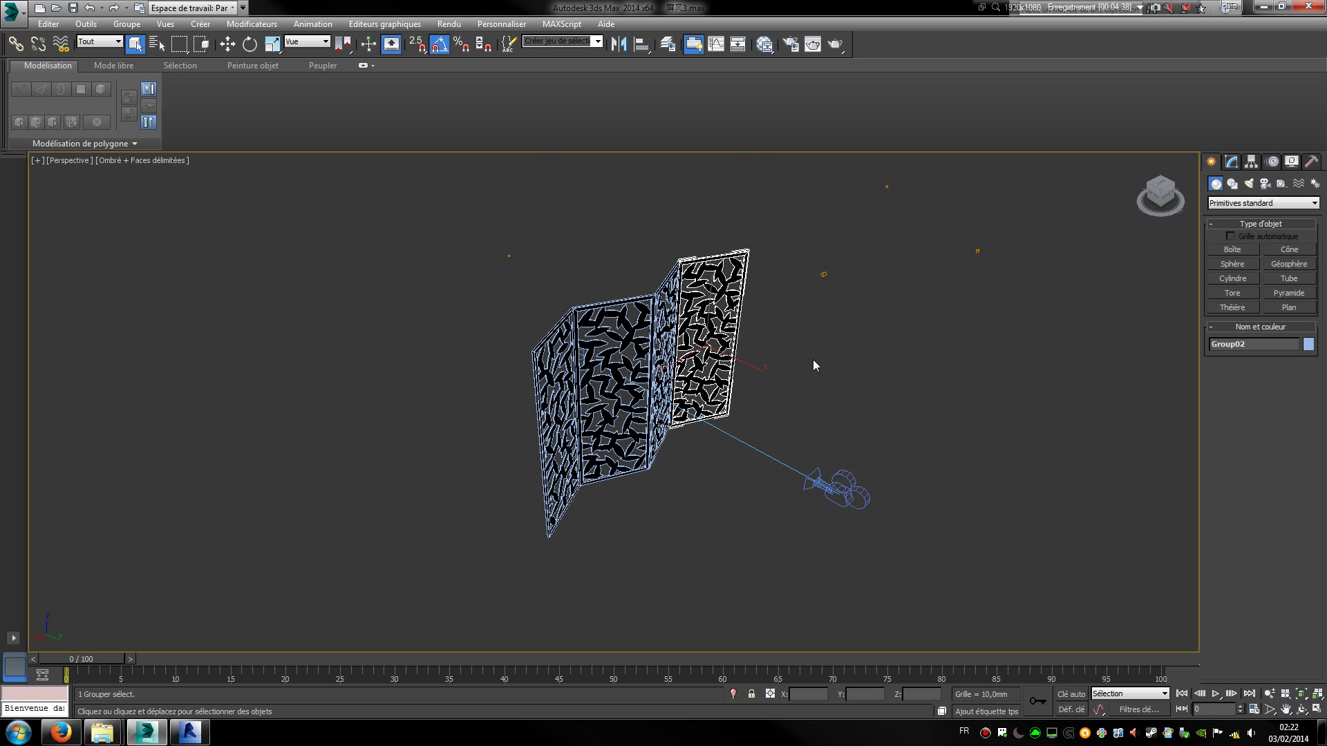
{"action": "scroll", "coordinate": [758, 356], "scroll_direction": "up", "scroll_amount": 6}
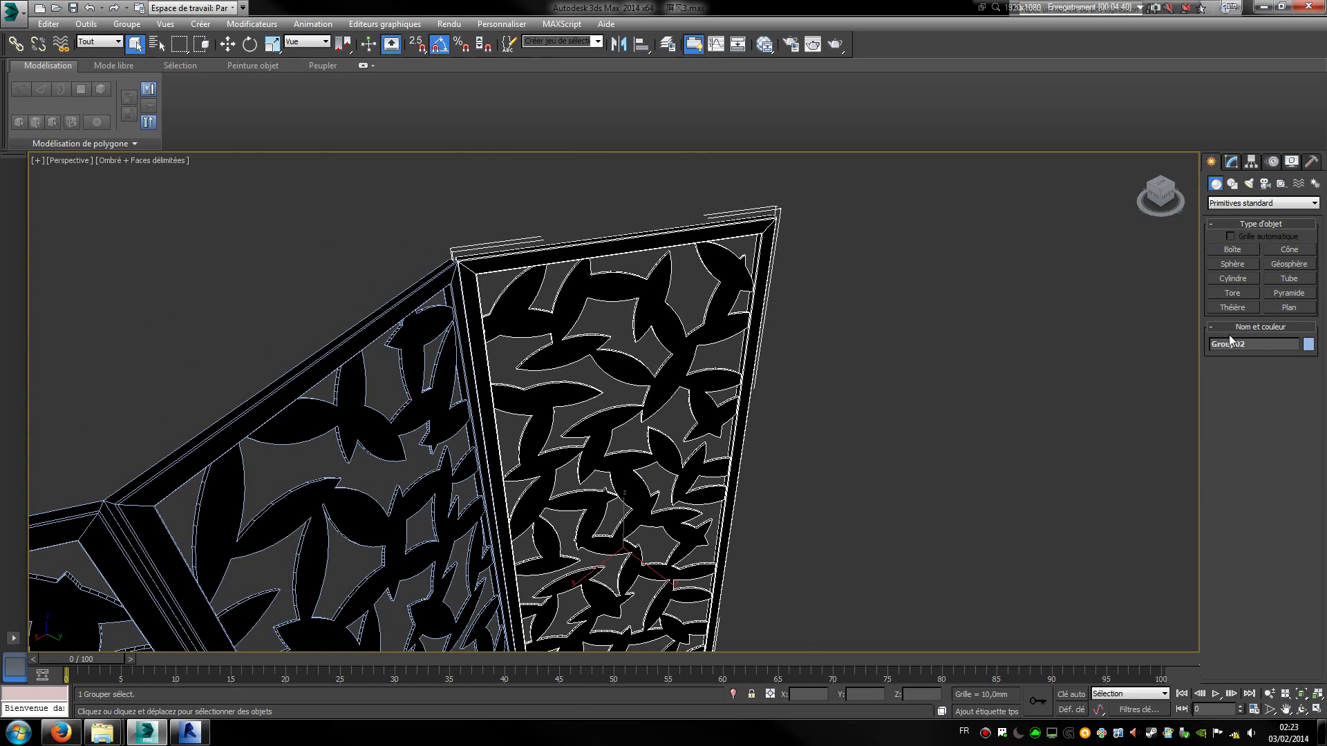
{"action": "scroll", "coordinate": [710, 343], "scroll_direction": "down", "scroll_amount": 8}
{"action": "middle_click_drag", "start_coordinate": [661, 409], "coordinate": [708, 322]}
{"action": "scroll", "coordinate": [709, 322], "scroll_direction": "up", "scroll_amount": 5}
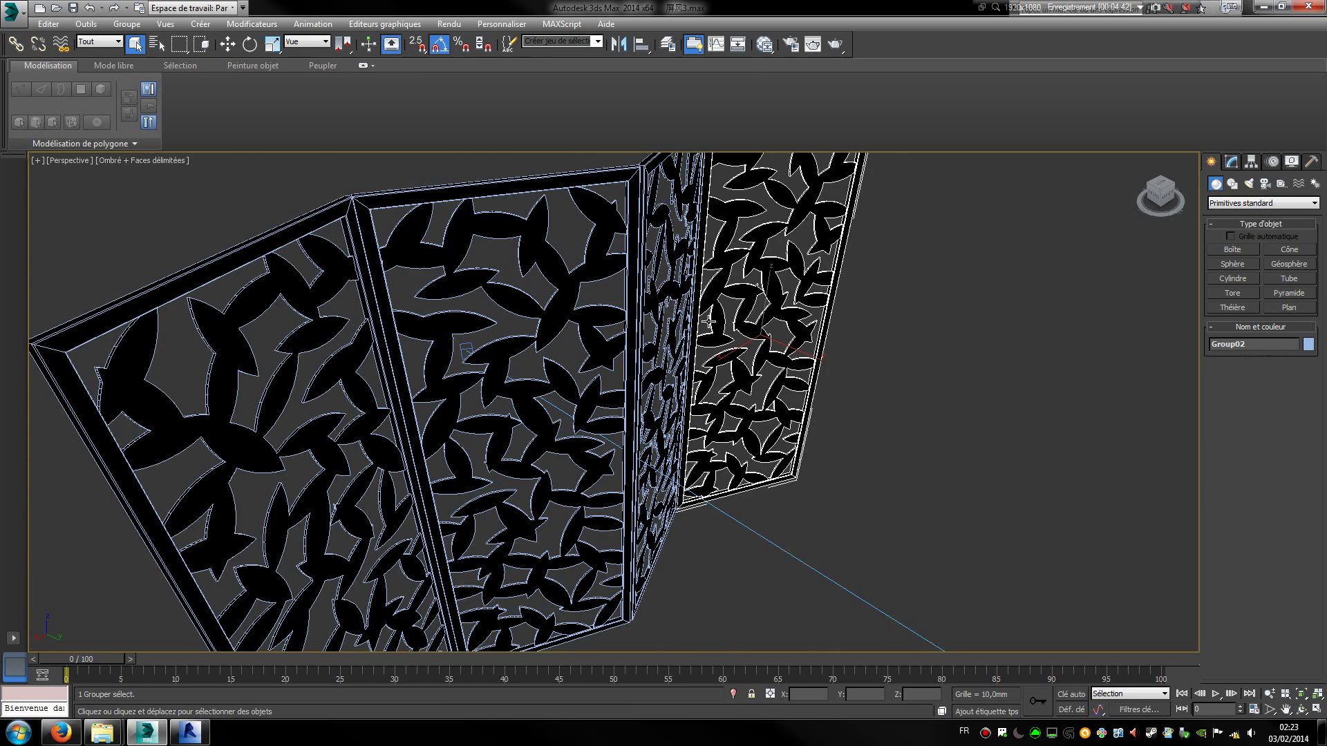
{"action": "left_click", "coordinate": [658, 305], "text": "ctrl"}
{"action": "left_click", "coordinate": [596, 309], "text": "ctrl"}
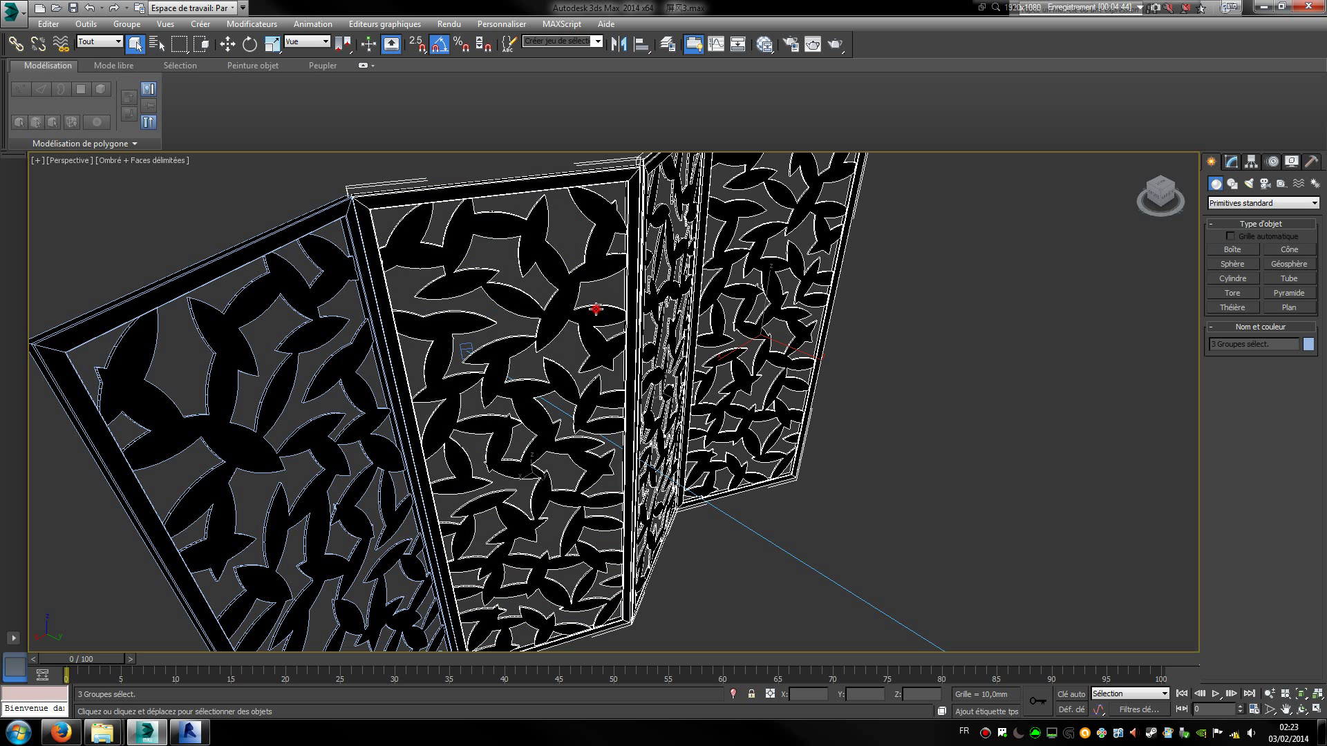
{"action": "left_click", "coordinate": [286, 298], "text": "ctrl"}
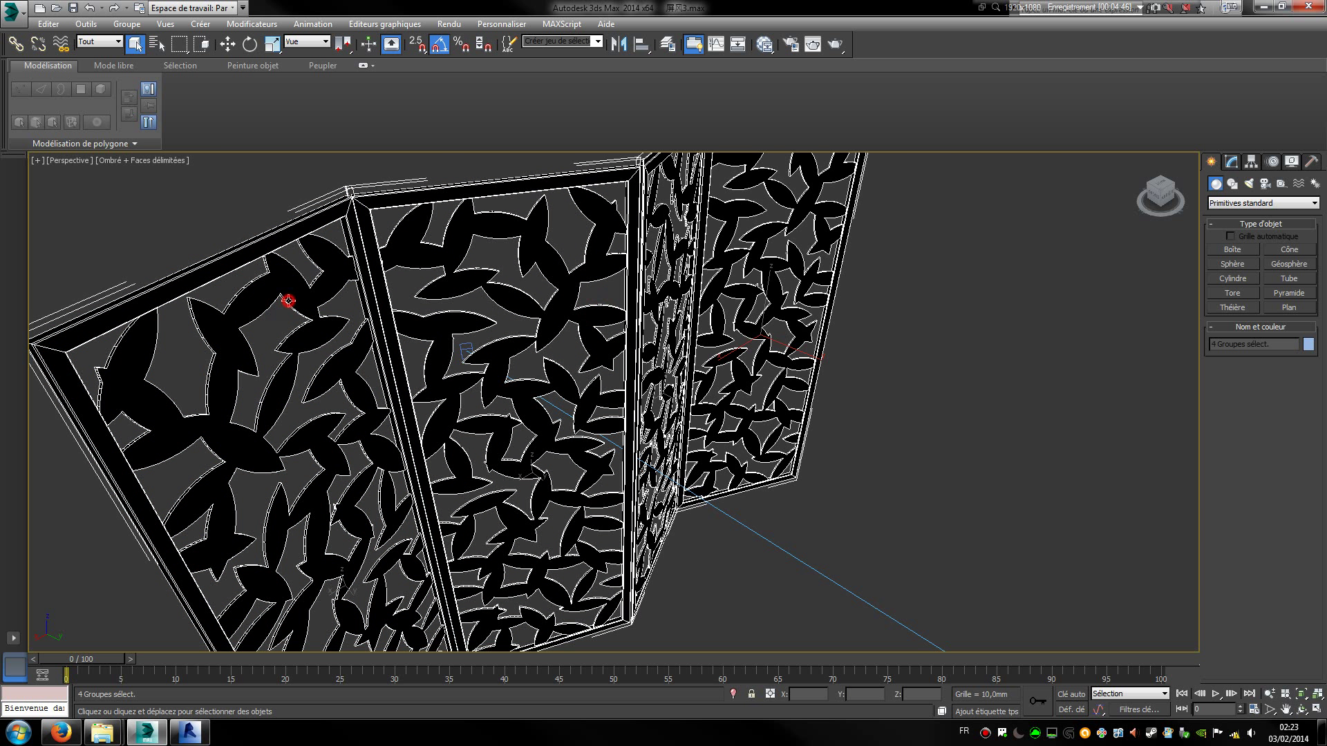
{"action": "scroll", "coordinate": [287, 299], "scroll_direction": "down", "scroll_amount": 6}
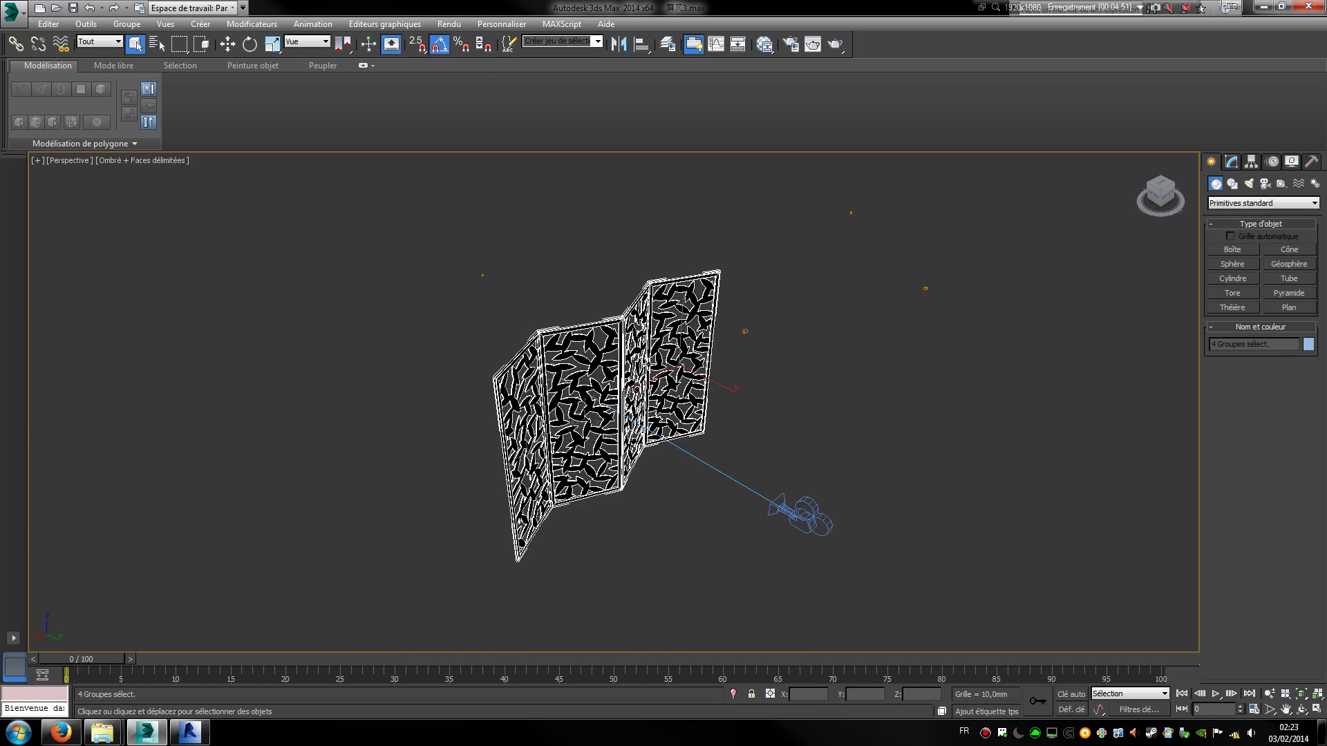
{"action": "scroll", "coordinate": [624, 360], "scroll_direction": "up", "scroll_amount": 5}
{"action": "scroll", "coordinate": [614, 353], "scroll_direction": "down", "scroll_amount": 5}
{"action": "scroll", "coordinate": [564, 399], "scroll_direction": "up", "scroll_amount": 4}
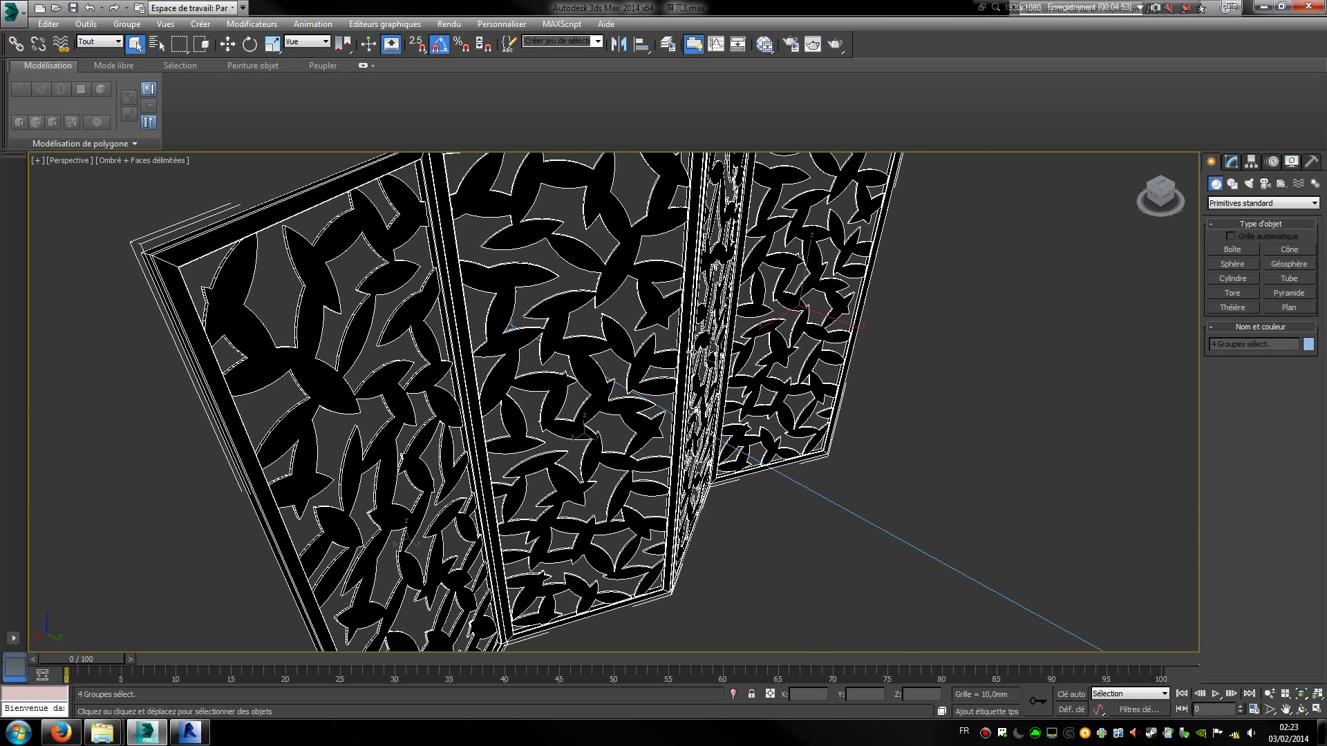
{"action": "scroll", "coordinate": [664, 318], "scroll_direction": "down", "scroll_amount": 4}
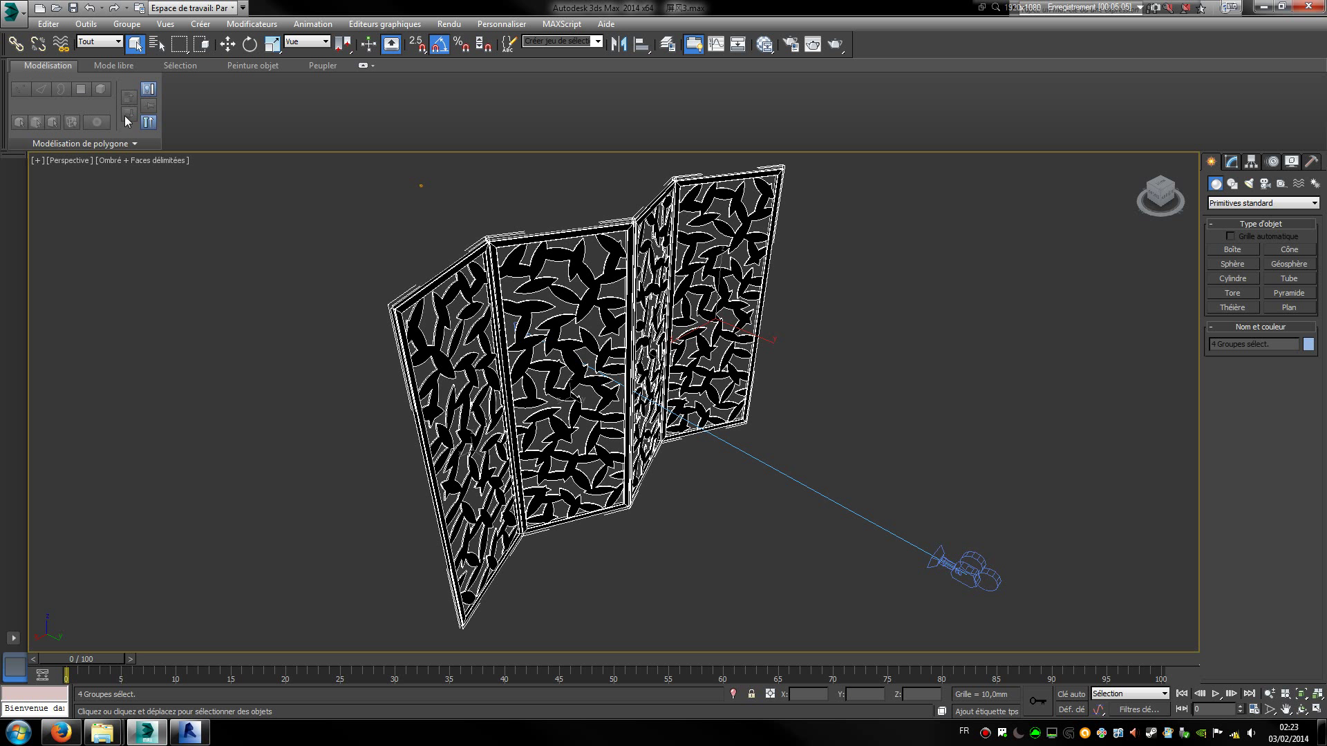
Start exporting only the selected panels in AutoCAD (*.DWG) format, with the file name pergola test
{"action": "left_click", "coordinate": [23, 8]}
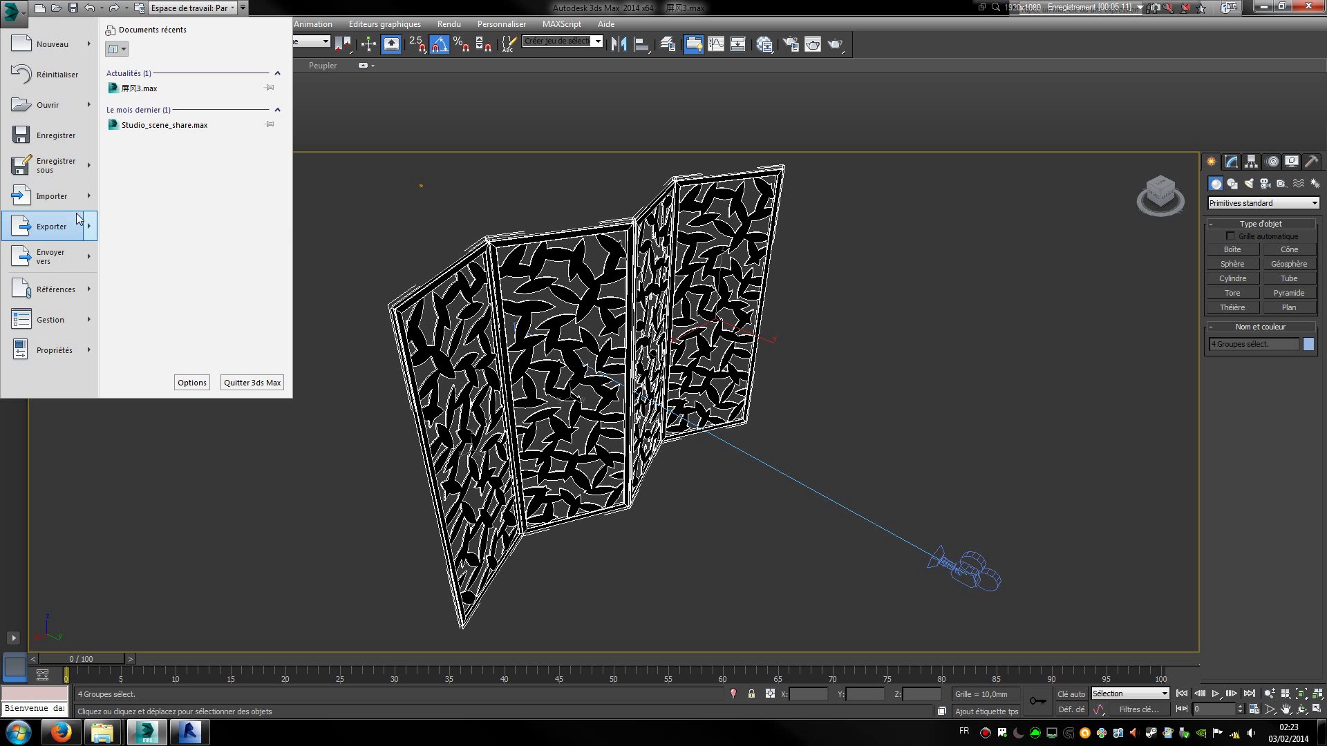
{"action": "mouse_move", "coordinate": [87, 235]}
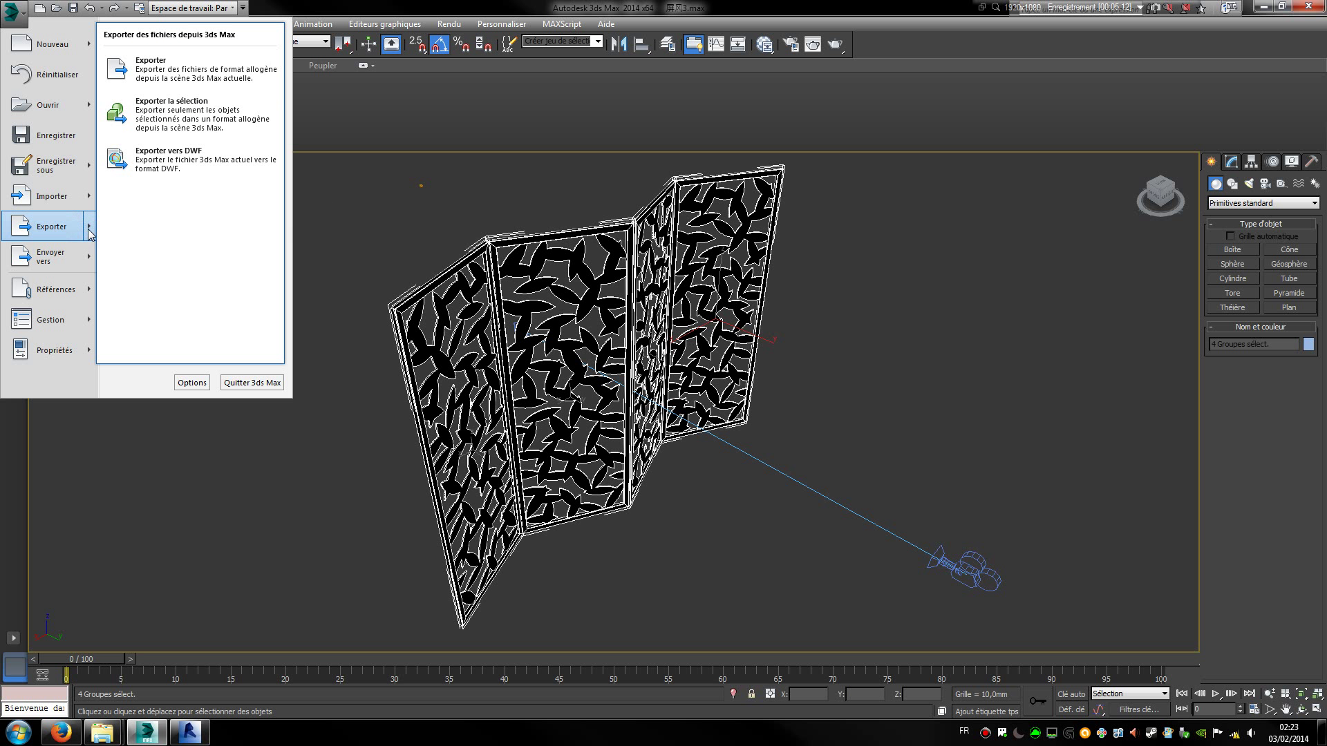
{"action": "left_click", "coordinate": [215, 110]}
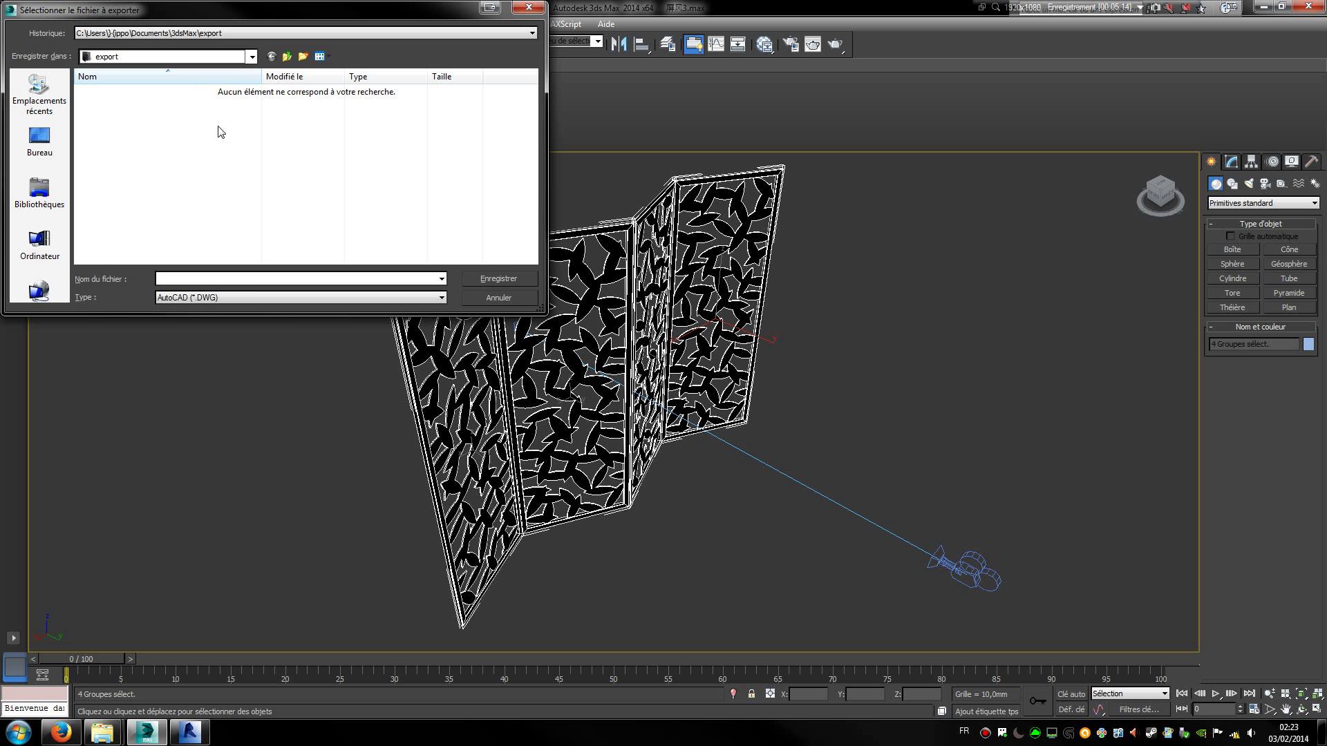
{"action": "left_click", "coordinate": [247, 295]}
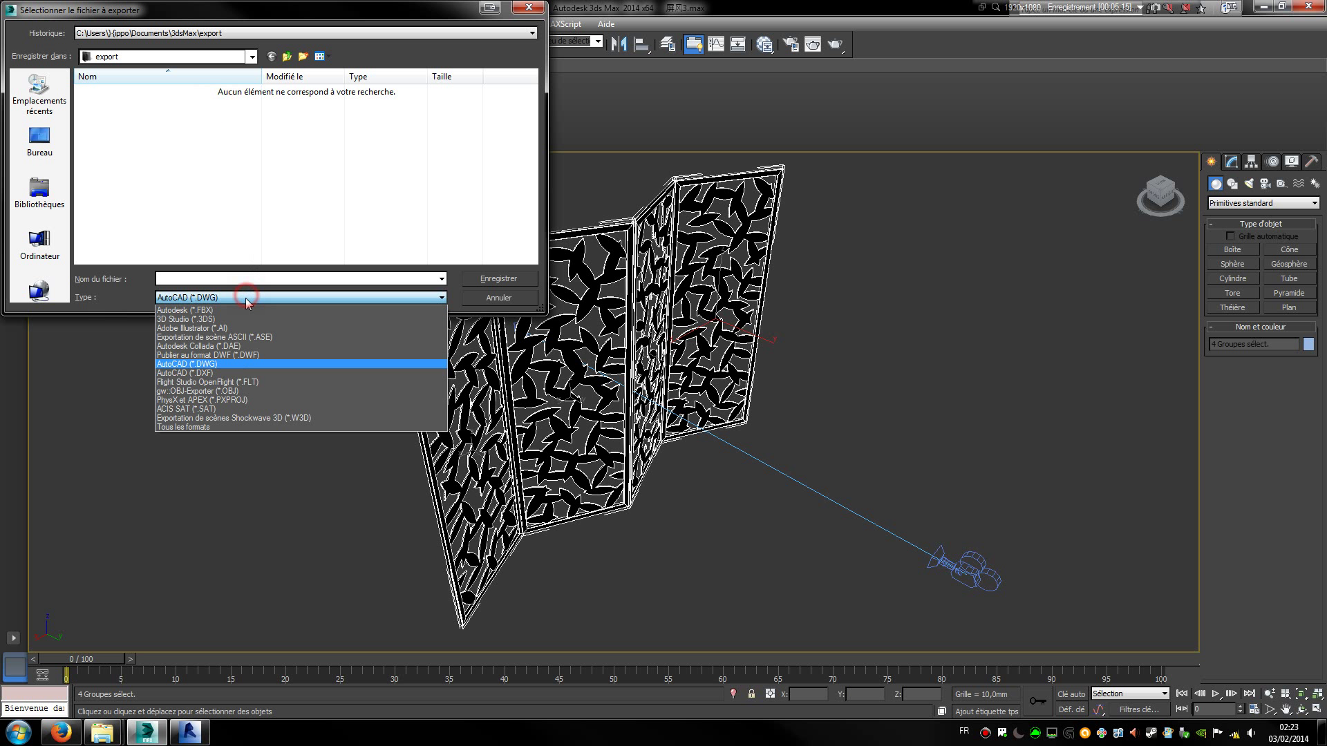
{"action": "left_click", "coordinate": [238, 365]}
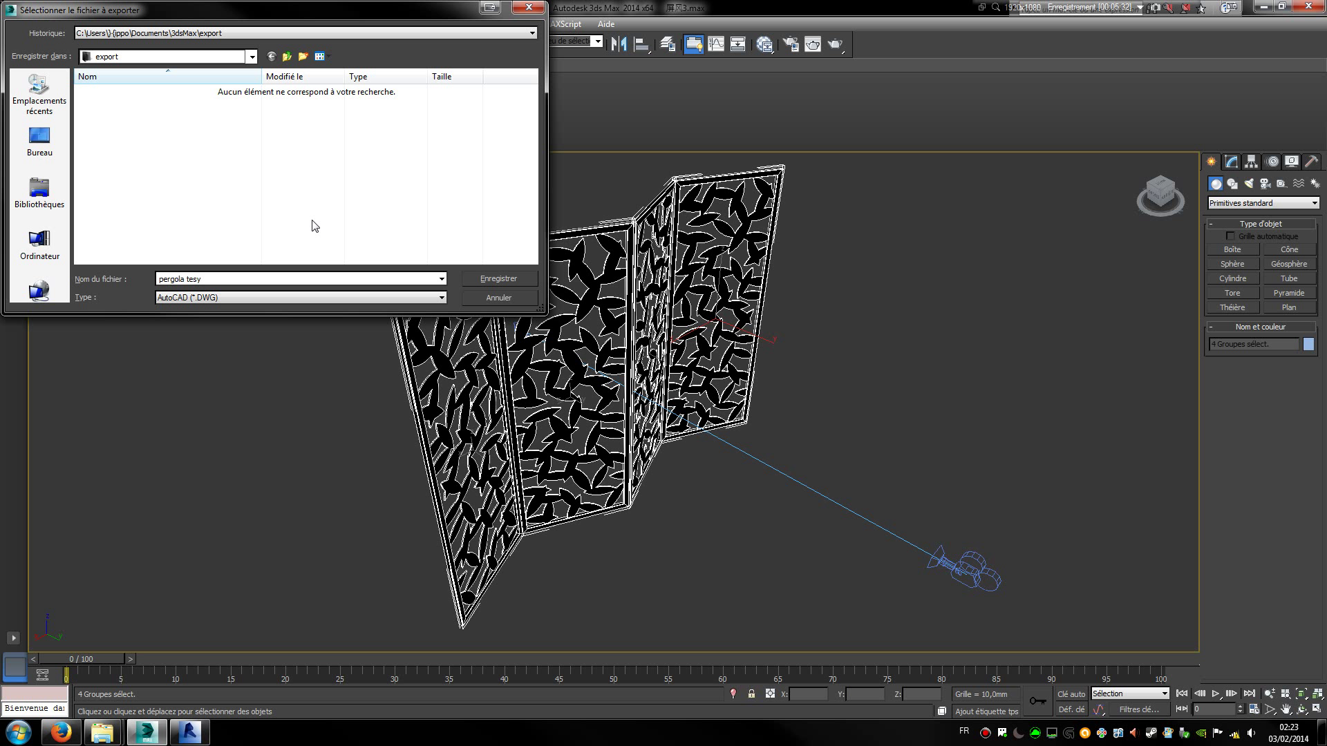
Set the export location to the nested folder 23 inside Projet Architecture, RFA Téléchargées, 23
{"action": "left_click", "coordinate": [249, 29]}
{"action": "left_click", "coordinate": [257, 31]}
{"action": "left_click", "coordinate": [193, 33]}
{"action": "left_click", "coordinate": [193, 45]}
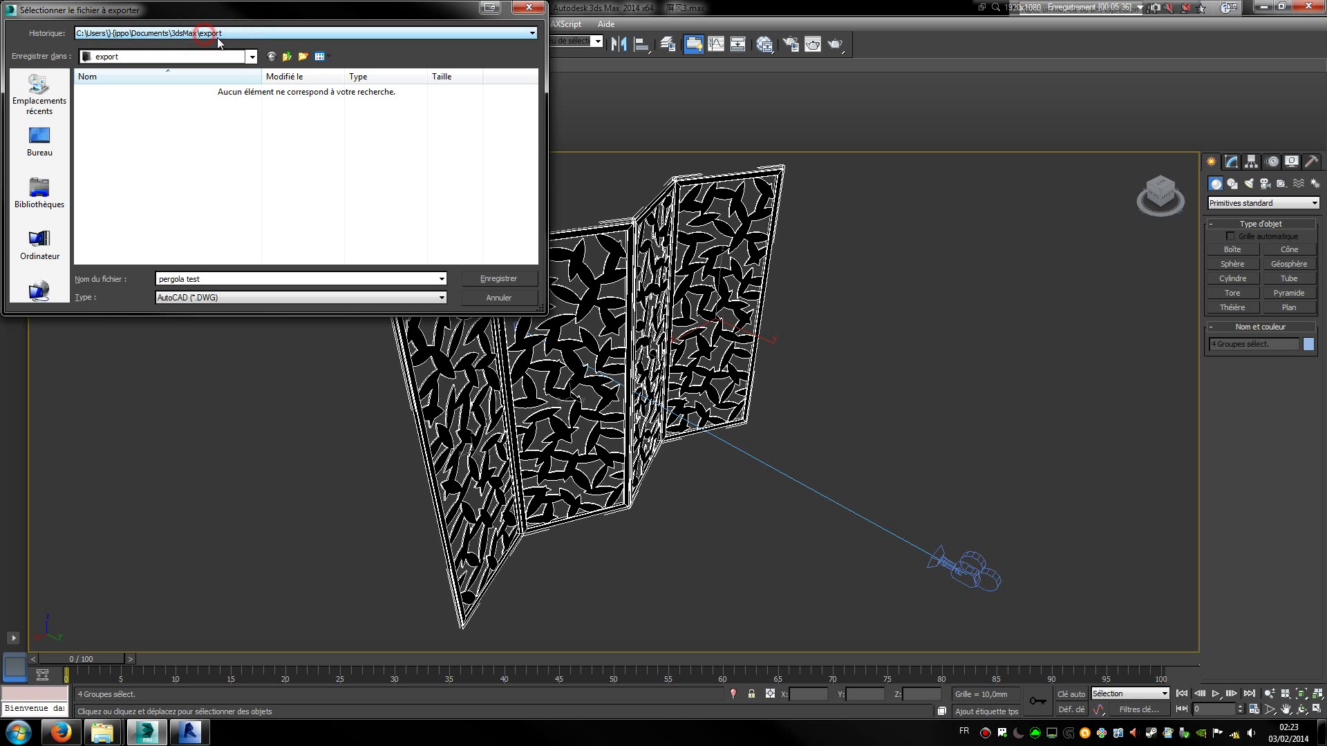
{"action": "left_click", "coordinate": [253, 56]}
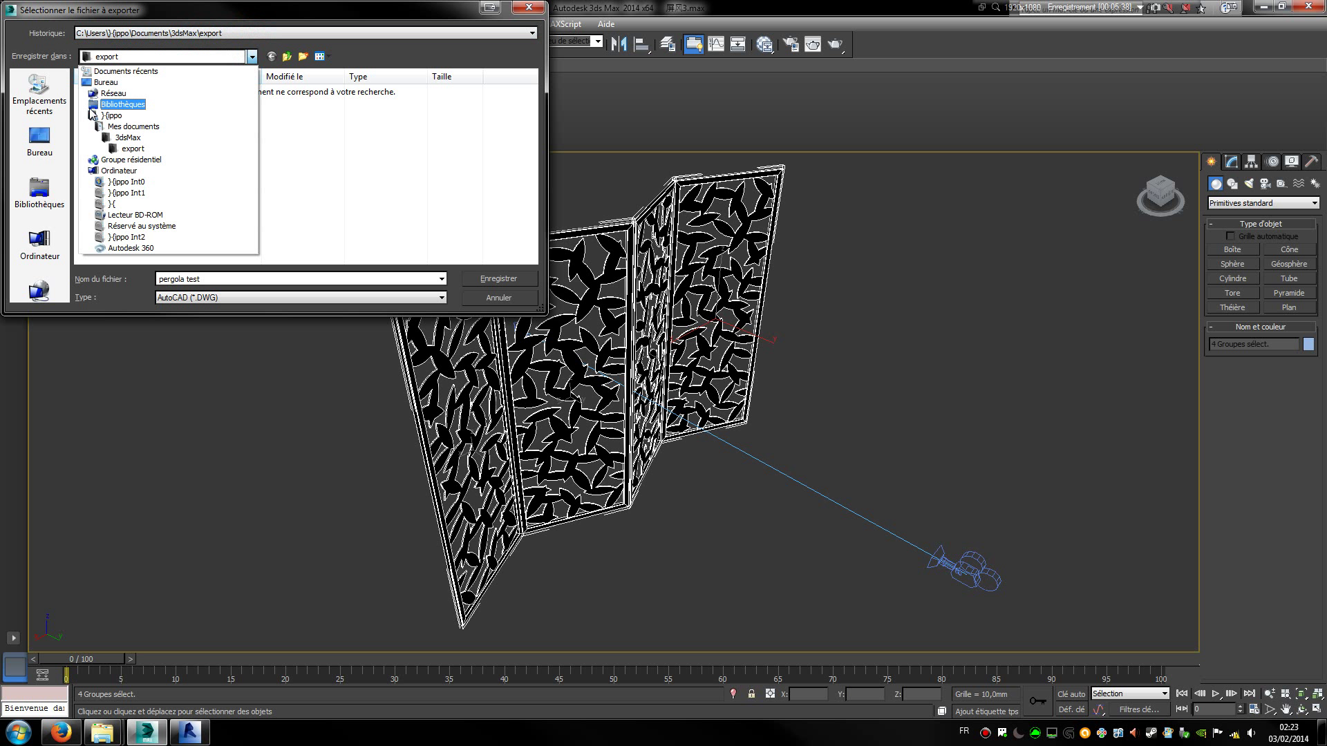
{"action": "left_click", "coordinate": [122, 172]}
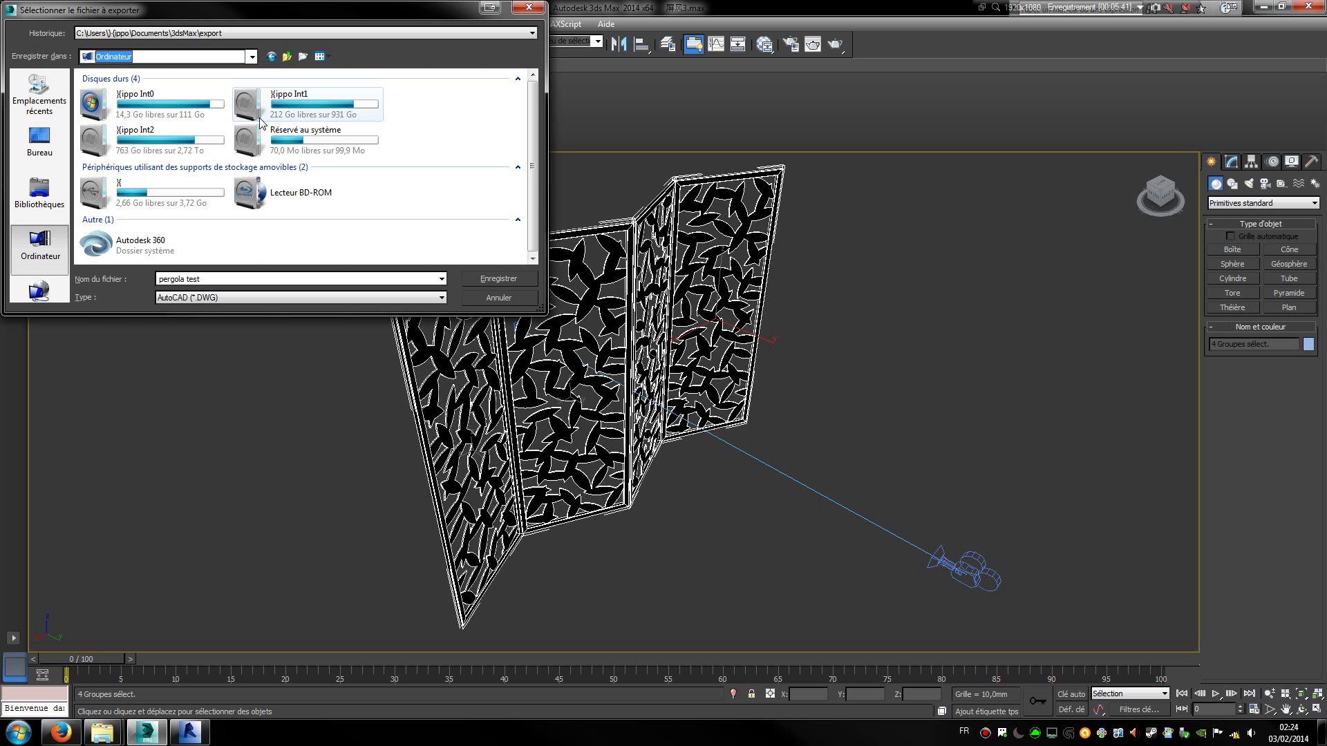
{"action": "double_click", "coordinate": [173, 192]}
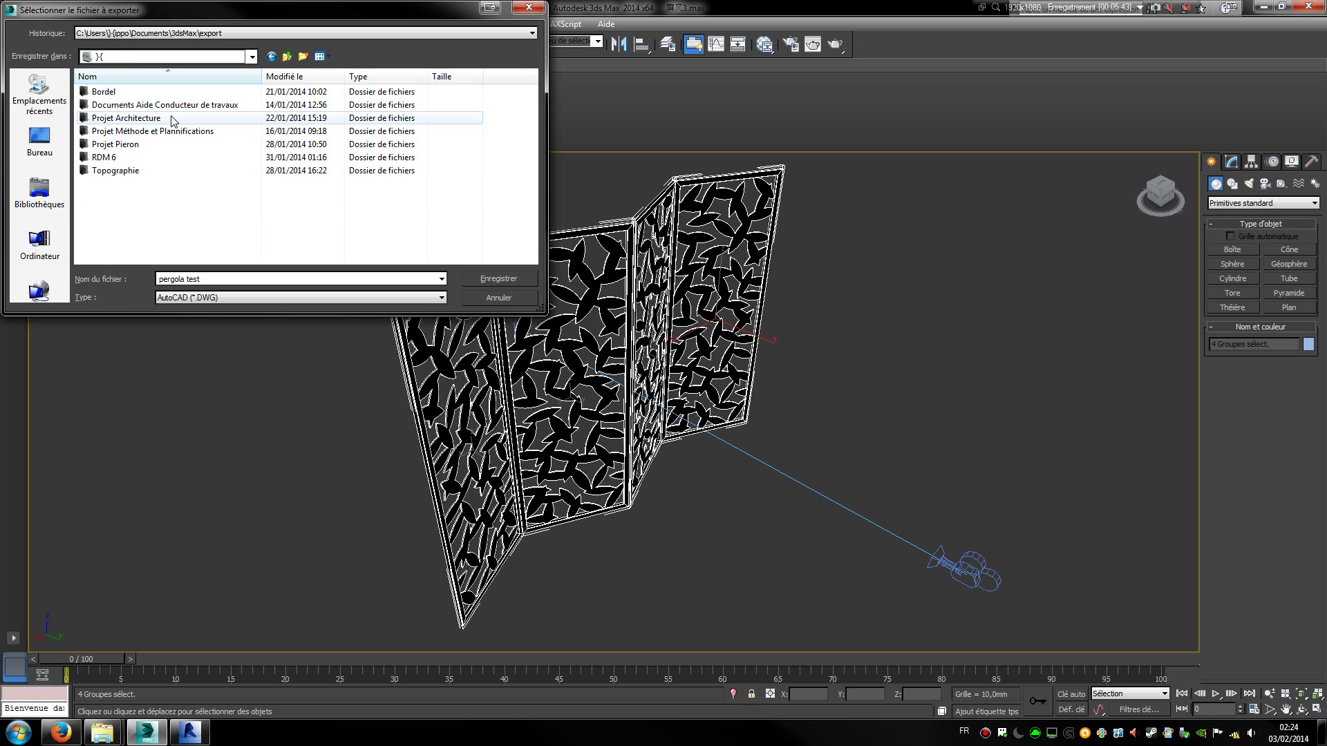
{"action": "double_click", "coordinate": [159, 118]}
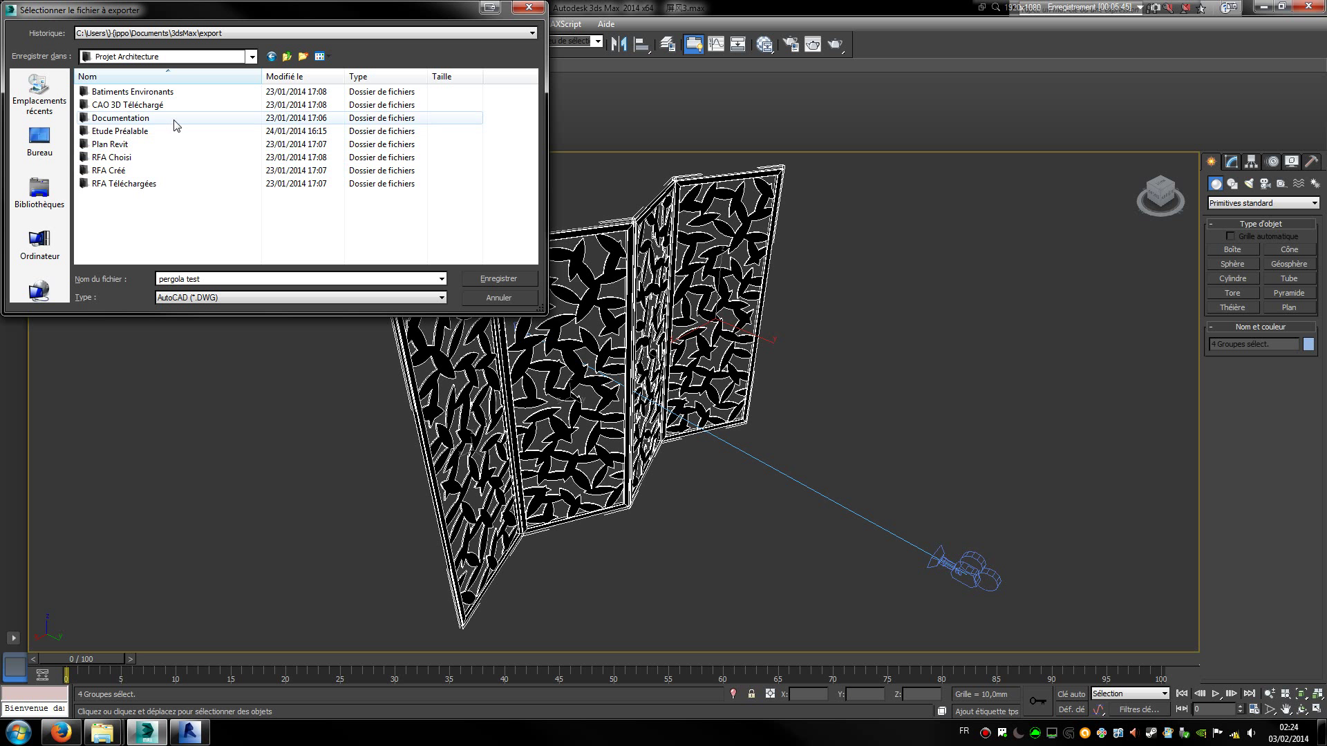
{"action": "double_click", "coordinate": [149, 183]}
{"action": "left_click", "coordinate": [162, 92]}
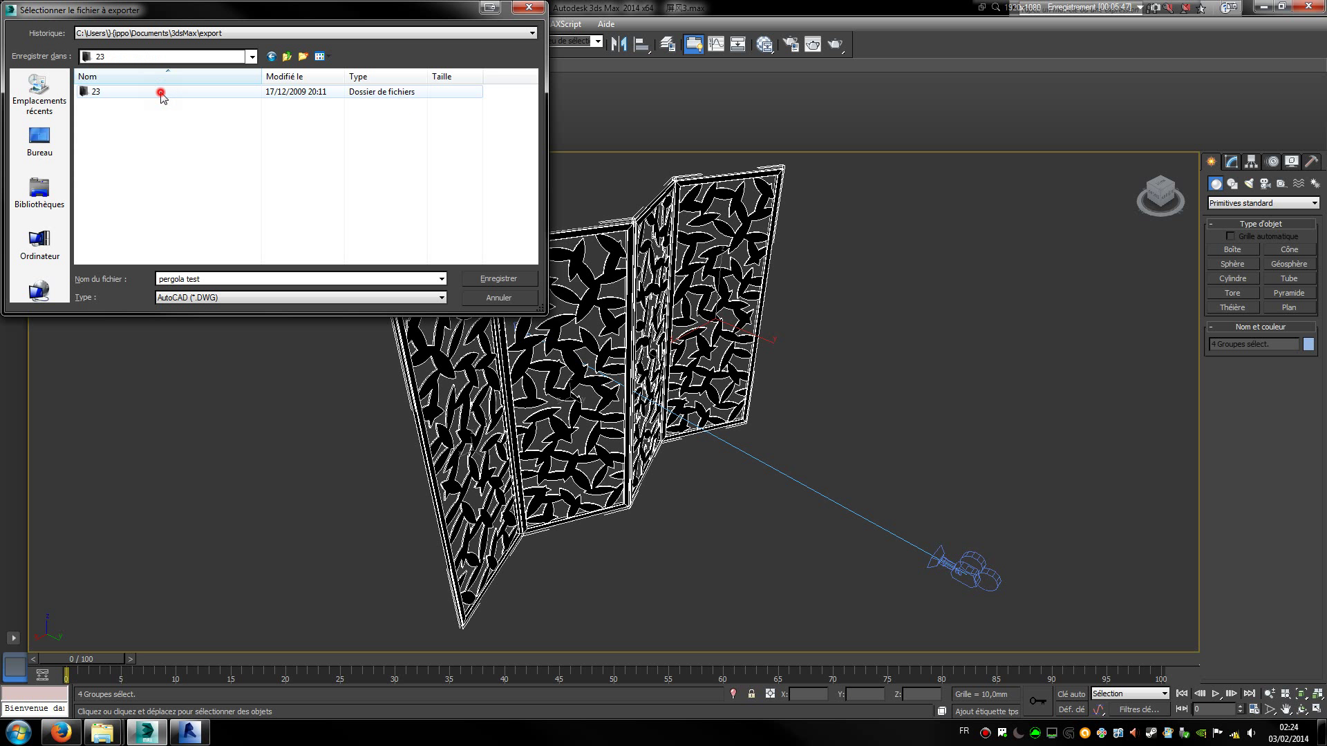
{"action": "double_click", "coordinate": [163, 92]}
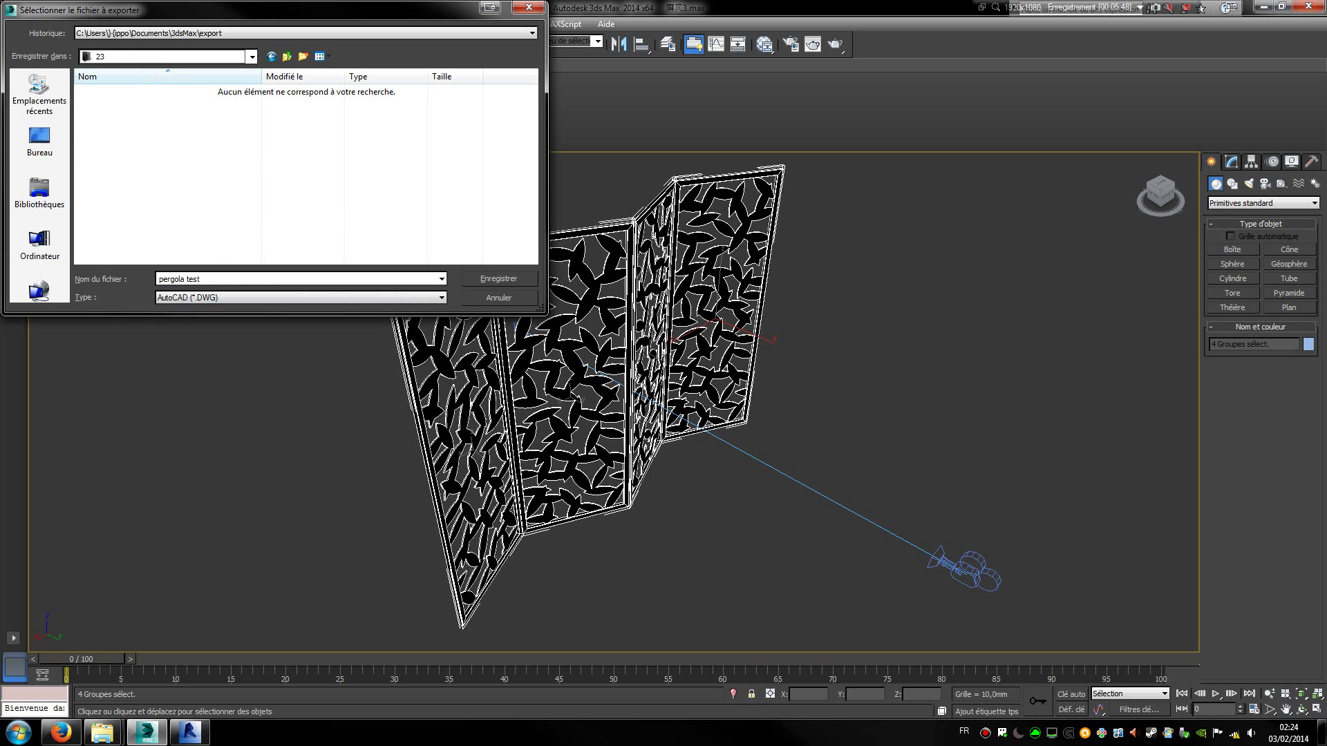
Save the export as an AutoCAD 2013 DWG of the selected objects, keeping the default geometry options
{"action": "left_click", "coordinate": [495, 277]}
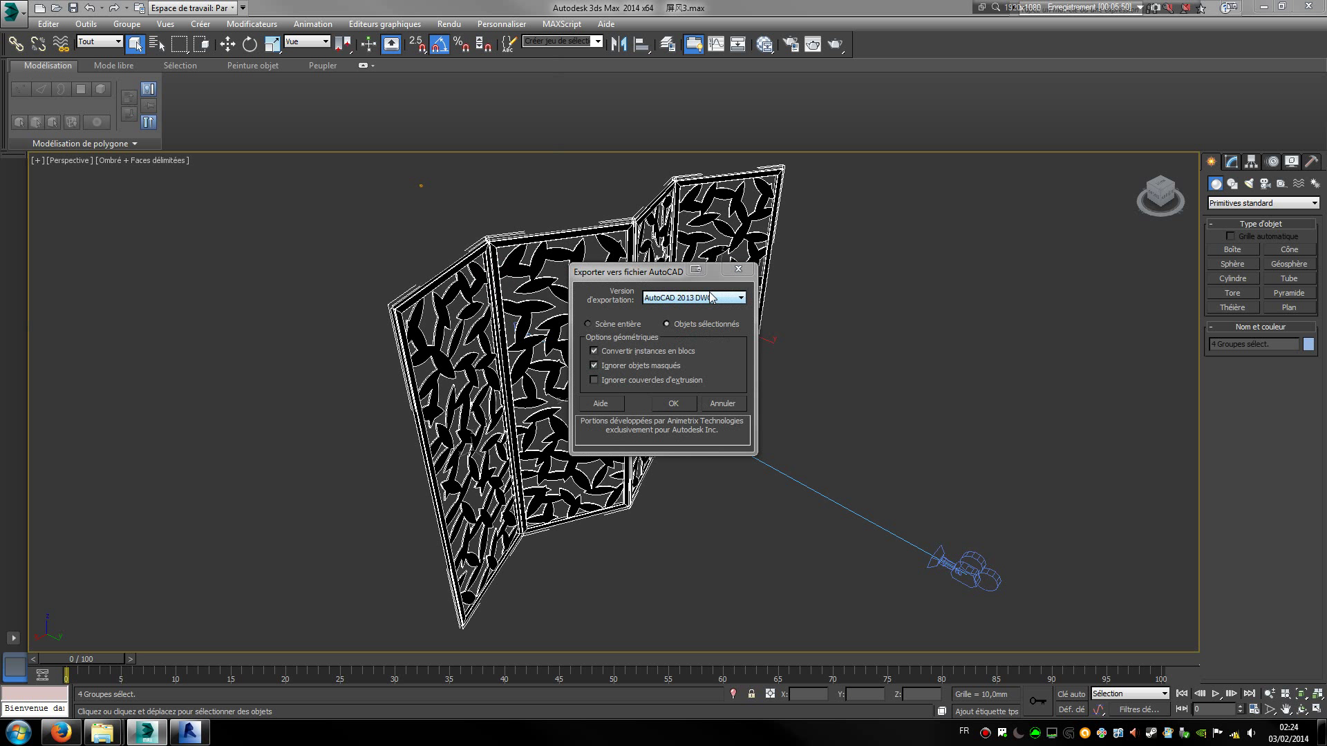
{"action": "left_click", "coordinate": [726, 298]}
{"action": "left_click", "coordinate": [720, 304]}
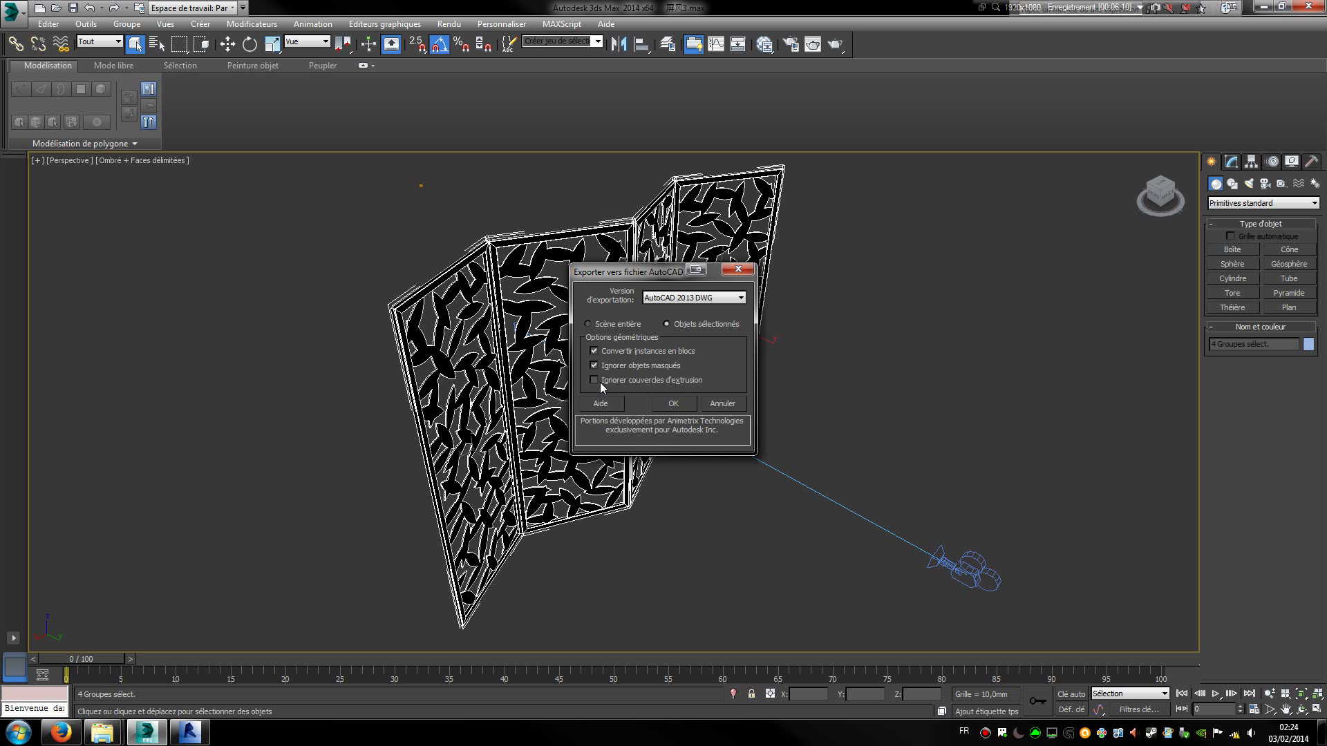
{"action": "left_click", "coordinate": [673, 404]}
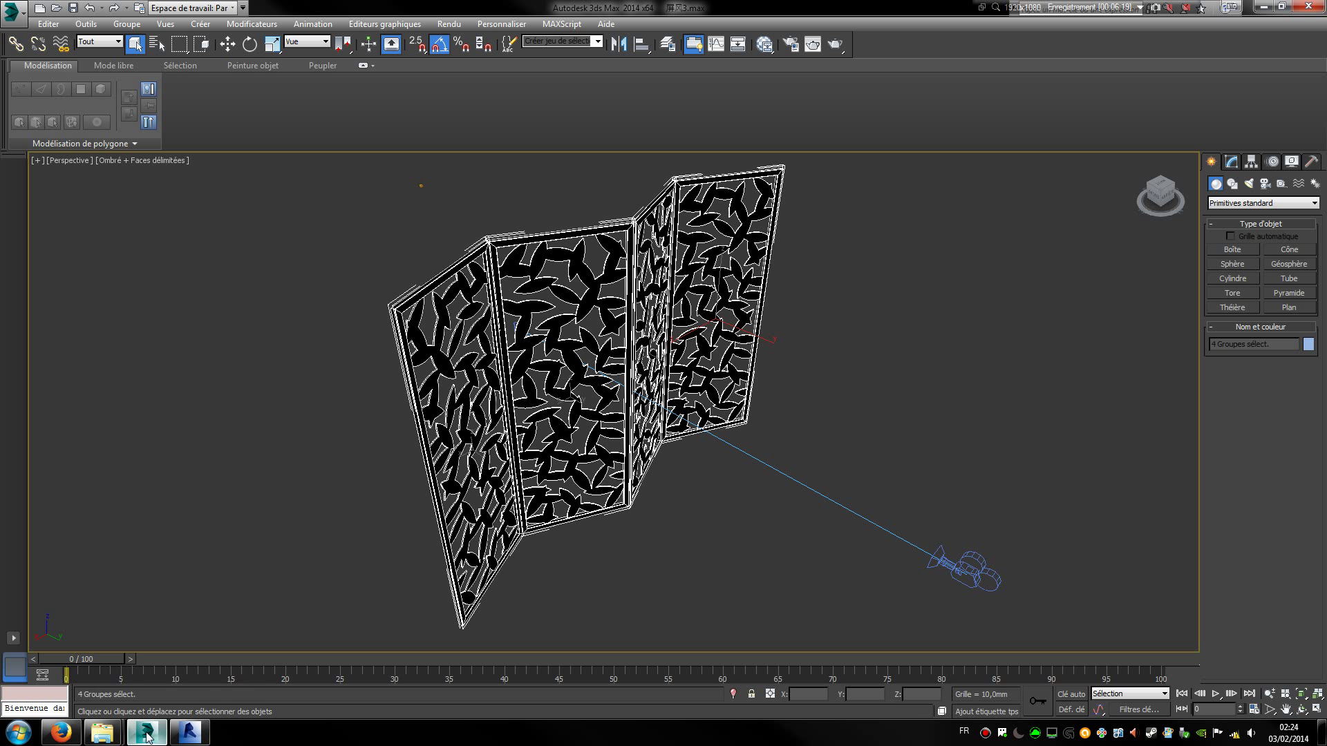
Switch to Windows Explorer and select the exported AutoCAD drawing pergola test in the nested 23 folder
{"action": "mouse_move", "coordinate": [102, 732]}
{"action": "left_click", "coordinate": [251, 651]}
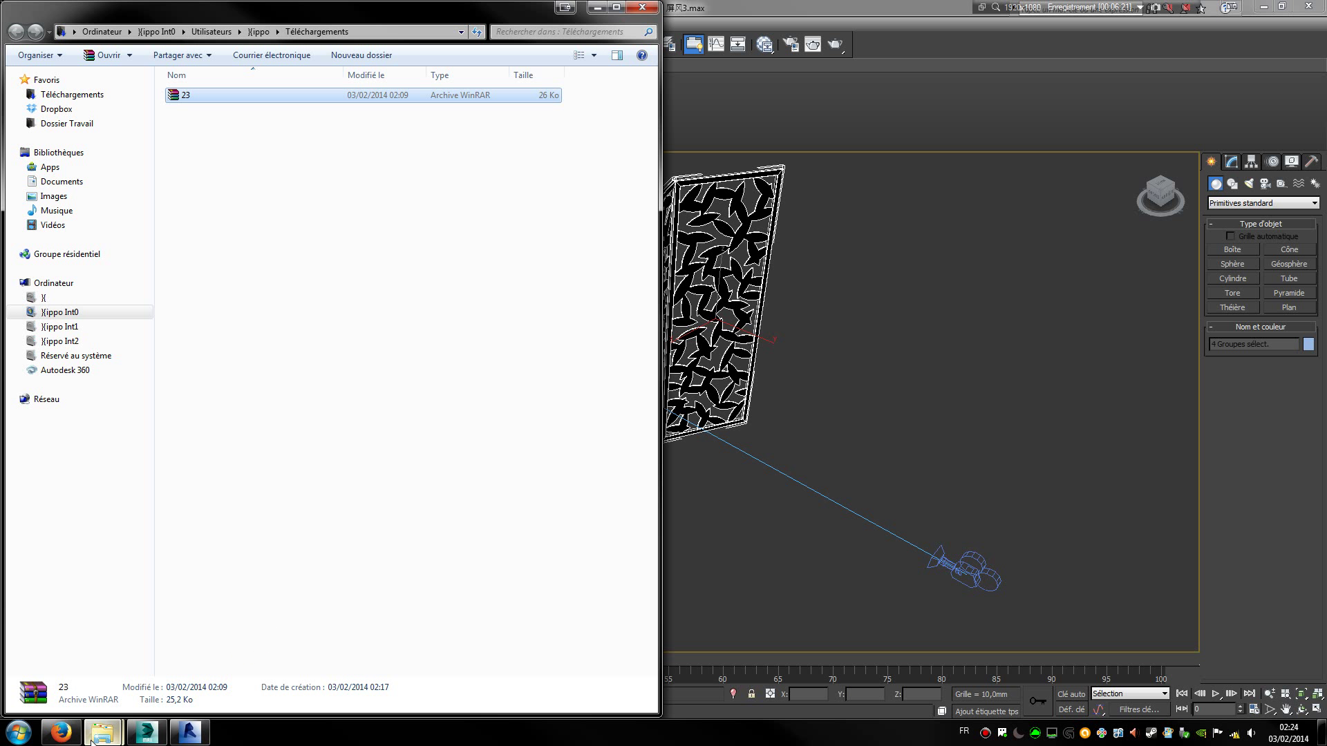
{"action": "left_click", "coordinate": [102, 674]}
{"action": "left_click", "coordinate": [928, 112]}
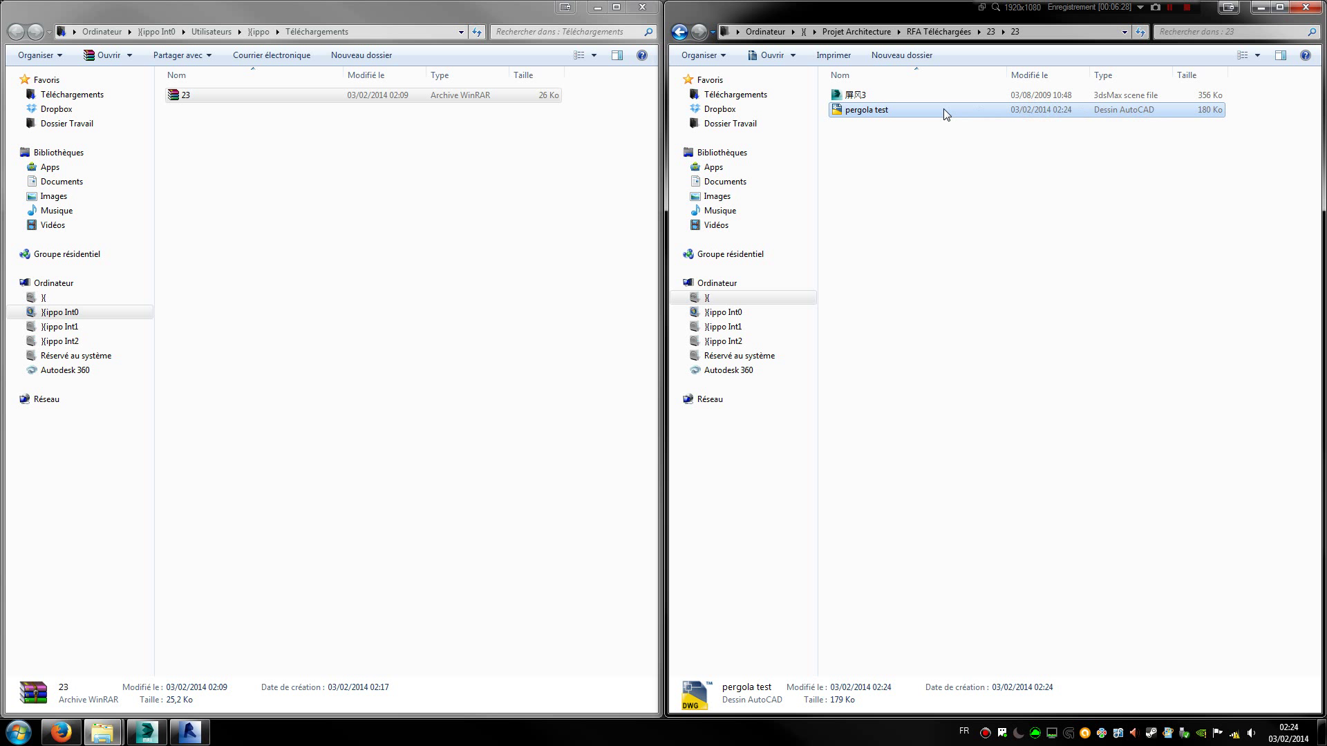
Switch to Autodesk Revit and create a new project
{"action": "left_click", "coordinate": [188, 732]}
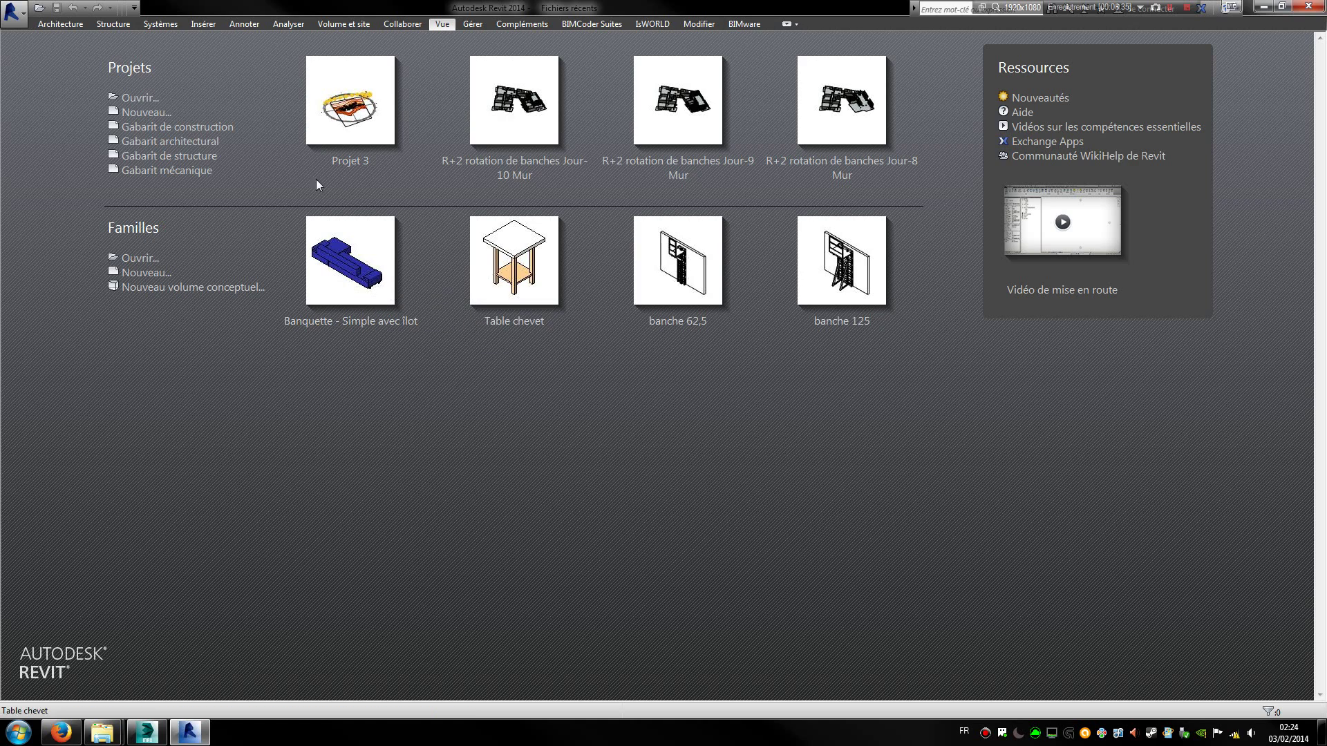
{"action": "left_click", "coordinate": [143, 112]}
{"action": "left_click", "coordinate": [598, 238]}
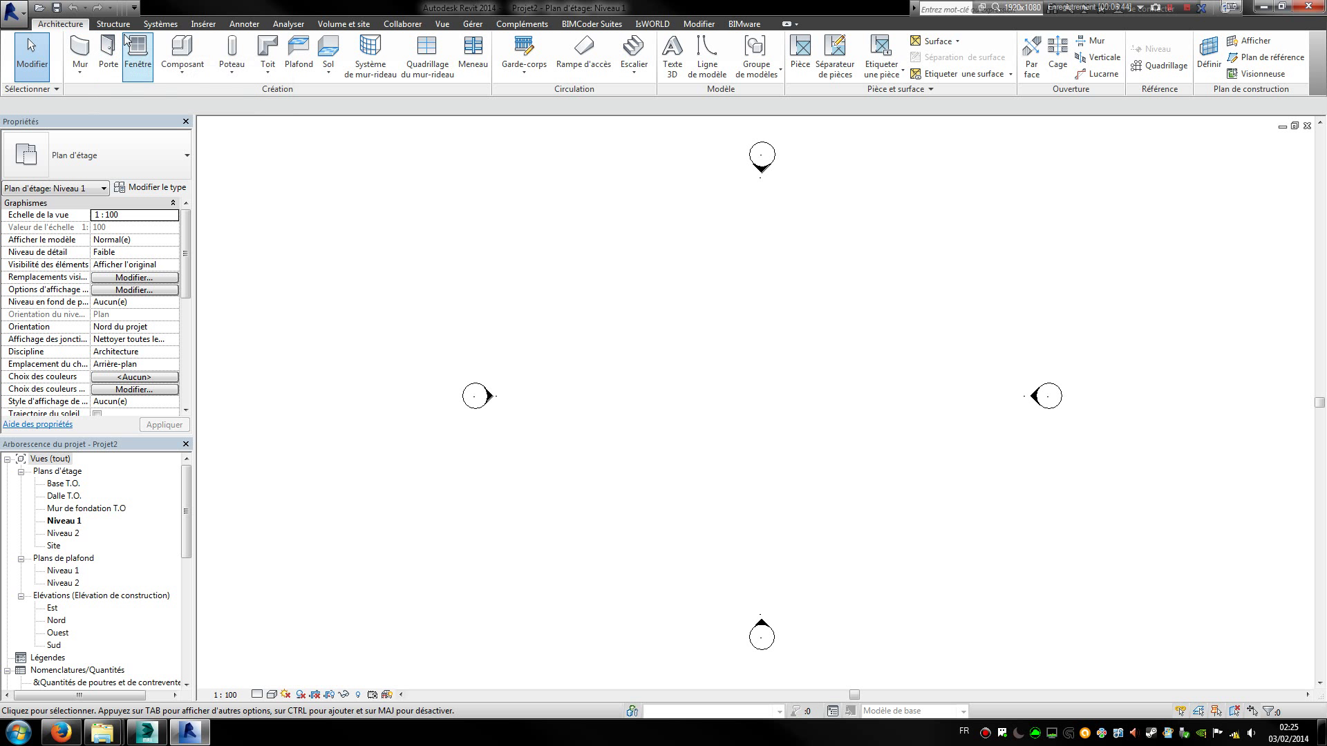
{"action": "left_click", "coordinate": [14, 12]}
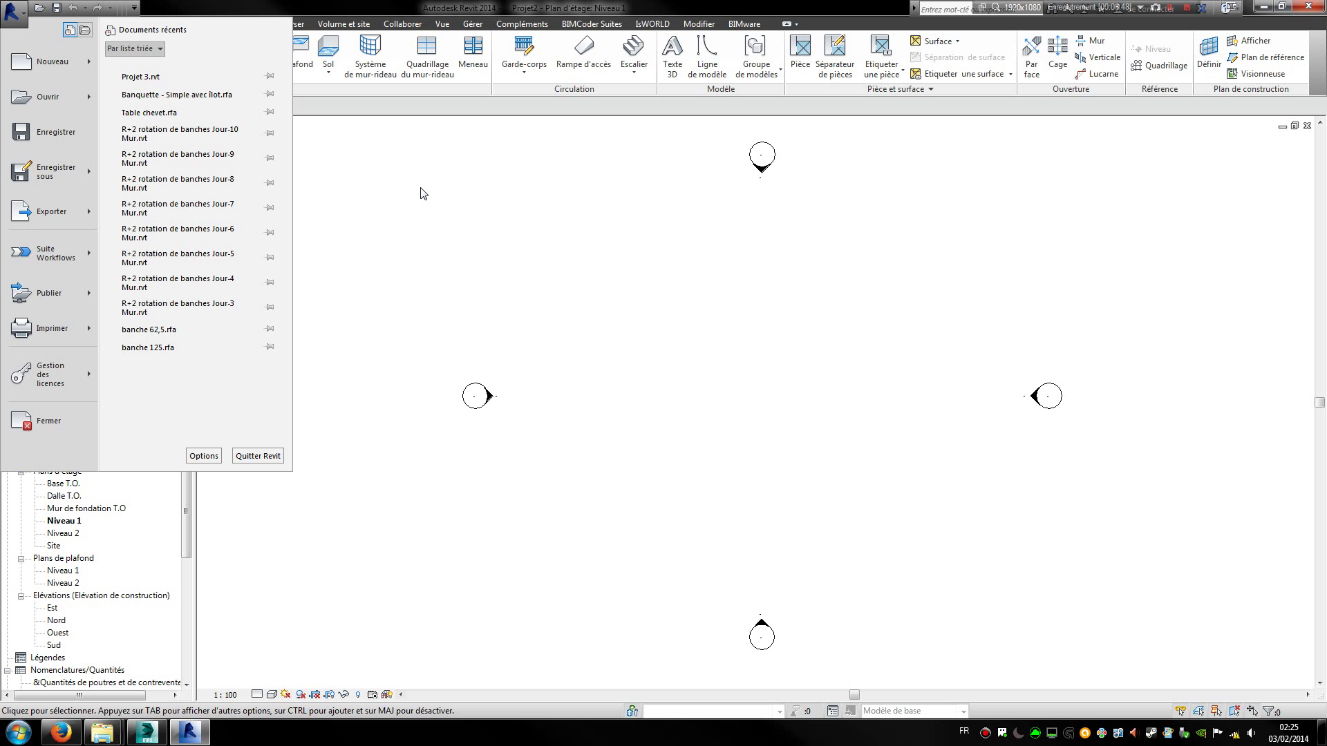
{"action": "left_click", "coordinate": [432, 203]}
Start a CAD import of the pergola test drawing with its colours set to Noir et blanc
{"action": "left_click", "coordinate": [207, 25]}
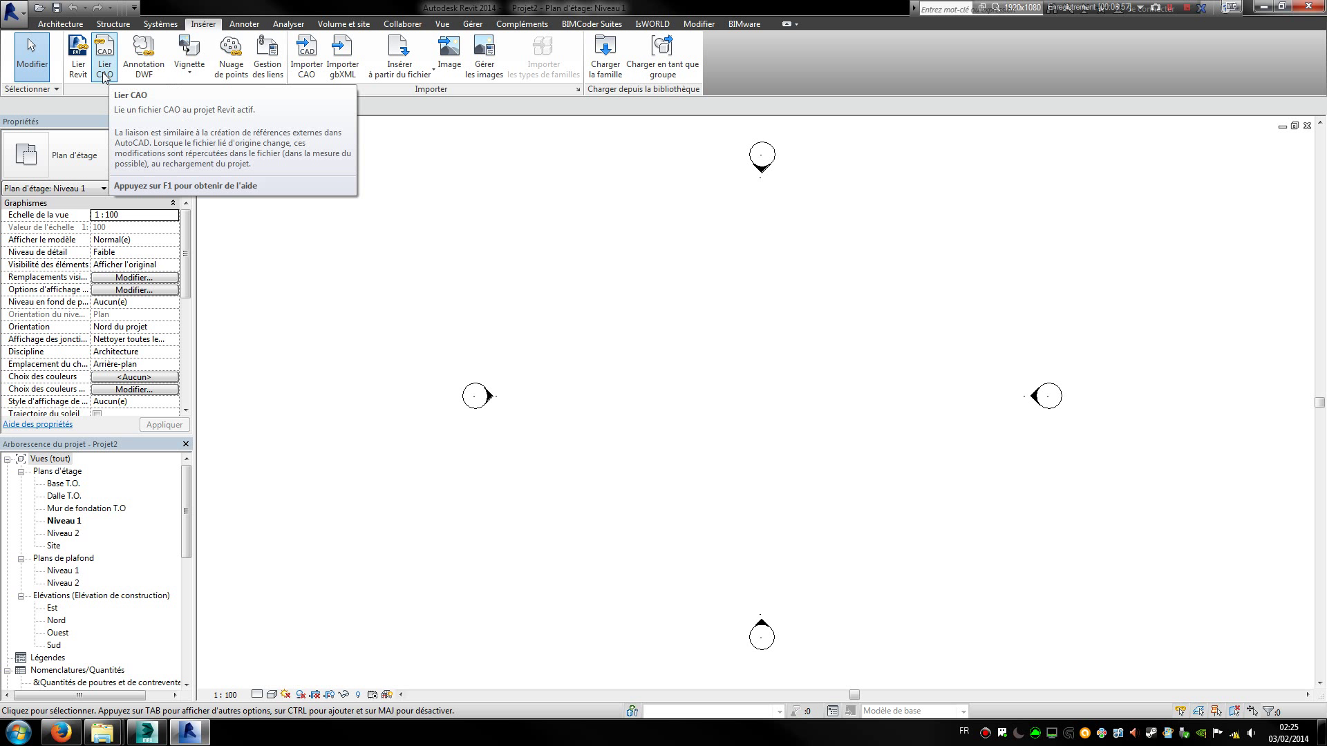
{"action": "left_click", "coordinate": [308, 69]}
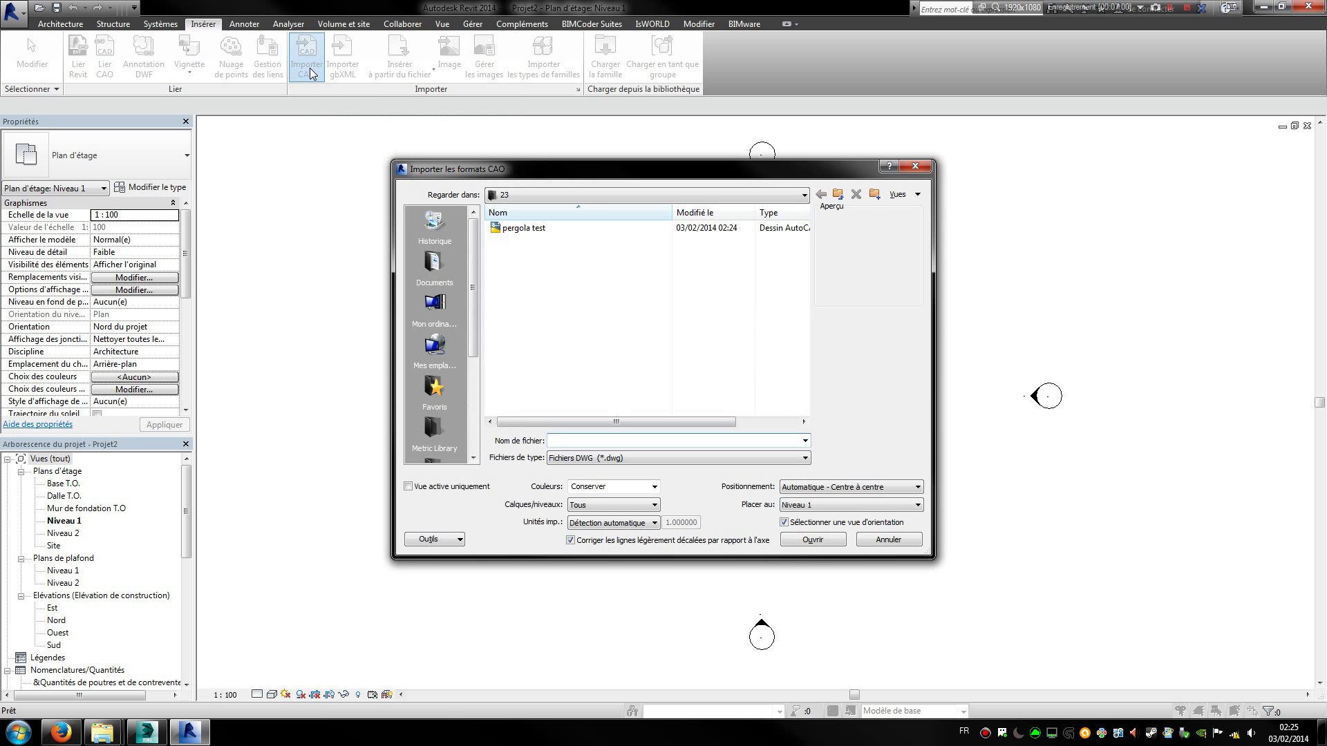
{"action": "left_click", "coordinate": [539, 227]}
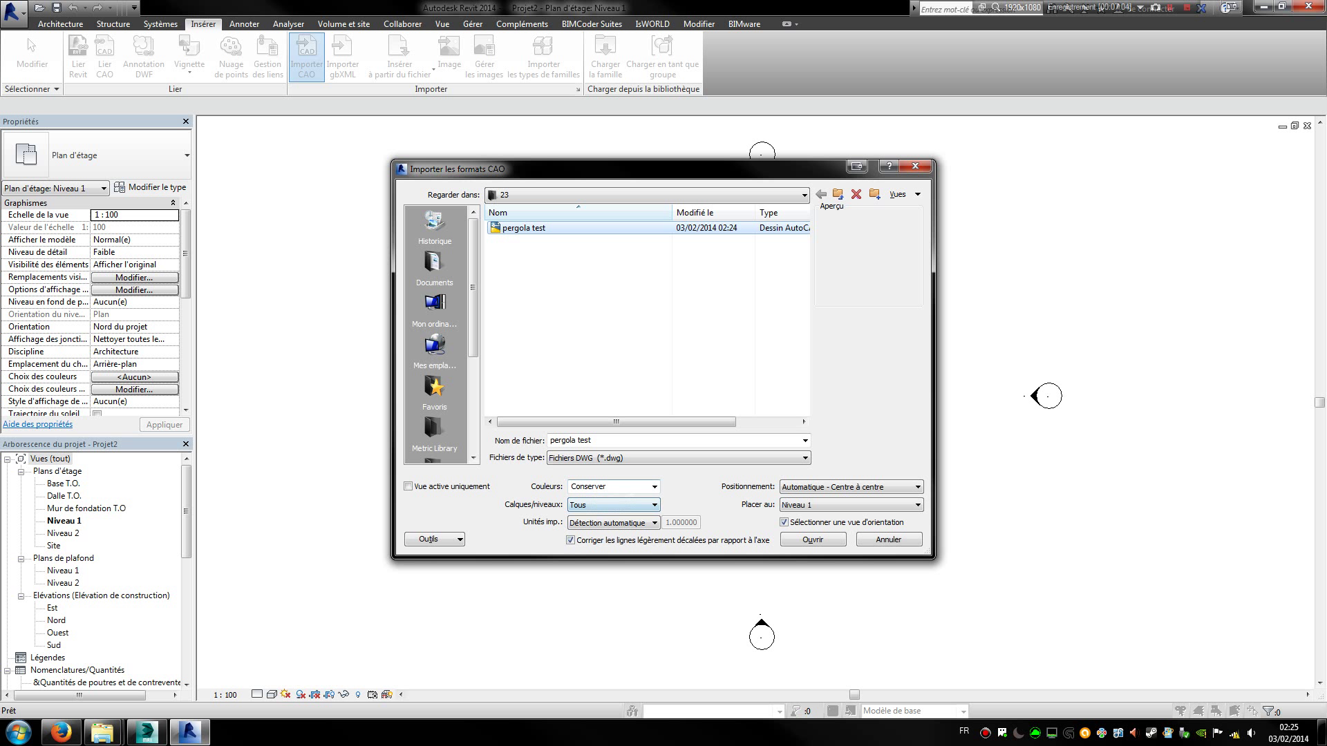
{"action": "left_click", "coordinate": [654, 488]}
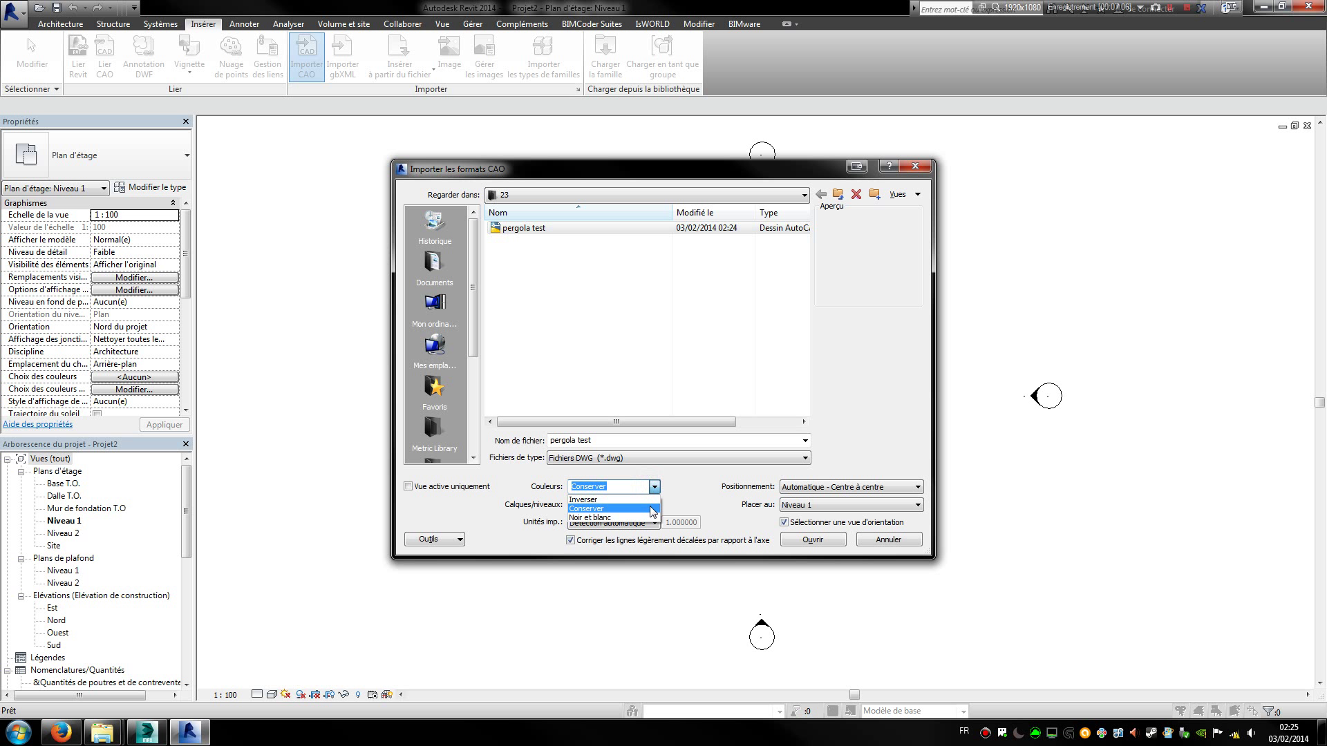
{"action": "left_click", "coordinate": [632, 518]}
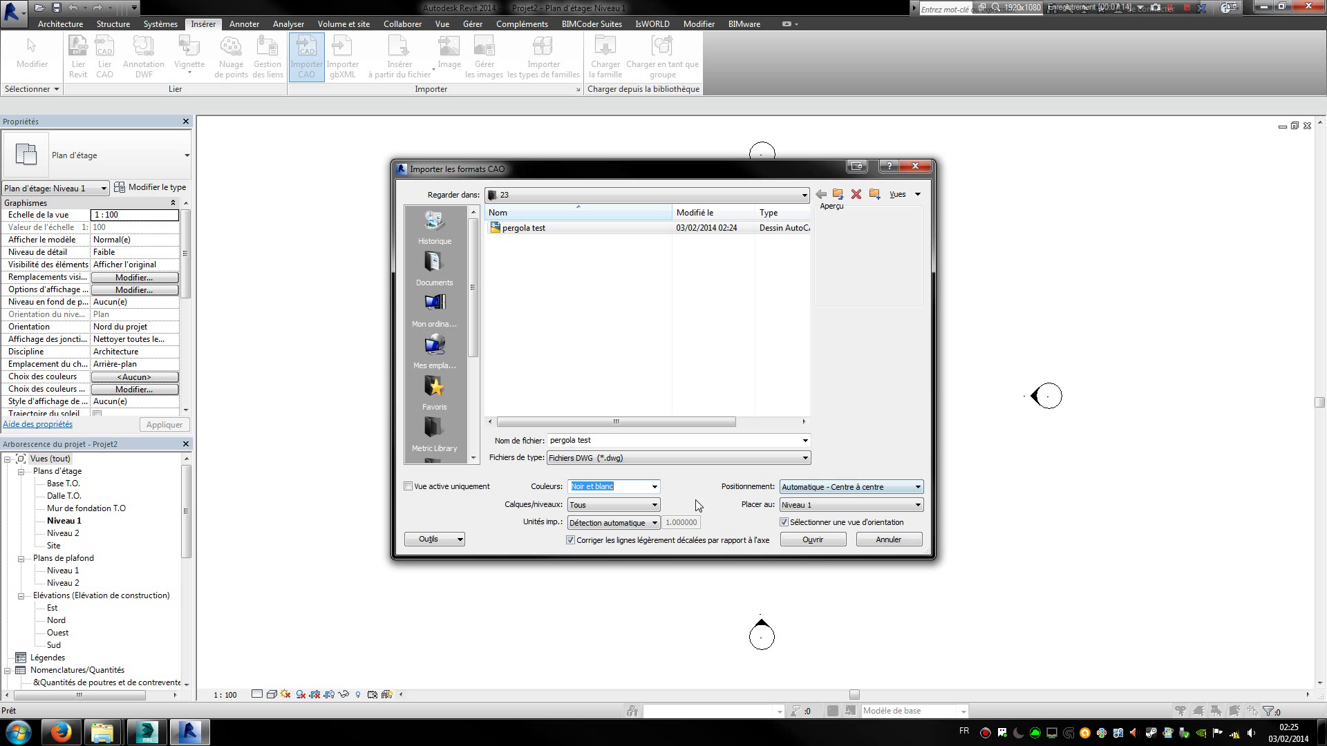
Import the drawing with all layers and automatic unit detection, positioned centre to centre on Niveau 1
{"action": "left_click", "coordinate": [645, 510]}
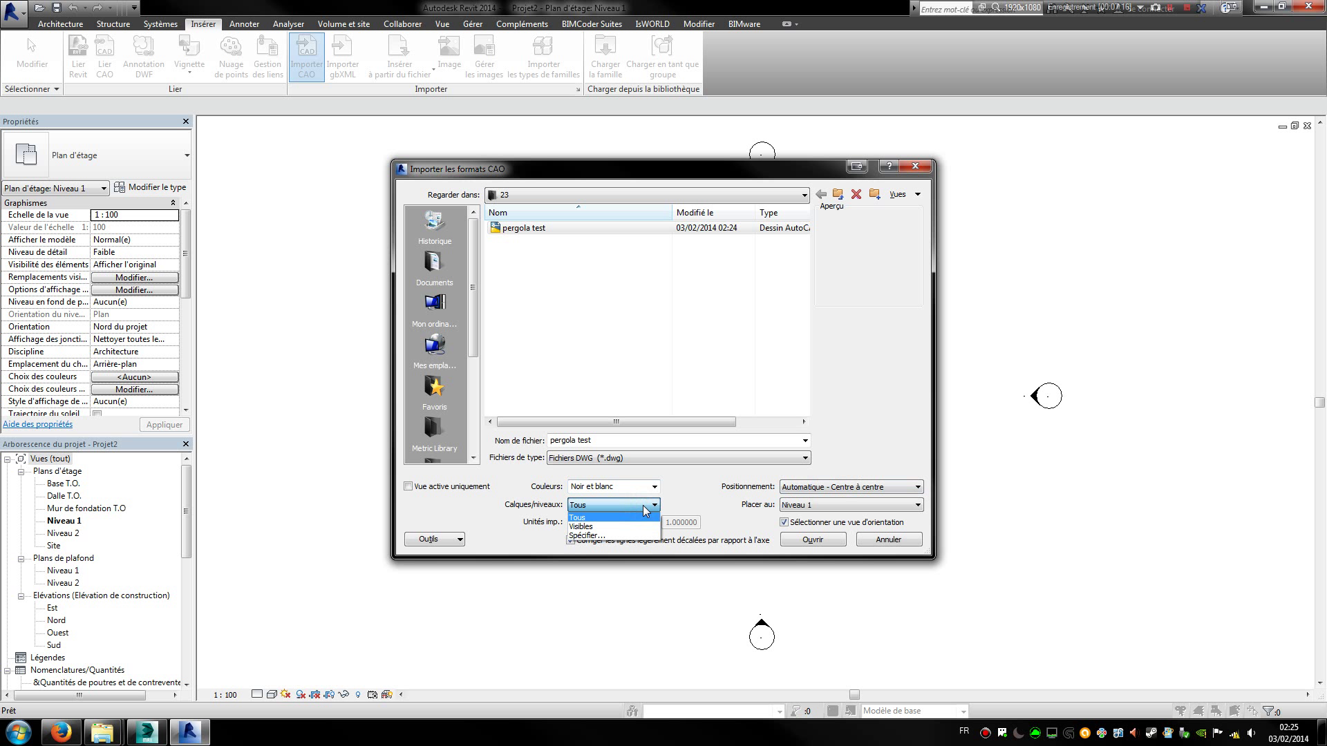
{"action": "left_click", "coordinate": [645, 510]}
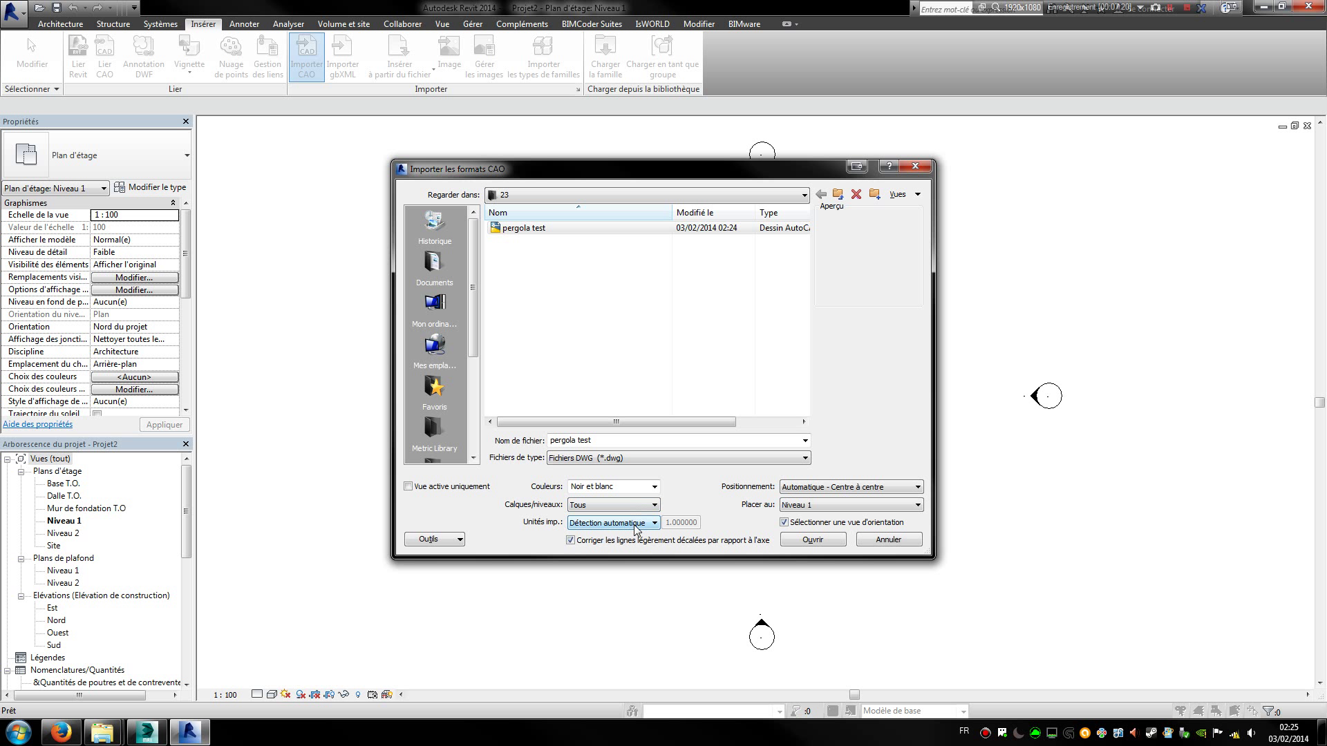
{"action": "left_click", "coordinate": [634, 524]}
{"action": "left_click", "coordinate": [635, 523]}
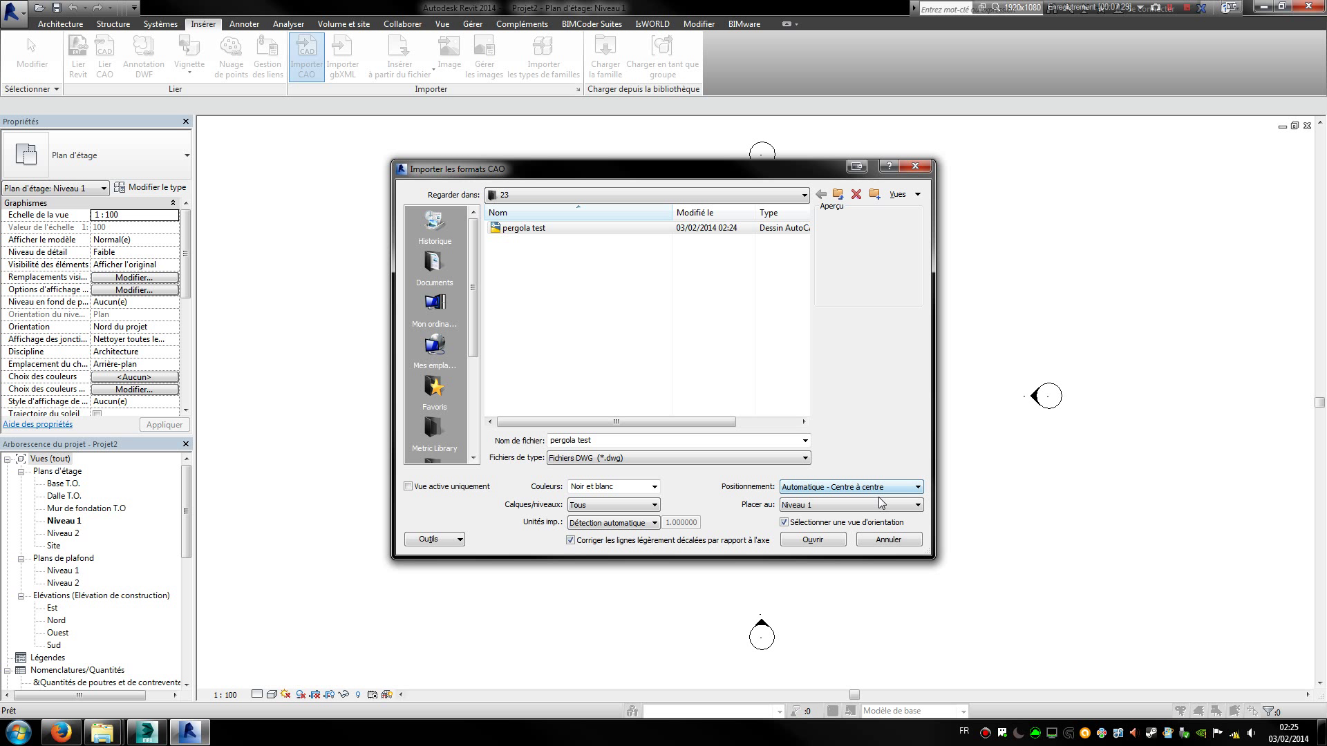
{"action": "left_click", "coordinate": [842, 506]}
{"action": "left_click", "coordinate": [843, 506]}
{"action": "left_click", "coordinate": [843, 505]}
{"action": "left_click", "coordinate": [833, 504]}
{"action": "left_click", "coordinate": [812, 540]}
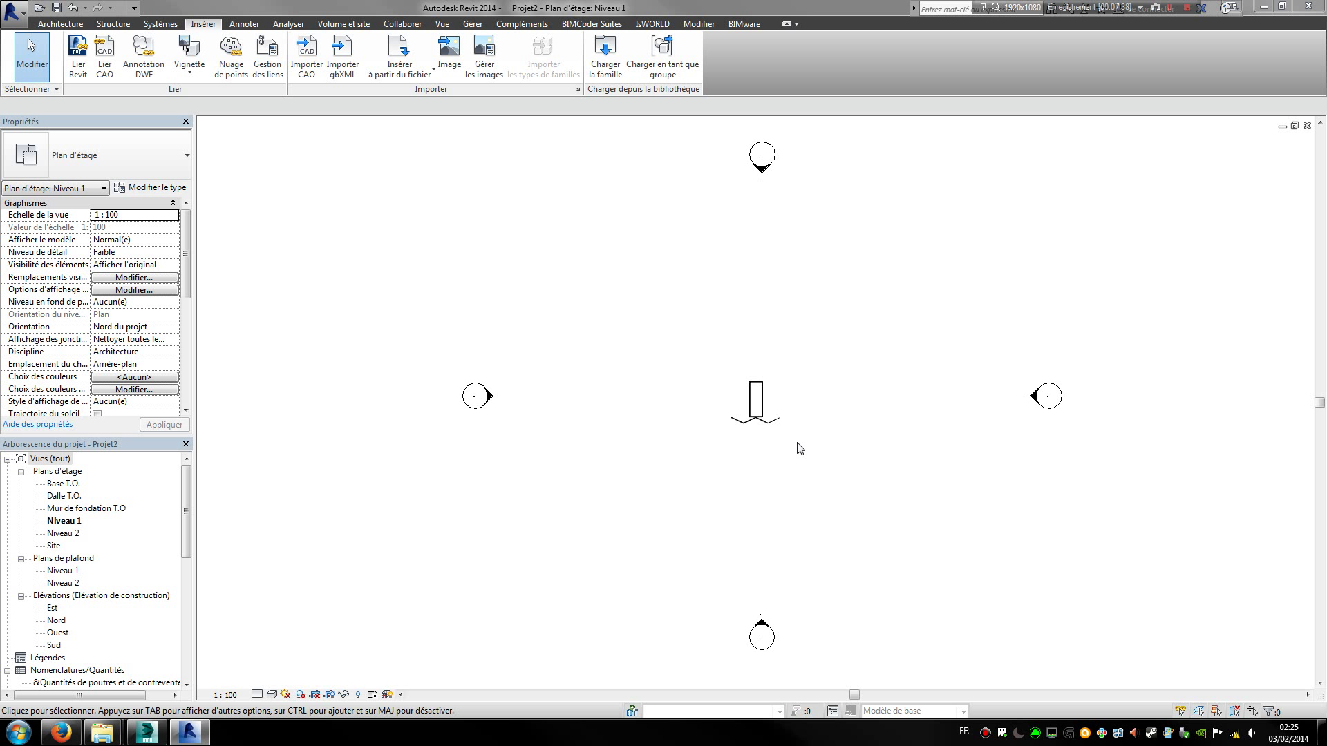
Select the imported drawing in the Niveau 1 floor plan and examine its outline up close
{"action": "left_click", "coordinate": [765, 414]}
{"action": "scroll", "coordinate": [766, 417], "scroll_direction": "up", "scroll_amount": 10}
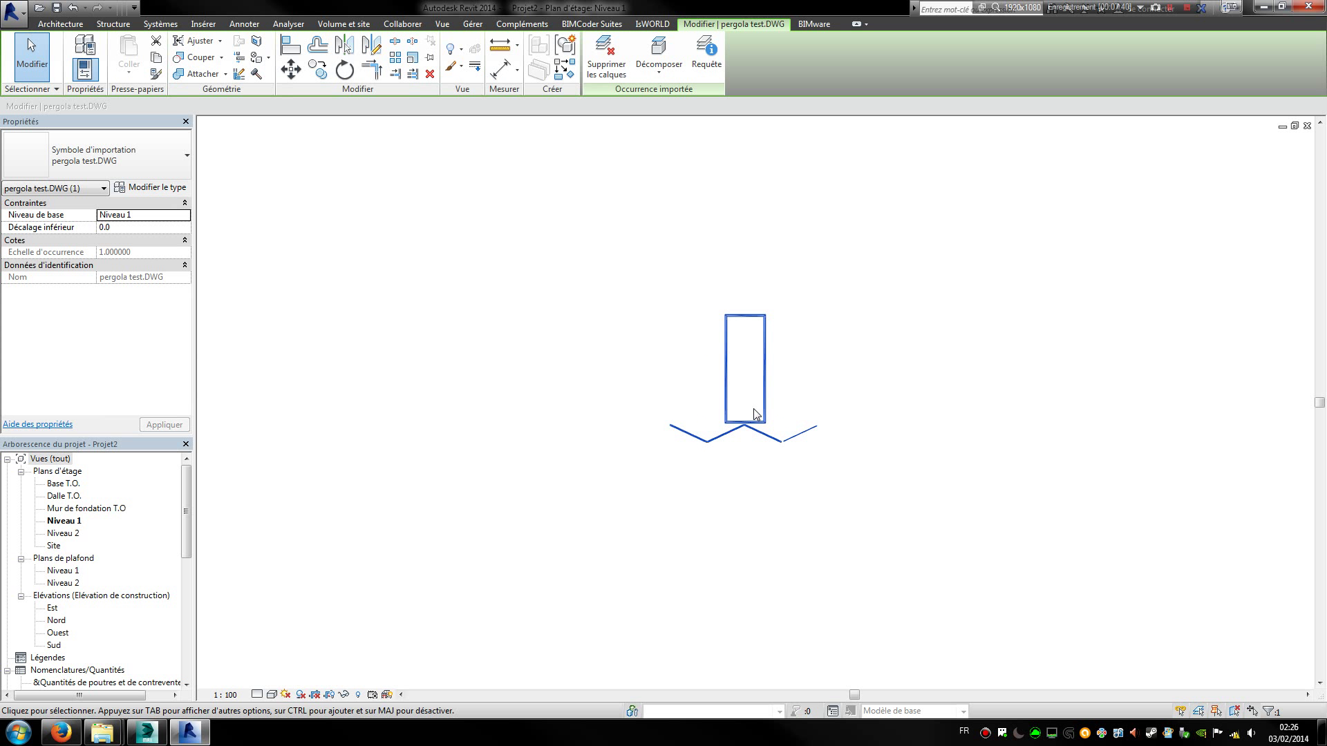
{"action": "scroll", "coordinate": [780, 430], "scroll_direction": "down", "scroll_amount": 6}
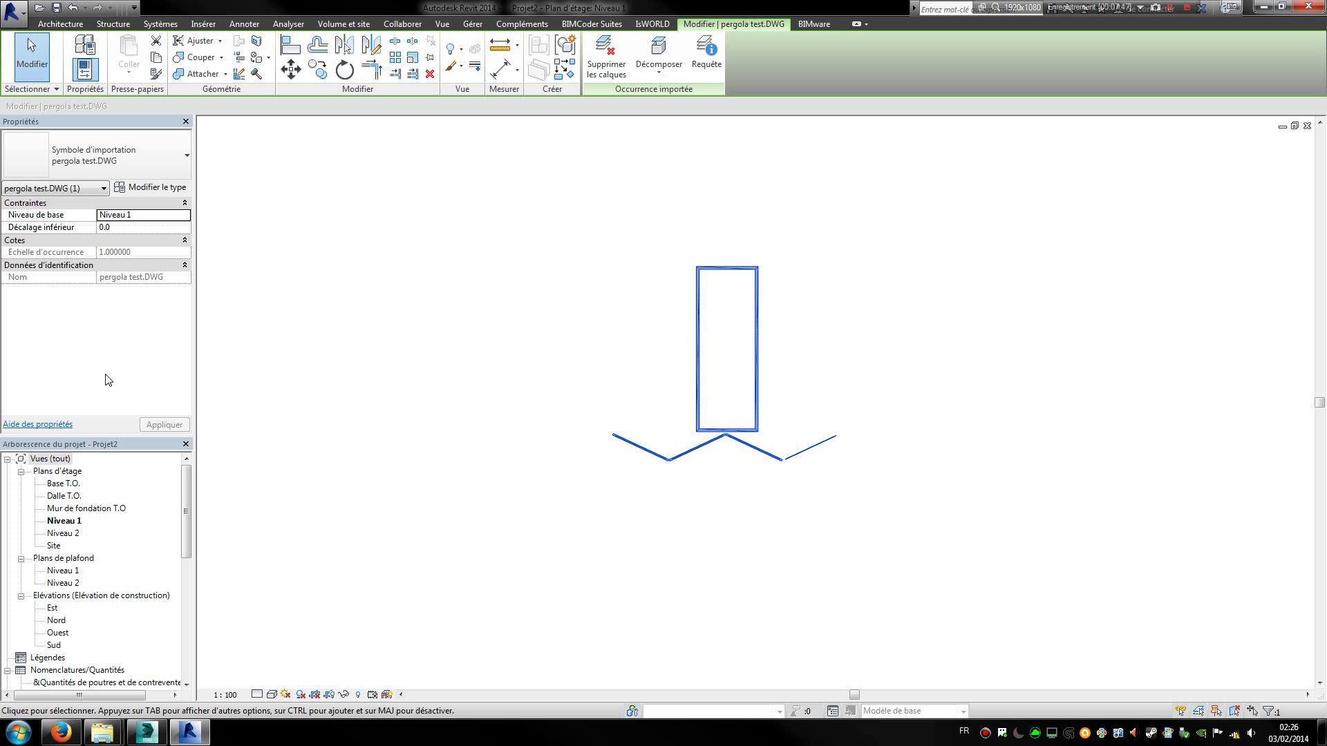
{"action": "left_click_drag", "start_coordinate": [186, 516], "coordinate": [188, 556]}
{"action": "left_click", "coordinate": [42, 498]}
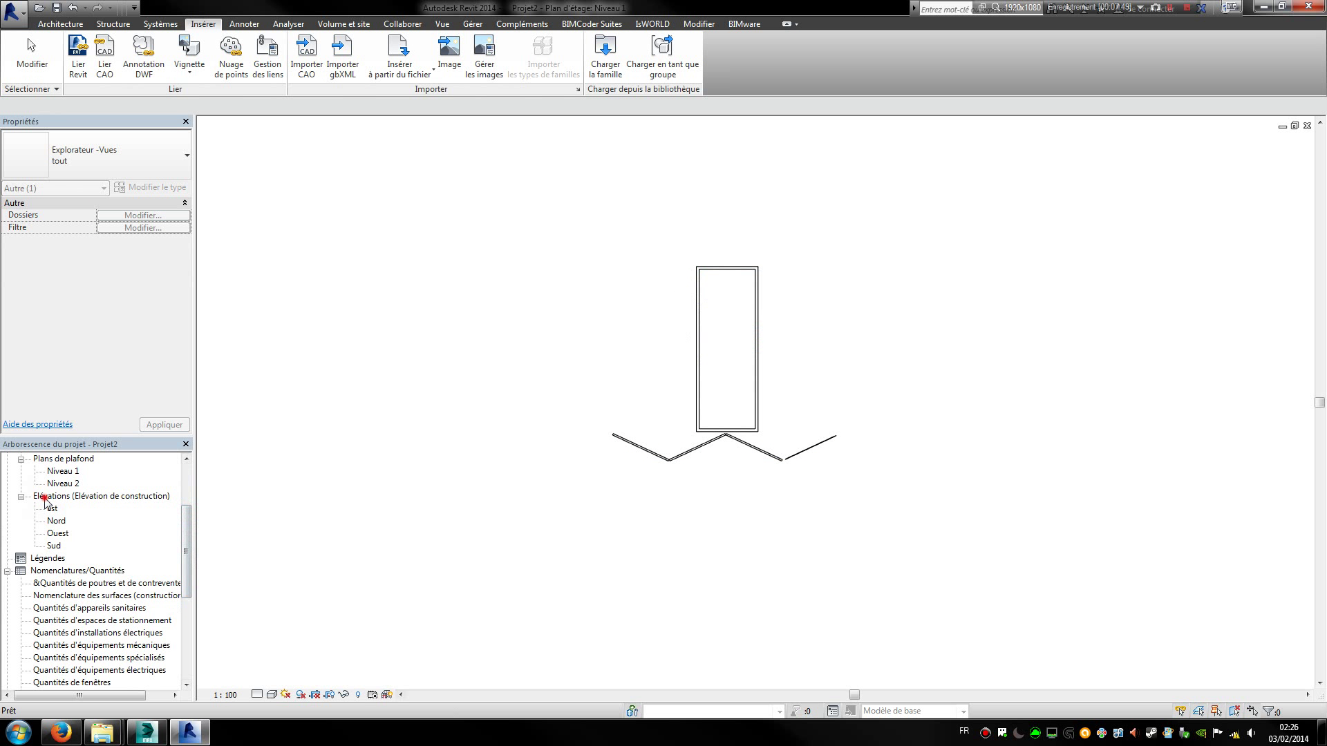
{"action": "scroll", "coordinate": [21, 500], "scroll_direction": "up", "scroll_amount": 1}
{"action": "scroll", "coordinate": [23, 505], "scroll_direction": "up", "scroll_amount": 2}
Open the default 3D view and delete the imported pergola test drawing from it
{"action": "left_click", "coordinate": [443, 23]}
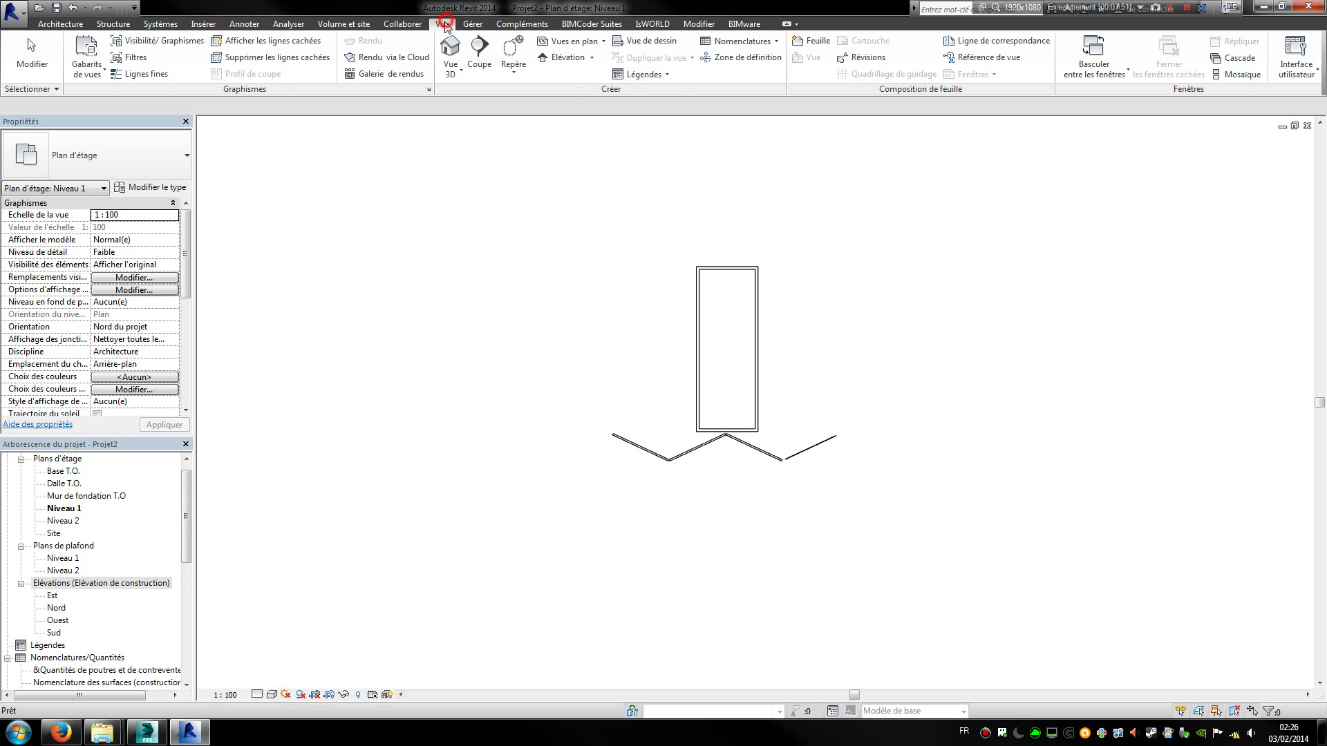
{"action": "left_click", "coordinate": [450, 47]}
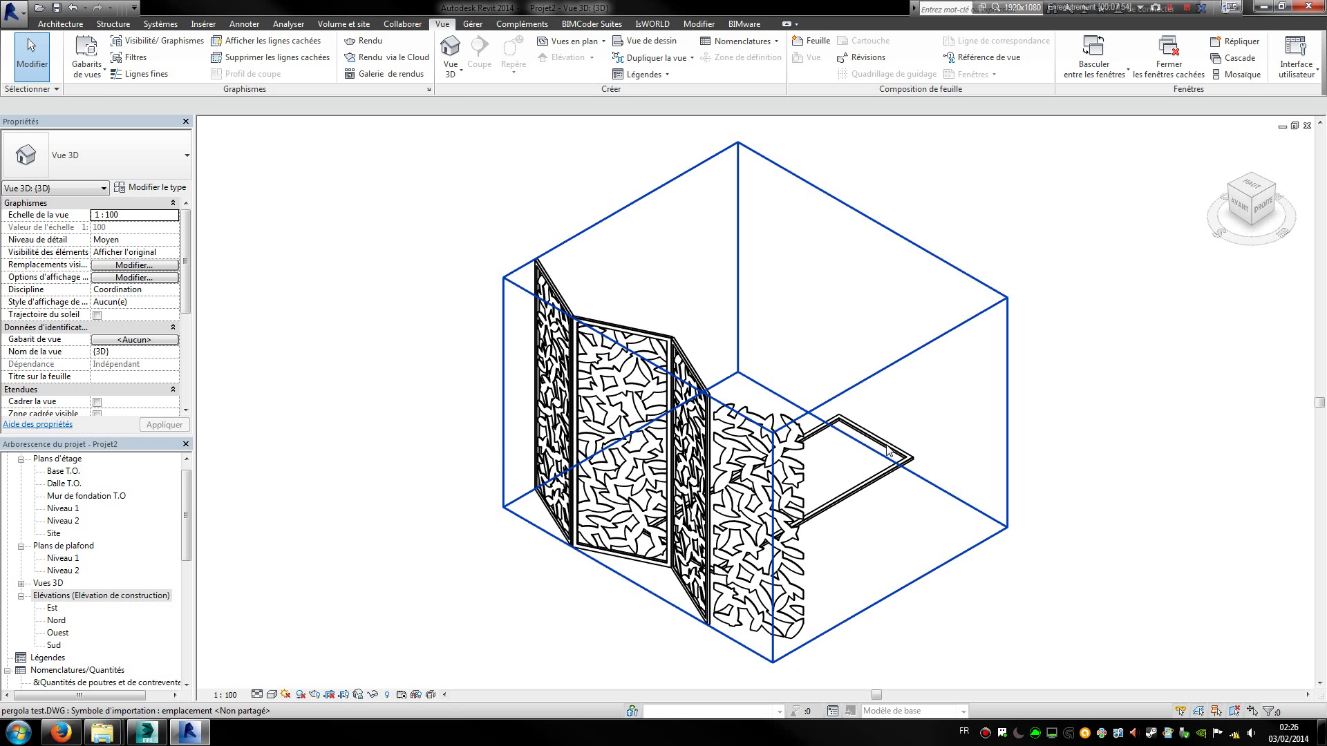
{"action": "left_click", "coordinate": [906, 467]}
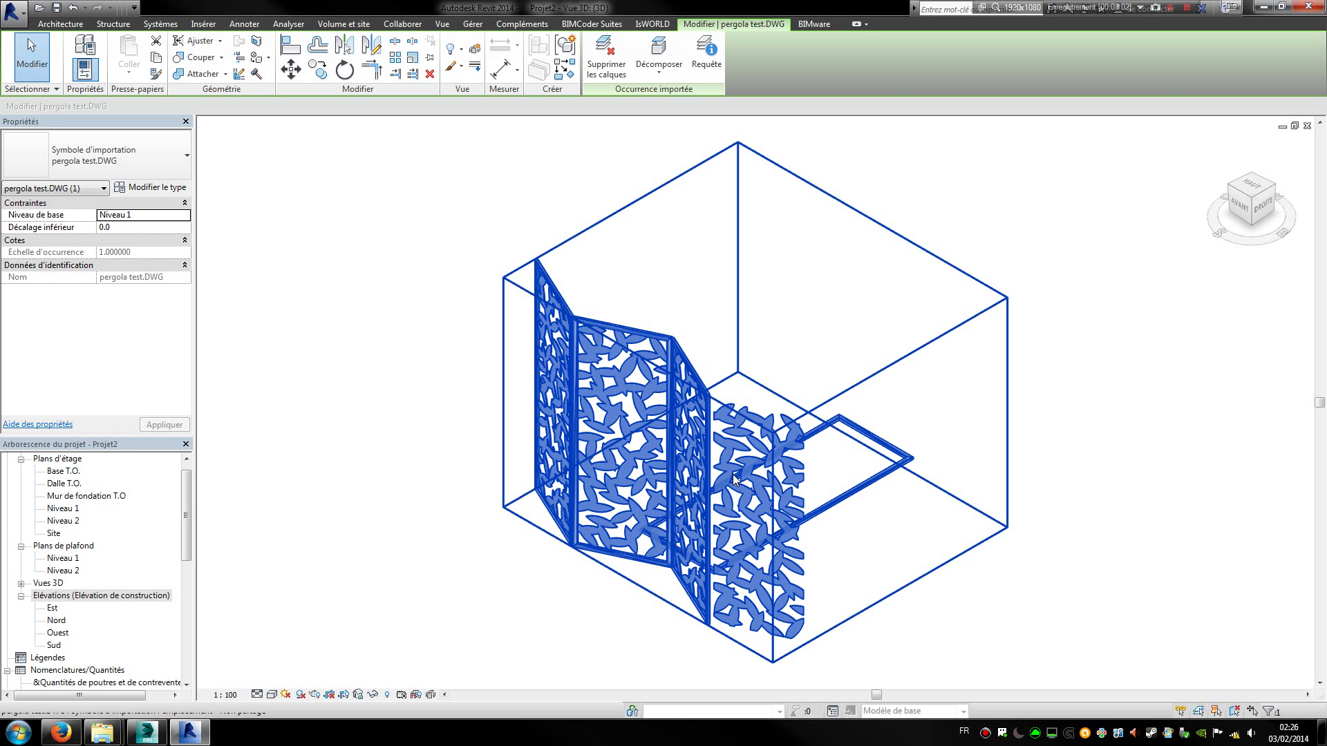
{"action": "key", "text": "Delete"}
Switch to 3ds Max and select only the narrow folded panel, Group01
{"action": "left_click", "coordinate": [158, 732]}
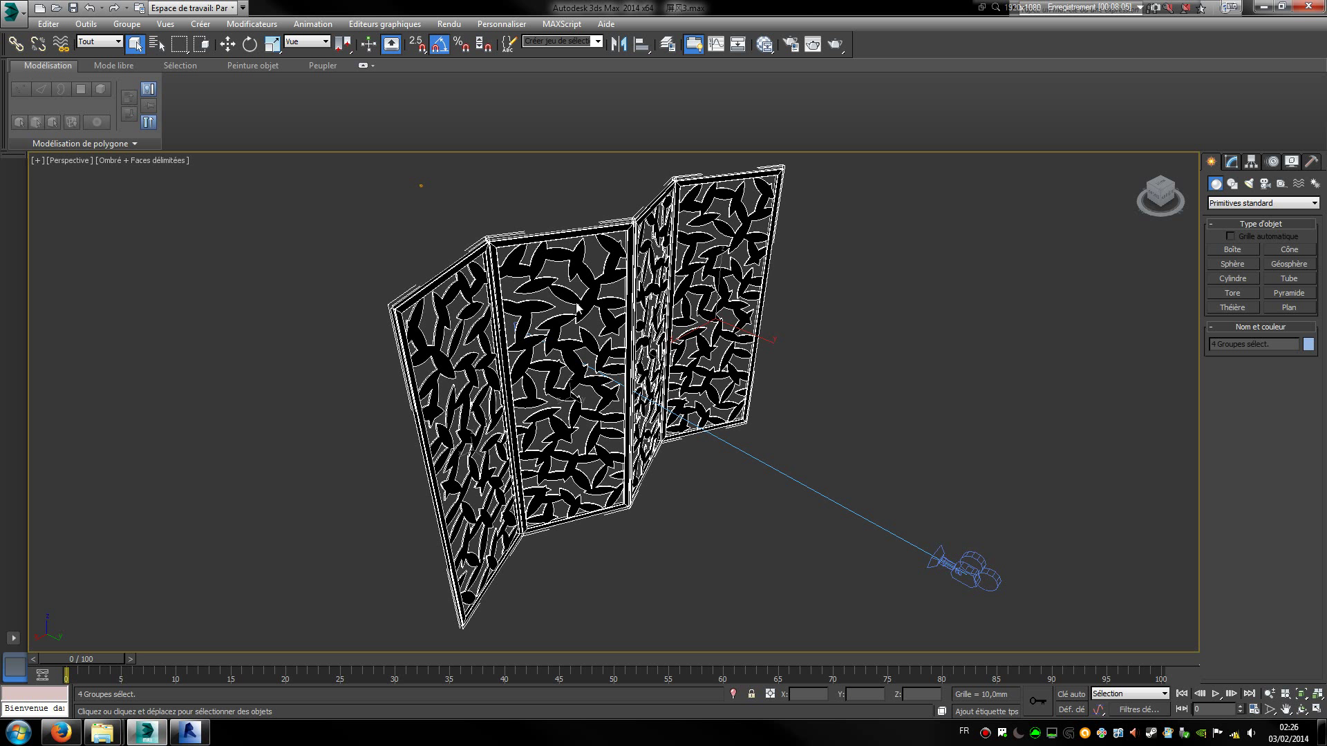
{"action": "left_click", "coordinate": [806, 291]}
{"action": "left_click", "coordinate": [712, 255]}
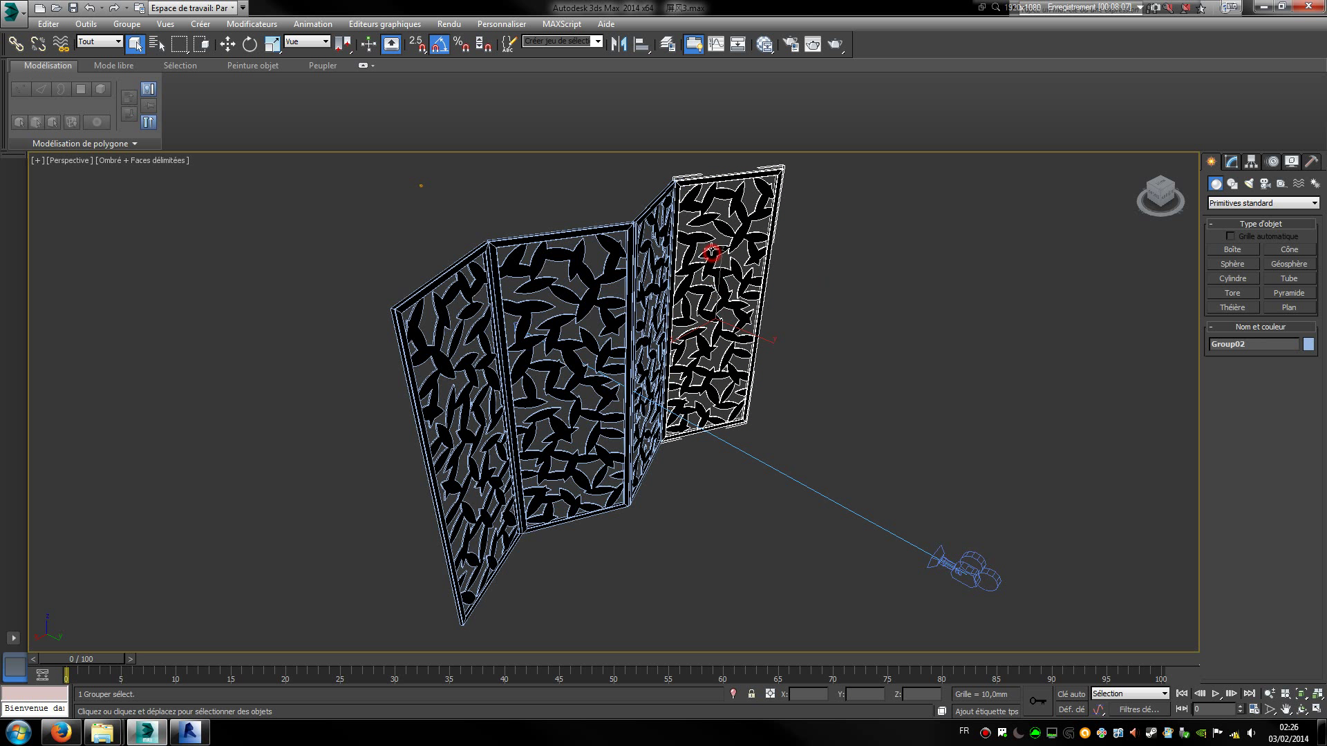
{"action": "left_click", "coordinate": [793, 296]}
{"action": "left_click", "coordinate": [653, 226]}
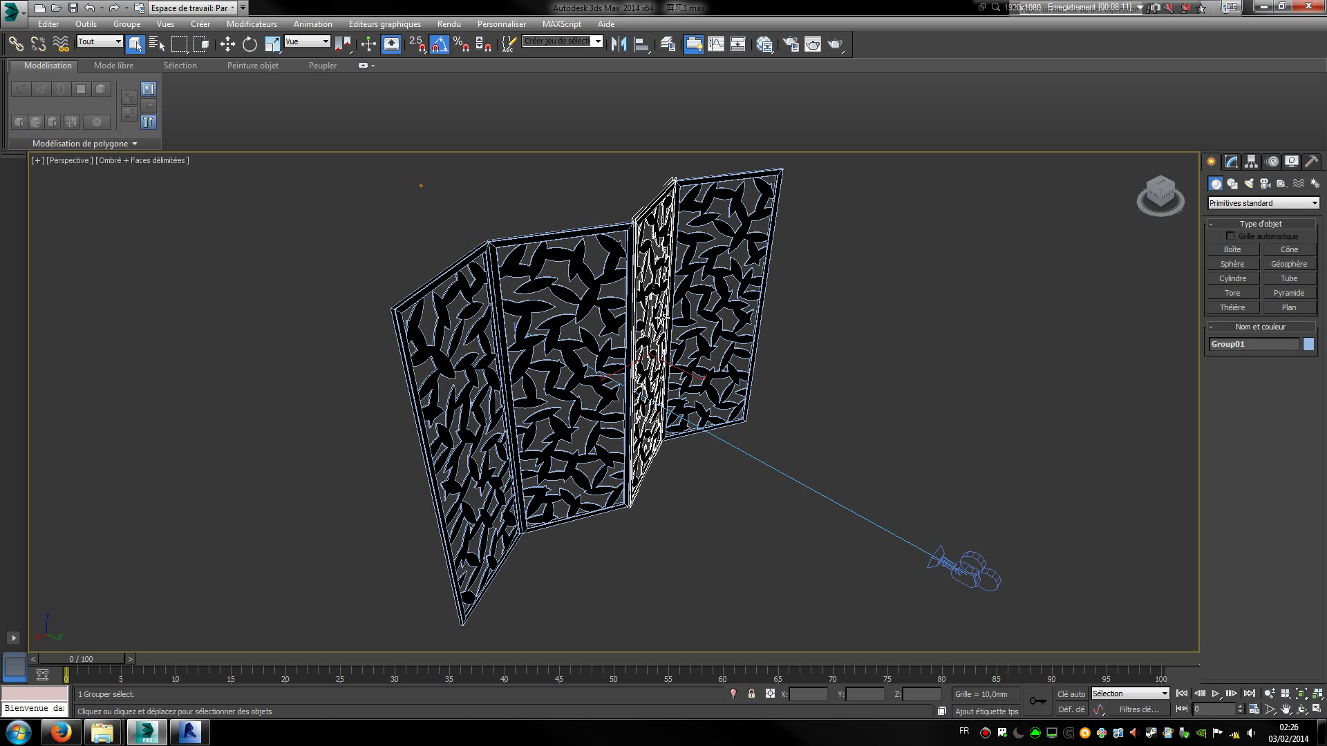
Export over the existing pergola test file as an AutoCAD 2013 DWG, keeping the Scène entière and geometry options
{"action": "left_click", "coordinate": [23, 14]}
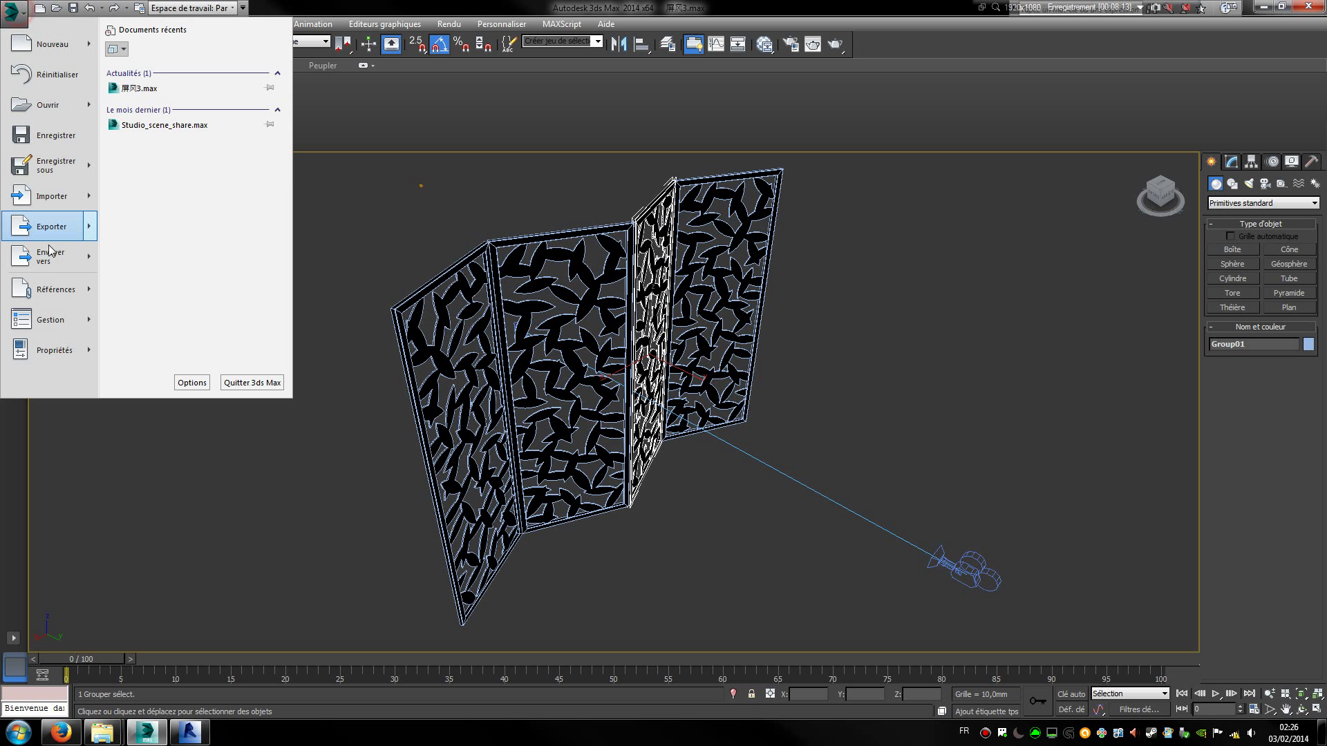
{"action": "left_click", "coordinate": [60, 222]}
{"action": "left_click", "coordinate": [252, 91]}
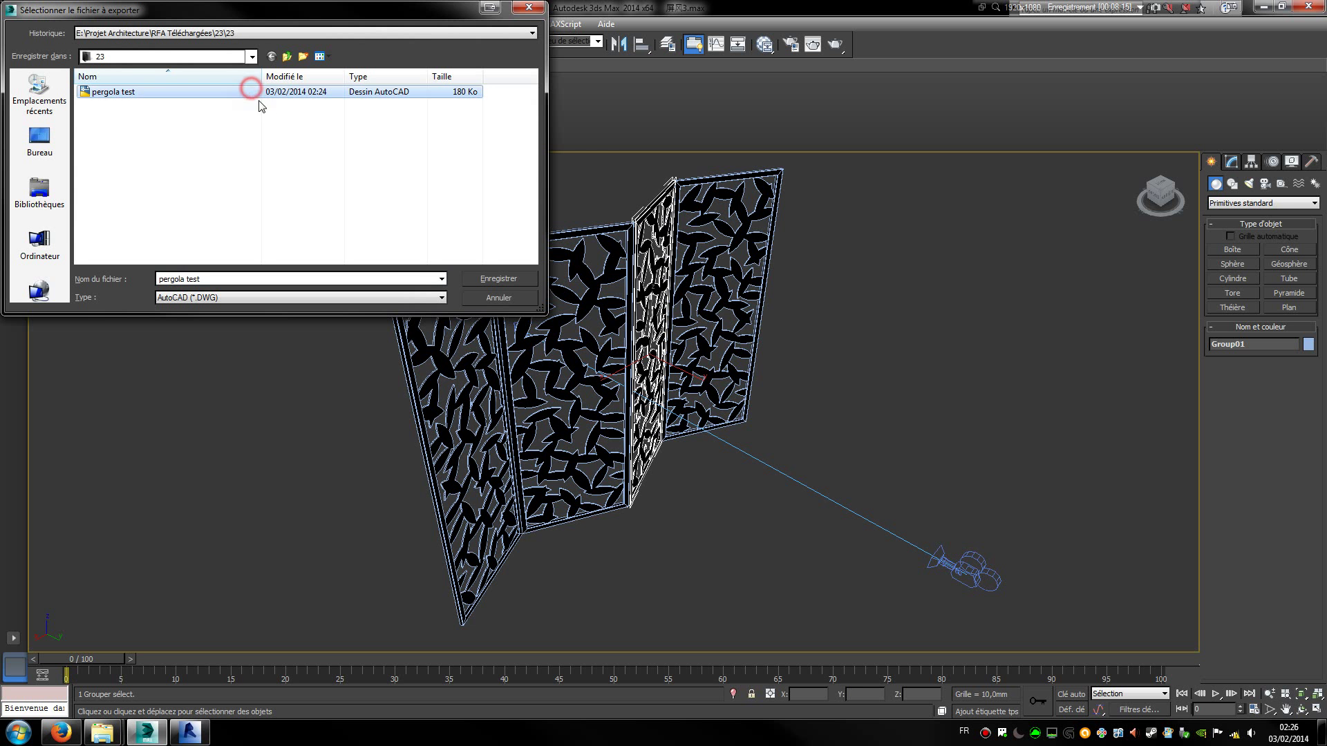
{"action": "left_click", "coordinate": [509, 279]}
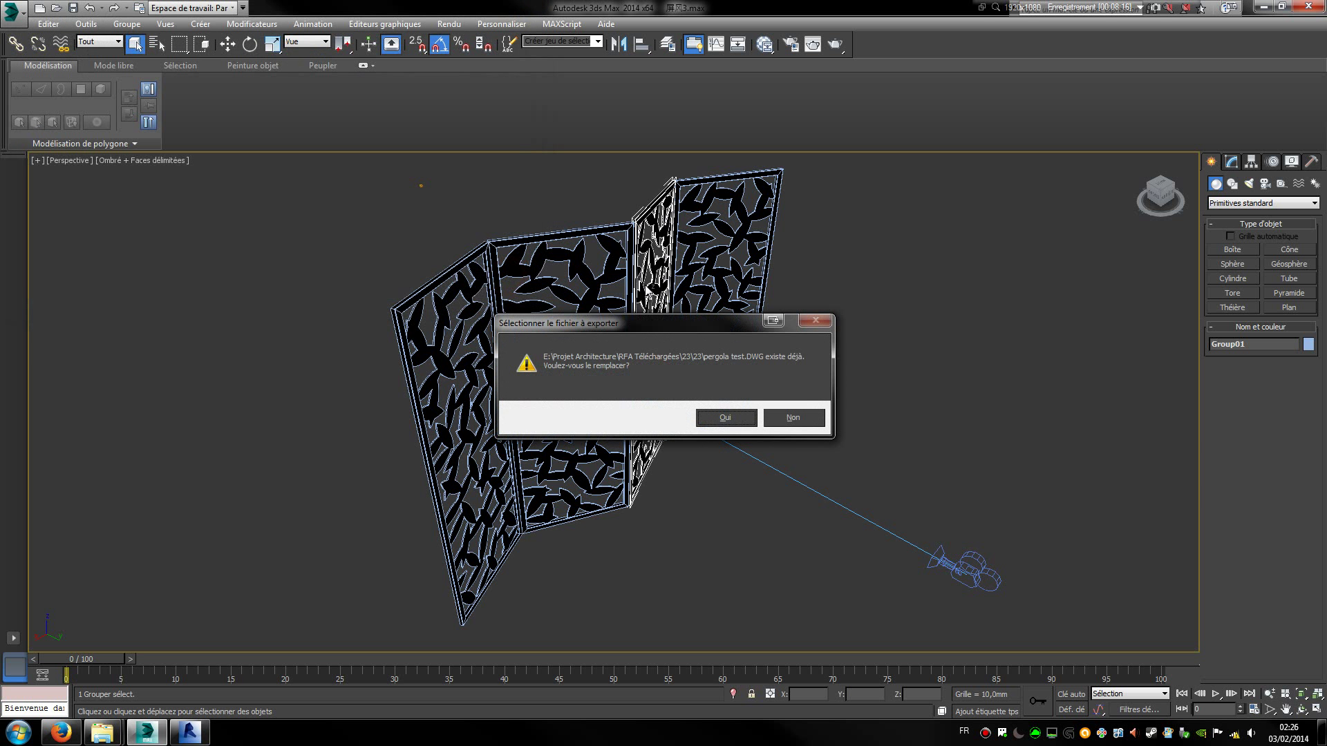
{"action": "left_click", "coordinate": [736, 413]}
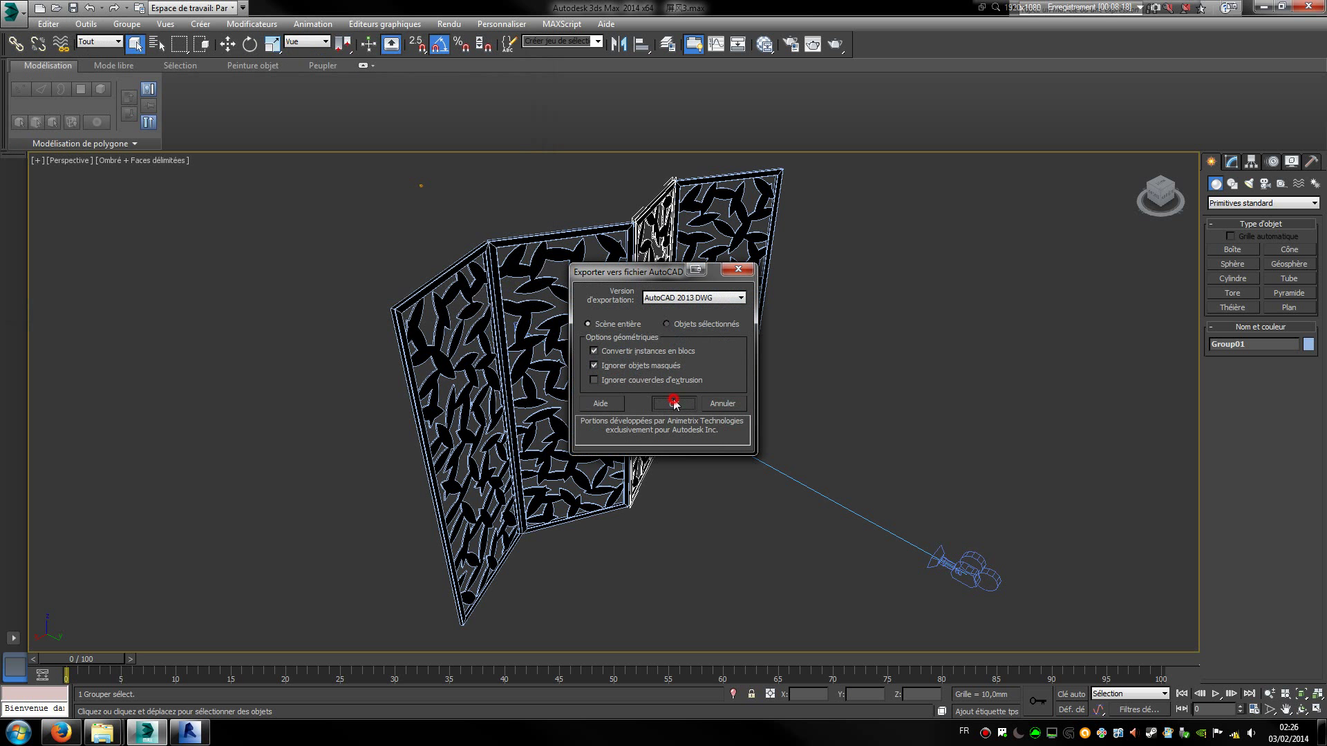
{"action": "left_click", "coordinate": [674, 403]}
Switch to Revit and import the re-exported pergola test drawing into the 3D view, placed at Fondation B.O
{"action": "left_click", "coordinate": [188, 732]}
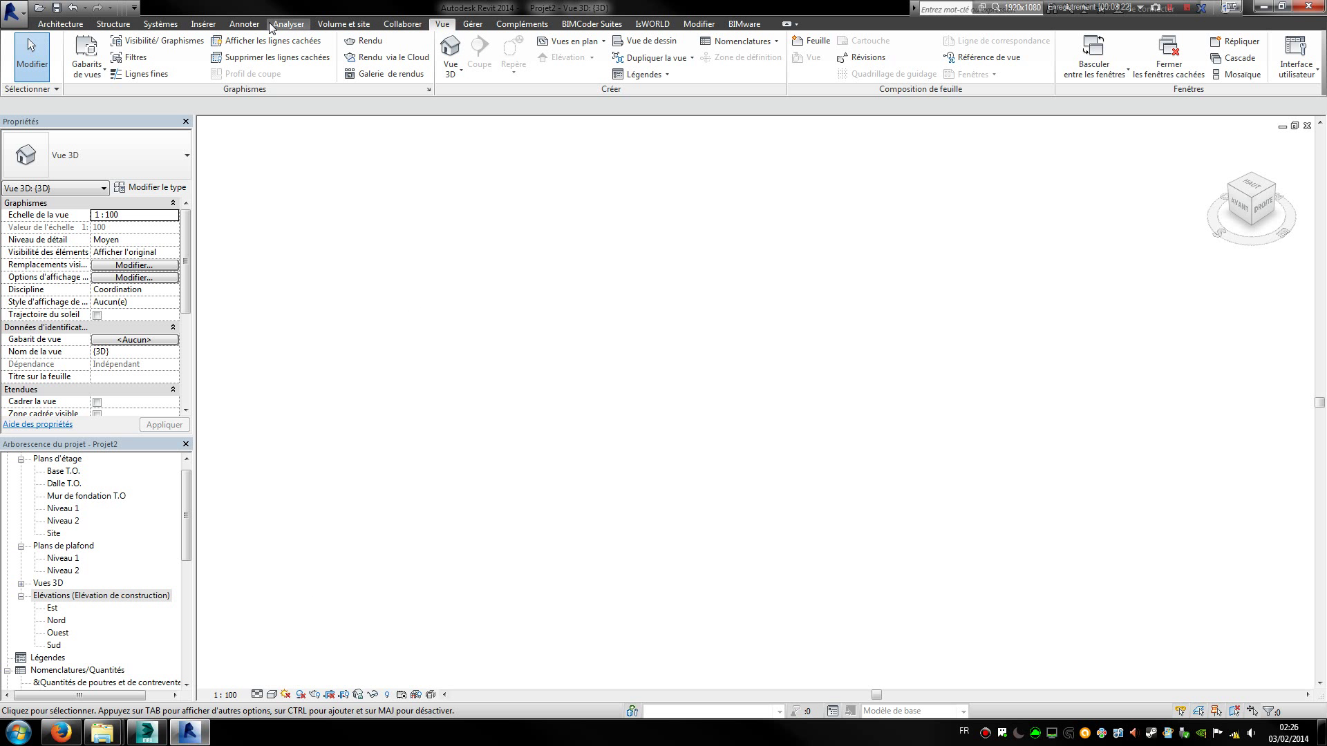
{"action": "left_click", "coordinate": [203, 23]}
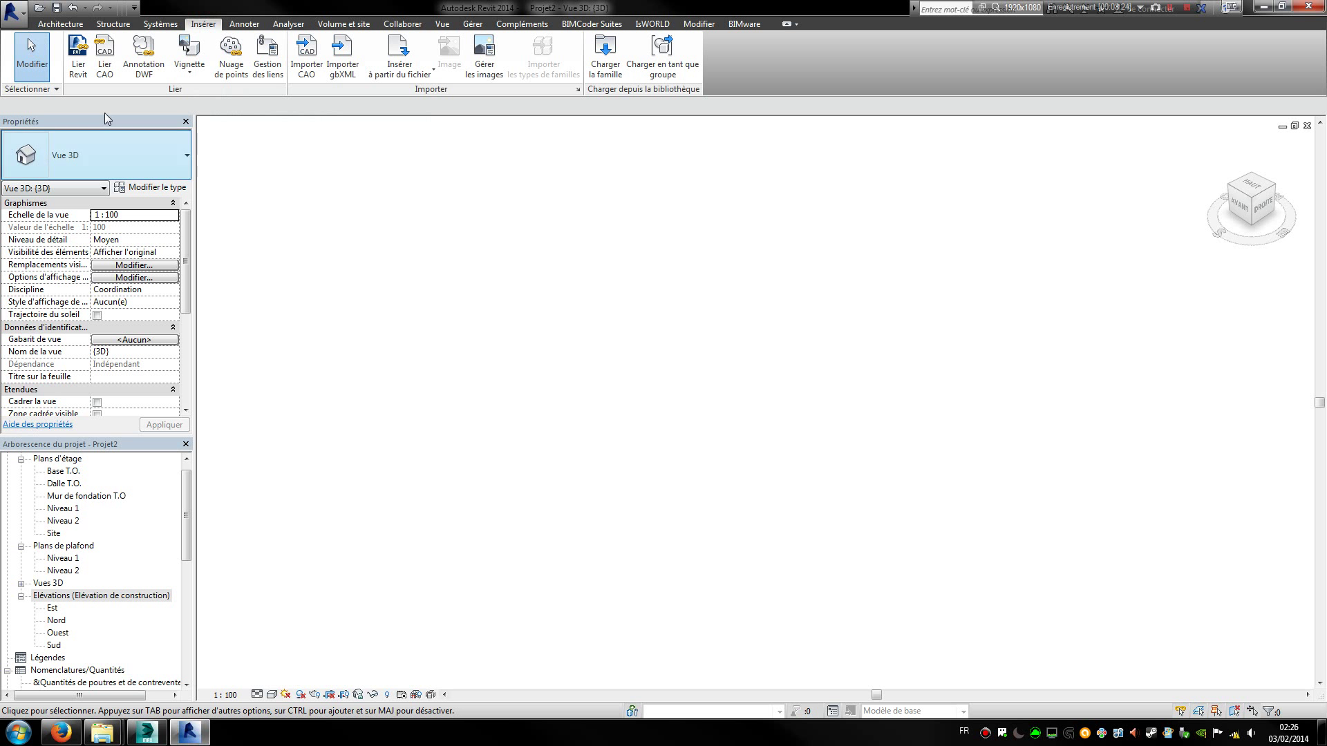
{"action": "left_click", "coordinate": [322, 73]}
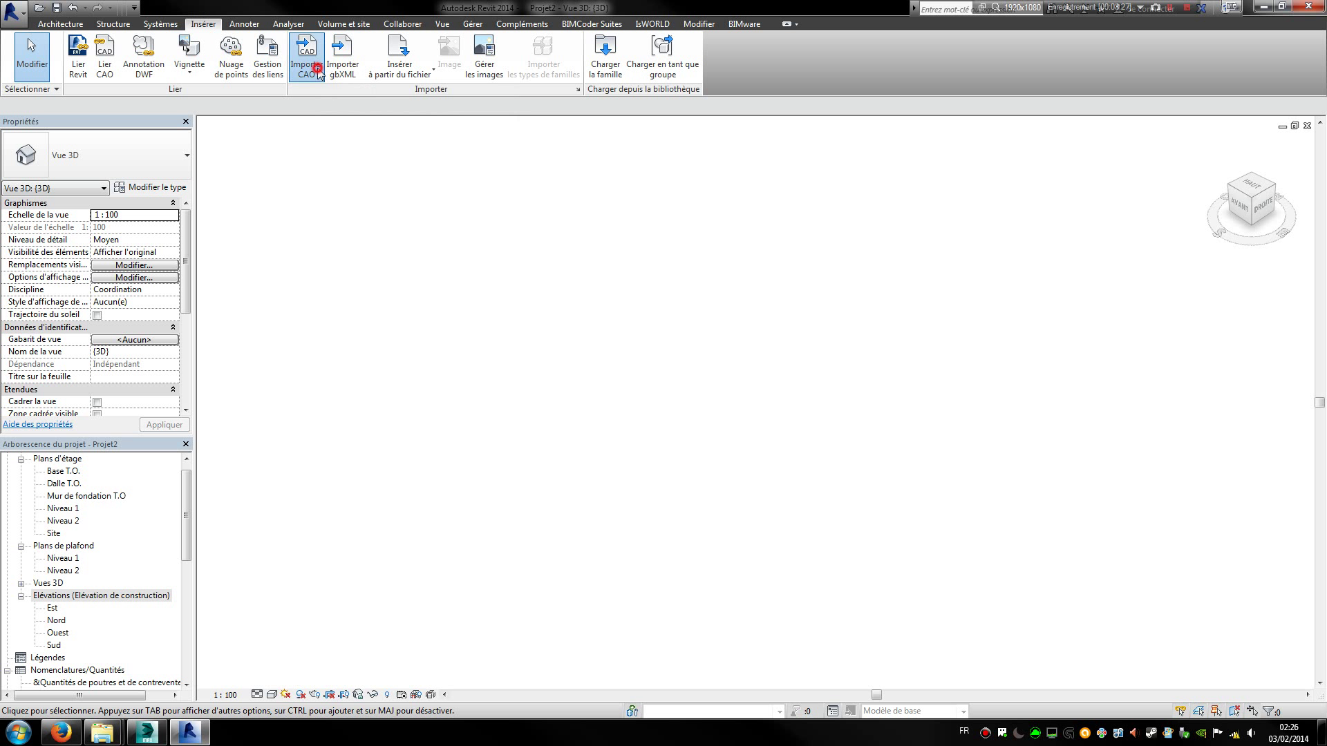
{"action": "left_click", "coordinate": [549, 228]}
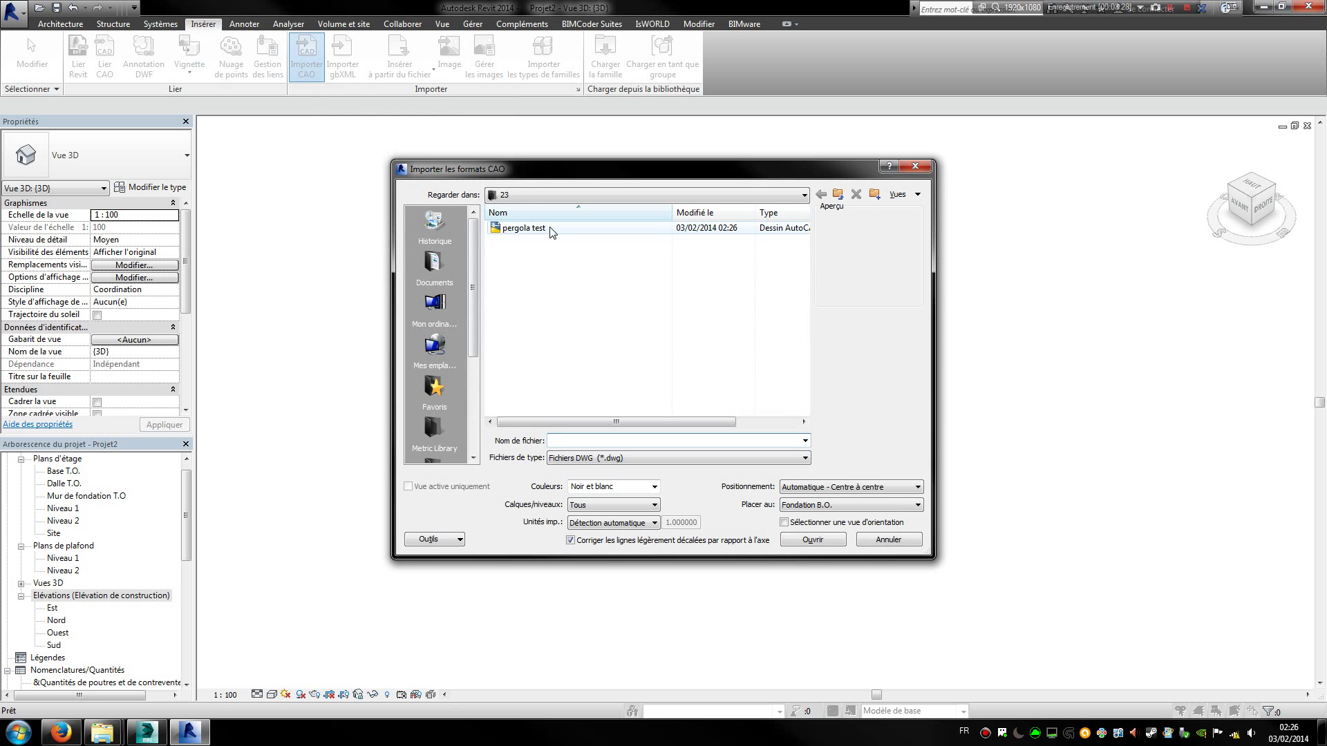
{"action": "left_click", "coordinate": [835, 544]}
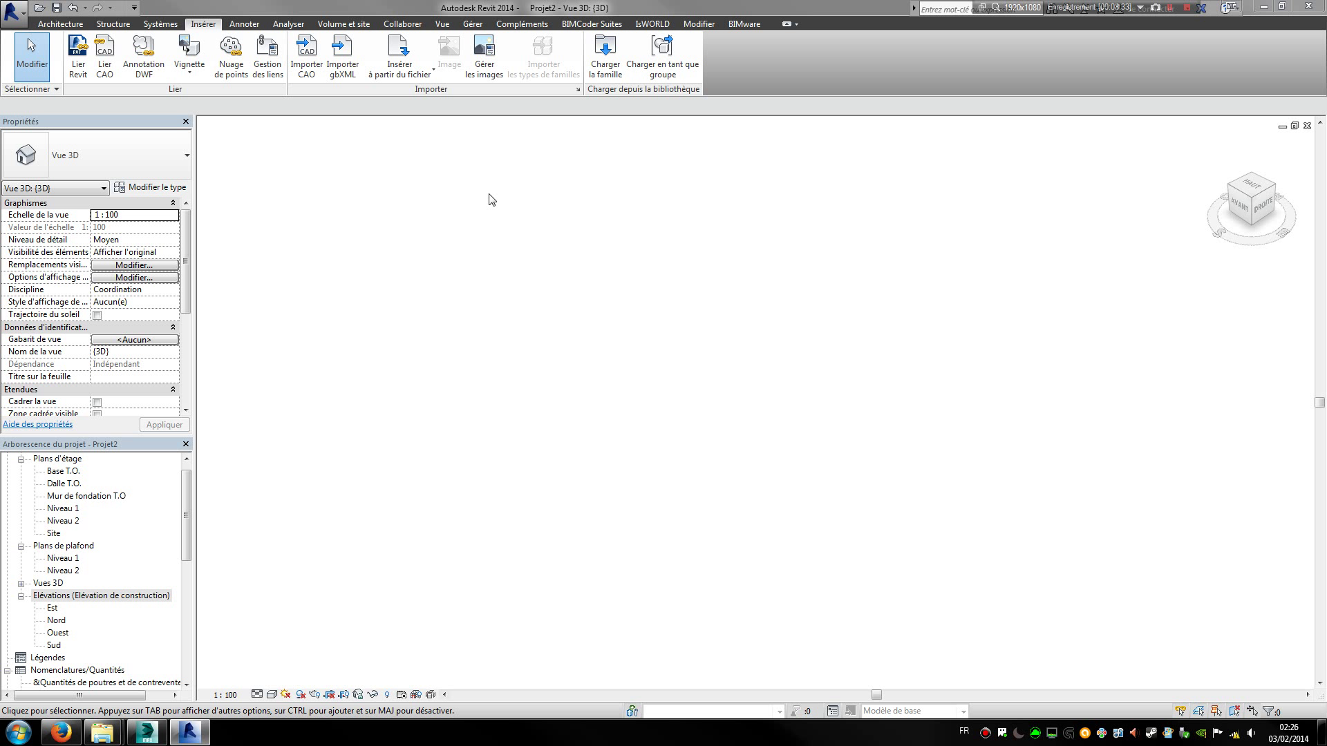
Undo the last import and open the Niveau 1 floor plan
{"action": "left_click", "coordinate": [57, 8]}
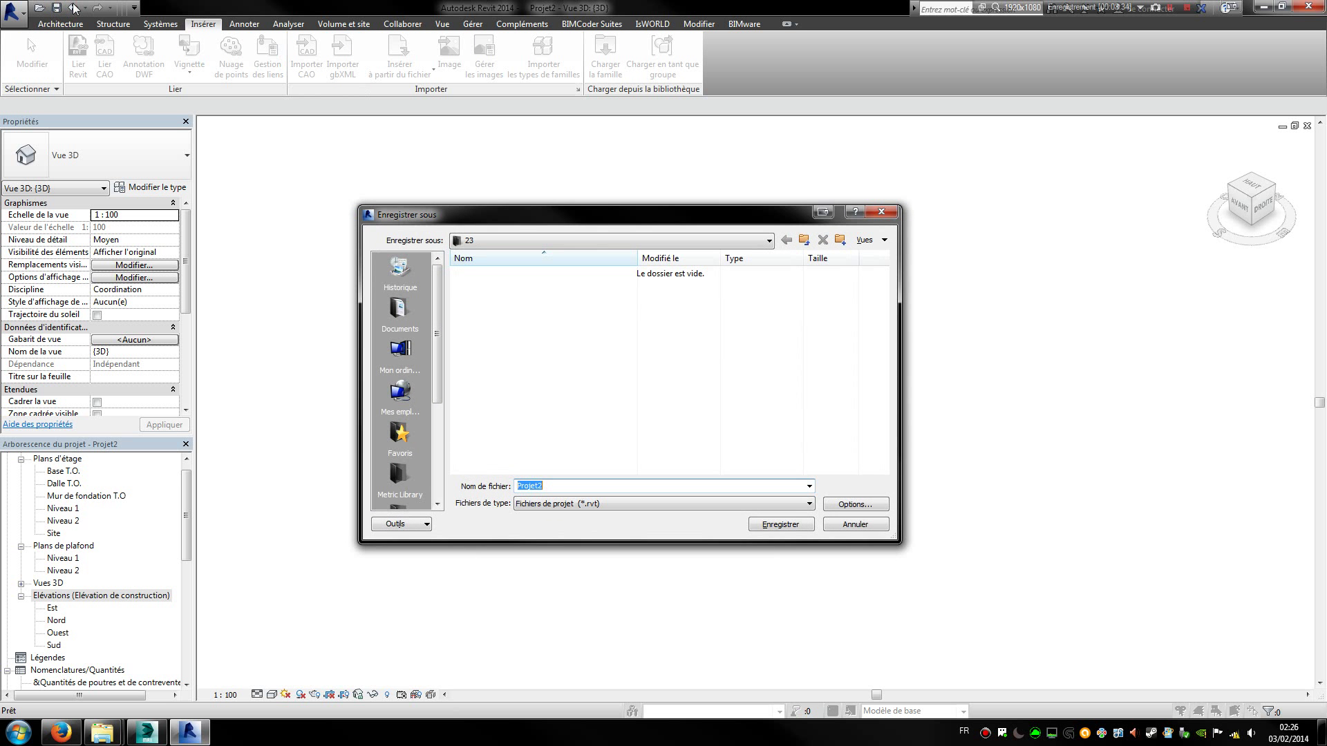
{"action": "left_click", "coordinate": [793, 528]}
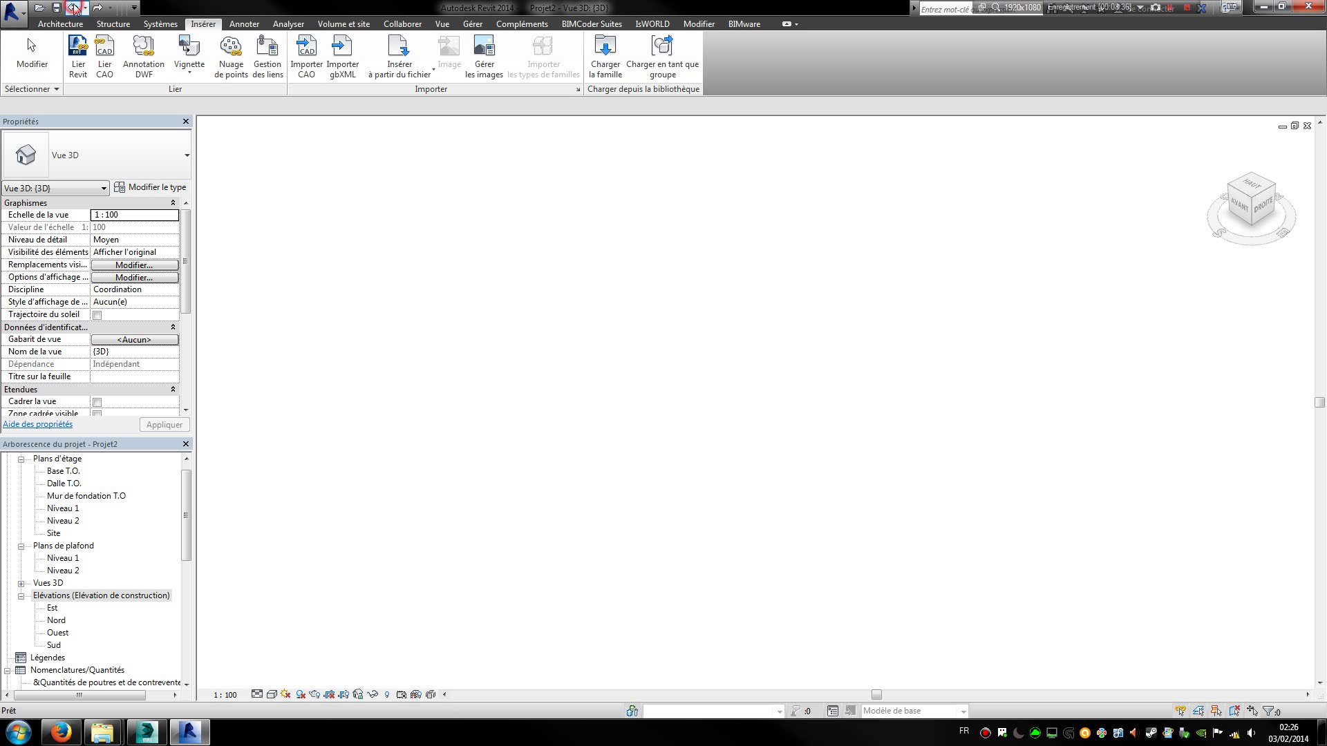
{"action": "left_click", "coordinate": [63, 557]}
{"action": "scroll", "coordinate": [66, 545], "scroll_direction": "up", "scroll_amount": 1}
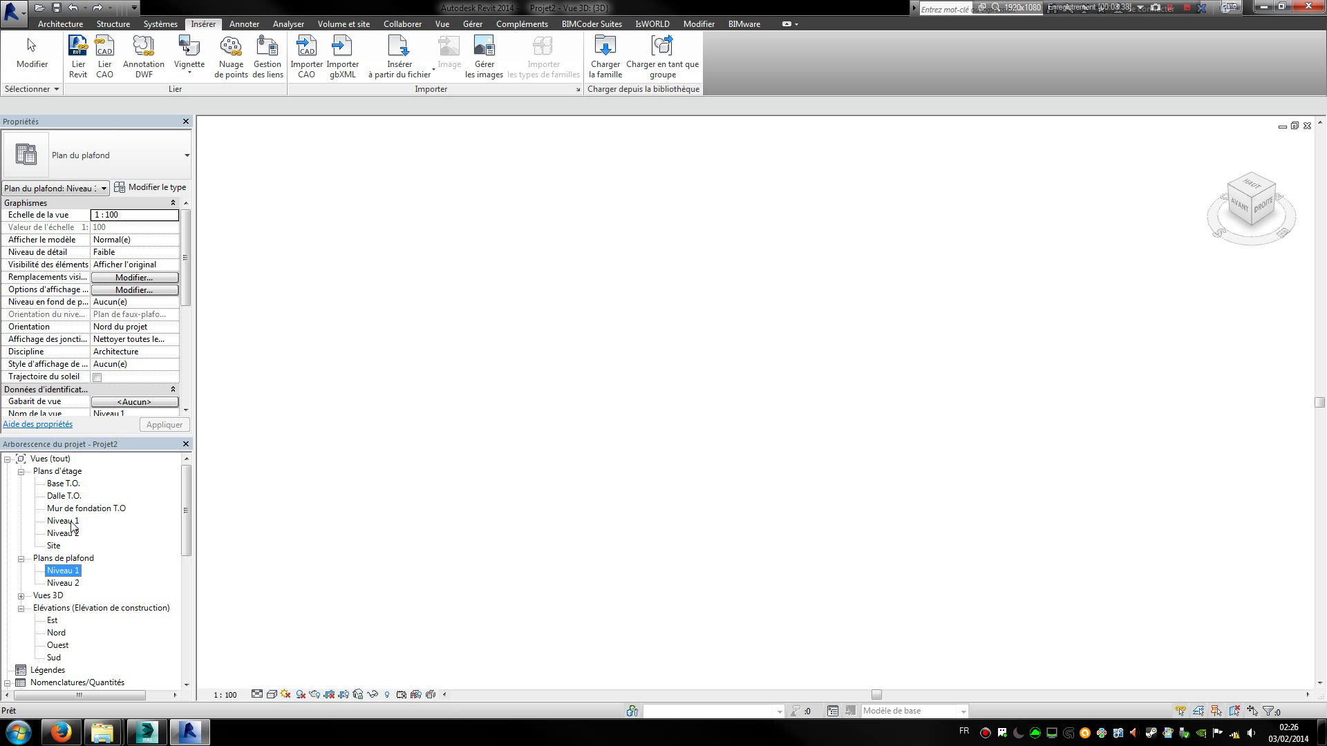
{"action": "double_click", "coordinate": [71, 522]}
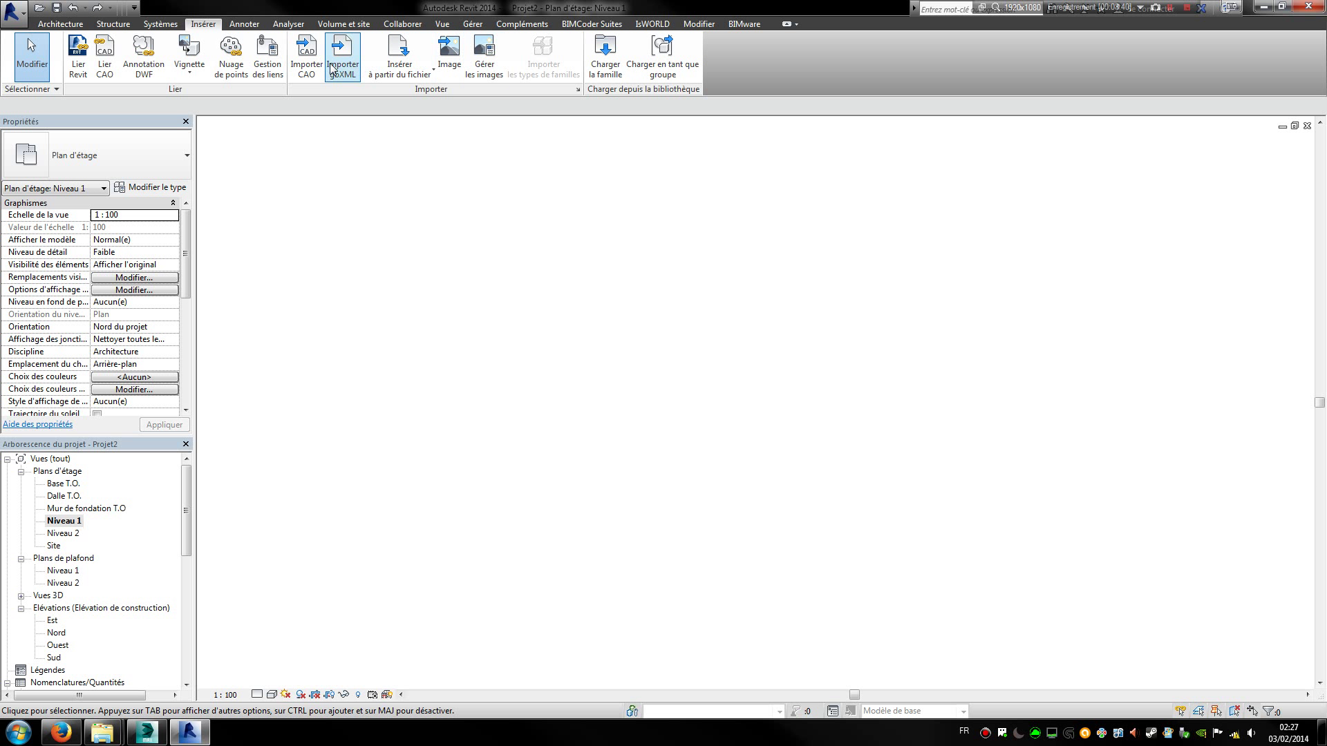
Import the pergola test drawing at Niveau 1 with centre-to-centre positioning, and delete the imported drawing
{"action": "left_click", "coordinate": [306, 61]}
{"action": "left_click", "coordinate": [518, 220]}
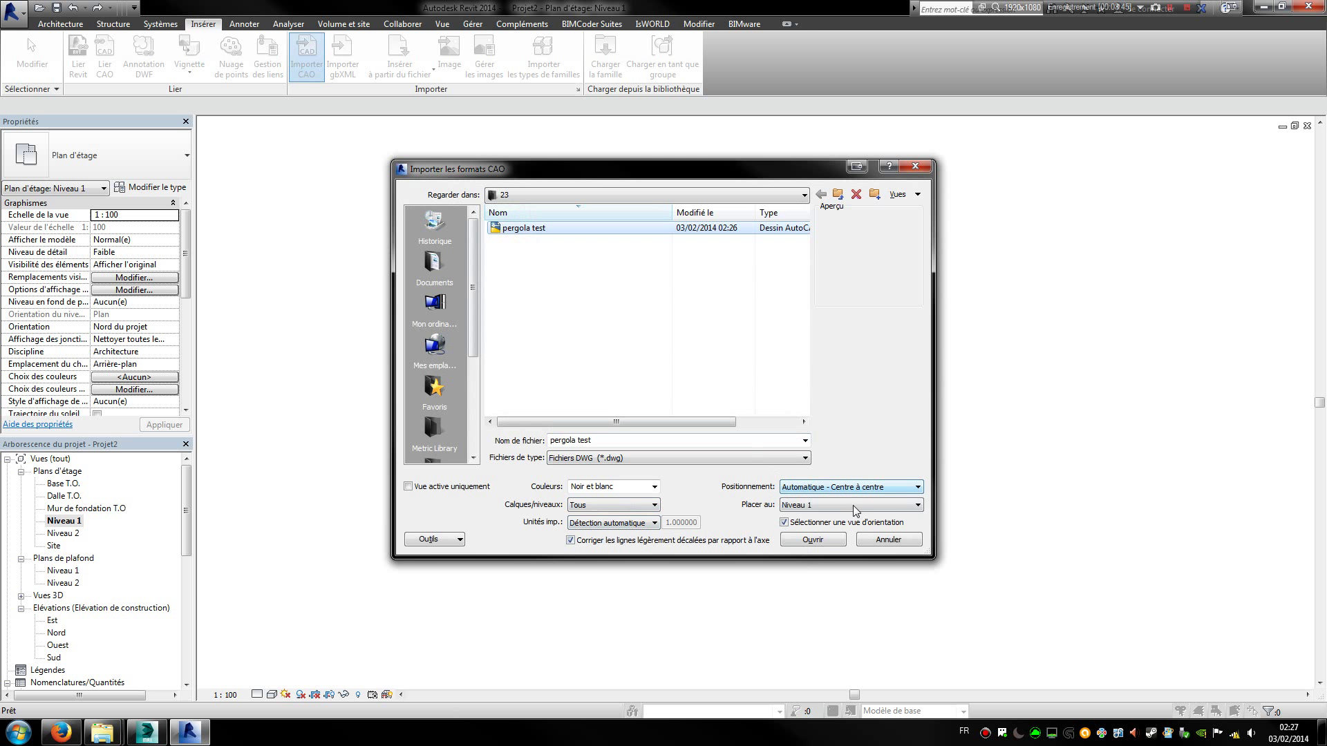
{"action": "left_click", "coordinate": [813, 540]}
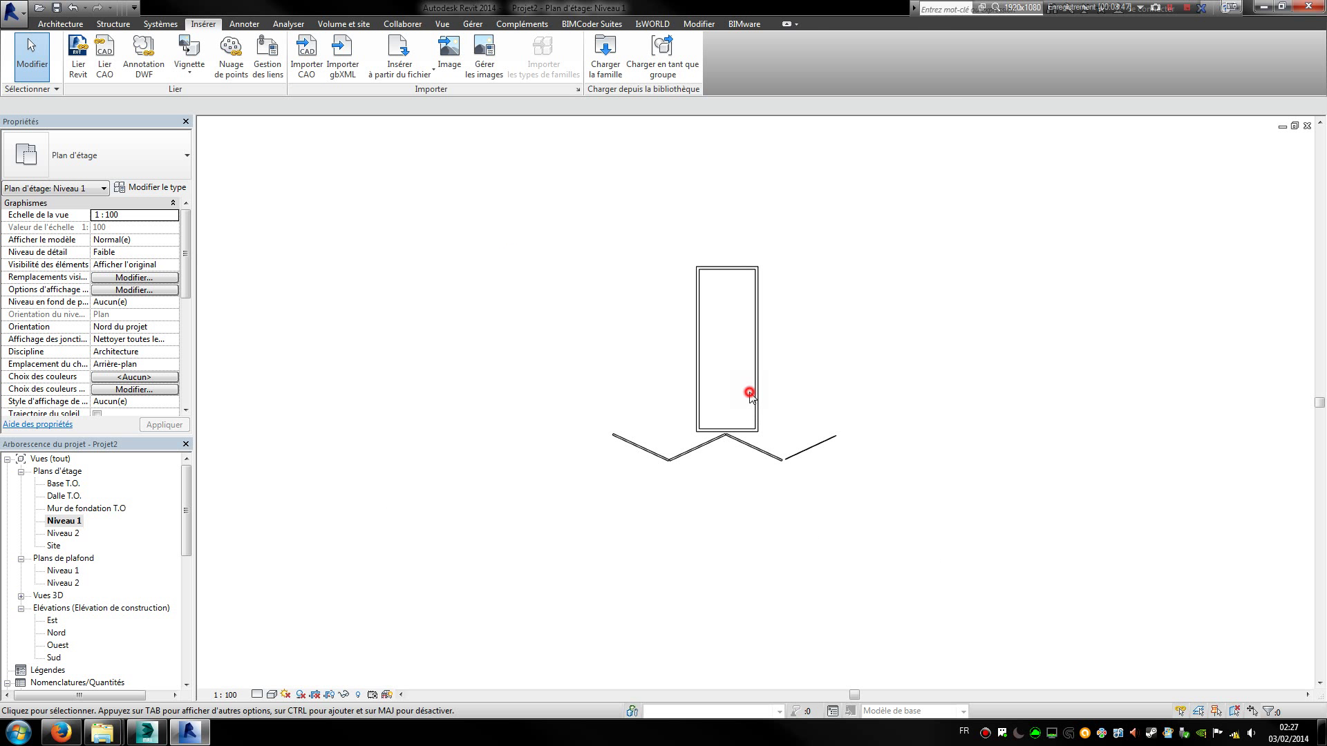
{"action": "left_click", "coordinate": [750, 394]}
{"action": "key", "text": "Delete"}
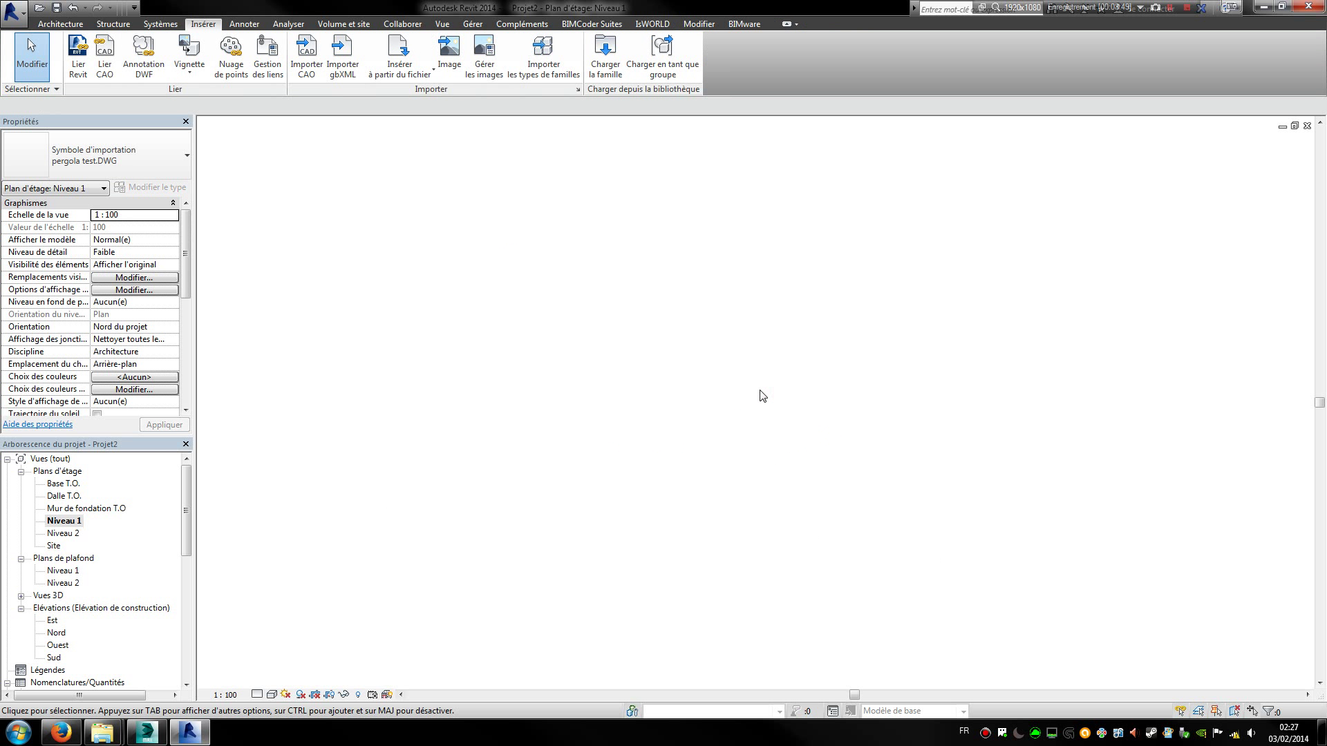
Switch to 3ds Max and export only the selected panel as an AutoCAD DWG, overwriting the existing pergola test file
{"action": "left_click", "coordinate": [147, 734]}
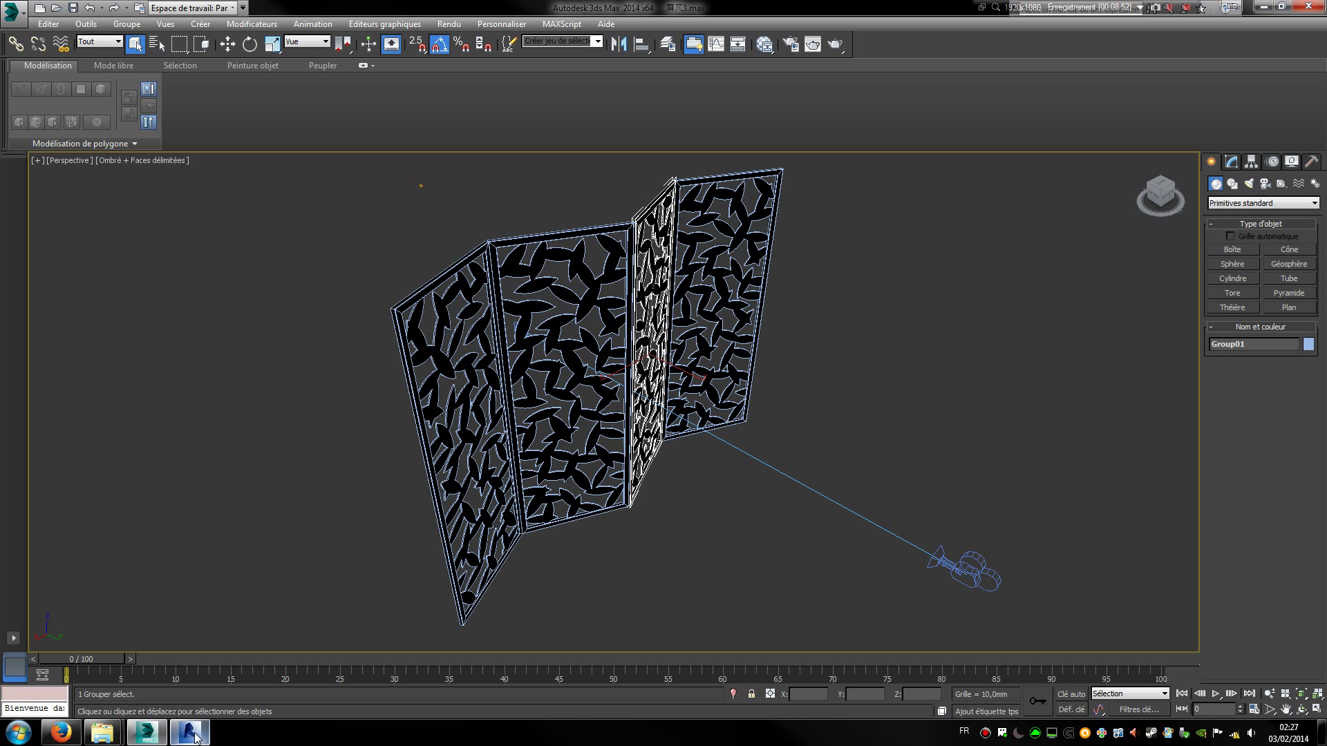
{"action": "left_click", "coordinate": [12, 10]}
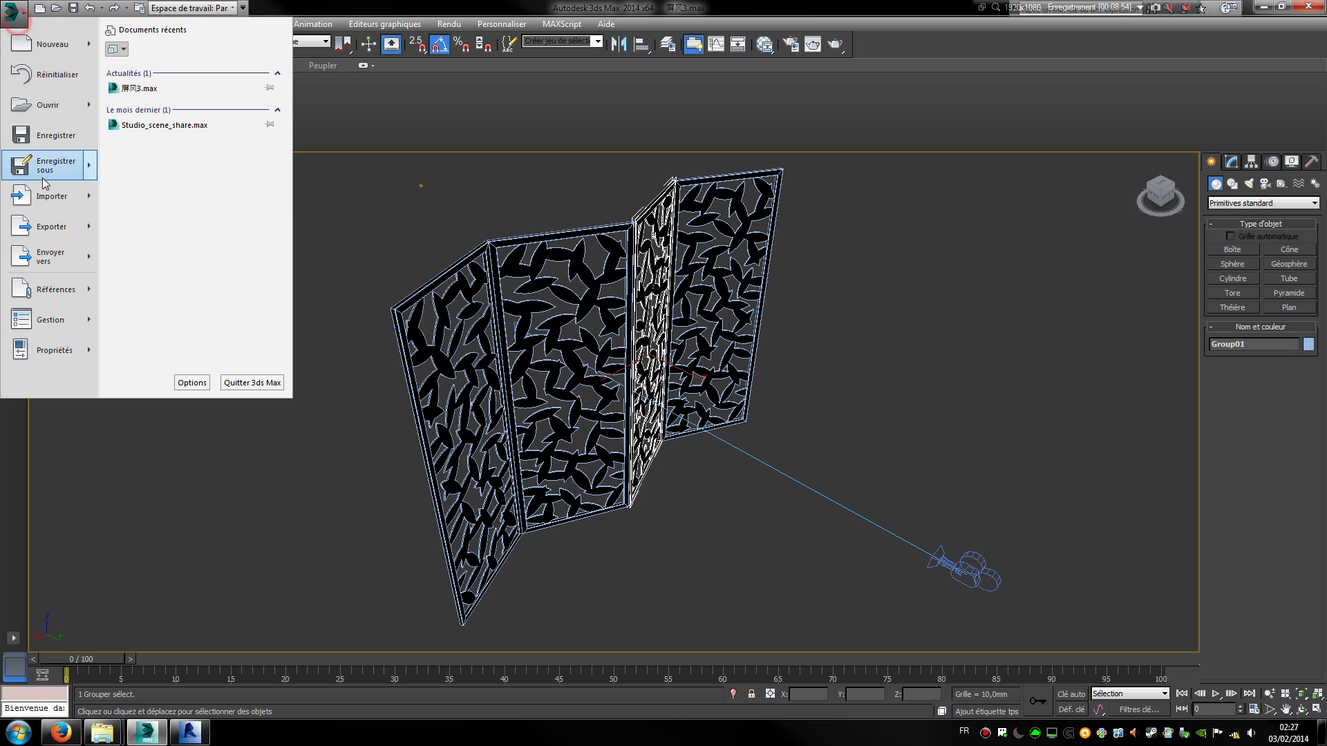
{"action": "left_click", "coordinate": [92, 227]}
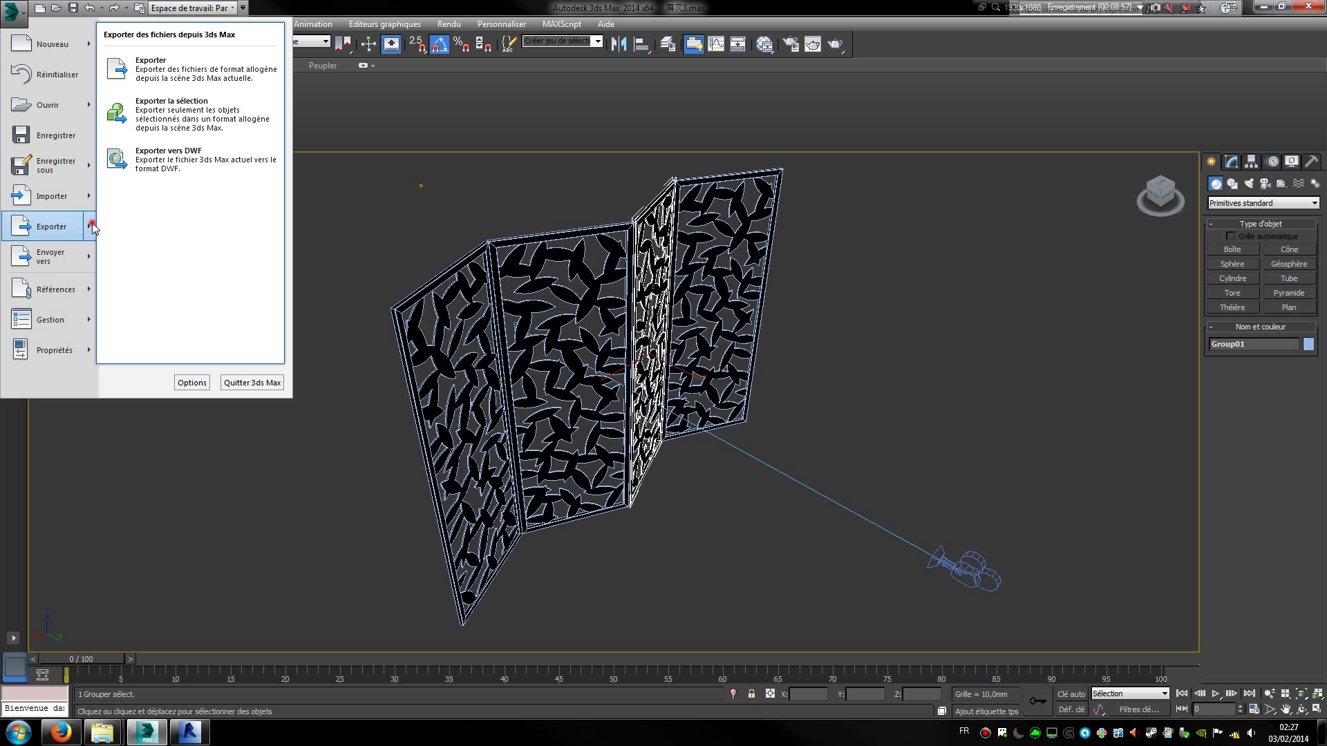
{"action": "left_click", "coordinate": [190, 119]}
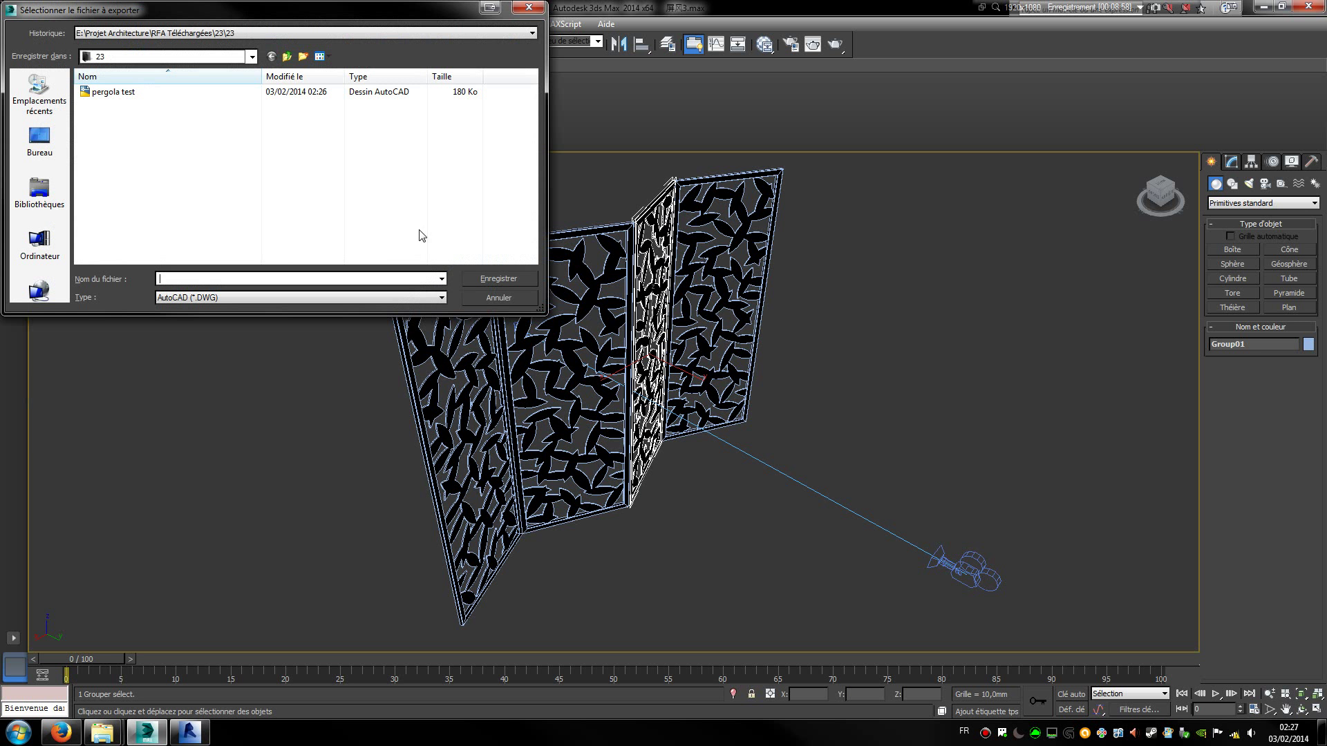
{"action": "left_click", "coordinate": [202, 90]}
{"action": "left_click", "coordinate": [491, 282]}
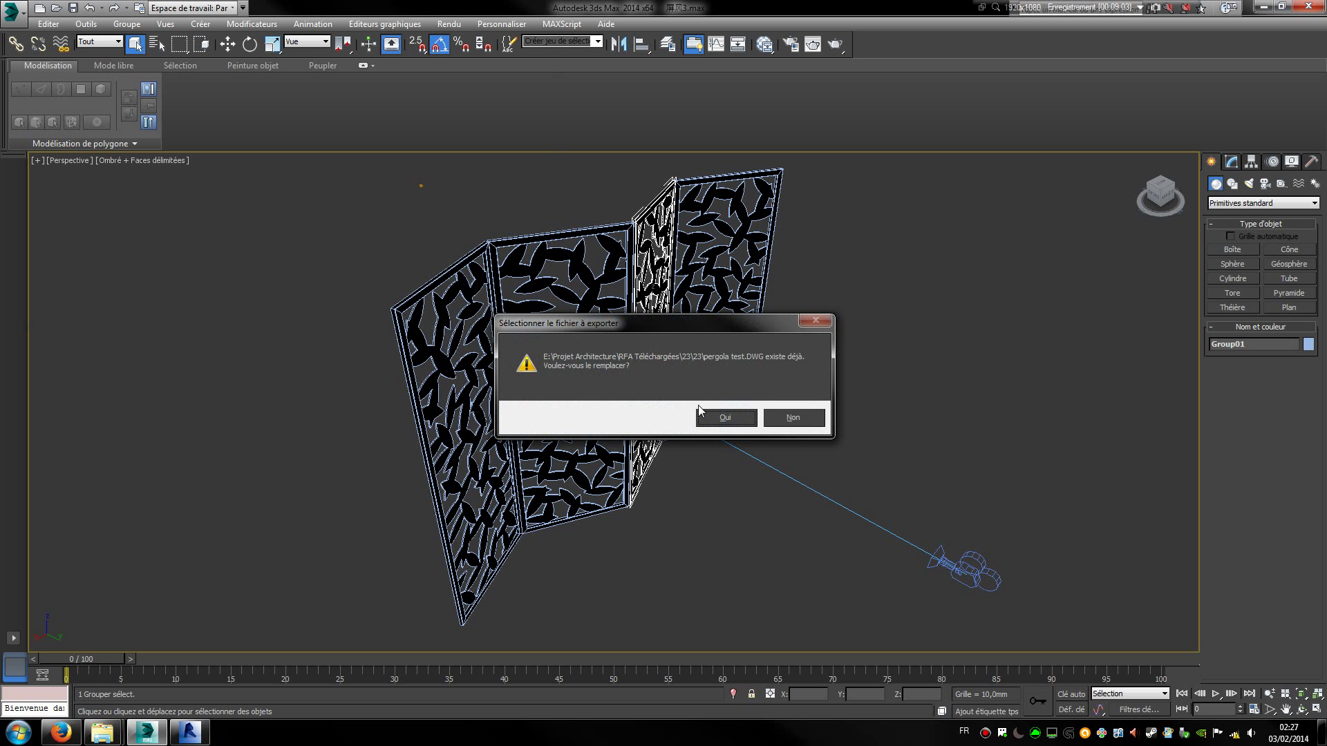
{"action": "left_click", "coordinate": [721, 413]}
{"action": "left_click", "coordinate": [673, 403]}
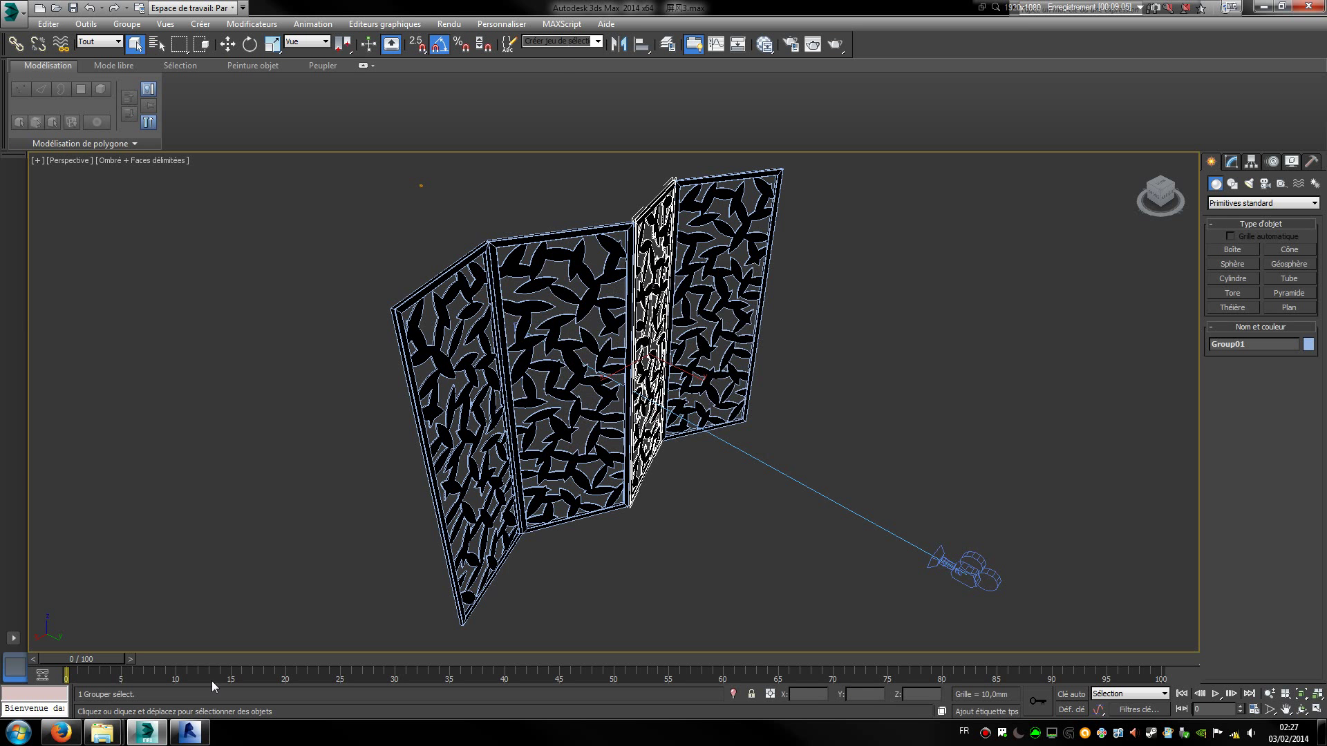
Switch to Revit and undo the last five commands, back through the earliest vector-data import
{"action": "left_click", "coordinate": [189, 733]}
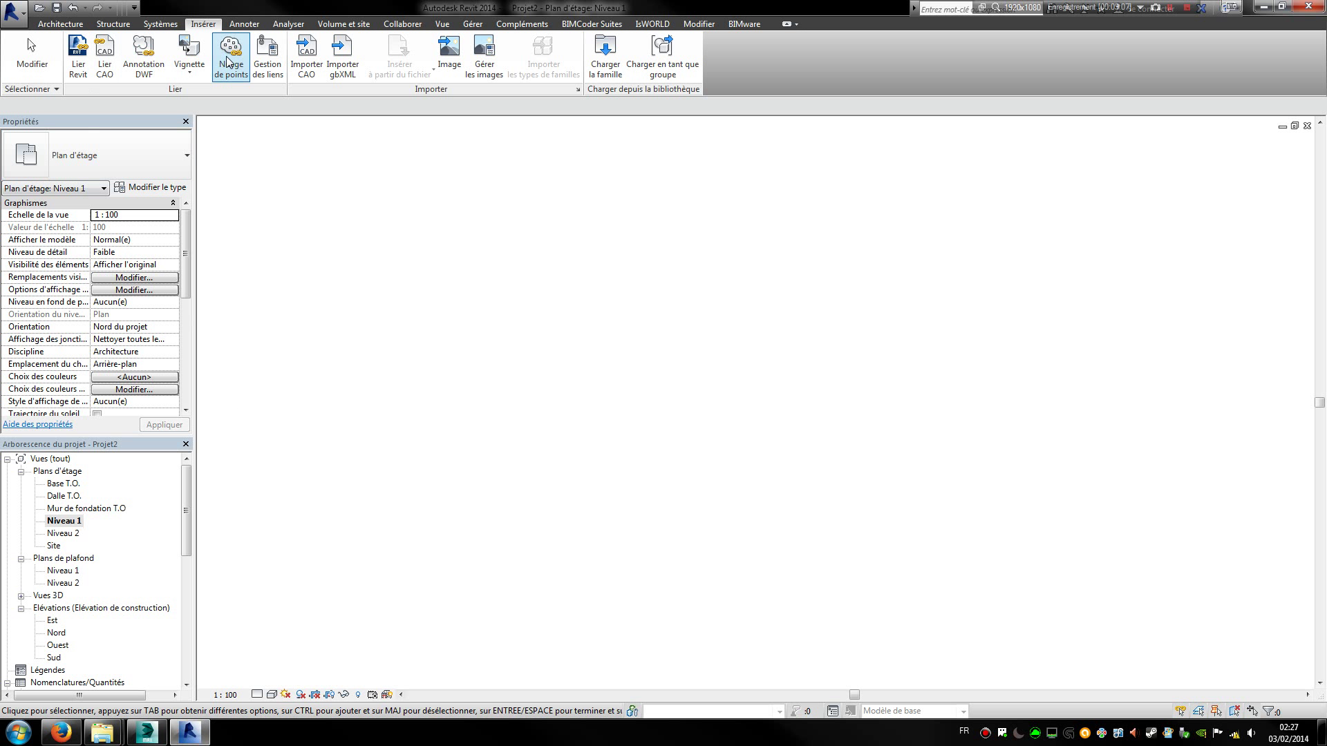
{"action": "left_click", "coordinate": [84, 9]}
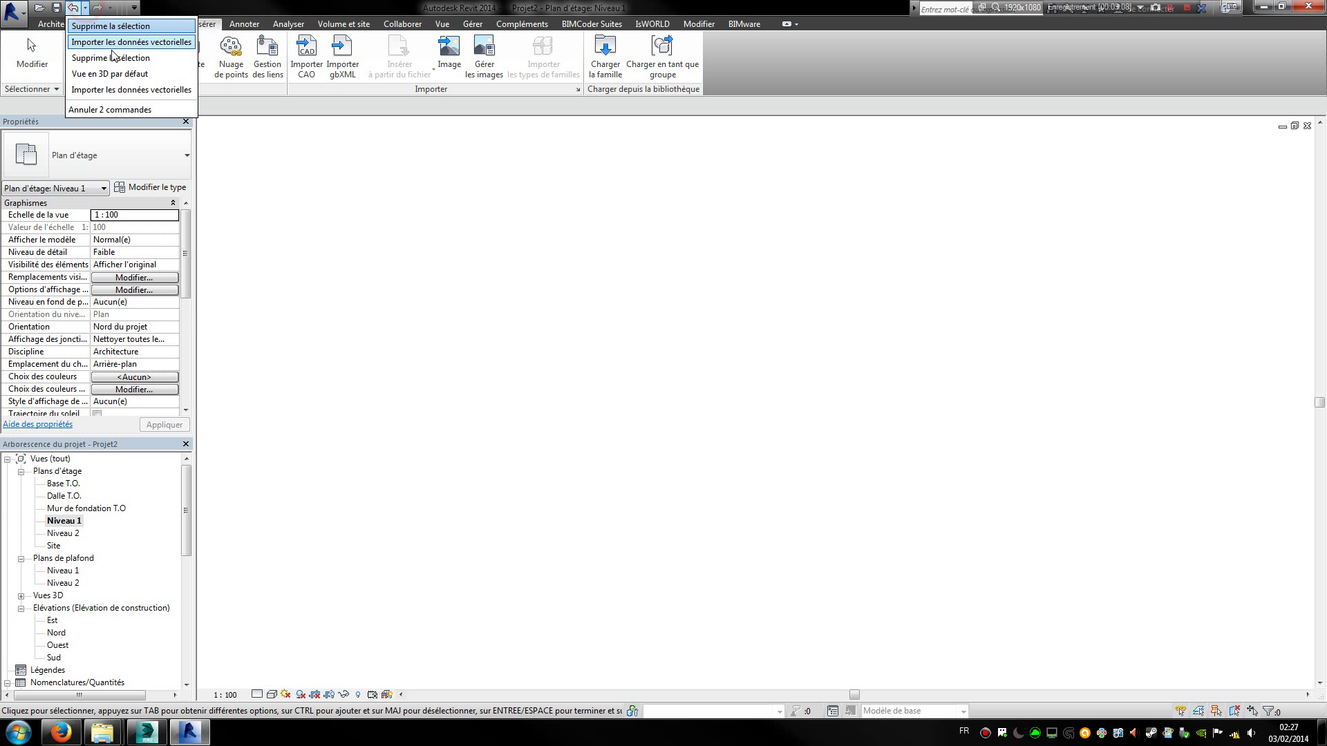
{"action": "left_click", "coordinate": [131, 90]}
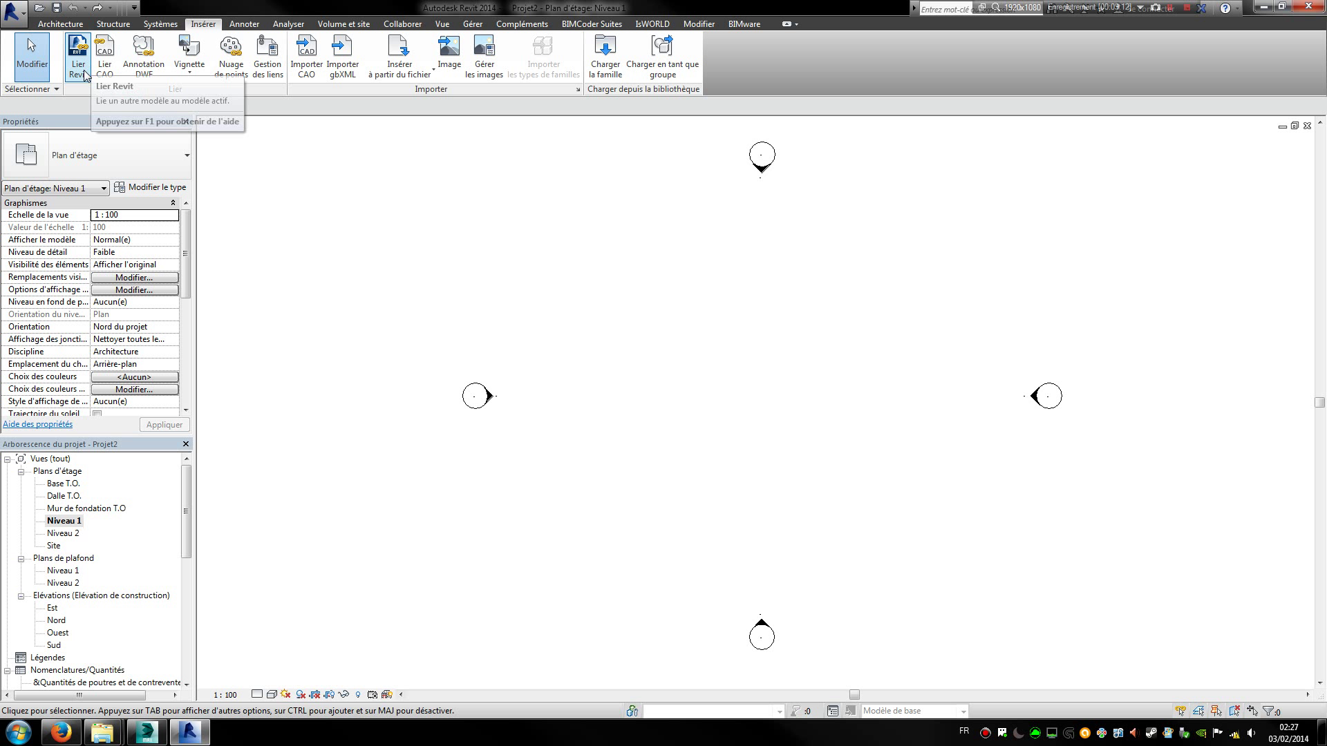
Import the re-exported pergola test drawing into the floor plan at Niveau 1, positioned automatically centre to centre
{"action": "left_click", "coordinate": [307, 58]}
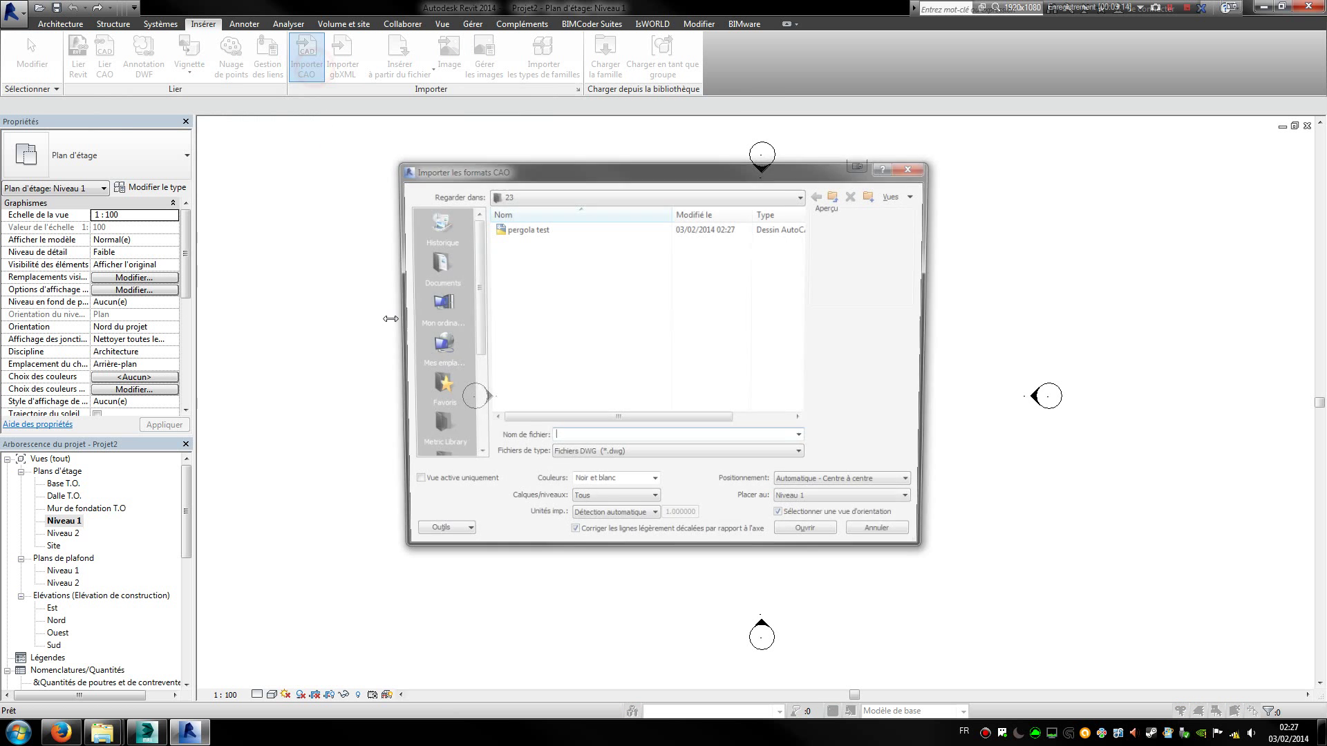
{"action": "left_click", "coordinate": [578, 229]}
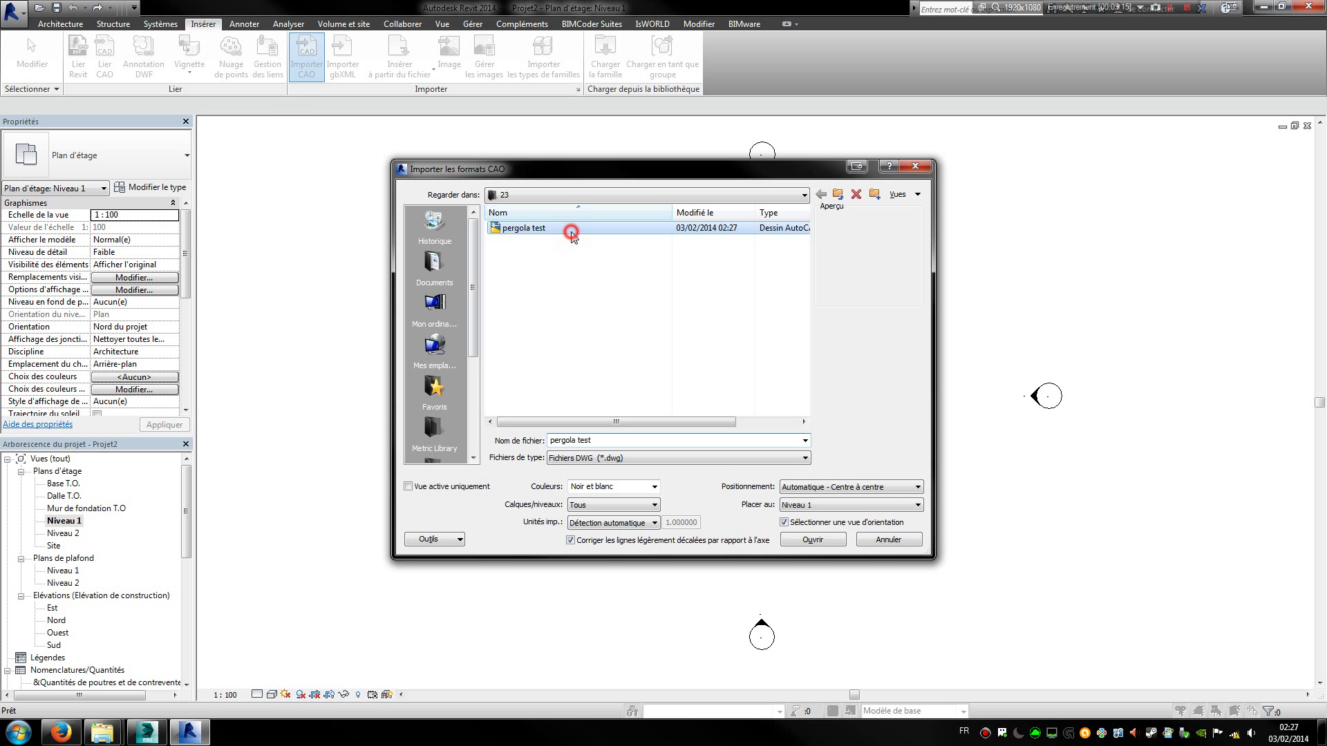
{"action": "left_click", "coordinate": [821, 542]}
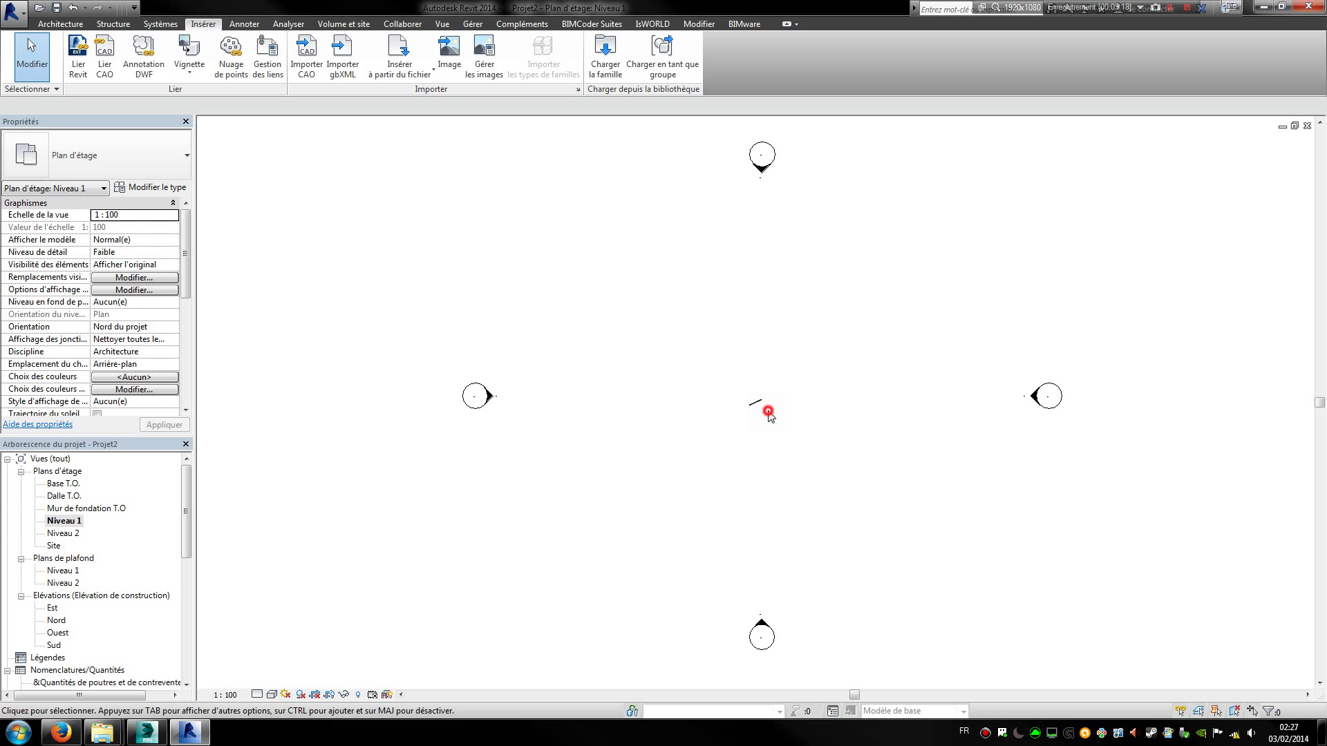
{"action": "scroll", "coordinate": [760, 408], "scroll_direction": "up", "scroll_amount": 10}
{"action": "left_click", "coordinate": [743, 389]}
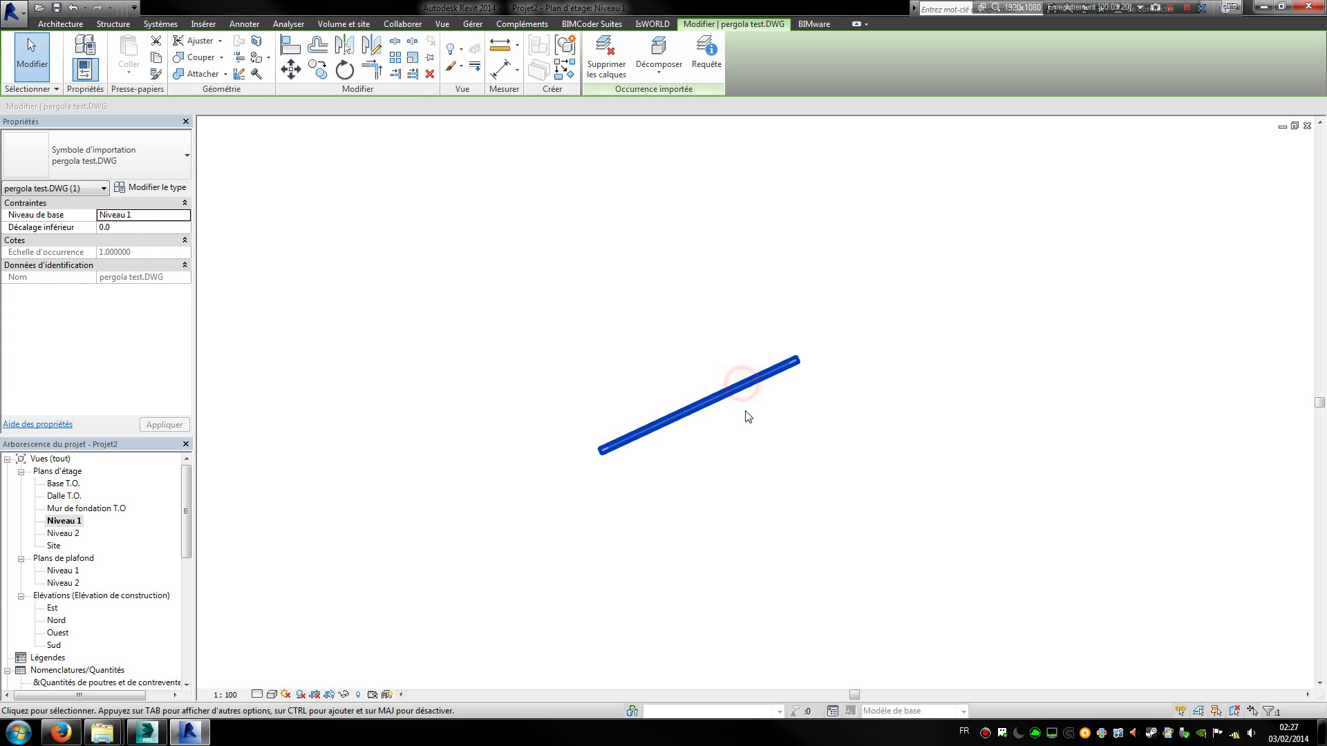
{"action": "scroll", "coordinate": [741, 416], "scroll_direction": "down", "scroll_amount": 6}
{"action": "left_click", "coordinate": [515, 453]}
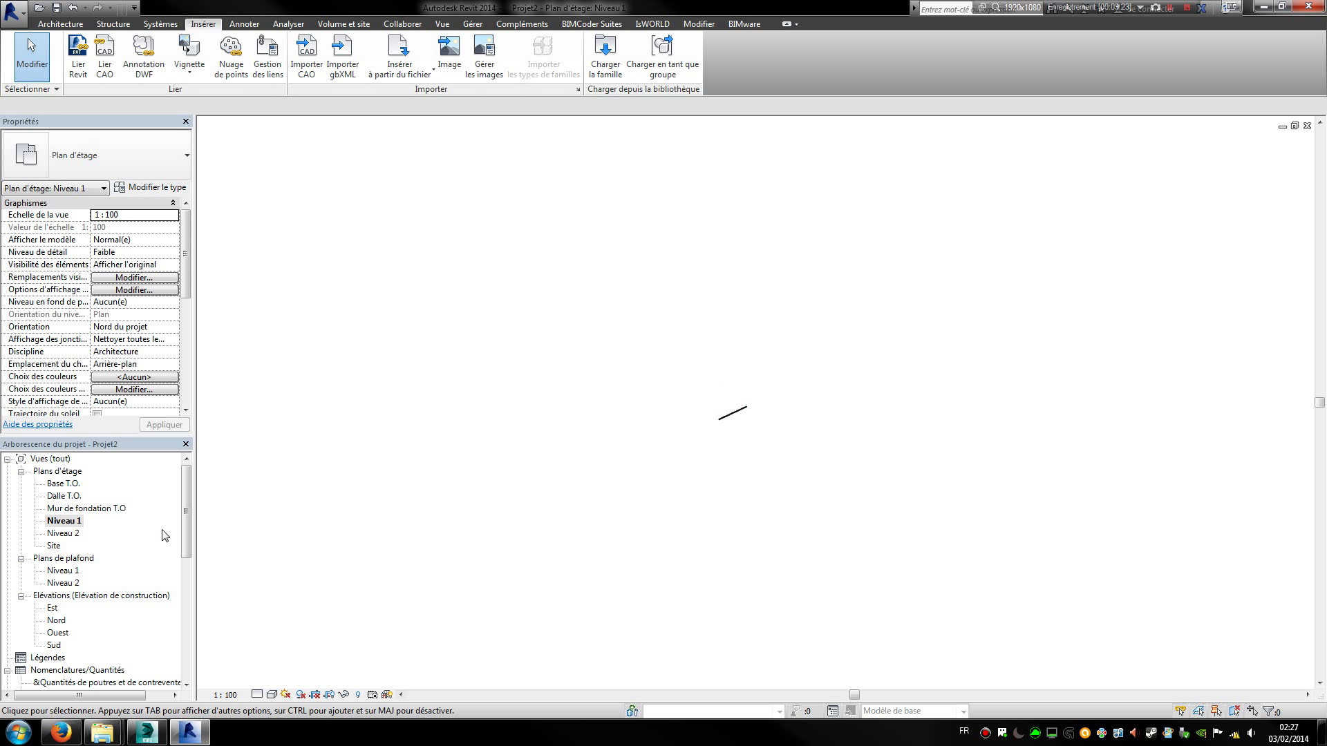
Open the default 3D view and examine the imported leaf-patterned panel
{"action": "mouse_move", "coordinate": [186, 513]}
{"action": "left_mouse_down"}
{"action": "mouse_move", "coordinate": [191, 556]}
{"action": "mouse_move", "coordinate": [197, 508]}
{"action": "left_mouse_up"}
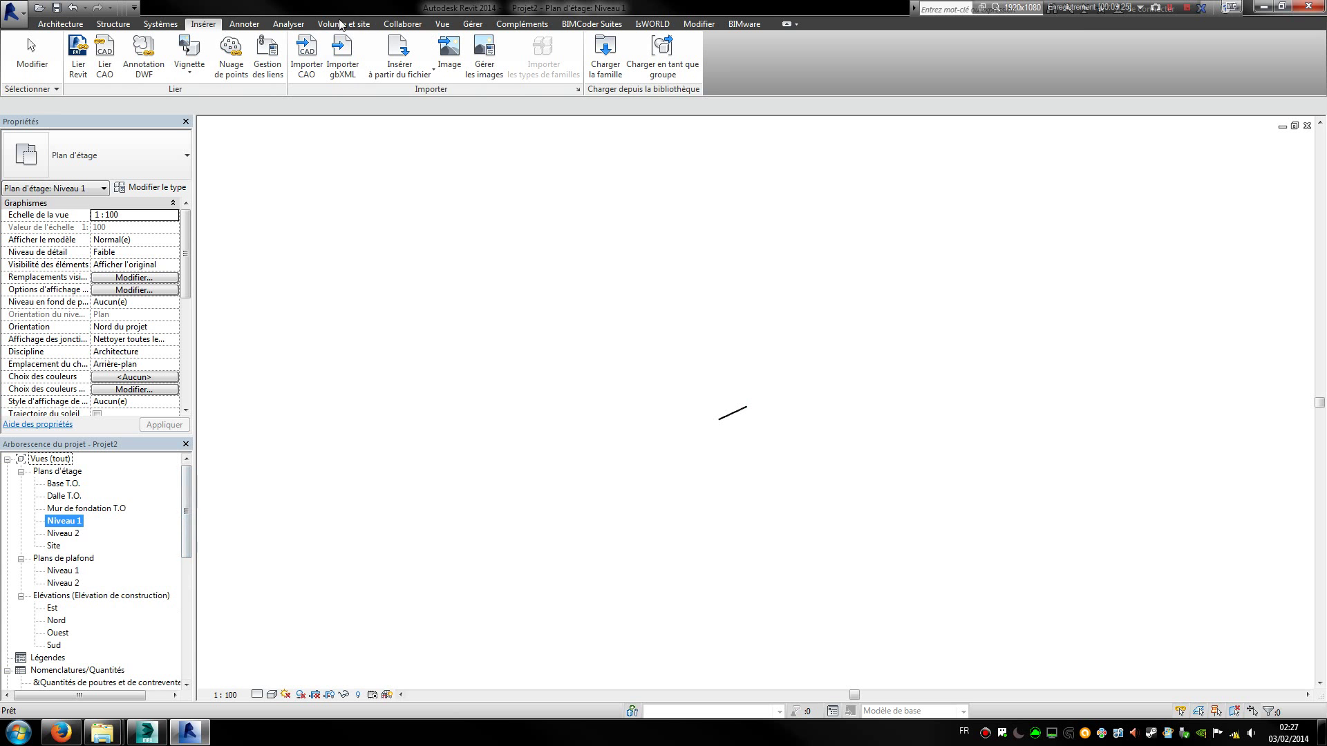
{"action": "left_click", "coordinate": [443, 23]}
{"action": "left_click", "coordinate": [450, 50]}
{"action": "left_click", "coordinate": [845, 394]}
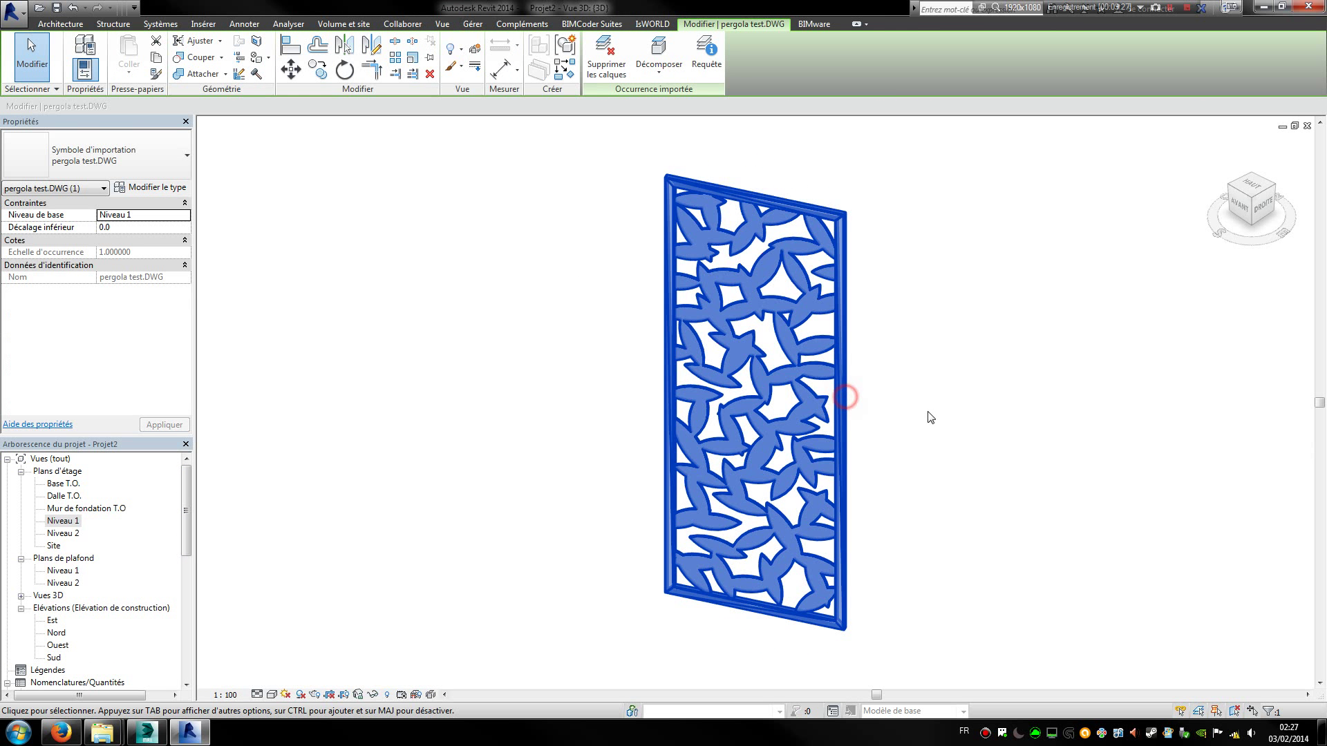
{"action": "scroll", "coordinate": [927, 415], "scroll_direction": "down", "scroll_amount": 4}
{"action": "left_click", "coordinate": [966, 409]}
{"action": "middle_click_drag", "start_coordinate": [965, 409], "coordinate": [766, 380]}
{"action": "left_click", "coordinate": [723, 380]}
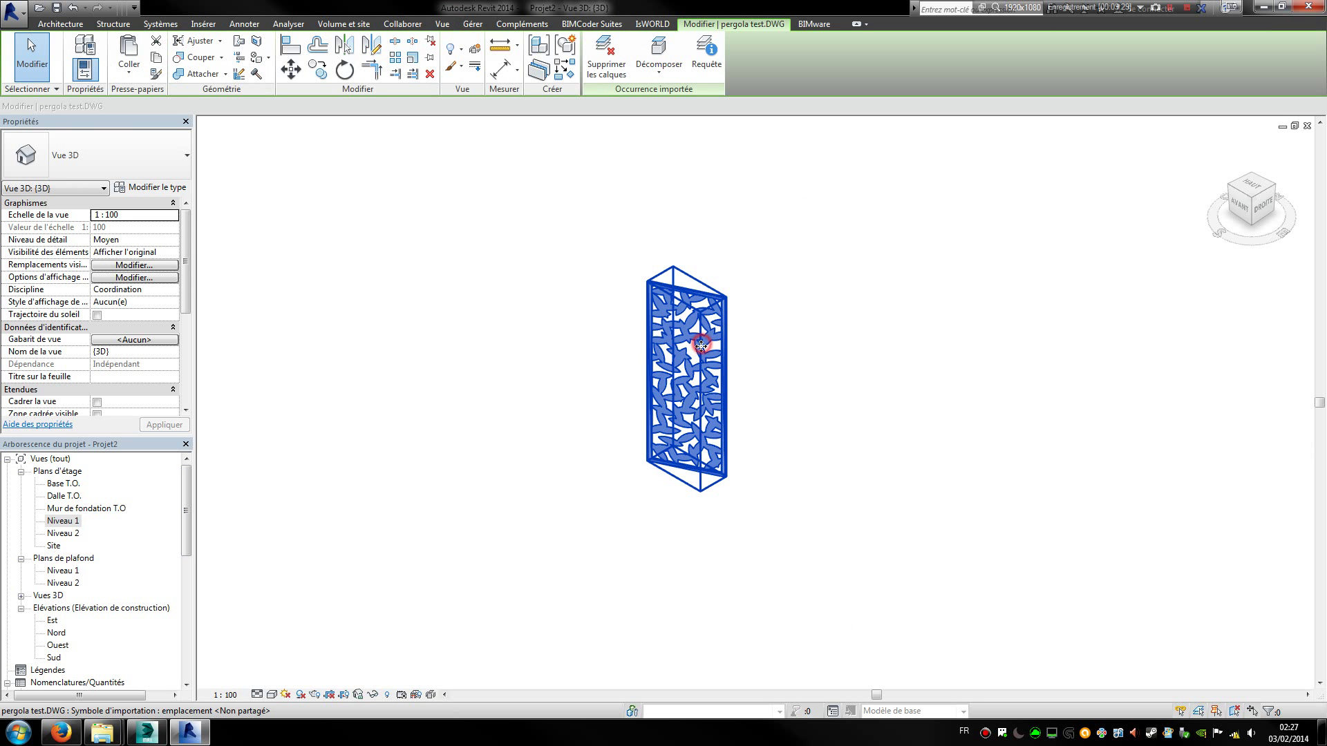
{"action": "scroll", "coordinate": [669, 368], "scroll_direction": "up", "scroll_amount": 5}
{"action": "left_click", "coordinate": [991, 431]}
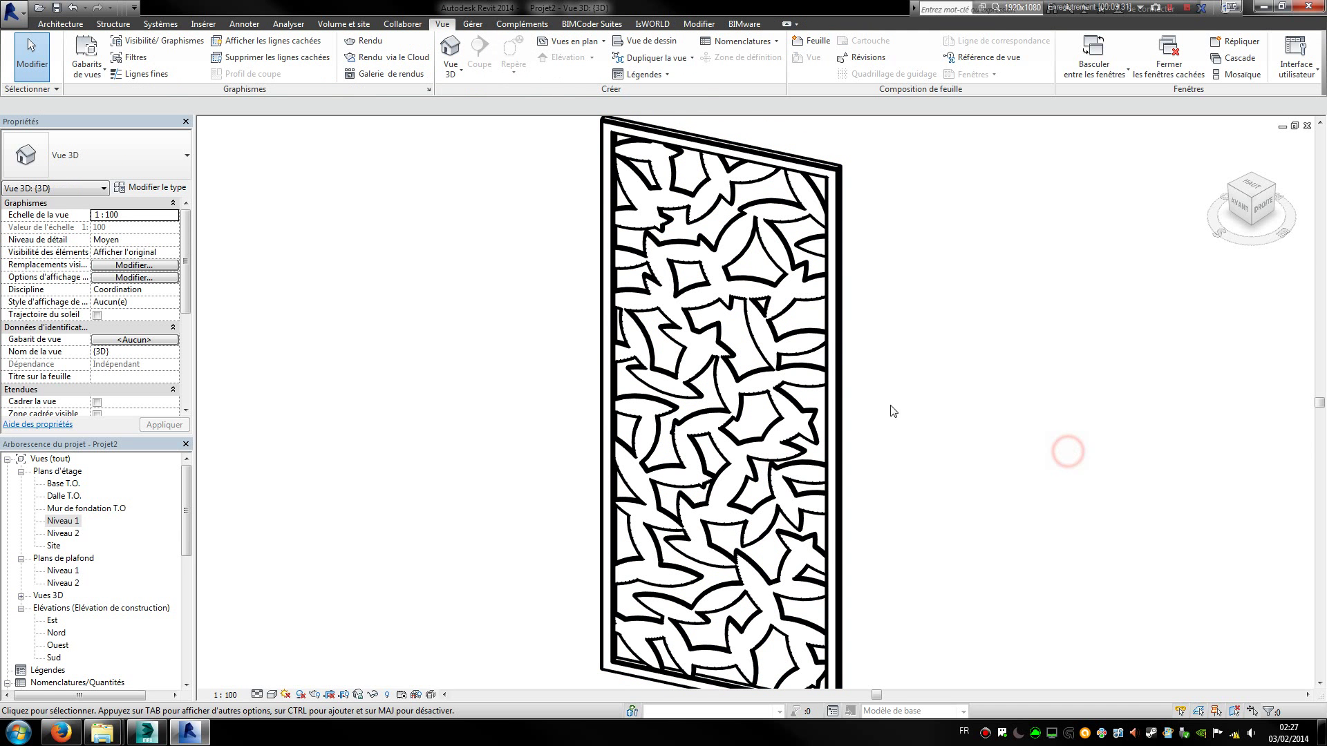
Set the 3D view's visual style to Ombré and its detail level to Elevé
{"action": "left_click", "coordinate": [271, 695]}
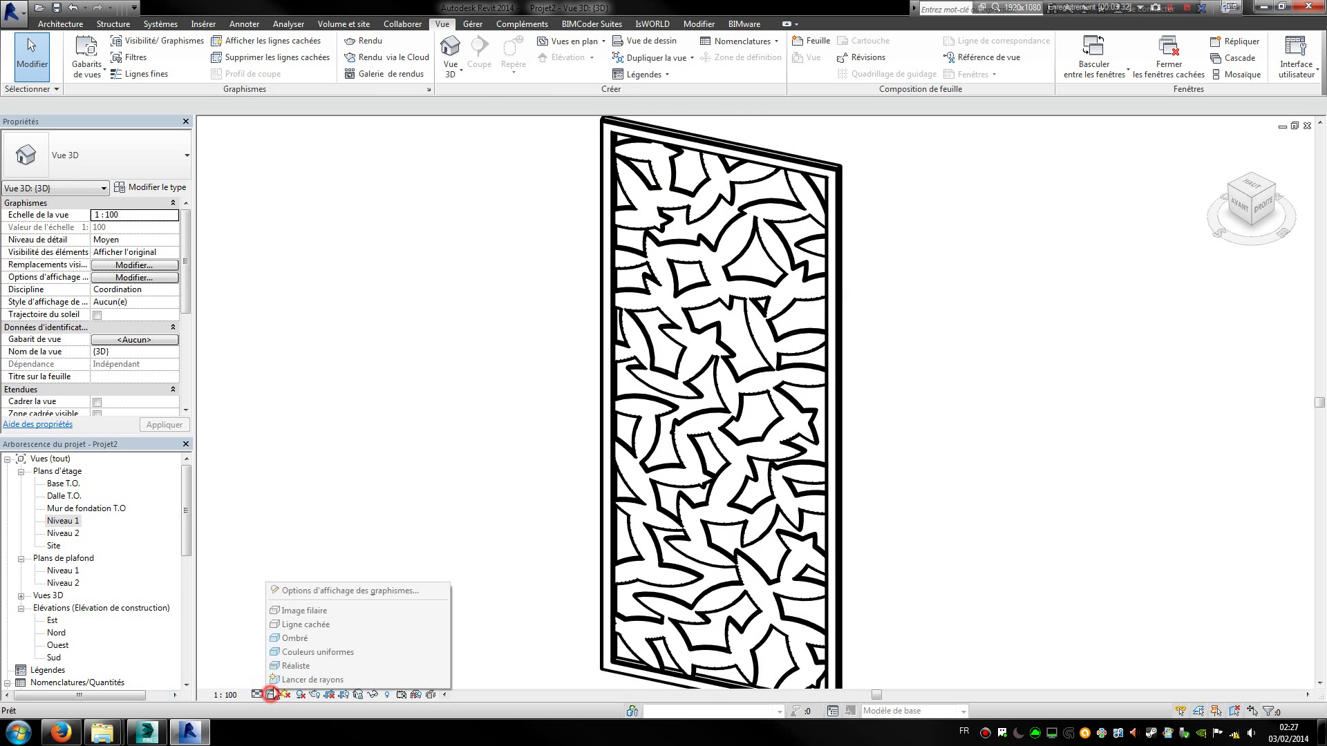
{"action": "left_click", "coordinate": [296, 648]}
{"action": "left_click", "coordinate": [257, 694]}
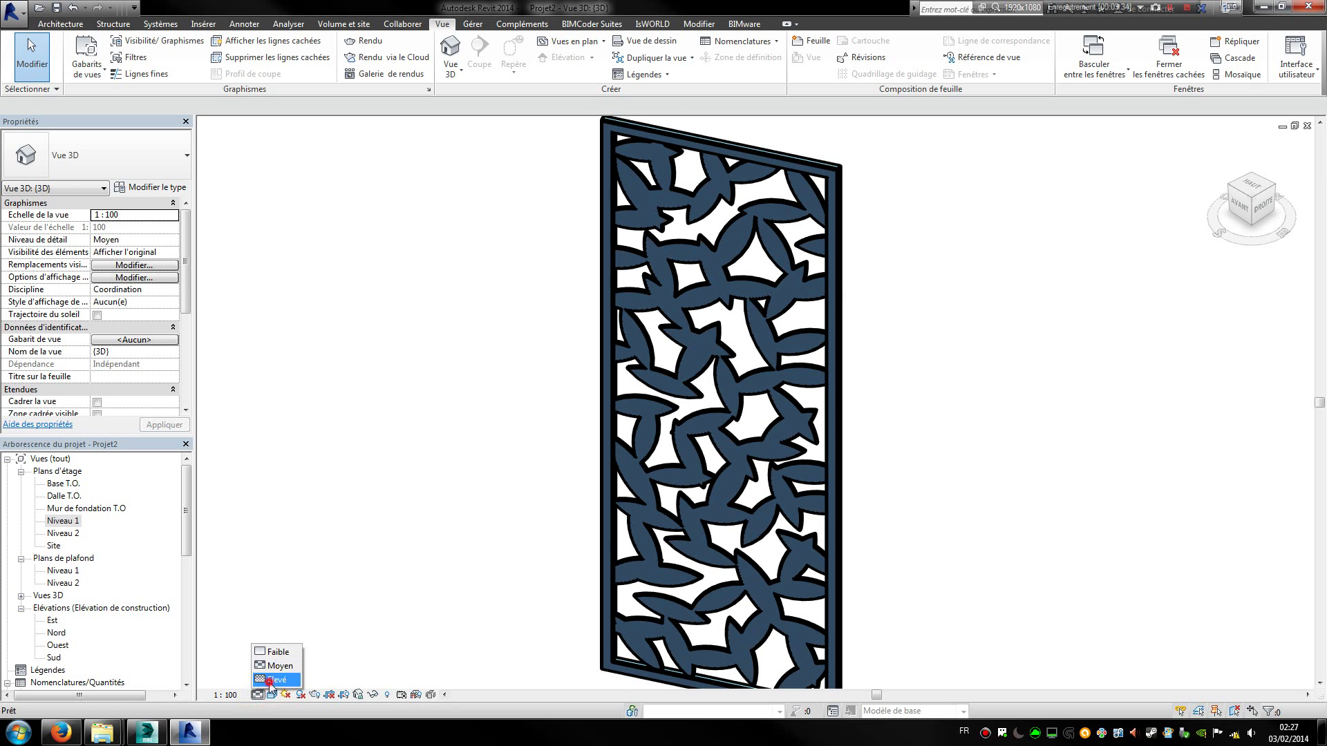
{"action": "left_click", "coordinate": [269, 680]}
Examine the shaded panel from its front, side and rear in the 3D view
{"action": "middle_click_drag", "start_coordinate": [1084, 463], "coordinate": [923, 373]}
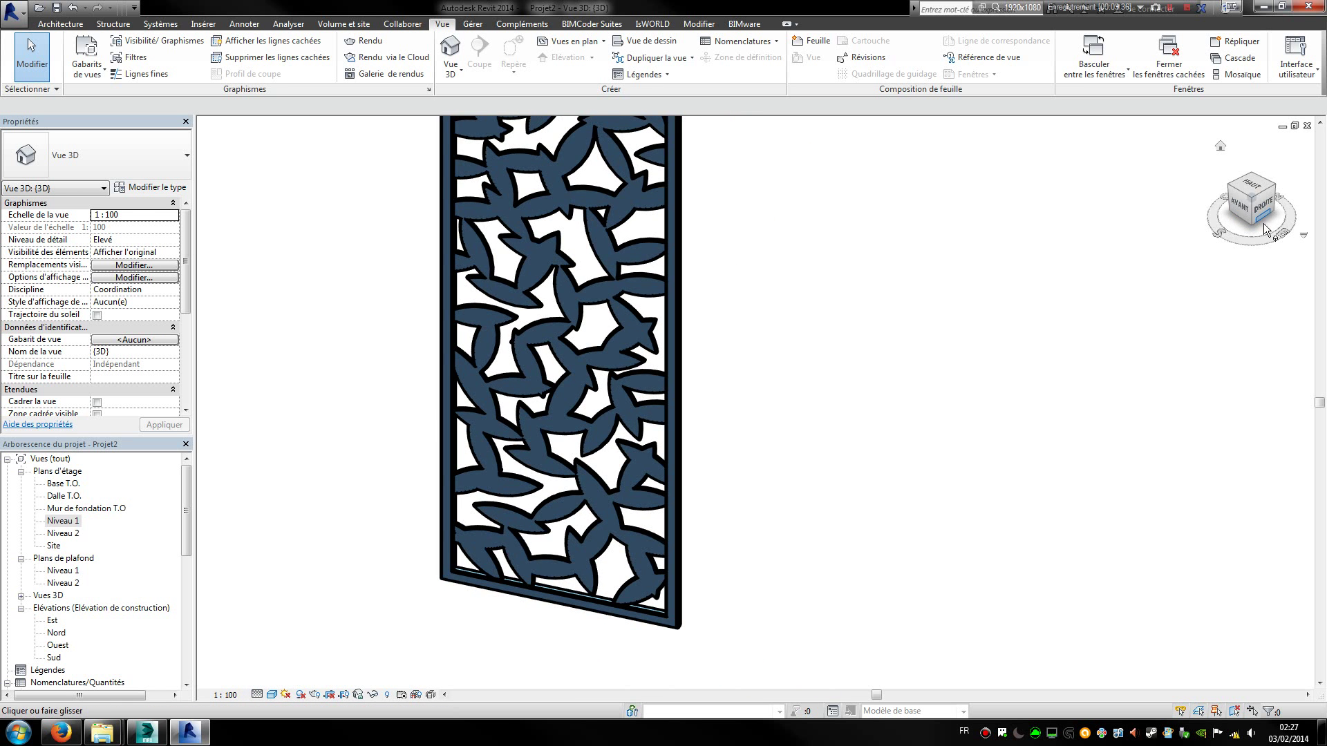
{"action": "left_click_drag", "start_coordinate": [1264, 223], "coordinate": [945, 329]}
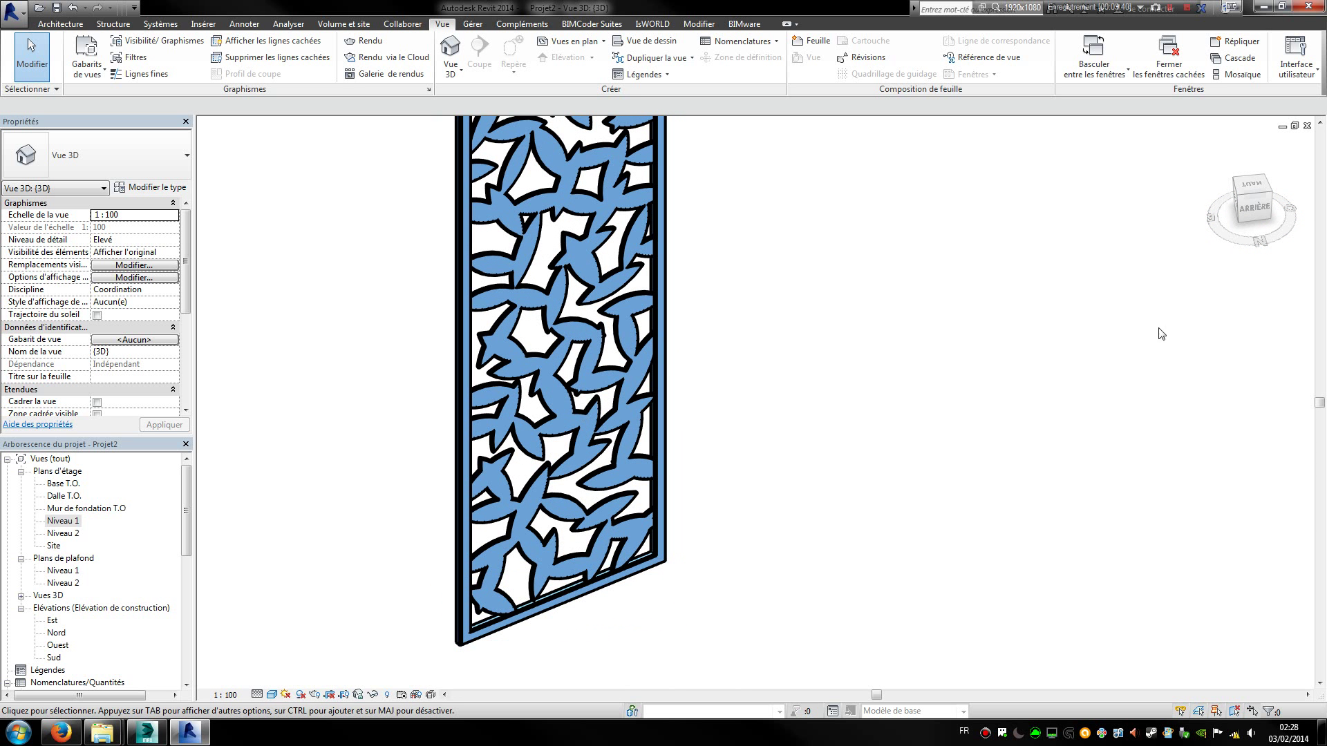
{"action": "left_click_drag", "start_coordinate": [1238, 254], "coordinate": [1279, 249]}
{"action": "middle_click_drag", "start_coordinate": [669, 450], "coordinate": [773, 490]}
{"action": "scroll", "coordinate": [773, 490], "scroll_direction": "down", "scroll_amount": 5}
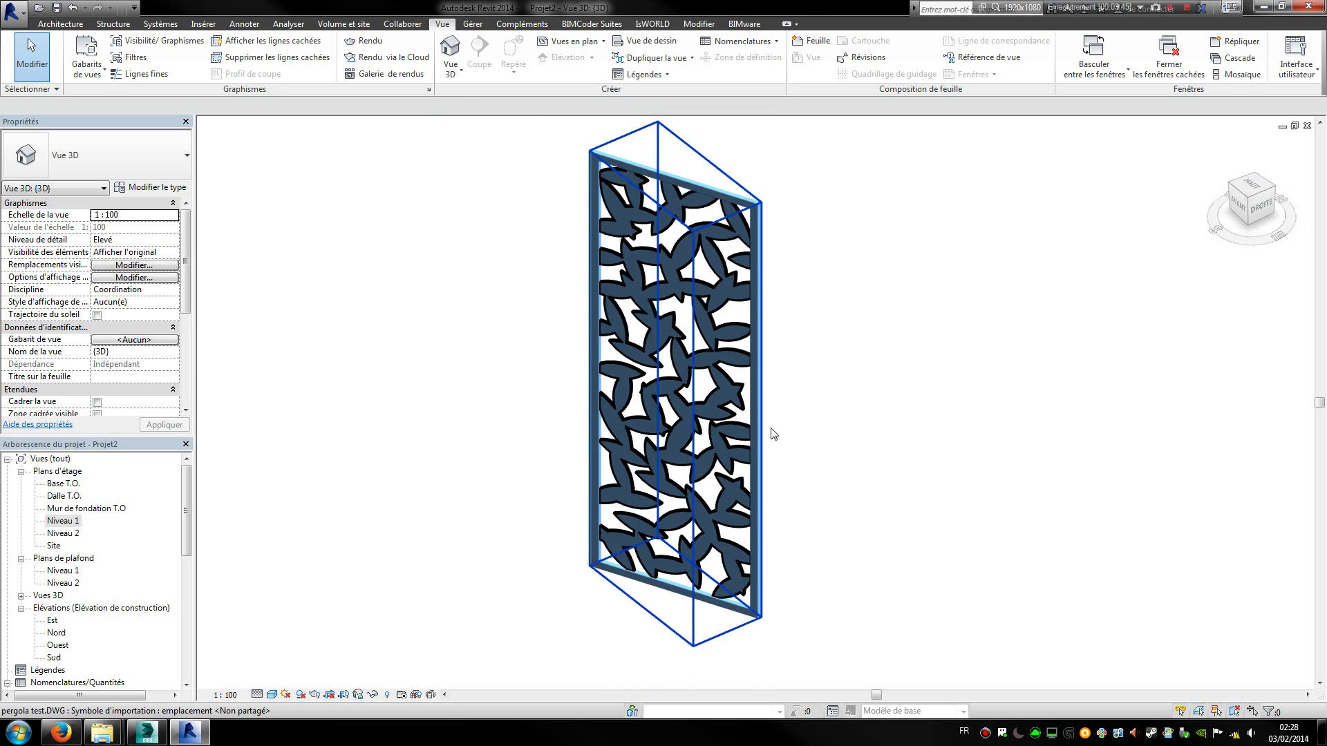
{"action": "left_click", "coordinate": [674, 211]}
{"action": "left_click", "coordinate": [521, 345]}
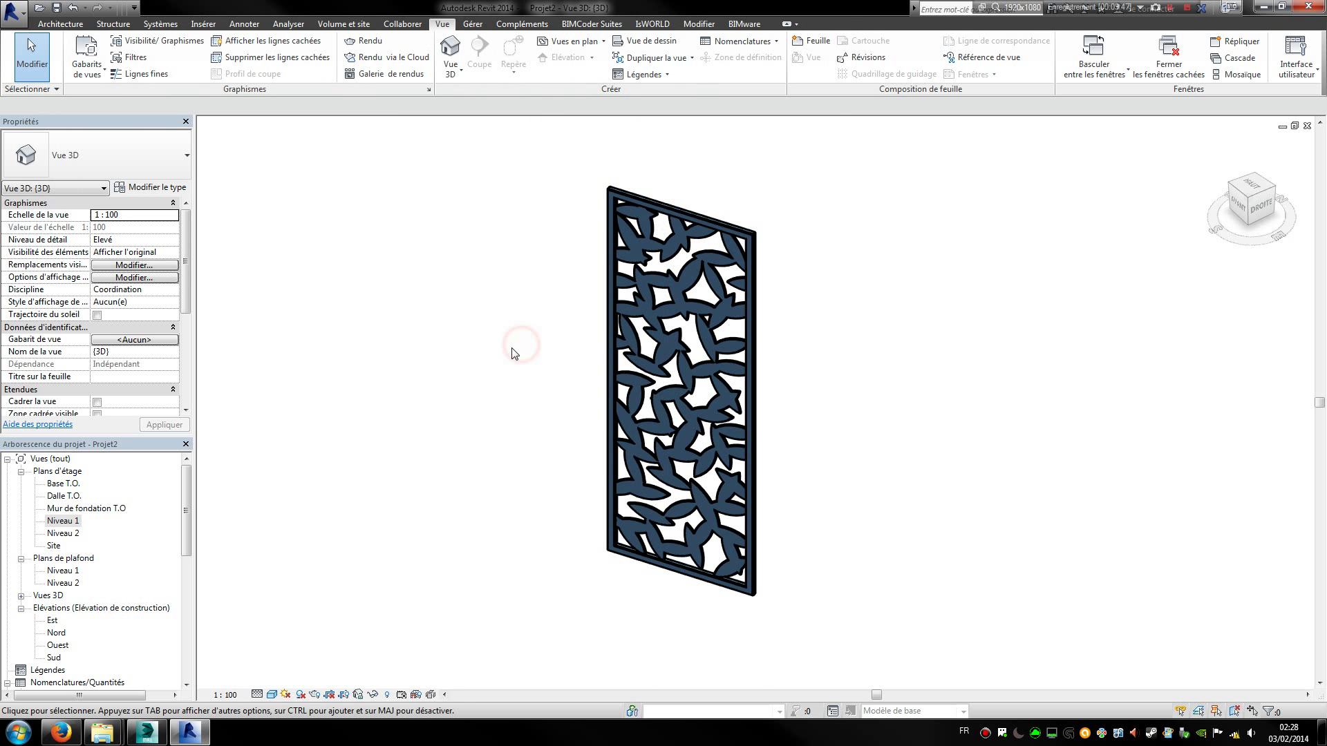
{"action": "mouse_move", "coordinate": [1251, 243]}
{"action": "left_mouse_down"}
{"action": "mouse_move", "coordinate": [1233, 243]}
{"action": "mouse_move", "coordinate": [1260, 243]}
{"action": "left_mouse_up"}
{"action": "middle_click_drag", "start_coordinate": [417, 483], "coordinate": [444, 484], "text": "shift"}
Change the 3D view's visual style to Réaliste and turn on thin lines (Lignes fines)
{"action": "left_click", "coordinate": [272, 695]}
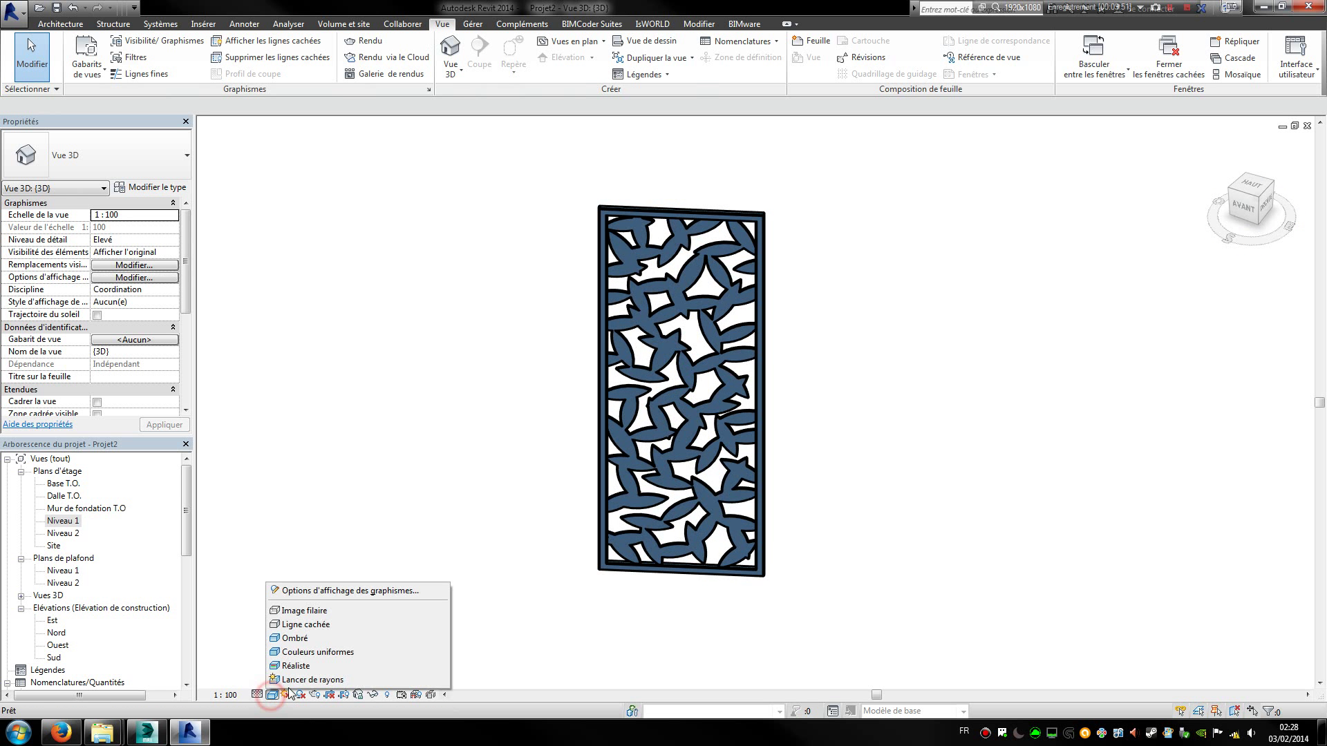
{"action": "left_click", "coordinate": [320, 665]}
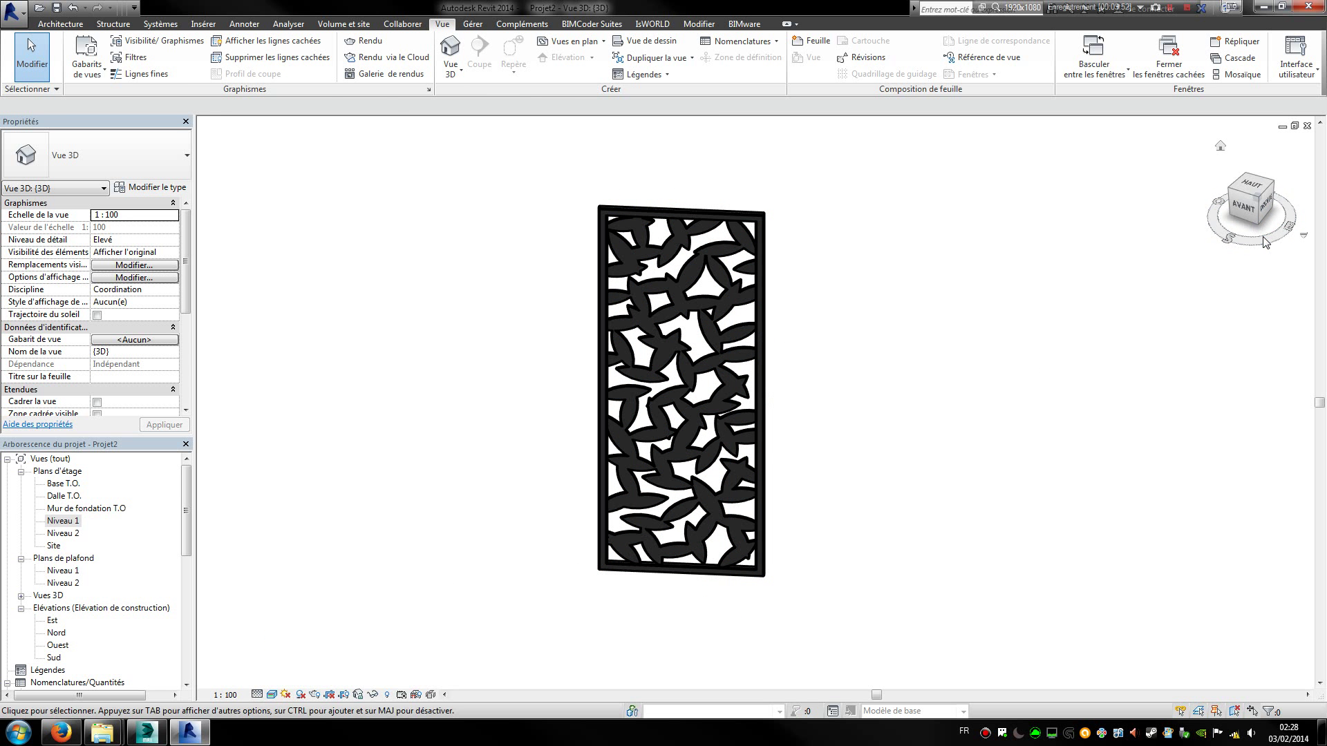
{"action": "mouse_move", "coordinate": [1264, 241]}
{"action": "left_mouse_down"}
{"action": "mouse_move", "coordinate": [1164, 242]}
{"action": "mouse_move", "coordinate": [1262, 242]}
{"action": "left_mouse_up"}
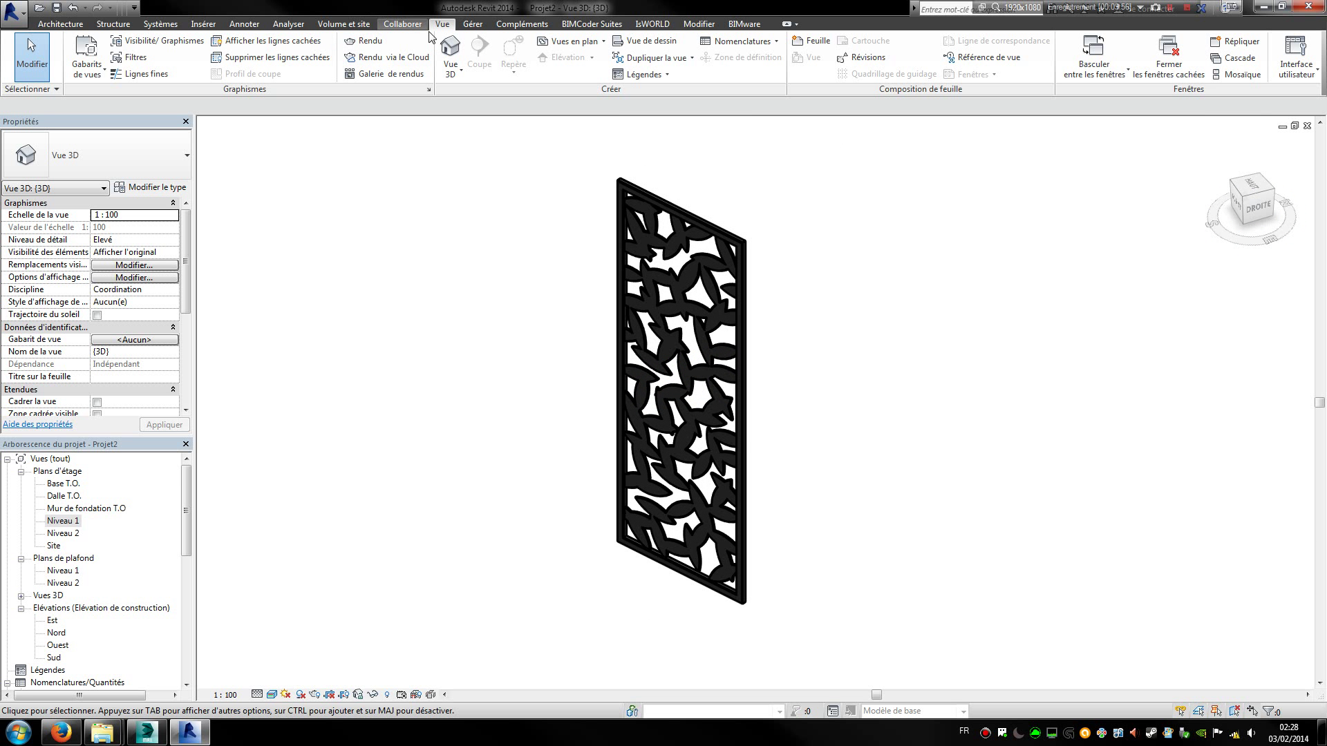
{"action": "left_click", "coordinate": [141, 75]}
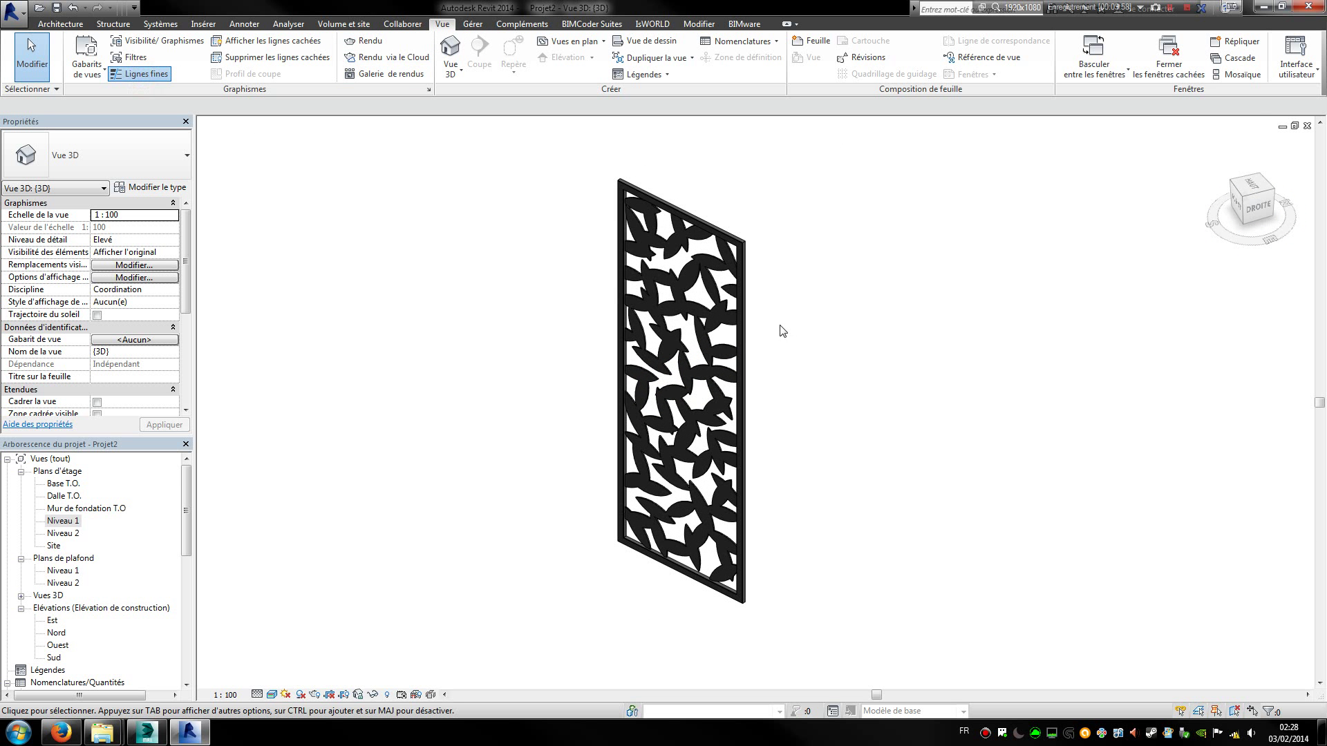
{"action": "mouse_move", "coordinate": [1269, 242]}
{"action": "left_mouse_down"}
{"action": "mouse_move", "coordinate": [1169, 242]}
{"action": "mouse_move", "coordinate": [1206, 242]}
{"action": "left_mouse_up"}
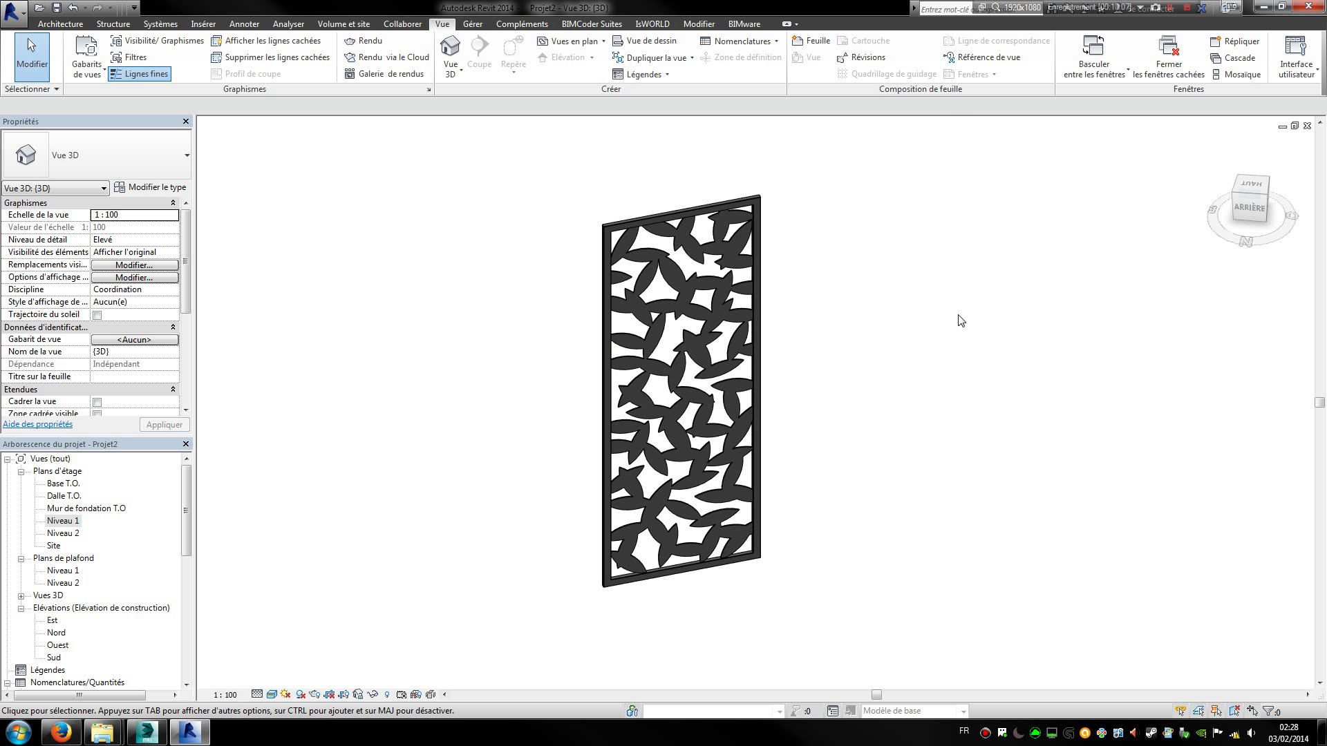
Open the Niveau 1 floor plan and examine the imported leaf panel in plan
{"action": "double_click", "coordinate": [63, 521]}
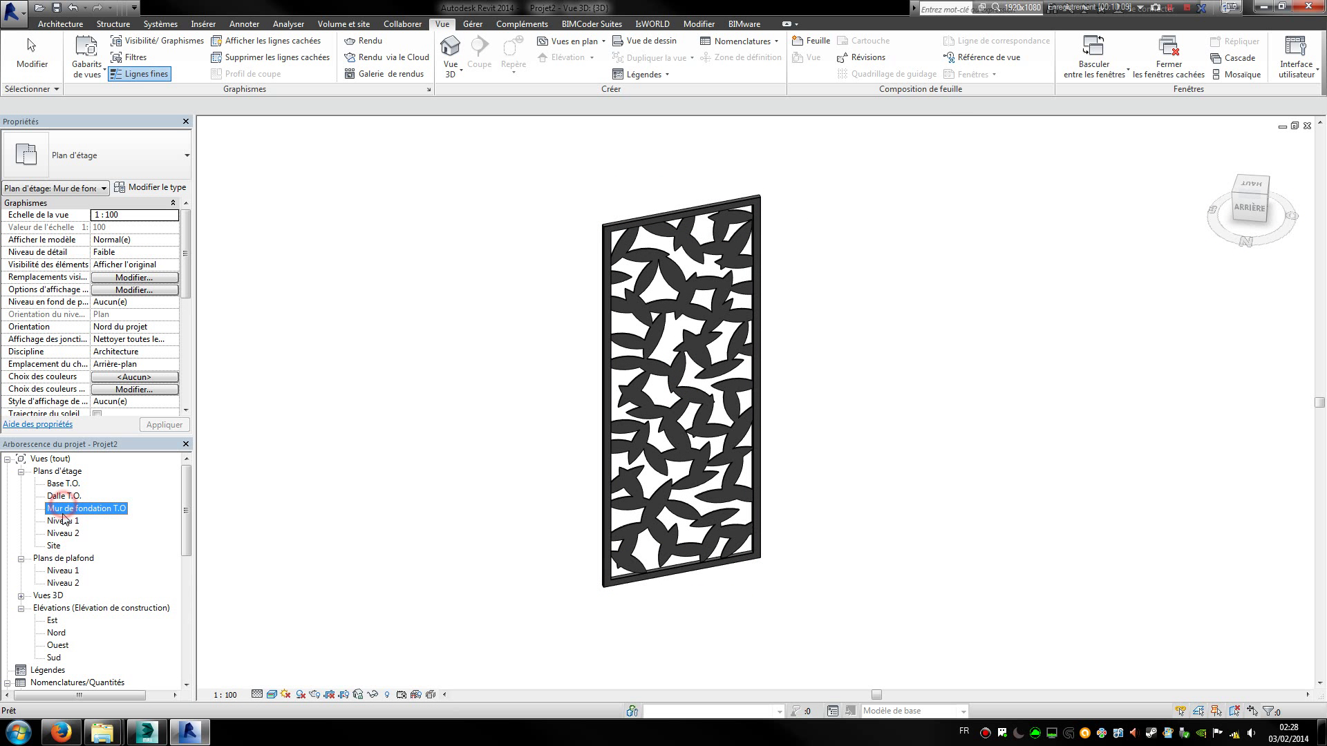
{"action": "scroll", "coordinate": [736, 409], "scroll_direction": "up", "scroll_amount": 10}
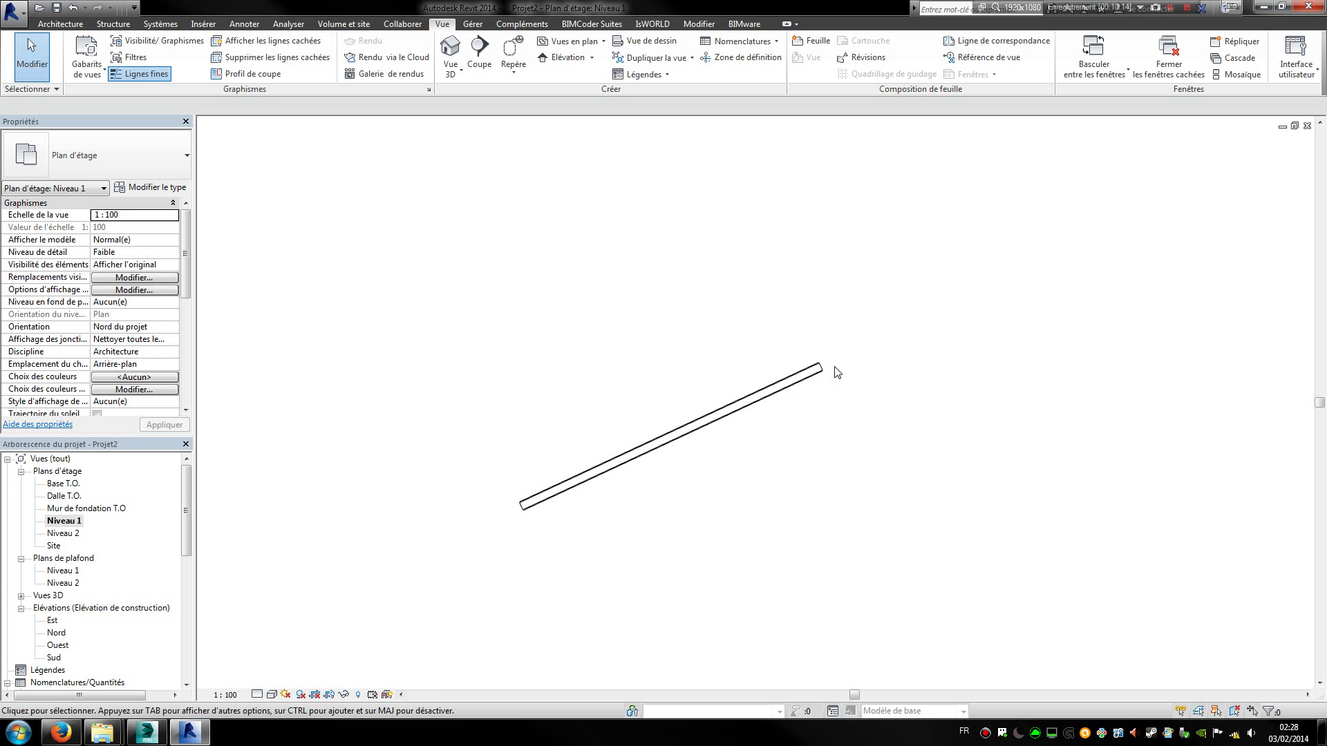
{"action": "left_click", "coordinate": [804, 369]}
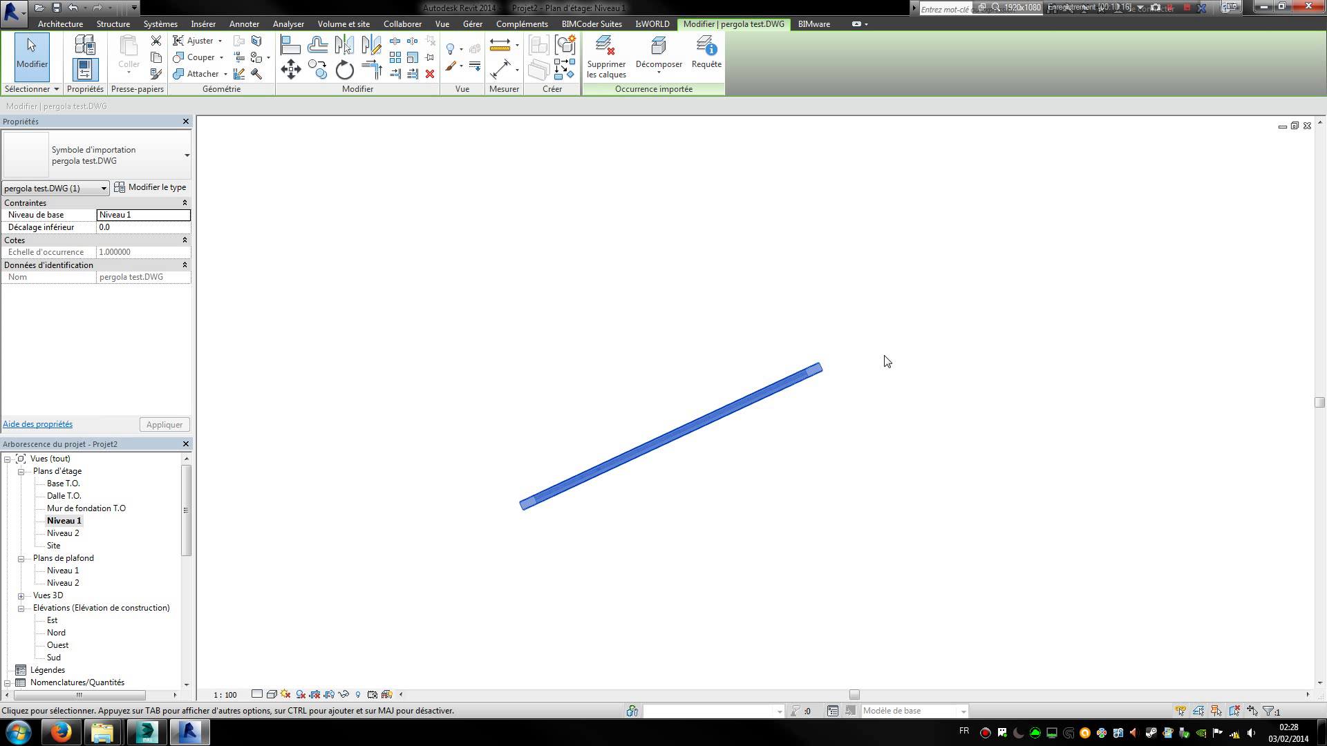
{"action": "left_click", "coordinate": [479, 358]}
{"action": "scroll", "coordinate": [435, 314], "scroll_direction": "down", "scroll_amount": 3}
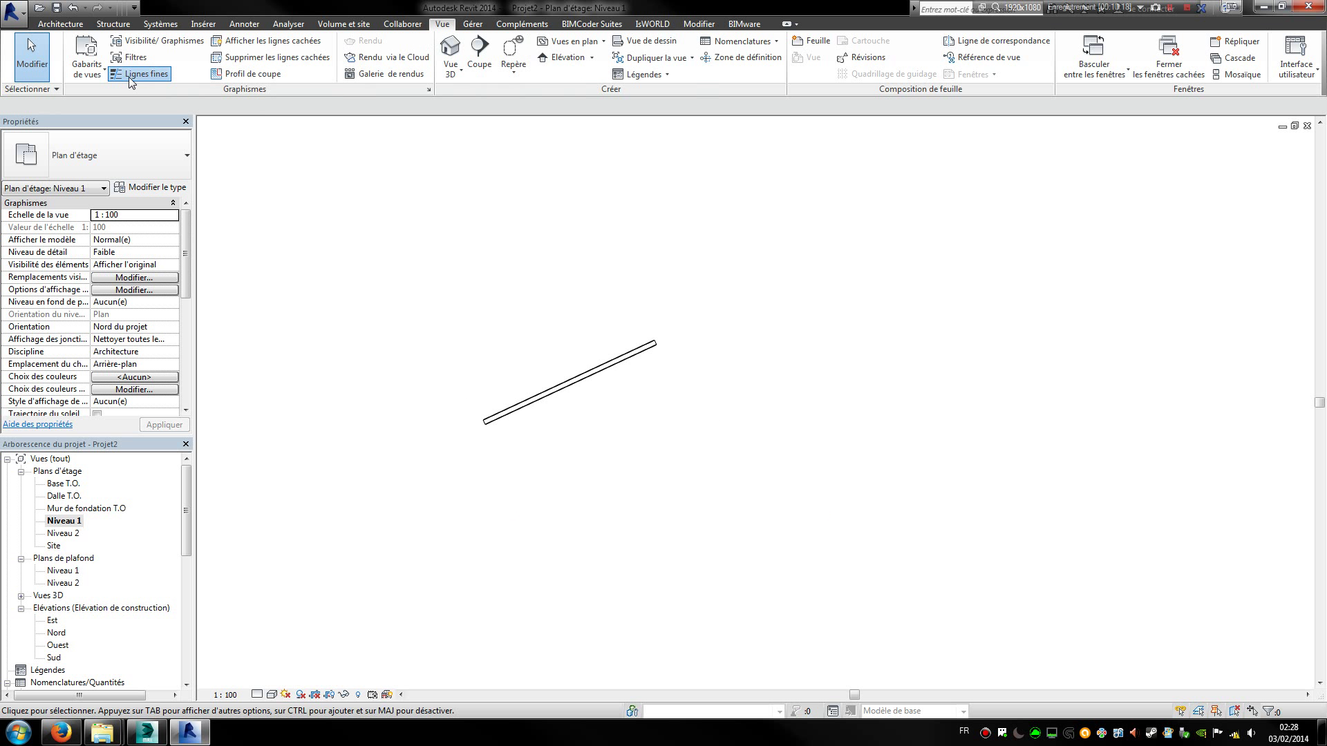
Draw a horizontal Générique - 200 mm wall about 980 mm long just above the imported panel in plan
{"action": "left_click", "coordinate": [60, 24]}
{"action": "left_click", "coordinate": [460, 301]}
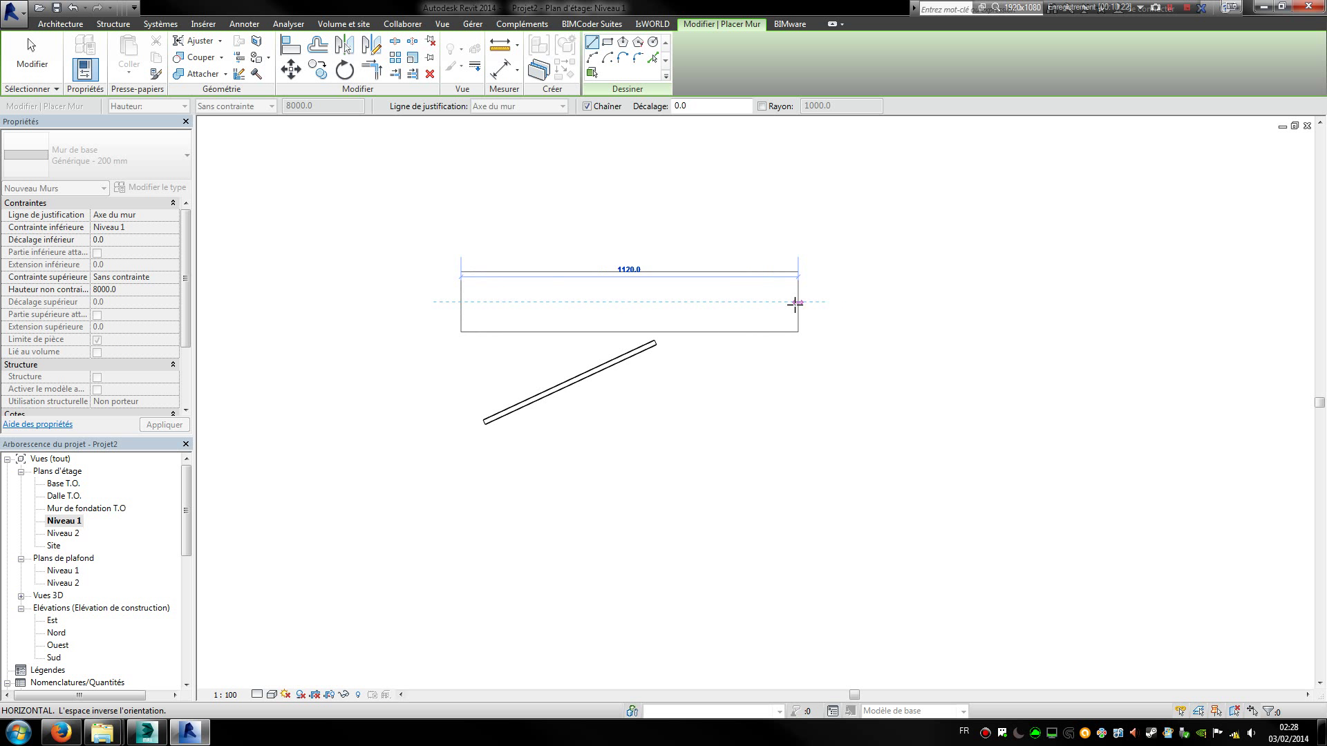
{"action": "left_click", "coordinate": [756, 302]}
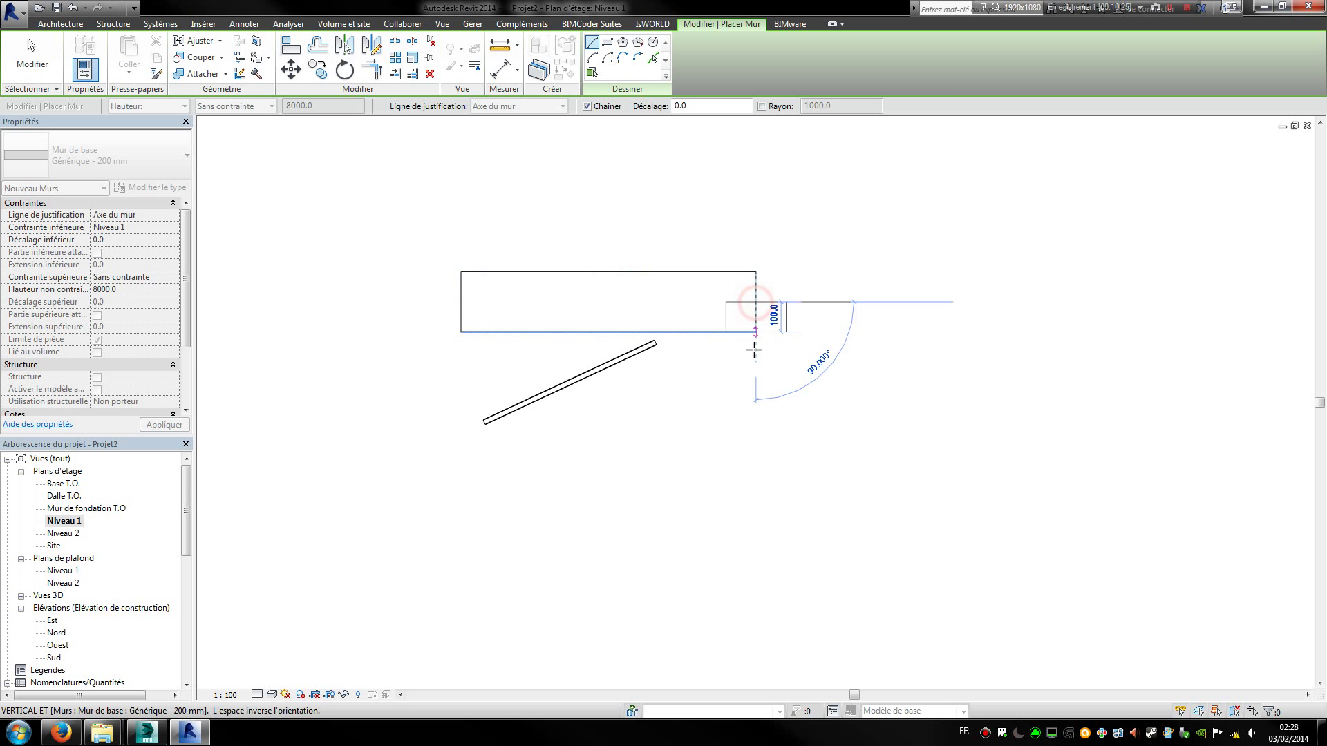
{"action": "key", "text": "Escape"}
{"action": "key", "text": "Escape"}
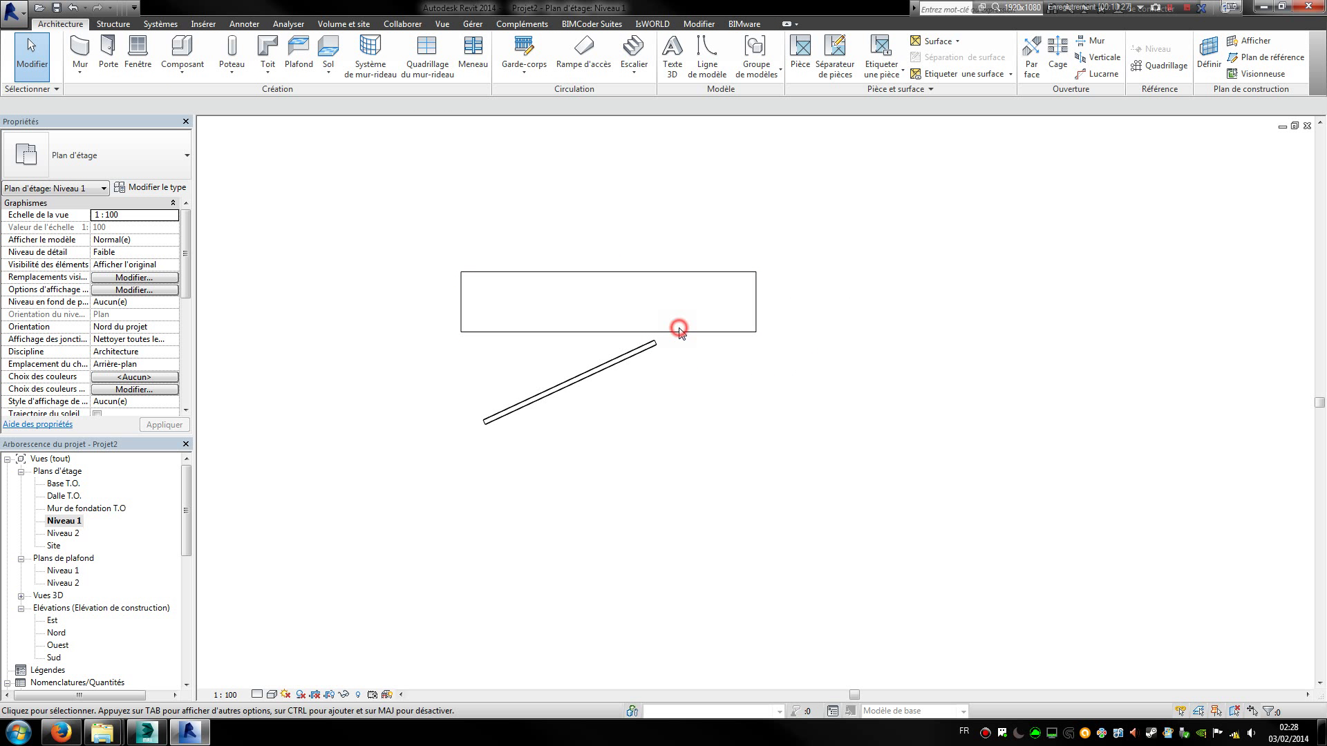
Set the new wall's unconnected height to 2500 mm and apply the change
{"action": "left_click", "coordinate": [679, 330]}
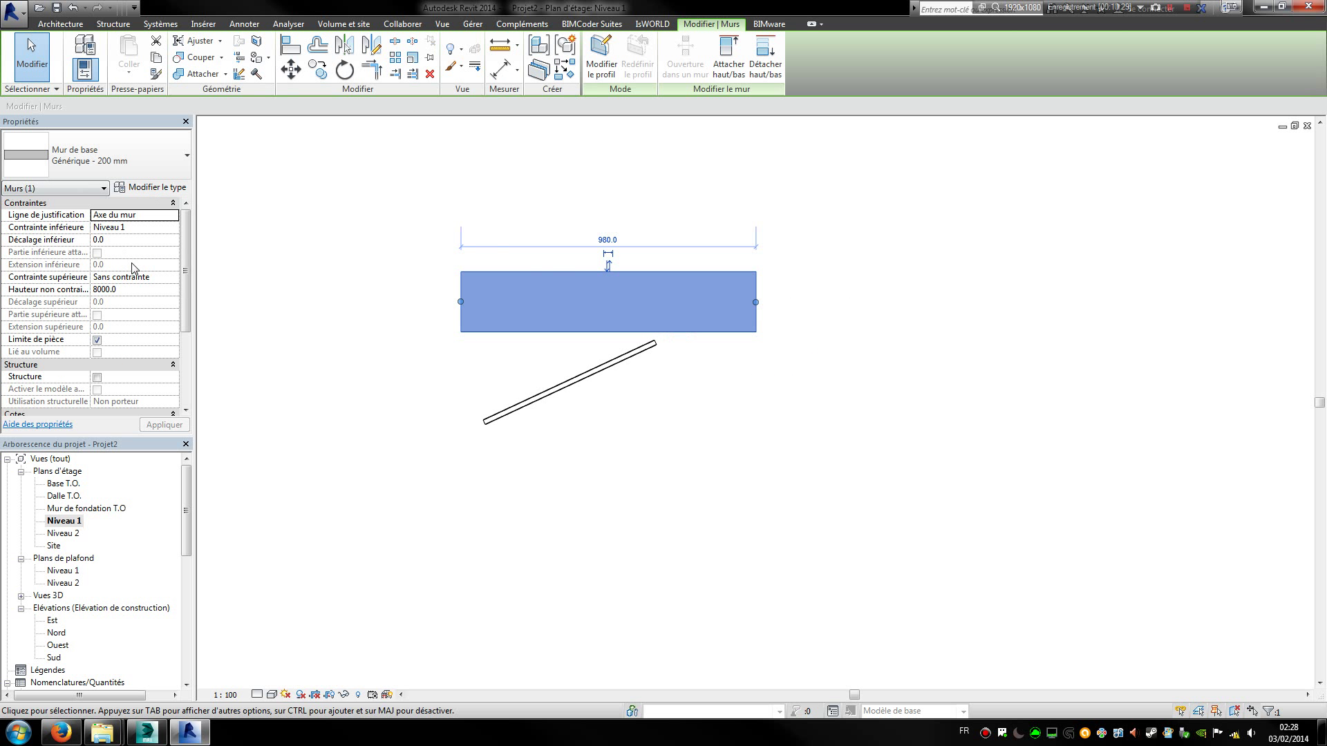
{"action": "left_click", "coordinate": [128, 290]}
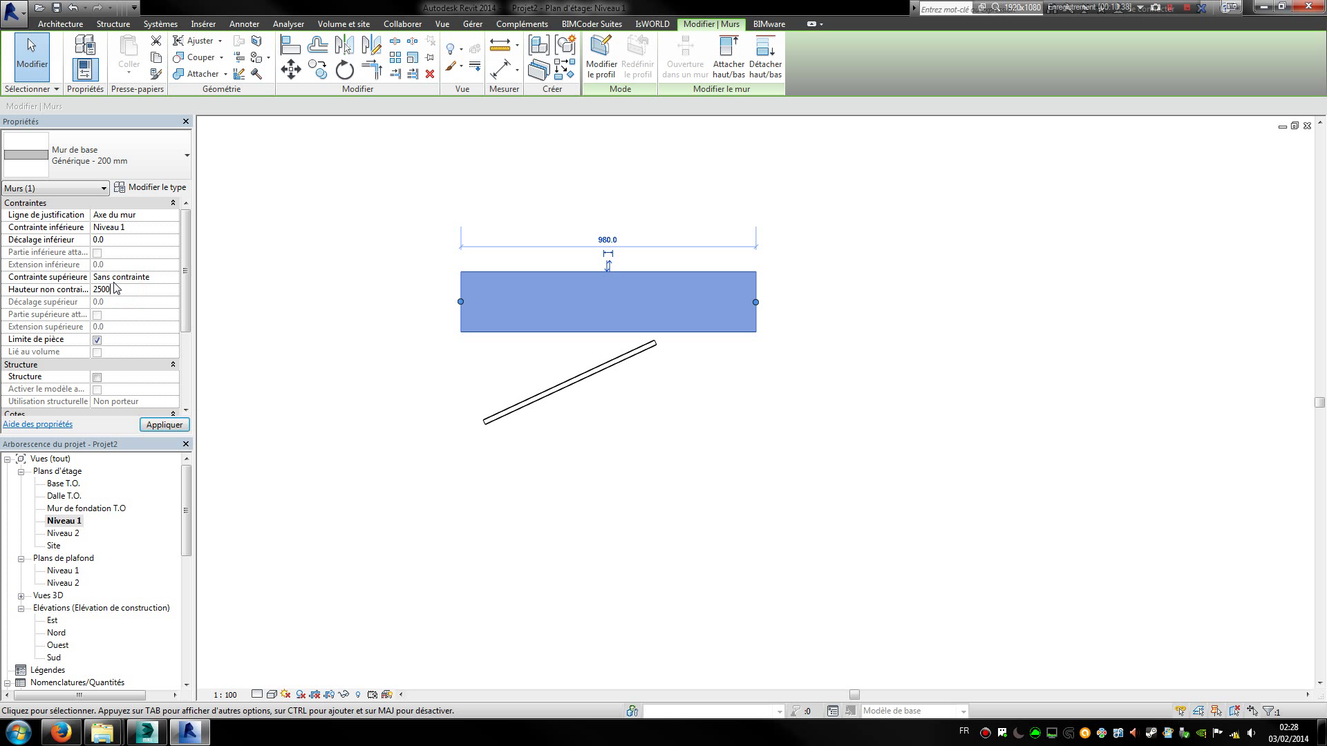
{"action": "left_click", "coordinate": [181, 424]}
{"action": "left_click", "coordinate": [387, 383]}
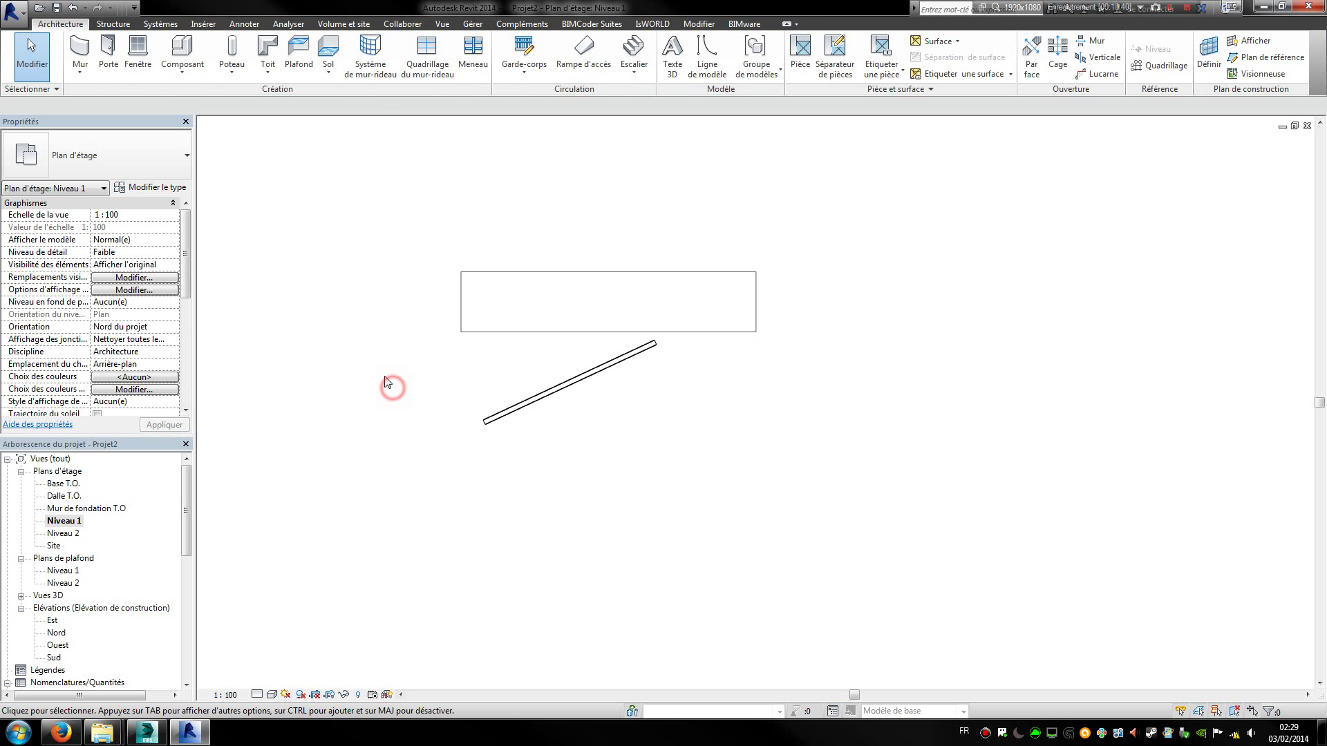
Open the {3D} view and examine the leaf panel against the wall from the front-right corner
{"action": "left_click", "coordinate": [49, 594]}
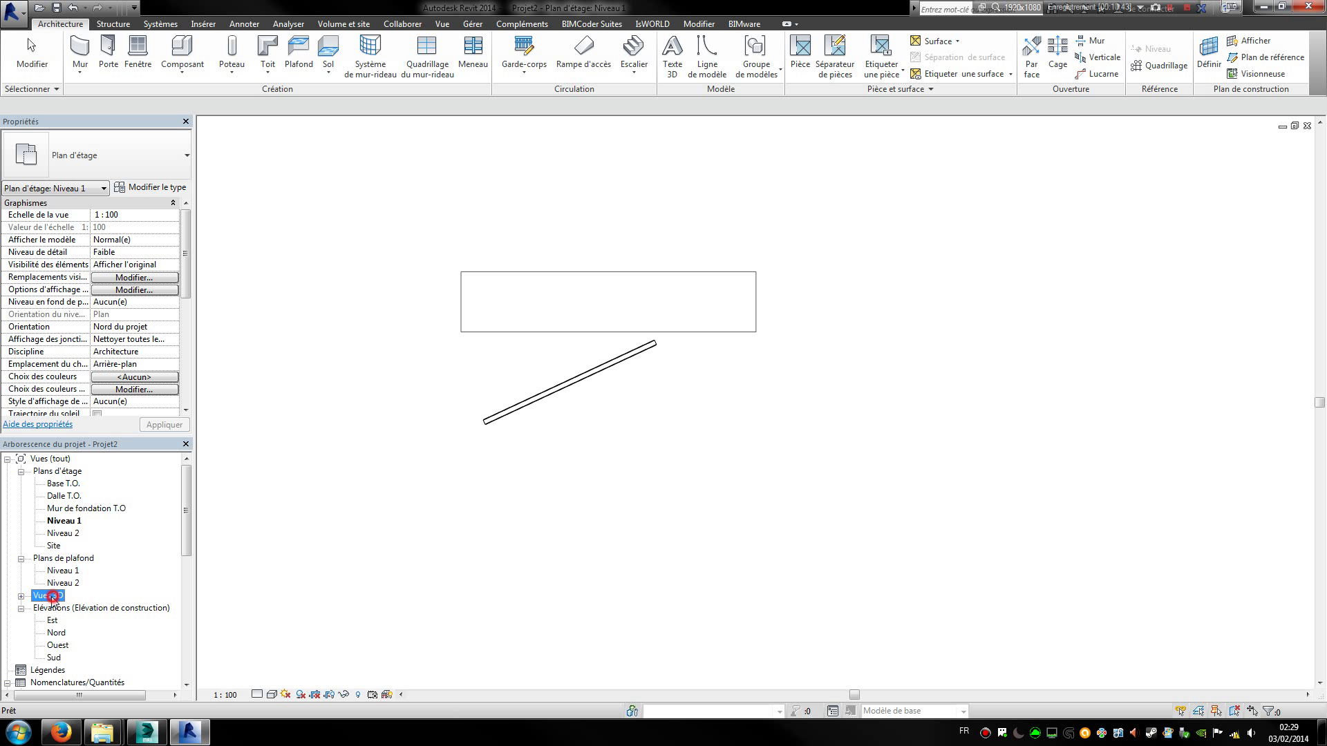
{"action": "left_click", "coordinate": [22, 595]}
{"action": "double_click", "coordinate": [55, 608]}
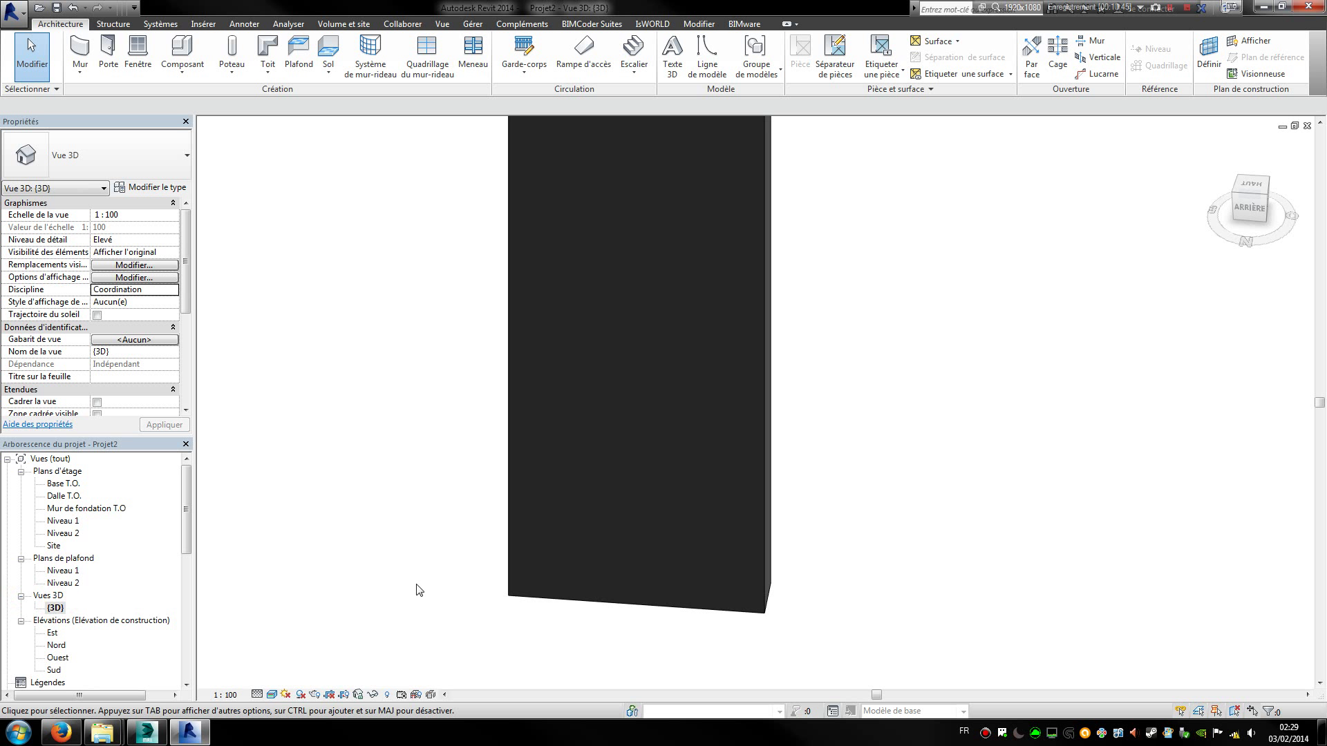
{"action": "scroll", "coordinate": [927, 504], "scroll_direction": "down", "scroll_amount": 2}
{"action": "middle_click_drag", "start_coordinate": [928, 476], "coordinate": [856, 472]}
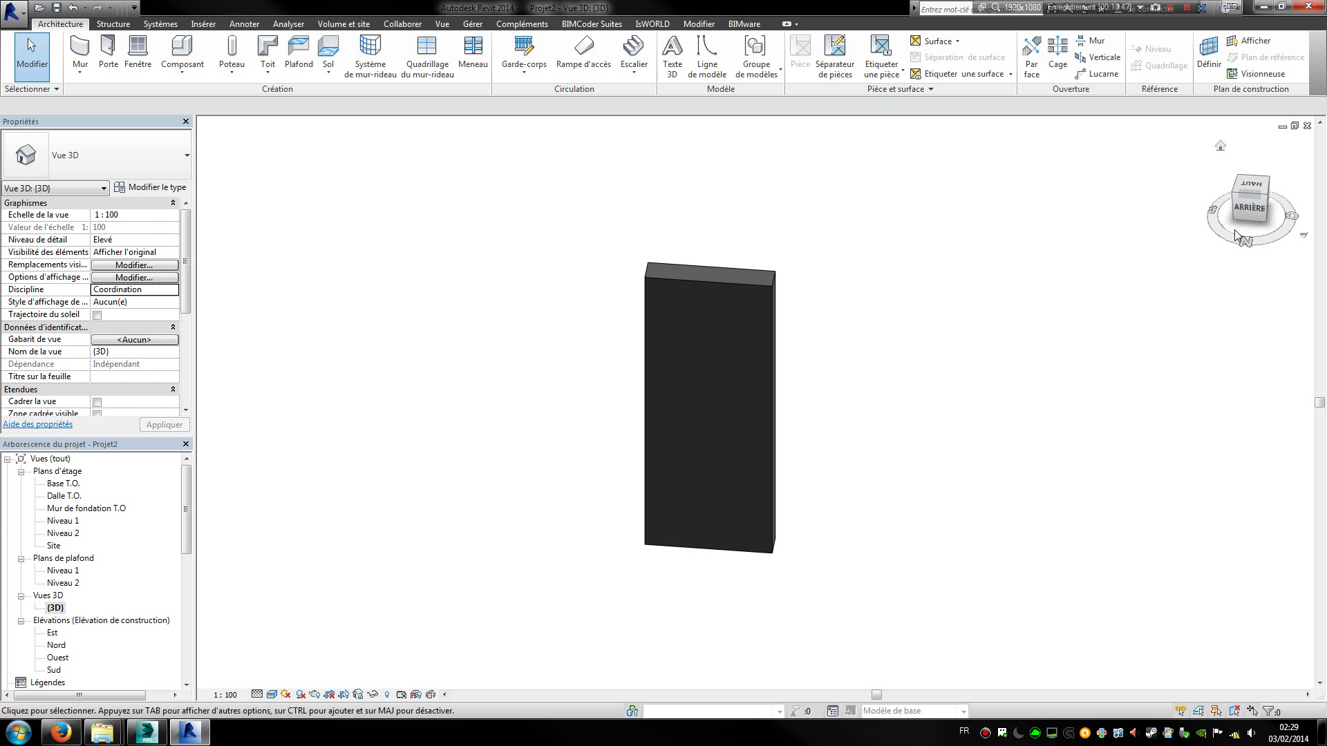
{"action": "mouse_move", "coordinate": [1222, 234]}
{"action": "left_mouse_down"}
{"action": "mouse_move", "coordinate": [1270, 239]}
{"action": "mouse_move", "coordinate": [1291, 225]}
{"action": "left_mouse_up"}
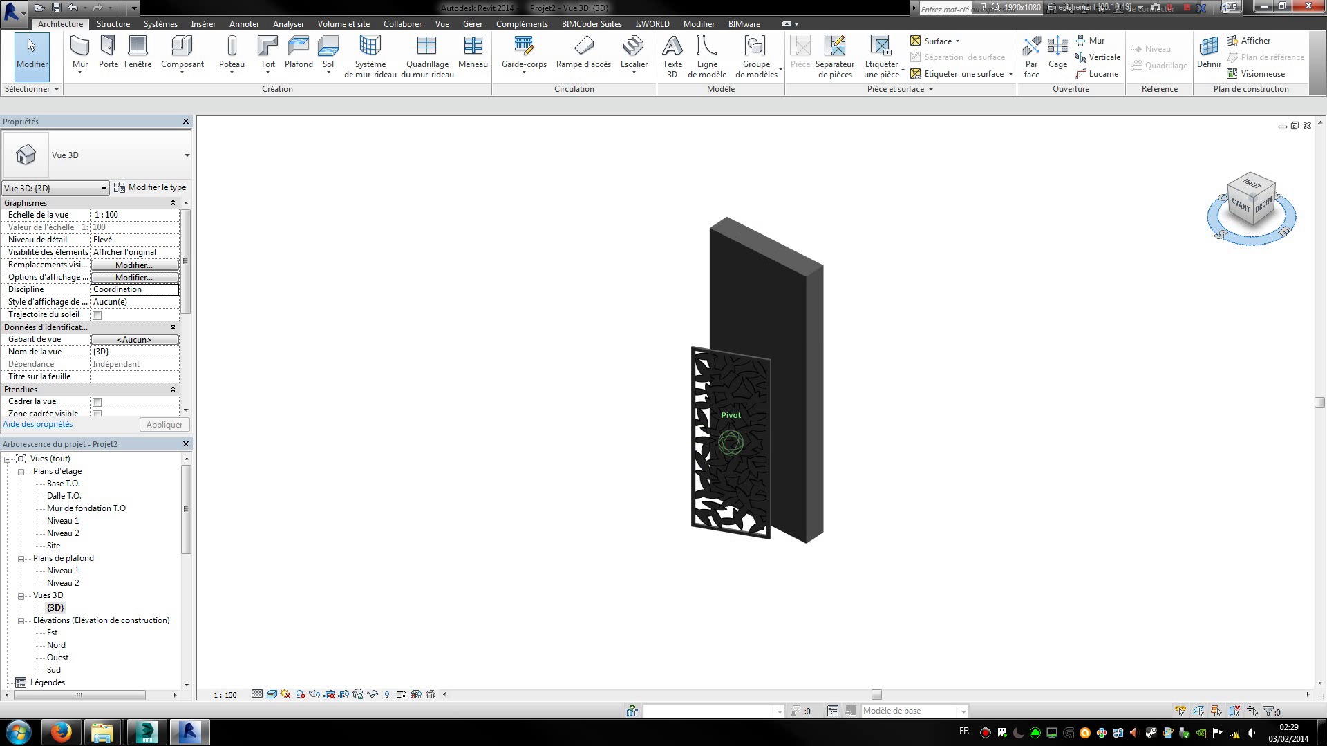
{"action": "left_click", "coordinate": [976, 391]}
{"action": "scroll", "coordinate": [838, 504], "scroll_direction": "up", "scroll_amount": 3}
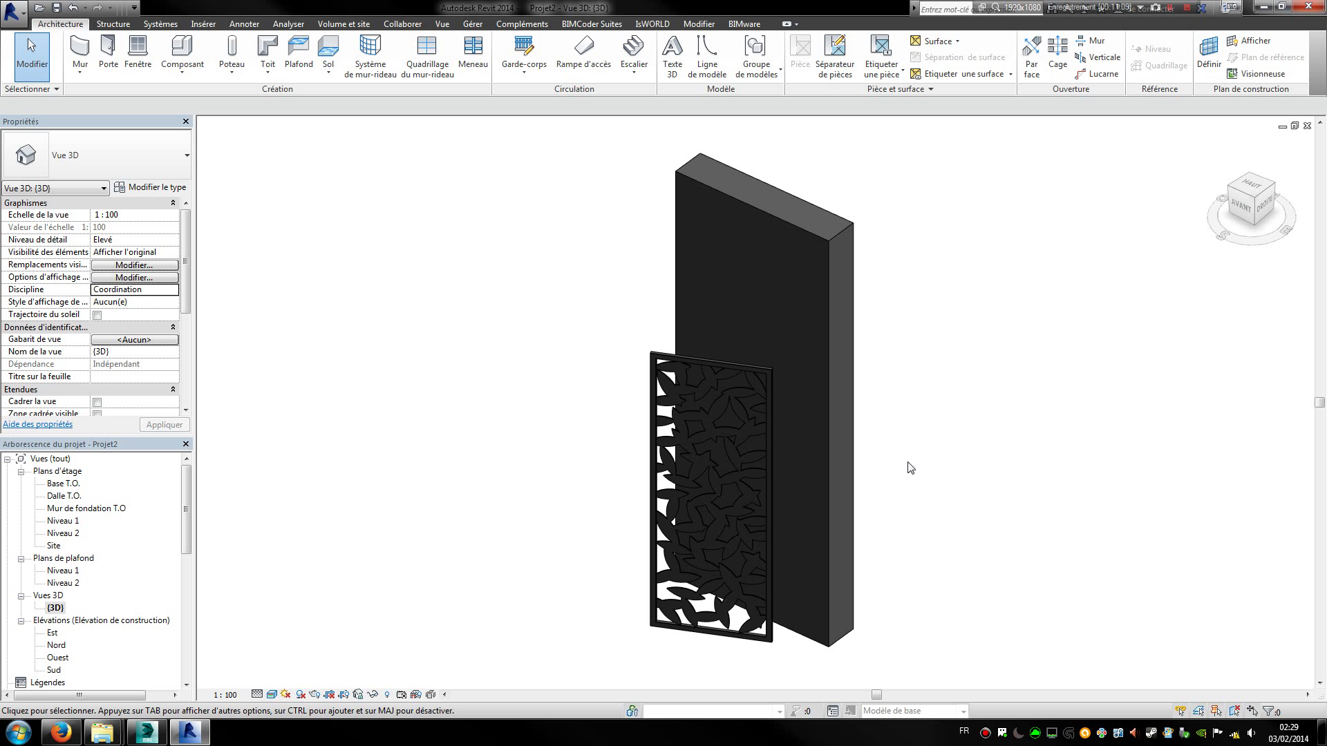
{"action": "left_click", "coordinate": [710, 413]}
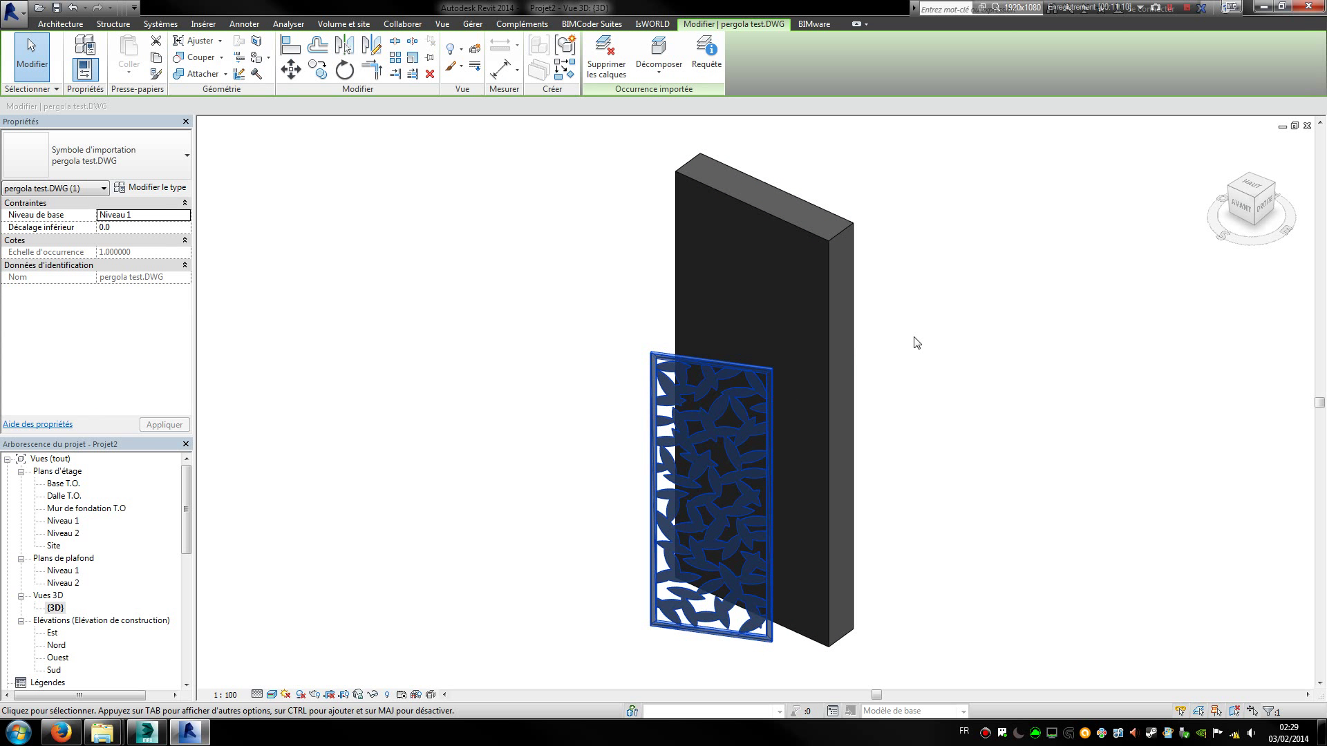
{"action": "left_click", "coordinate": [826, 323]}
{"action": "left_click", "coordinate": [715, 375]}
Switch to Firefox, open the 3DModelFree.com home page and look through its featured models and category list
{"action": "left_click", "coordinate": [61, 732]}
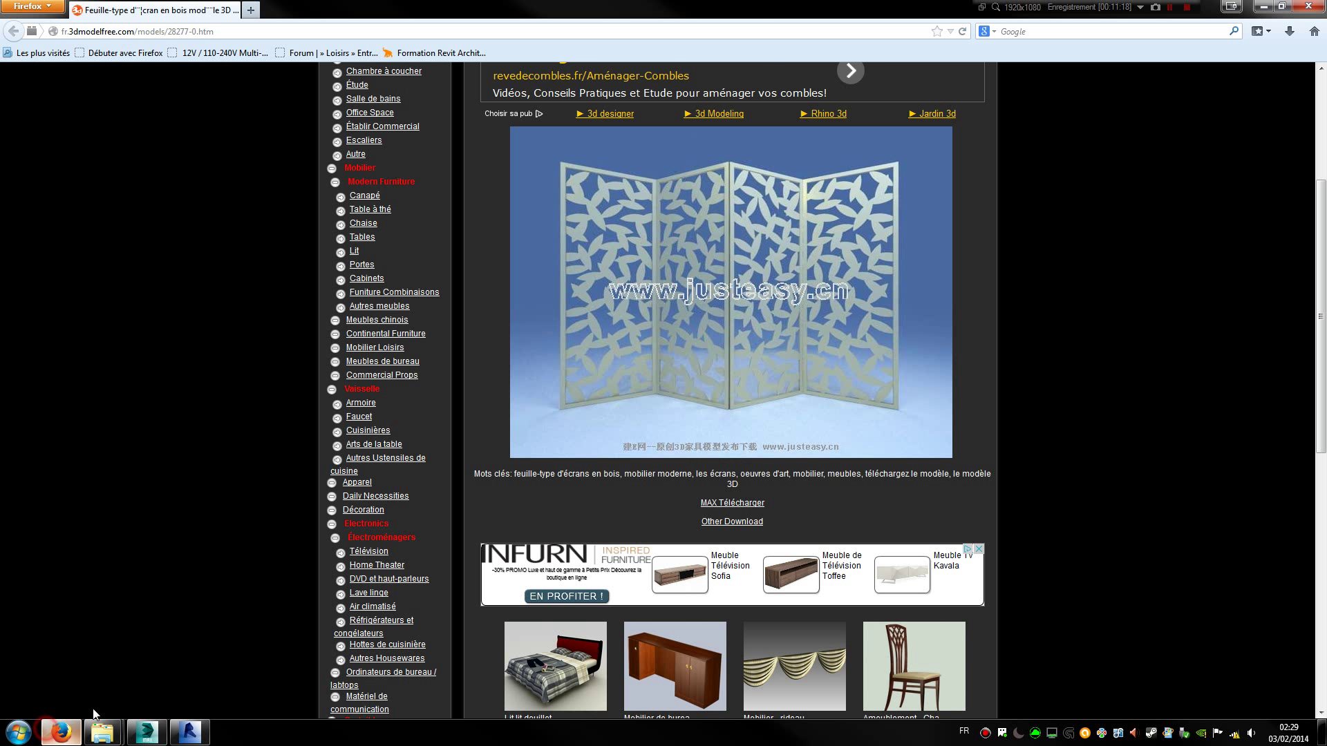
{"action": "scroll", "coordinate": [262, 379], "scroll_direction": "up", "scroll_amount": 3}
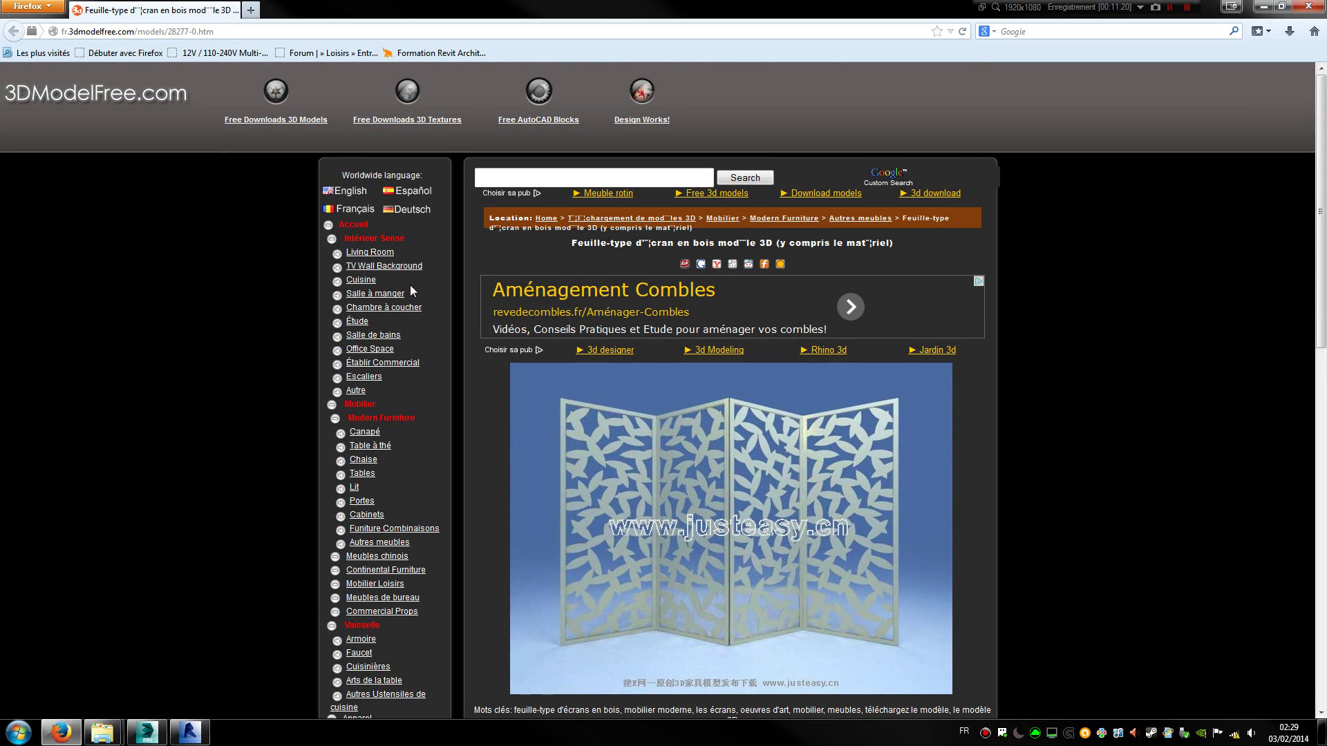
{"action": "left_click", "coordinate": [147, 100]}
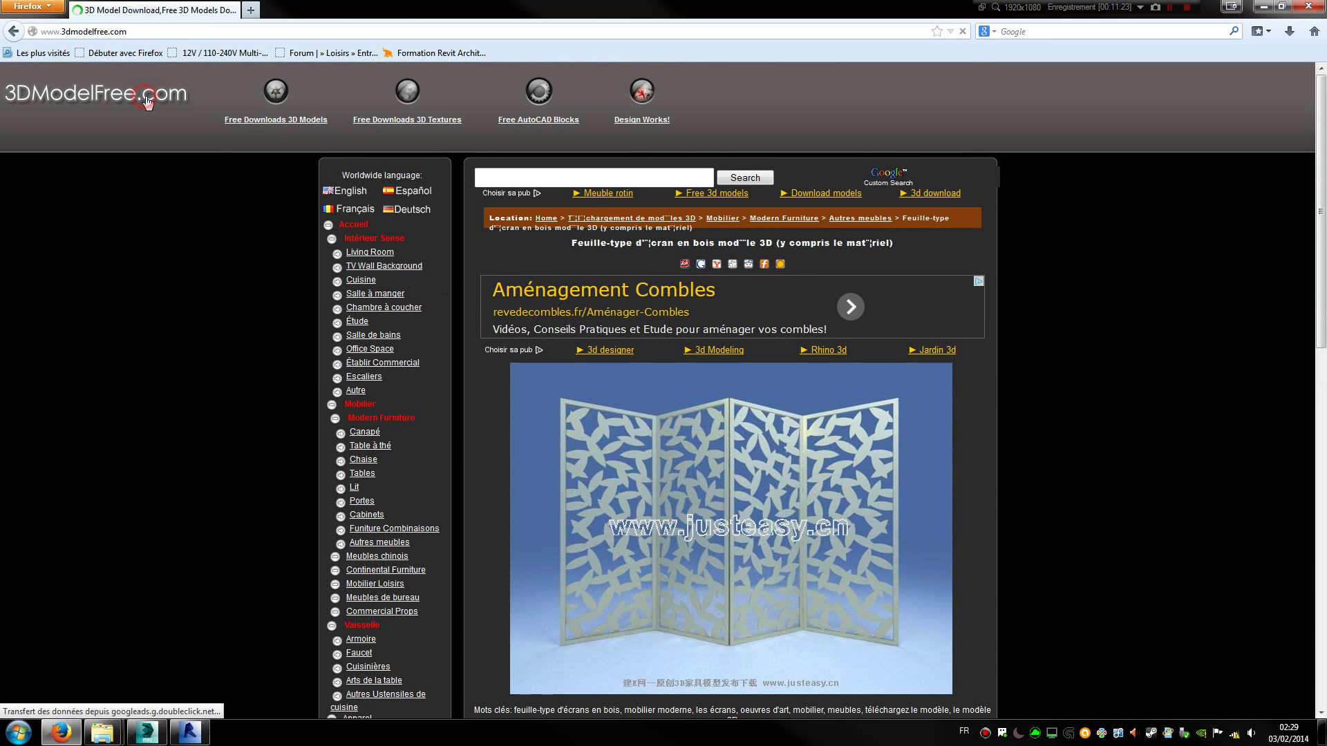
{"action": "scroll", "coordinate": [708, 363], "scroll_direction": "down", "scroll_amount": 15}
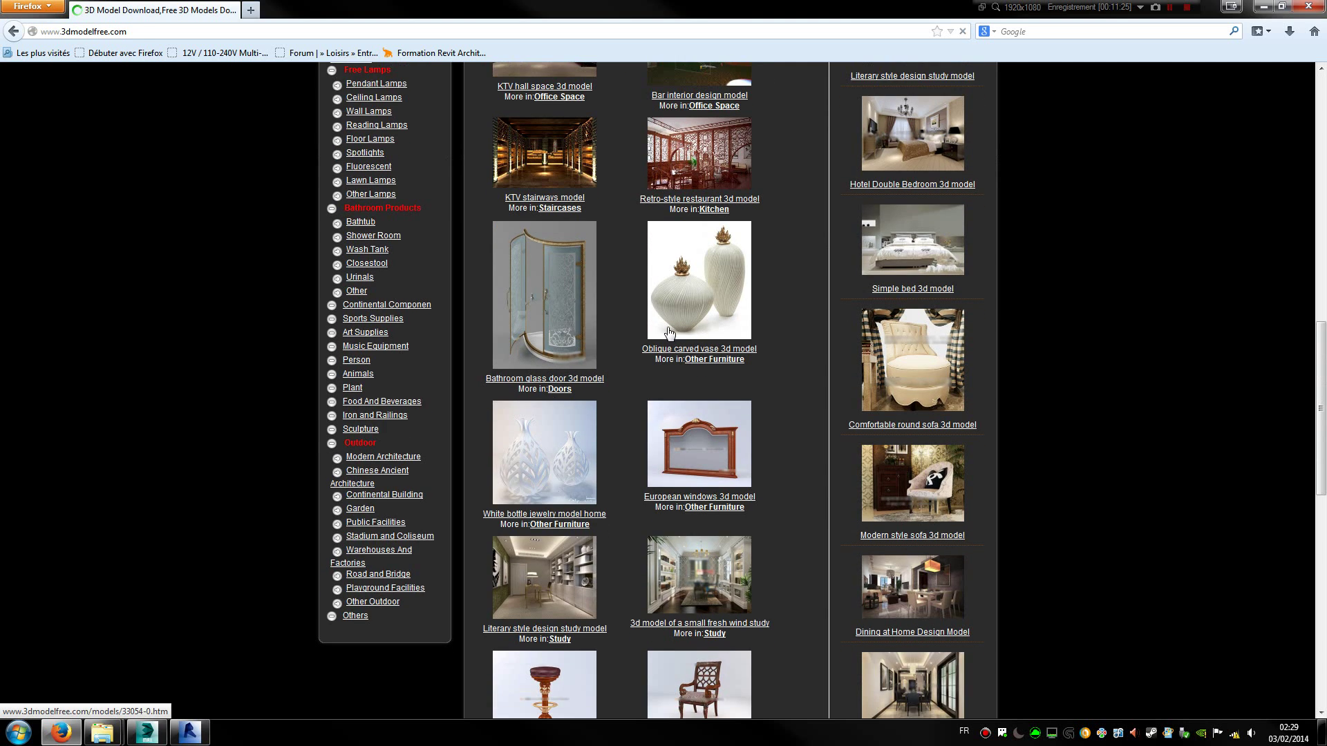
{"action": "scroll", "coordinate": [669, 333], "scroll_direction": "up", "scroll_amount": 4}
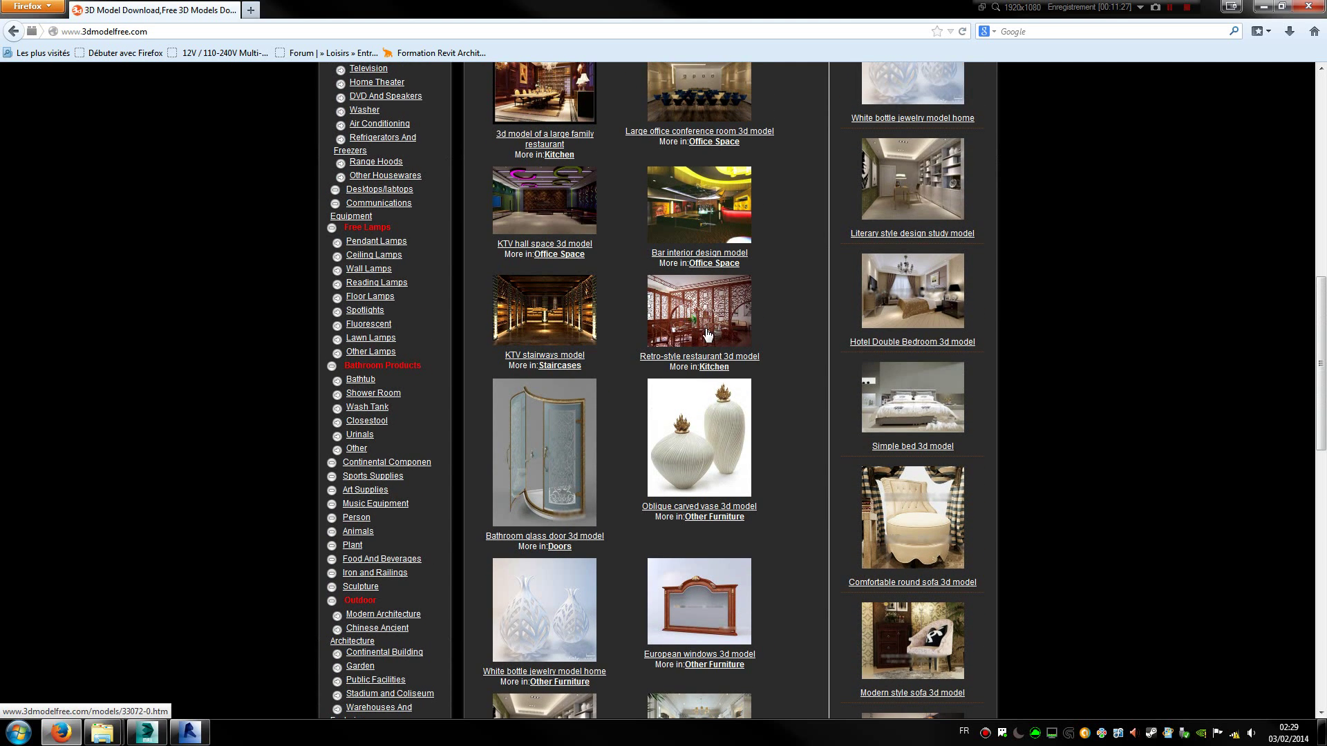
{"action": "scroll", "coordinate": [564, 293], "scroll_direction": "down", "scroll_amount": 12}
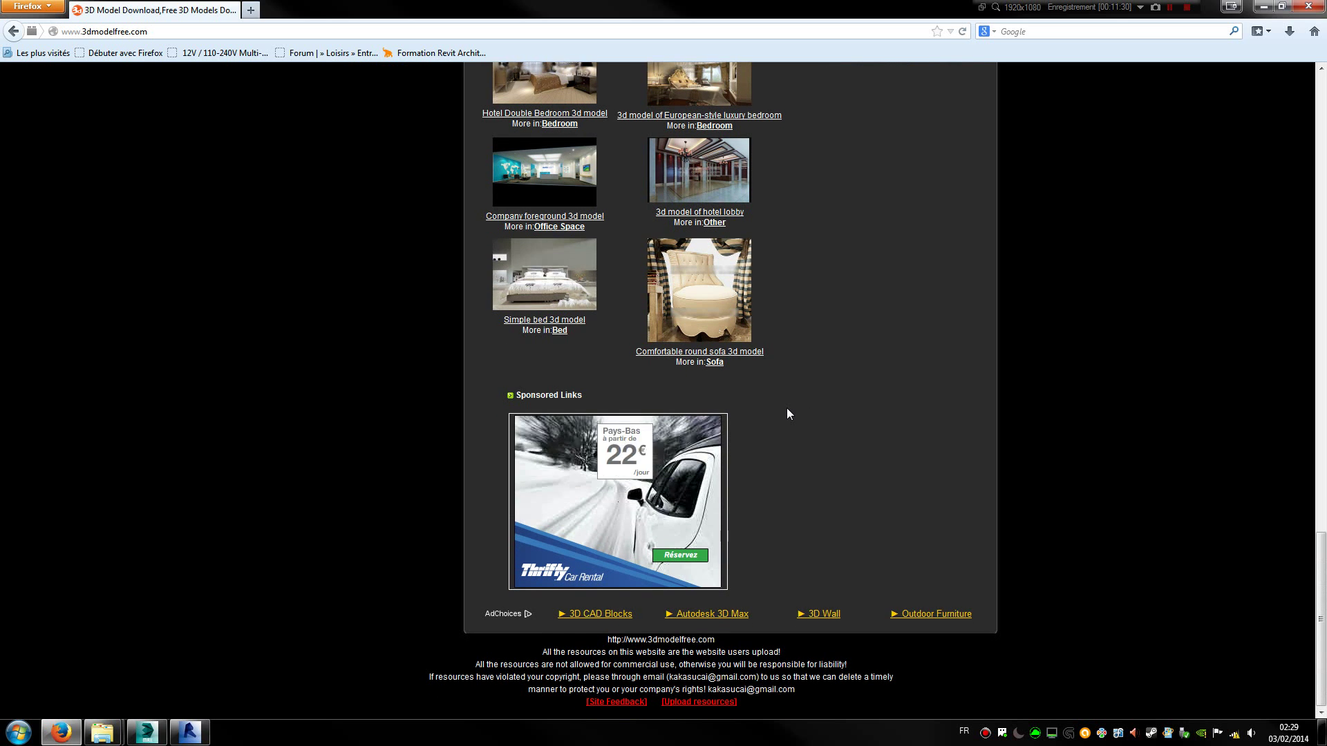
{"action": "scroll", "coordinate": [786, 411], "scroll_direction": "up", "scroll_amount": 14}
{"action": "scroll", "coordinate": [746, 407], "scroll_direction": "up", "scroll_amount": 10}
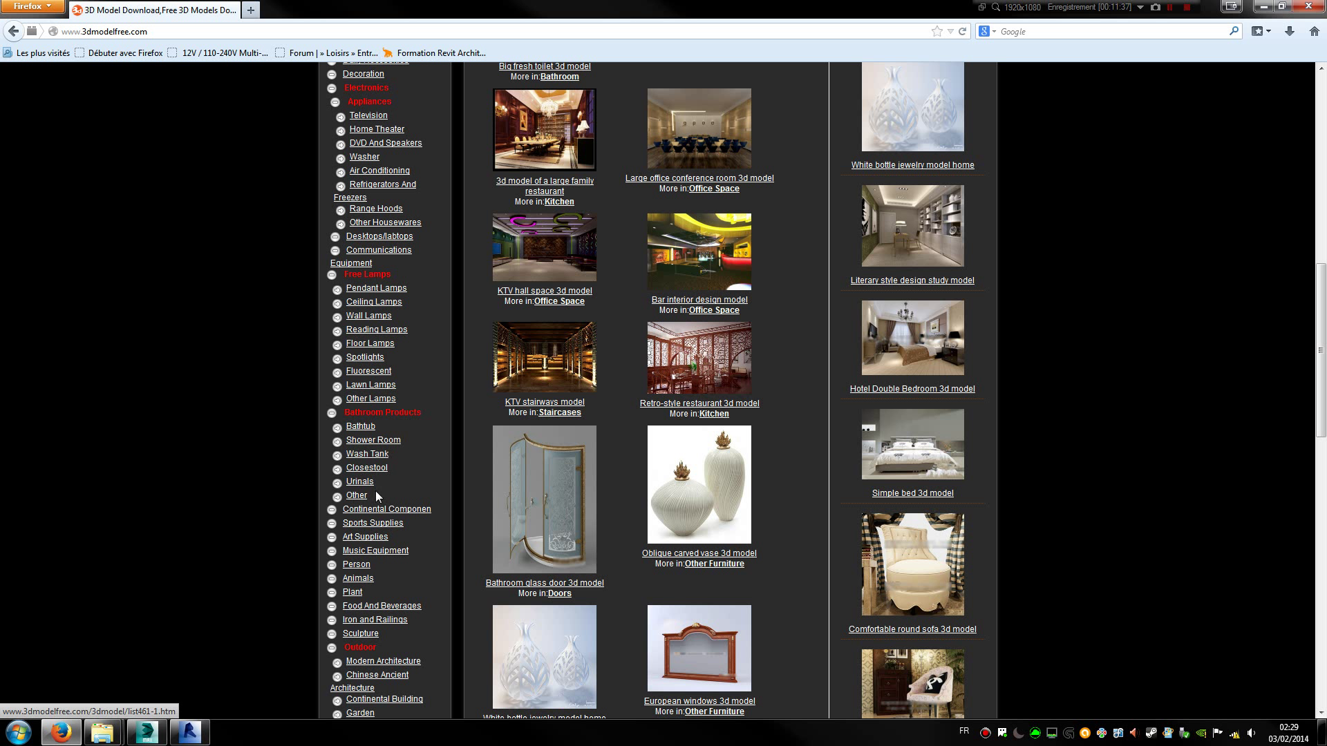
{"action": "scroll", "coordinate": [416, 555], "scroll_direction": "down", "scroll_amount": 2}
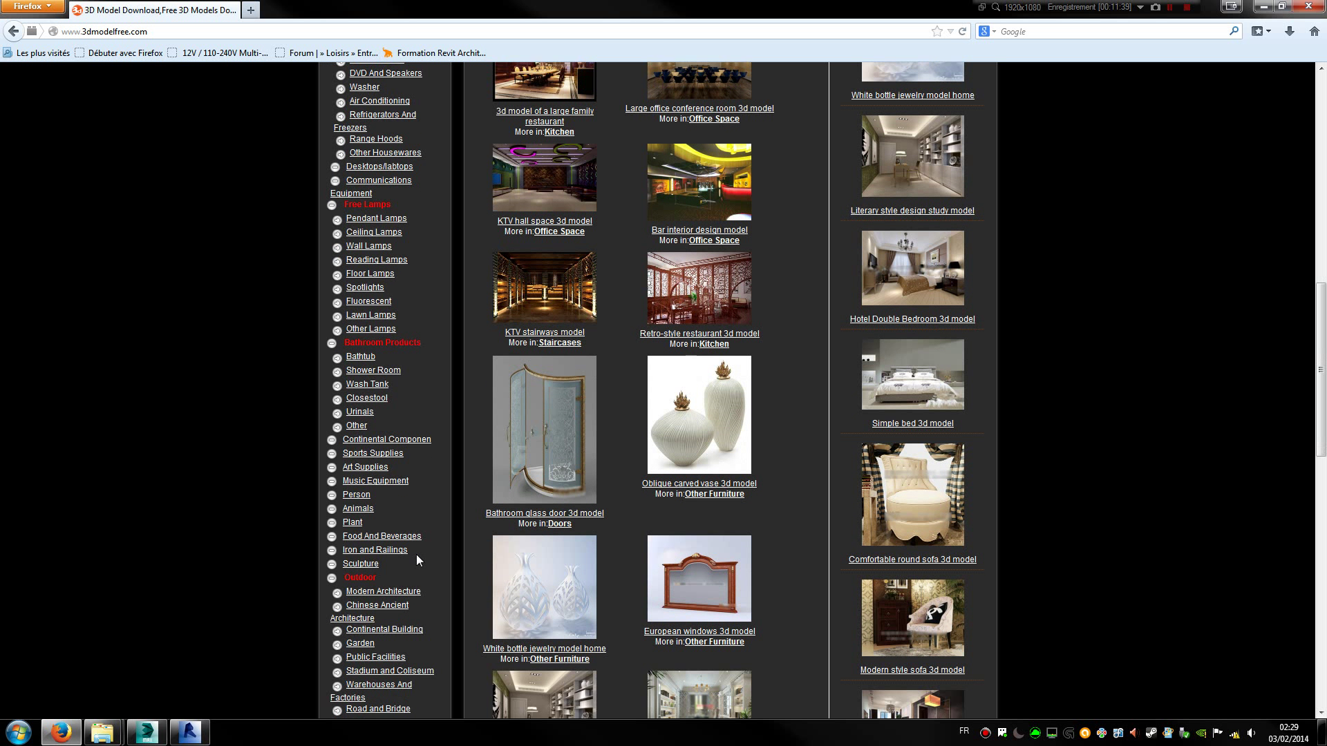
Open the Food And Beverages category and look through its free 3D models
{"action": "left_click", "coordinate": [411, 529]}
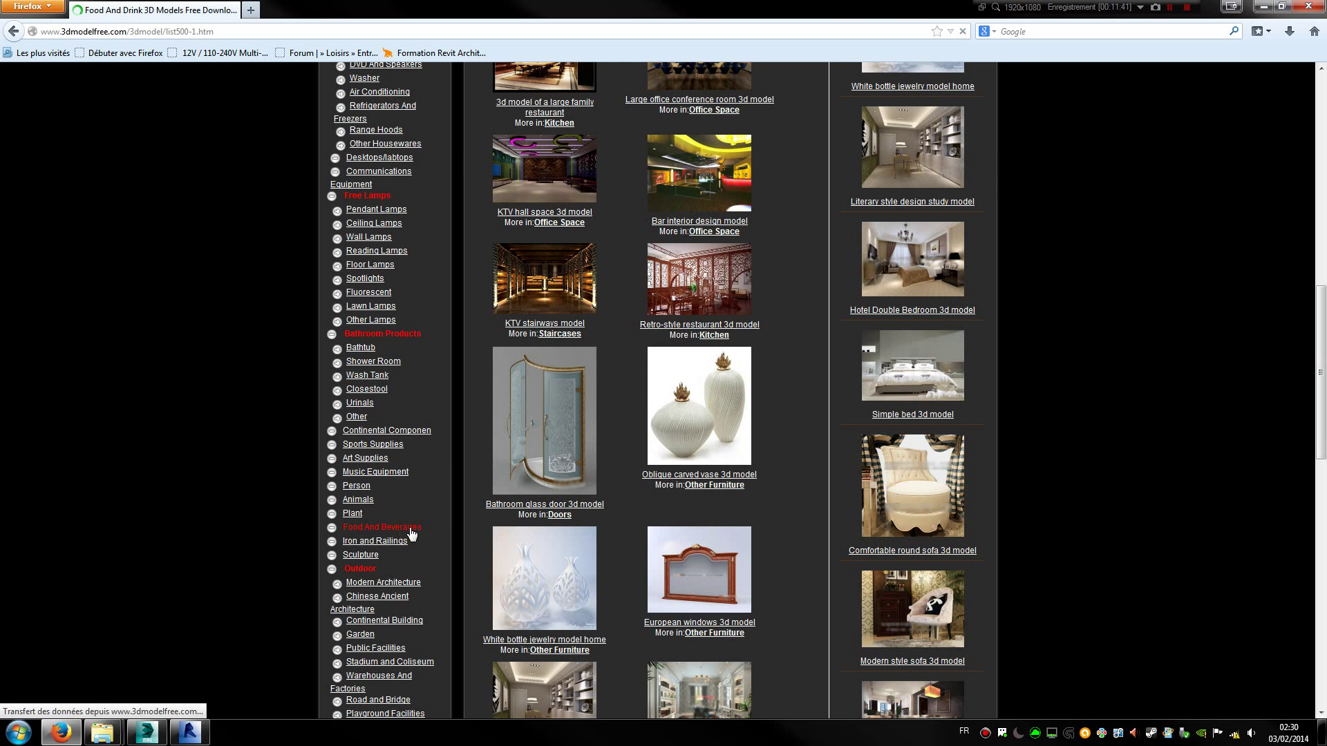
{"action": "scroll", "coordinate": [411, 513], "scroll_direction": "down", "scroll_amount": 12}
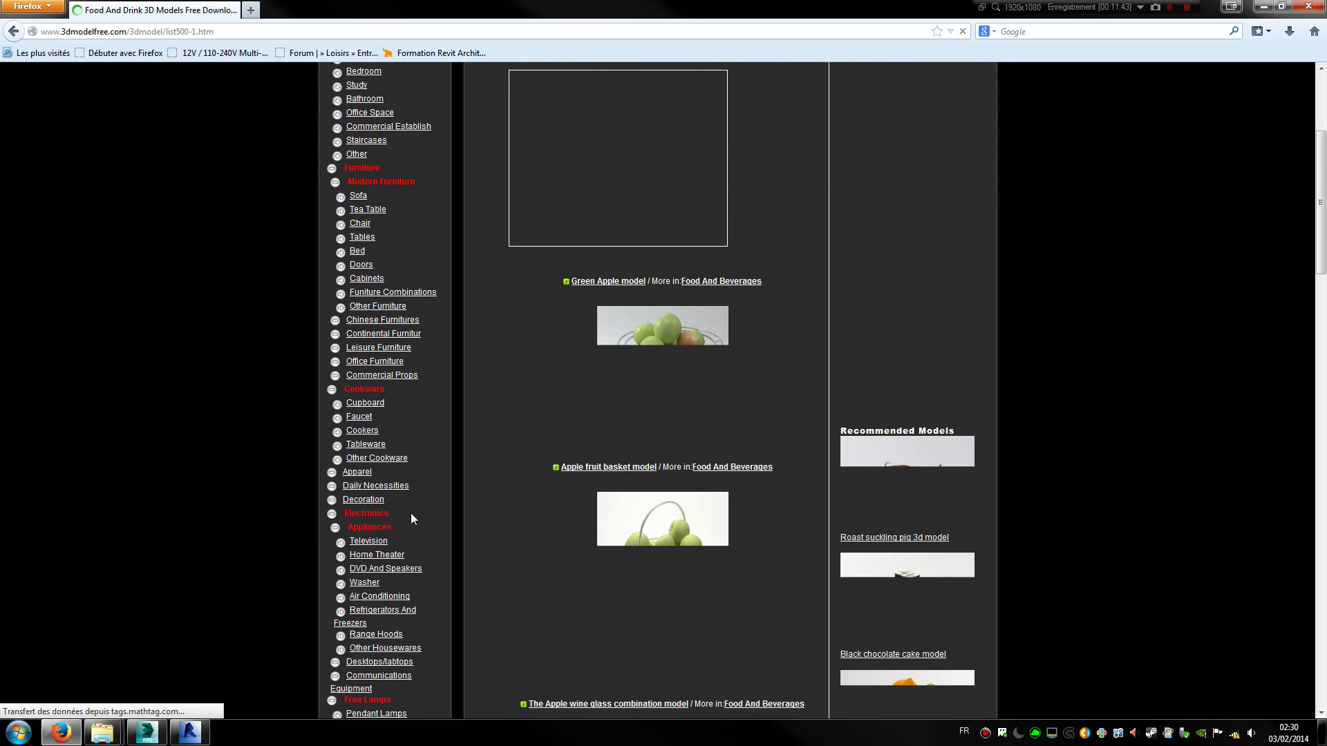
{"action": "scroll", "coordinate": [411, 514], "scroll_direction": "down", "scroll_amount": 8}
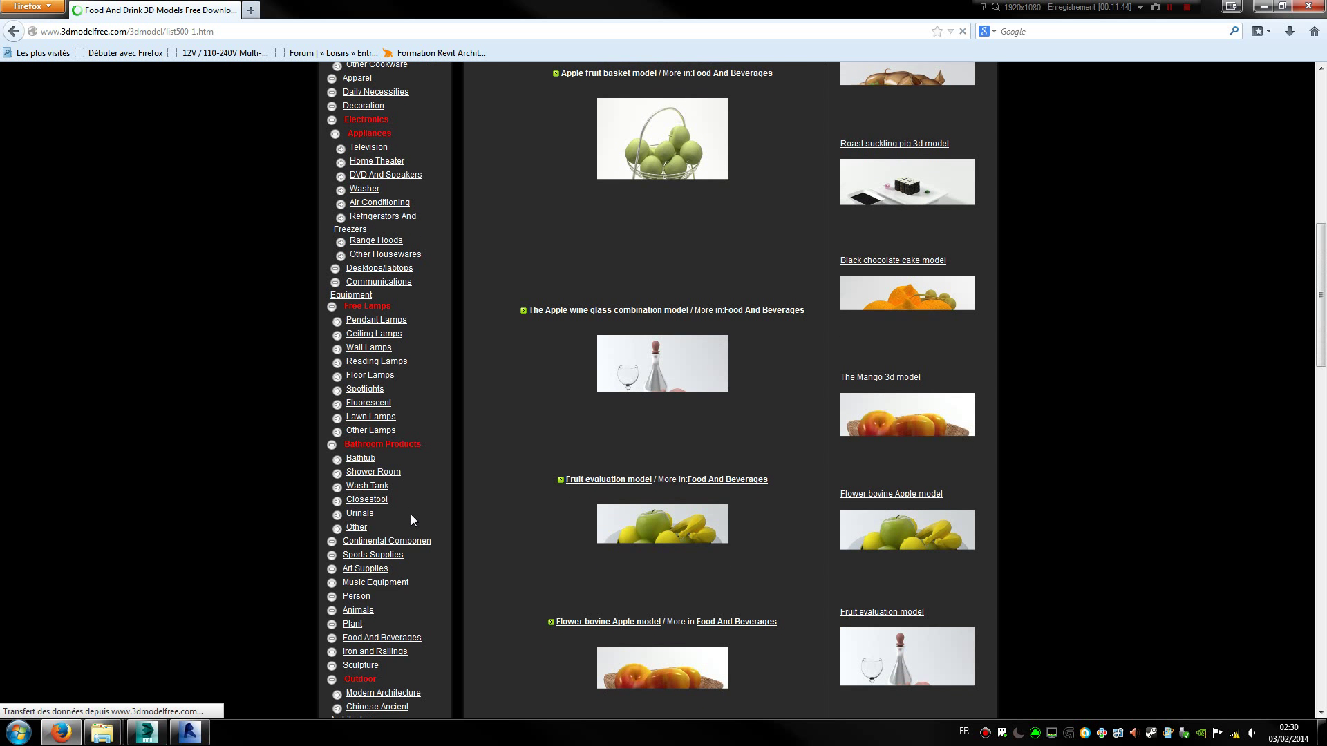
{"action": "scroll", "coordinate": [409, 516], "scroll_direction": "down", "scroll_amount": 2}
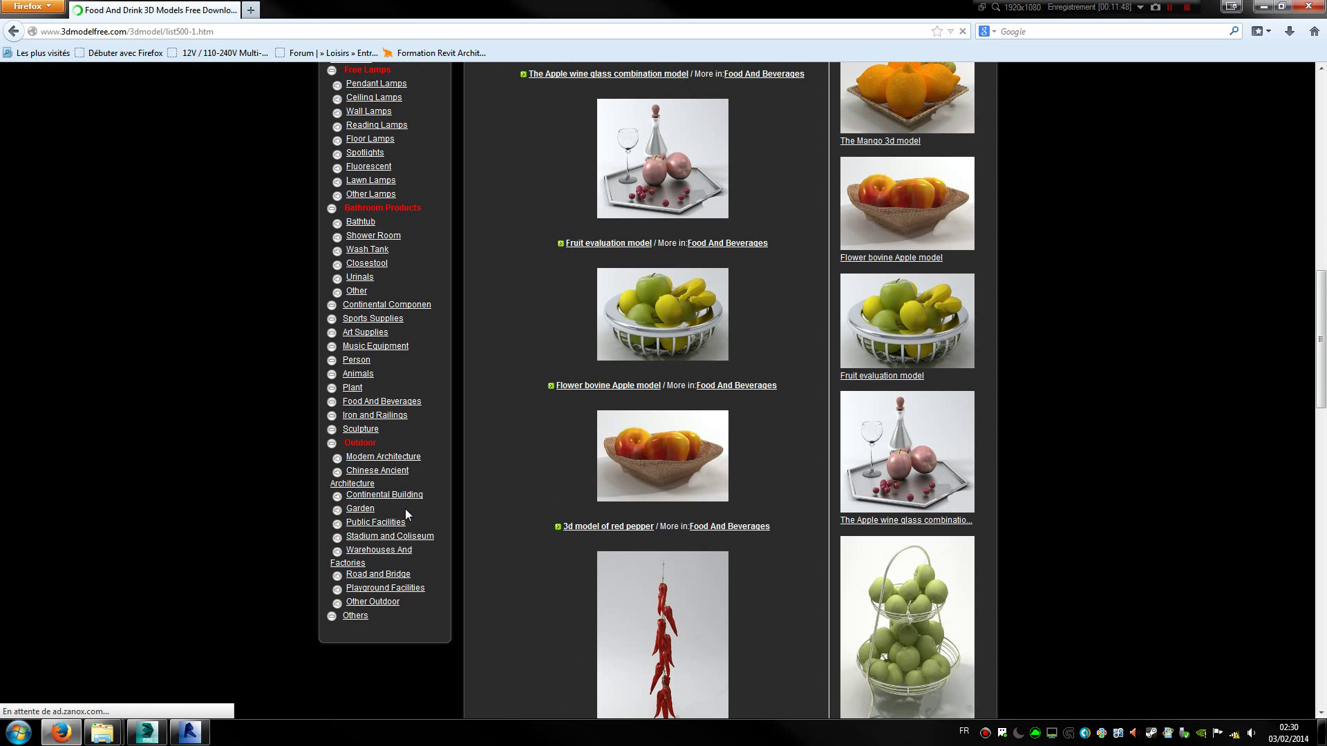
{"action": "scroll", "coordinate": [405, 508], "scroll_direction": "up", "scroll_amount": 11}
{"action": "scroll", "coordinate": [379, 350], "scroll_direction": "up", "scroll_amount": 3}
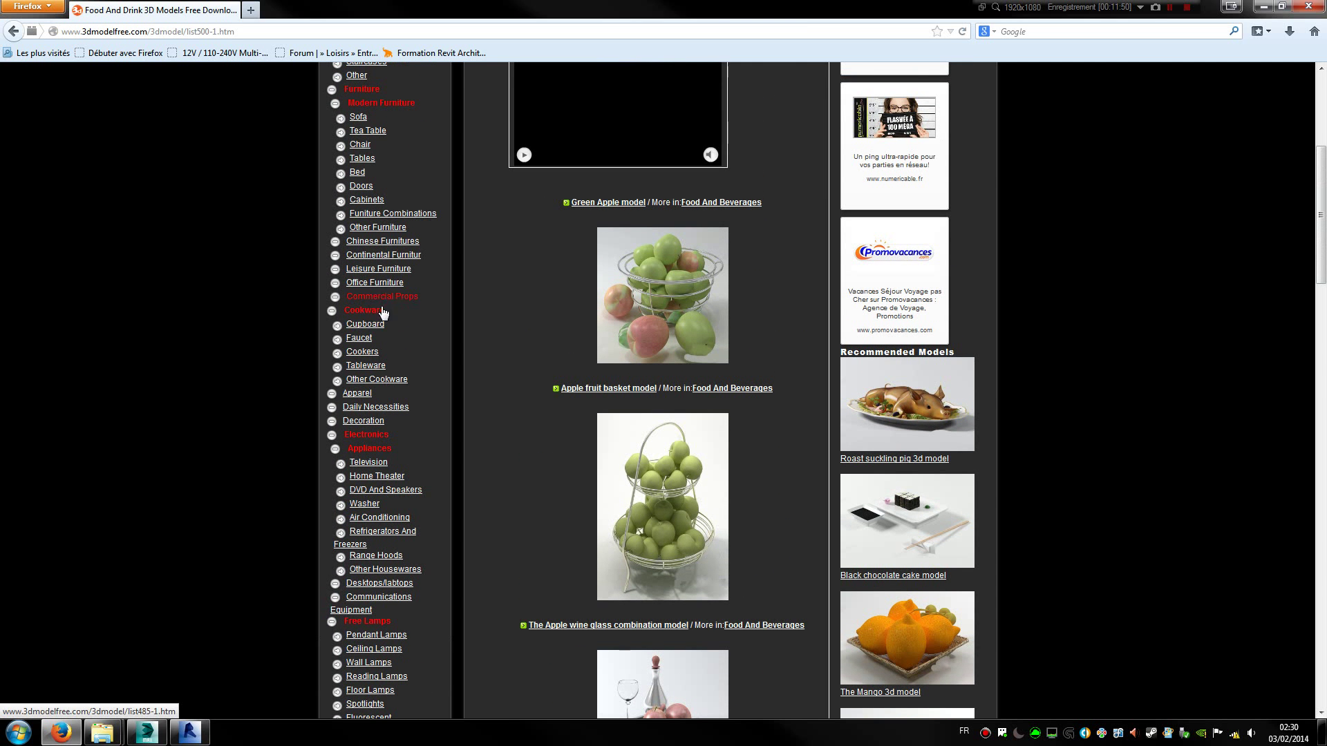
{"action": "scroll", "coordinate": [383, 207], "scroll_direction": "up", "scroll_amount": 2}
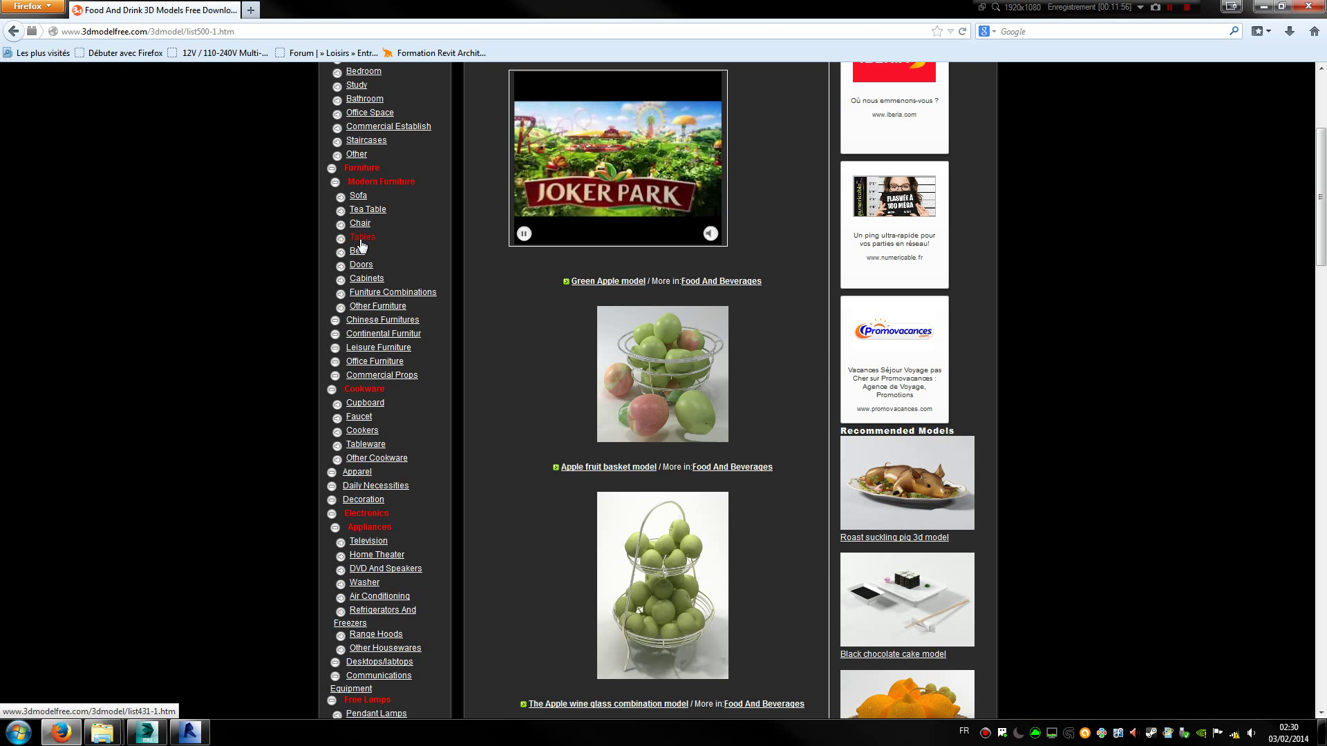
Open the Tables category under Modern Furniture and look through its models down to the page's end
{"action": "left_click", "coordinate": [361, 240]}
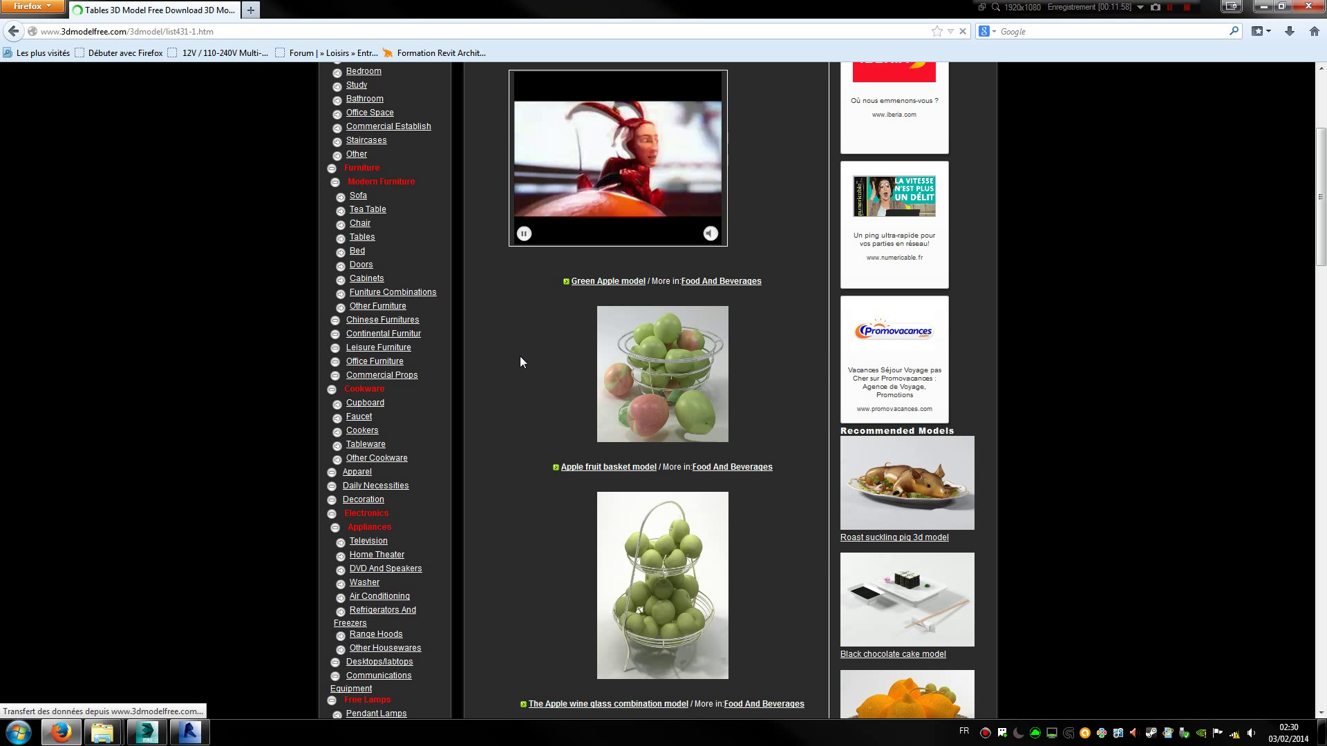
{"action": "scroll", "coordinate": [554, 425], "scroll_direction": "down", "scroll_amount": 8}
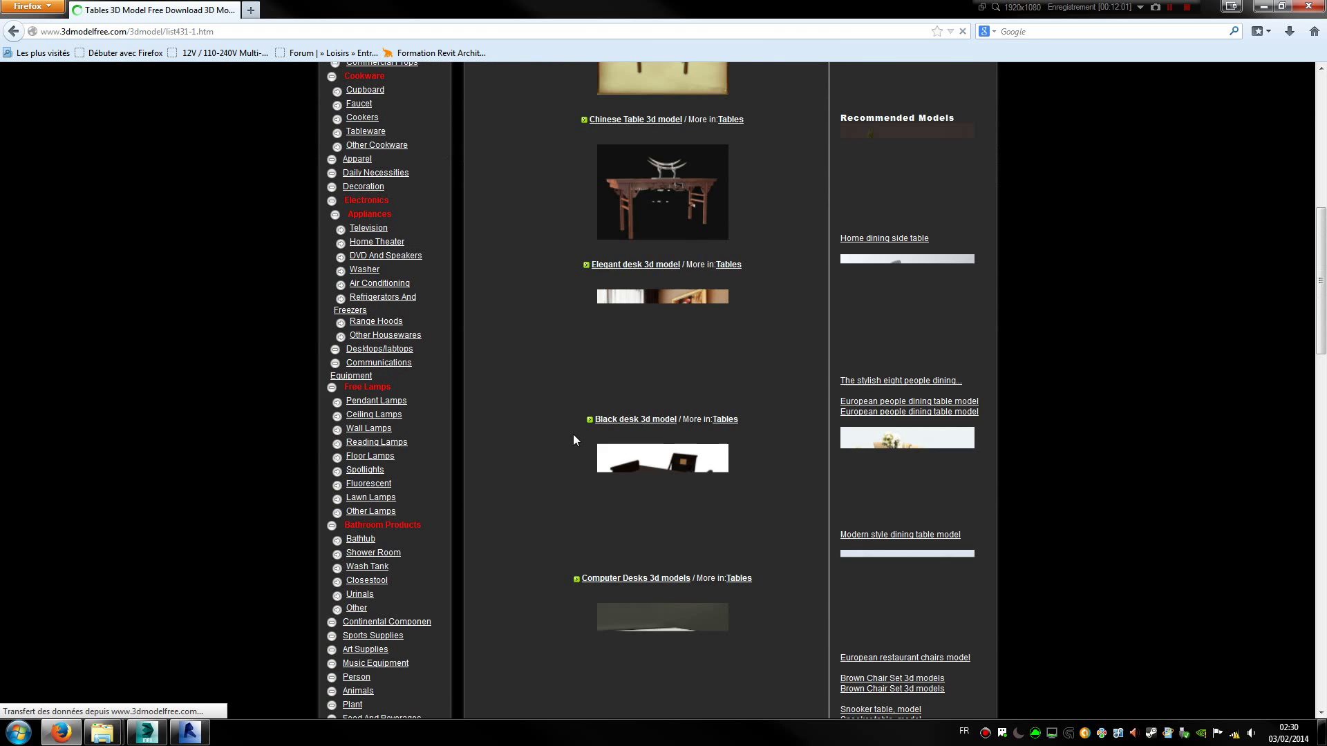
{"action": "scroll", "coordinate": [577, 419], "scroll_direction": "down", "scroll_amount": 8}
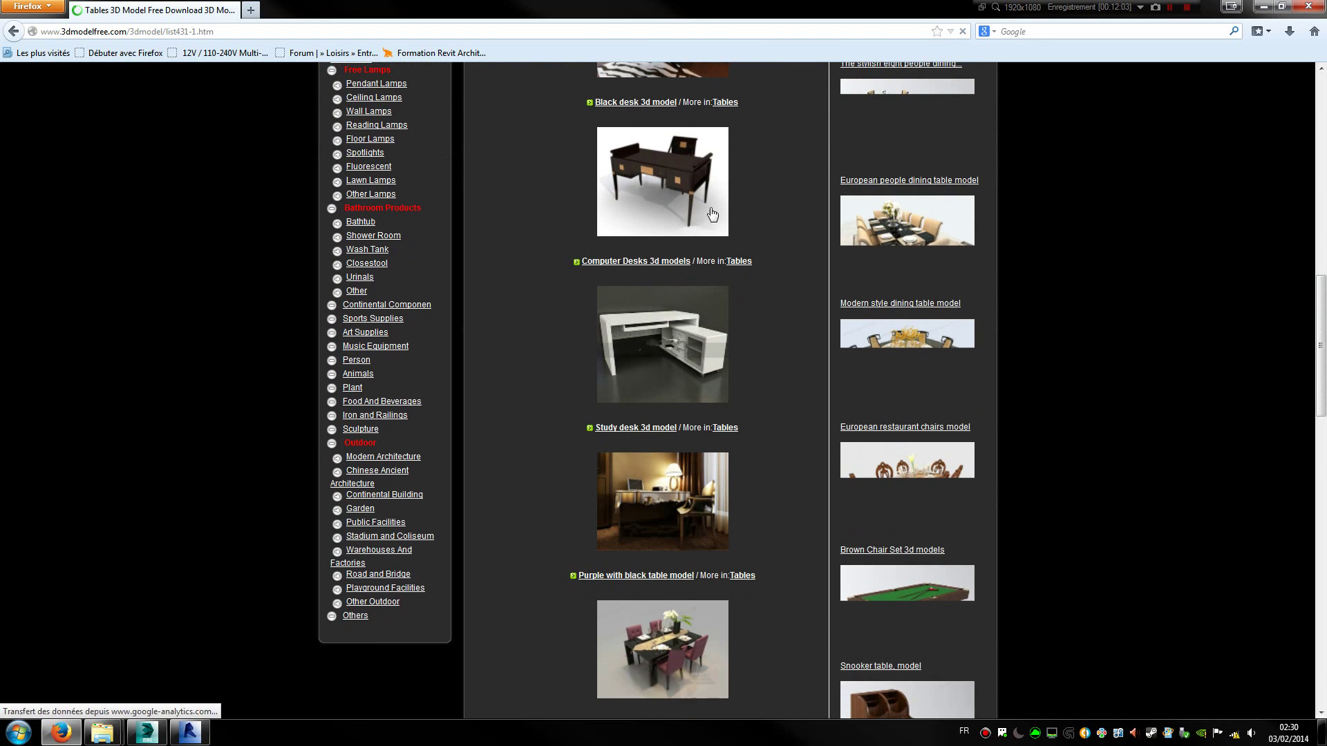
{"action": "scroll", "coordinate": [713, 215], "scroll_direction": "up", "scroll_amount": 2}
{"action": "scroll", "coordinate": [707, 303], "scroll_direction": "down", "scroll_amount": 10}
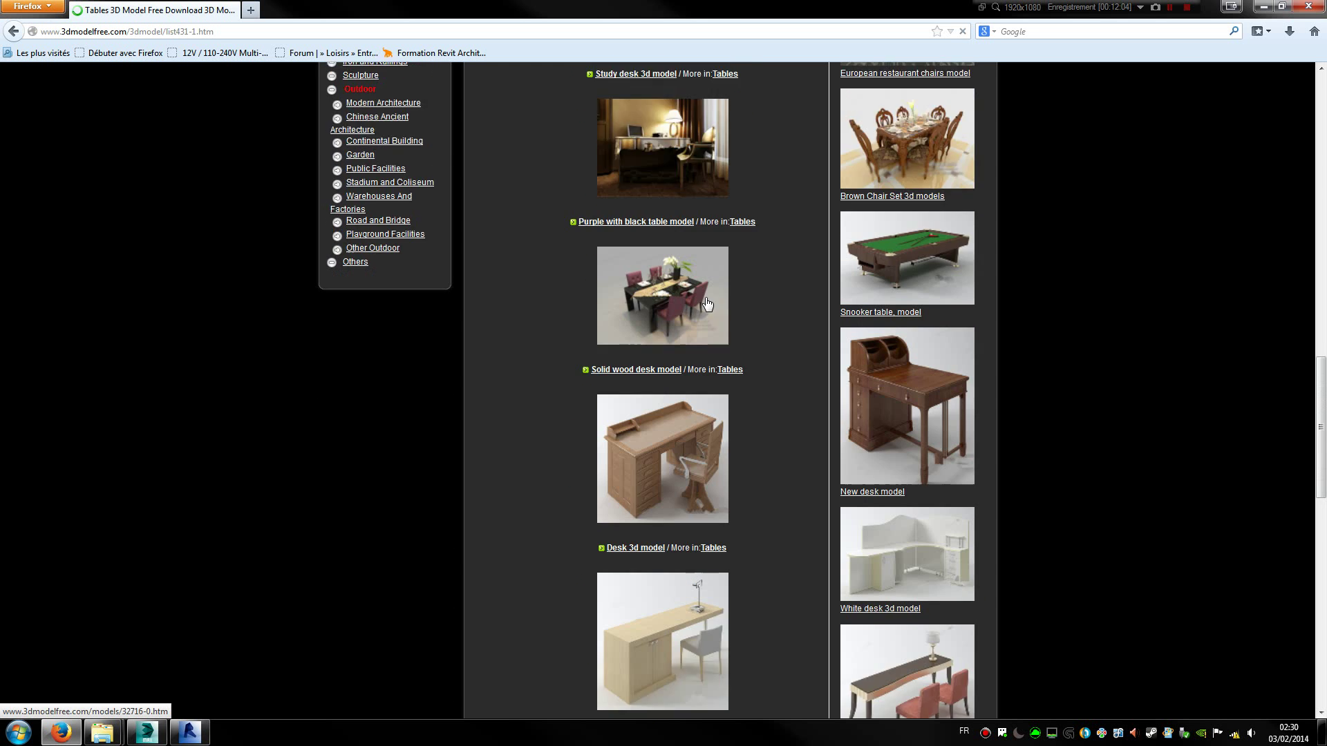
{"action": "scroll", "coordinate": [706, 303], "scroll_direction": "down", "scroll_amount": 20}
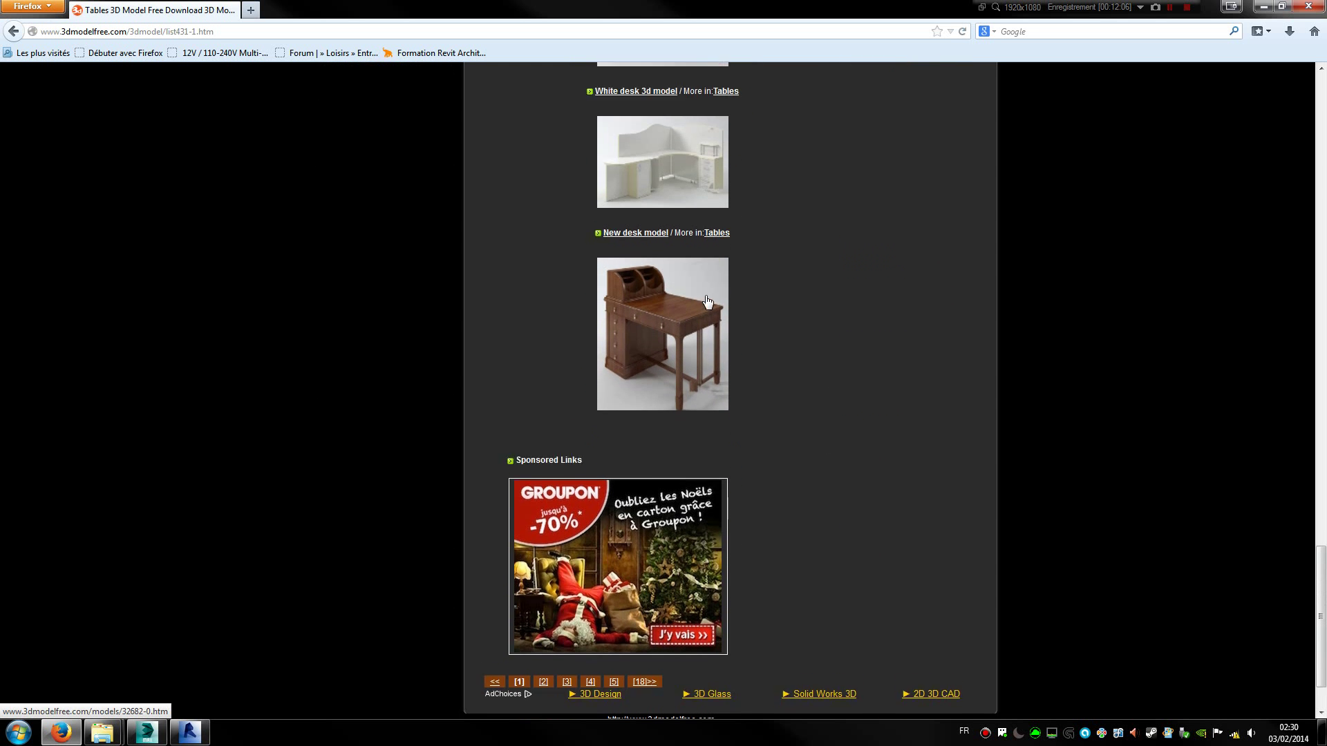
Open page 18 of the Tables listing and look through its table models down to the page links
{"action": "scroll", "coordinate": [708, 302], "scroll_direction": "down", "scroll_amount": 2}
{"action": "scroll", "coordinate": [724, 386], "scroll_direction": "up", "scroll_amount": 9}
{"action": "scroll", "coordinate": [703, 383], "scroll_direction": "down", "scroll_amount": 10}
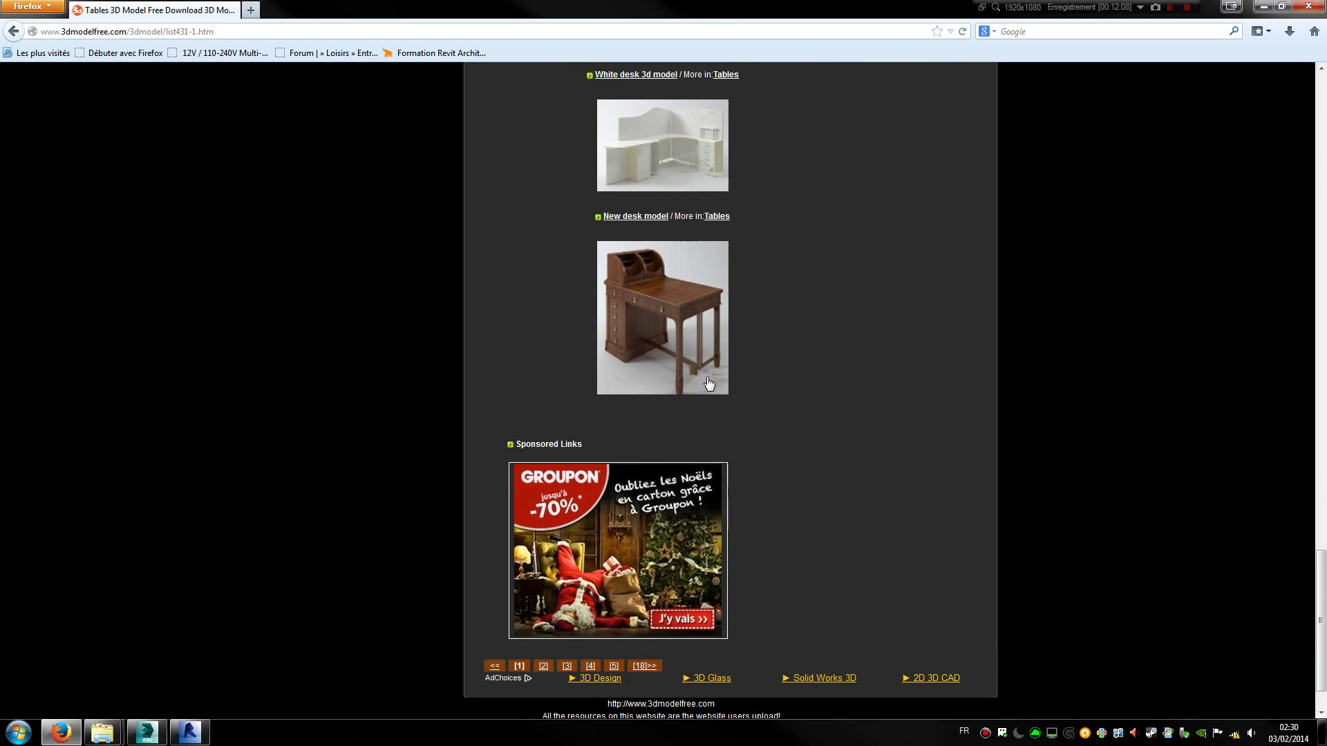
{"action": "left_click", "coordinate": [640, 604]}
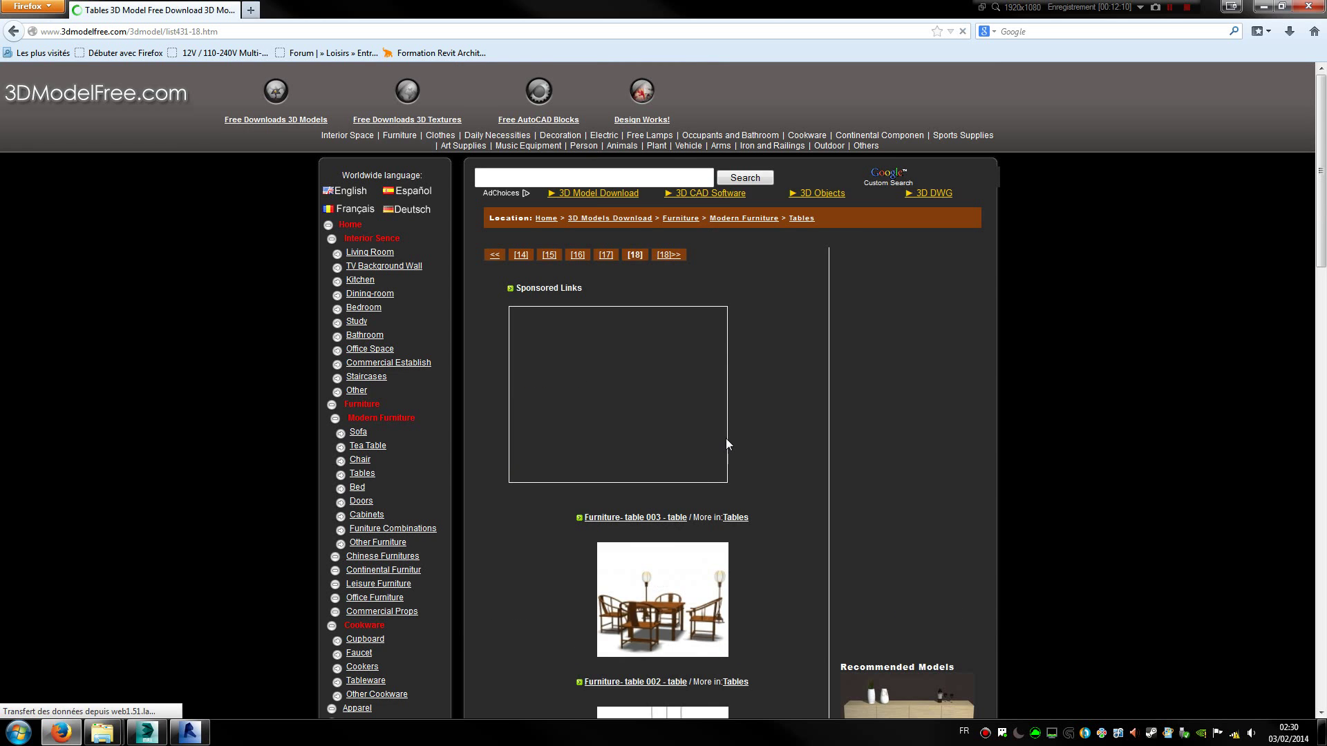
{"action": "scroll", "coordinate": [757, 429], "scroll_direction": "down", "scroll_amount": 11}
{"action": "scroll", "coordinate": [784, 405], "scroll_direction": "down", "scroll_amount": 3}
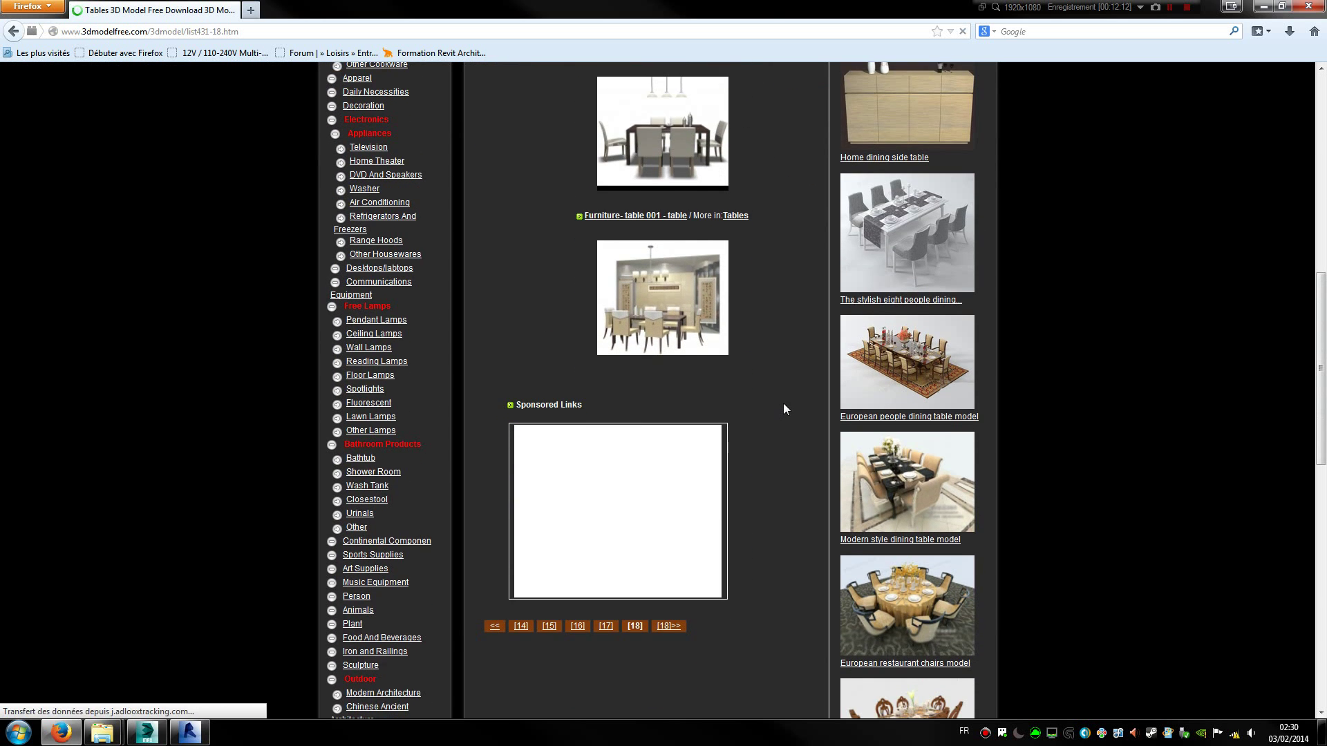
{"action": "scroll", "coordinate": [783, 406], "scroll_direction": "down", "scroll_amount": 5}
Open pages 17 and 16 of the Tables listing and look through the models on each
{"action": "left_click", "coordinate": [605, 311]}
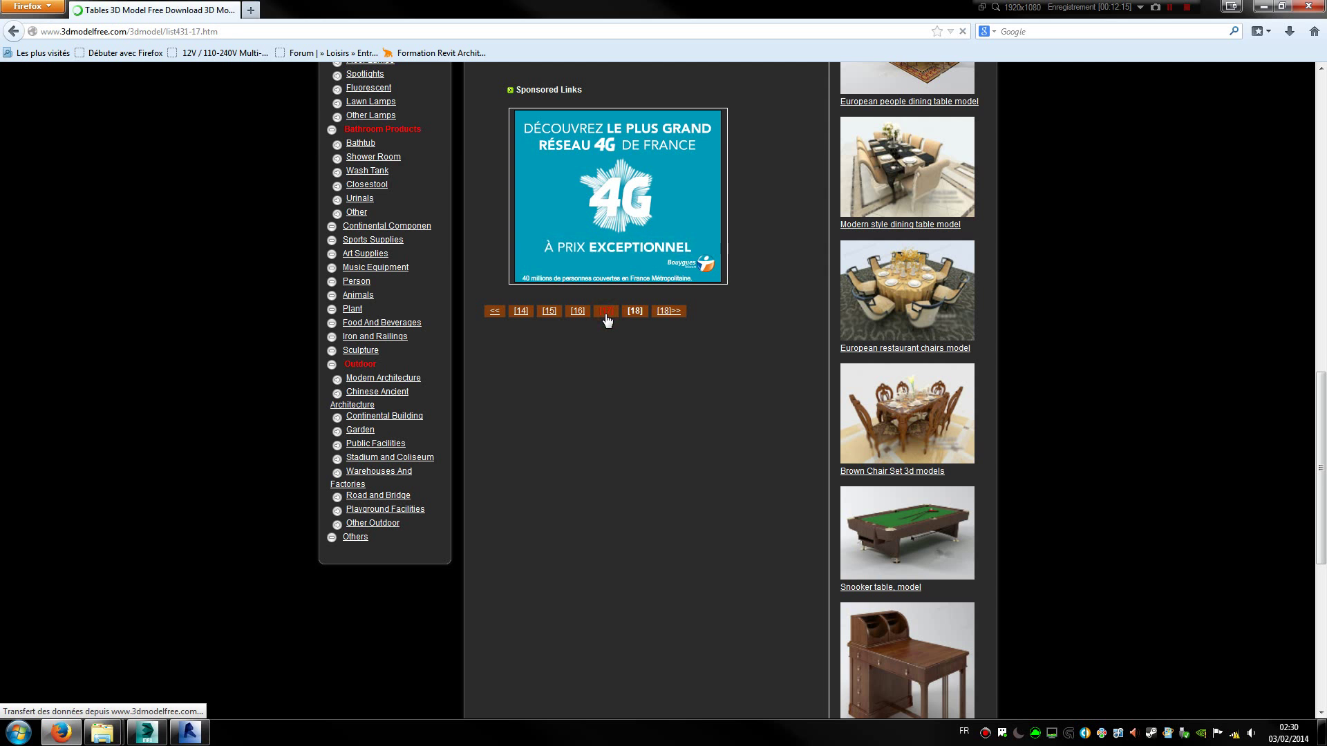
{"action": "scroll", "coordinate": [788, 396], "scroll_direction": "down", "scroll_amount": 20}
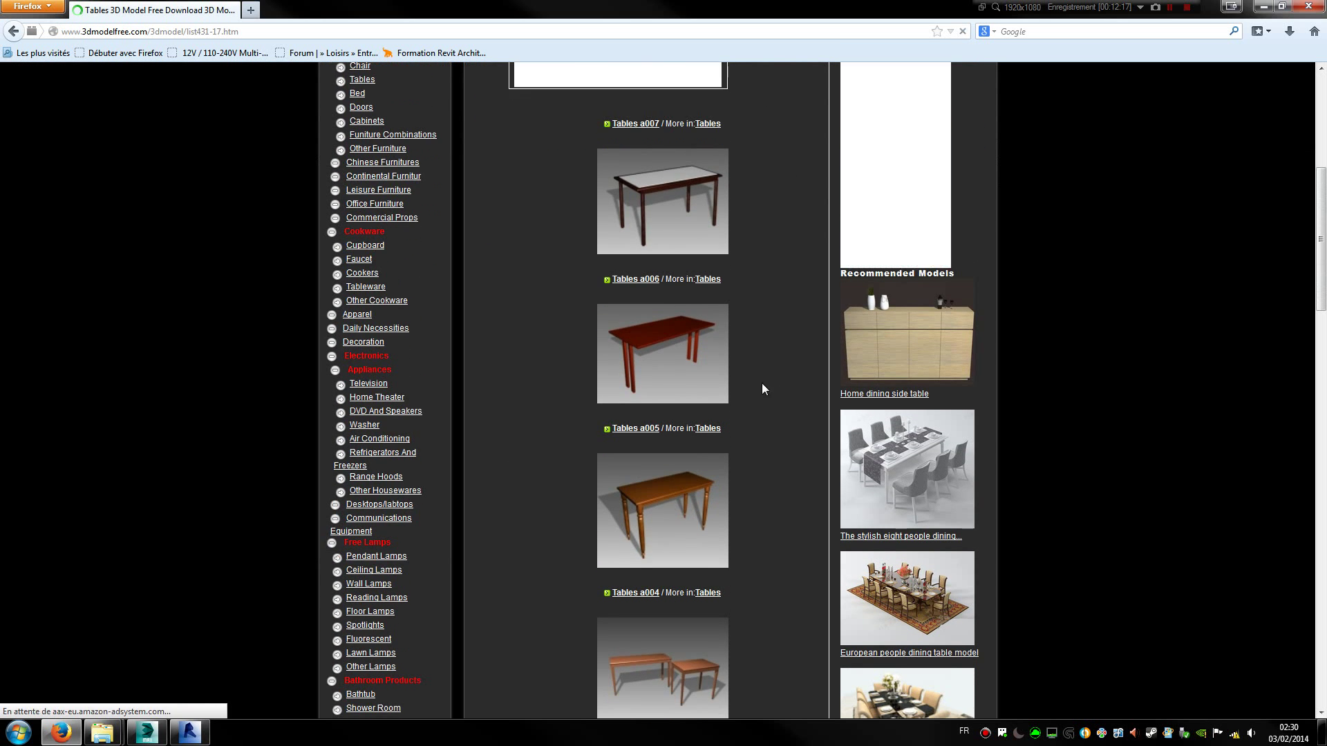
{"action": "scroll", "coordinate": [766, 392], "scroll_direction": "down", "scroll_amount": 15}
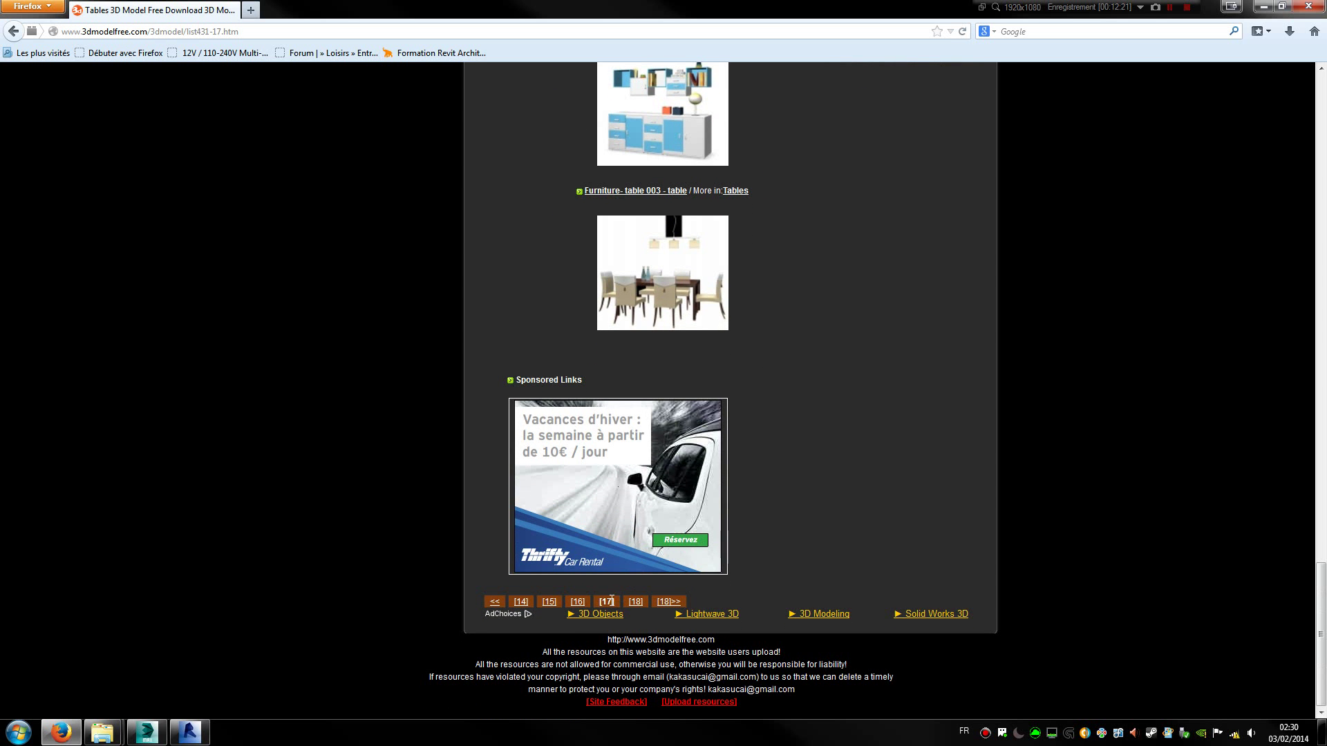
{"action": "left_click", "coordinate": [578, 603]}
{"action": "scroll", "coordinate": [768, 415], "scroll_direction": "down", "scroll_amount": 7}
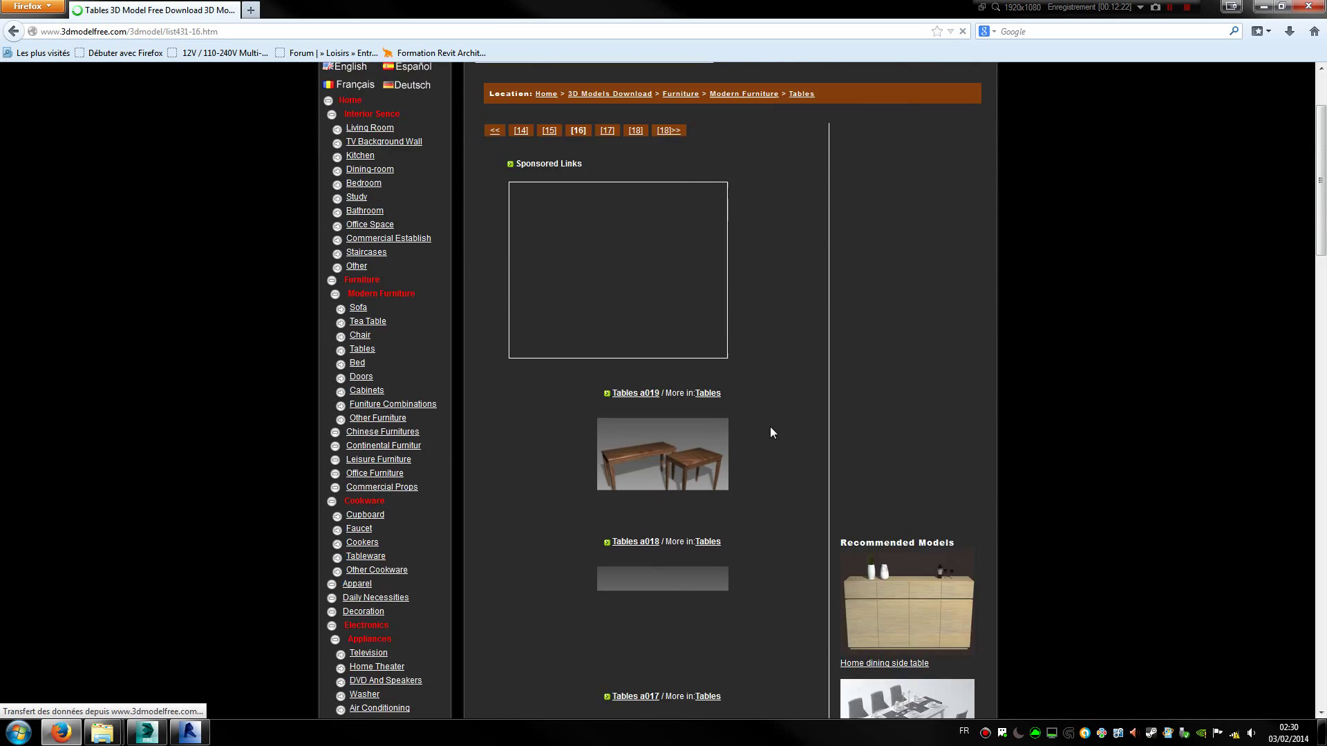
{"action": "scroll", "coordinate": [769, 418], "scroll_direction": "down", "scroll_amount": 15}
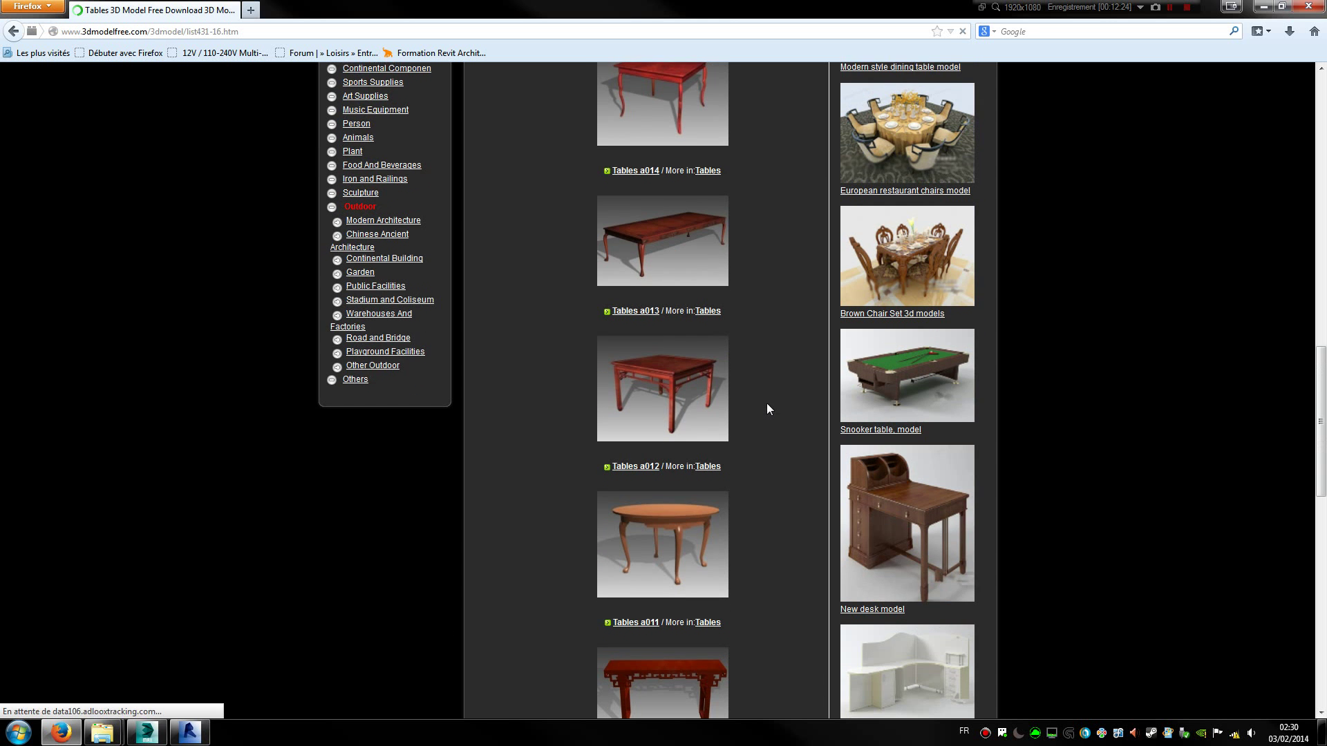
{"action": "scroll", "coordinate": [767, 400], "scroll_direction": "down", "scroll_amount": 10}
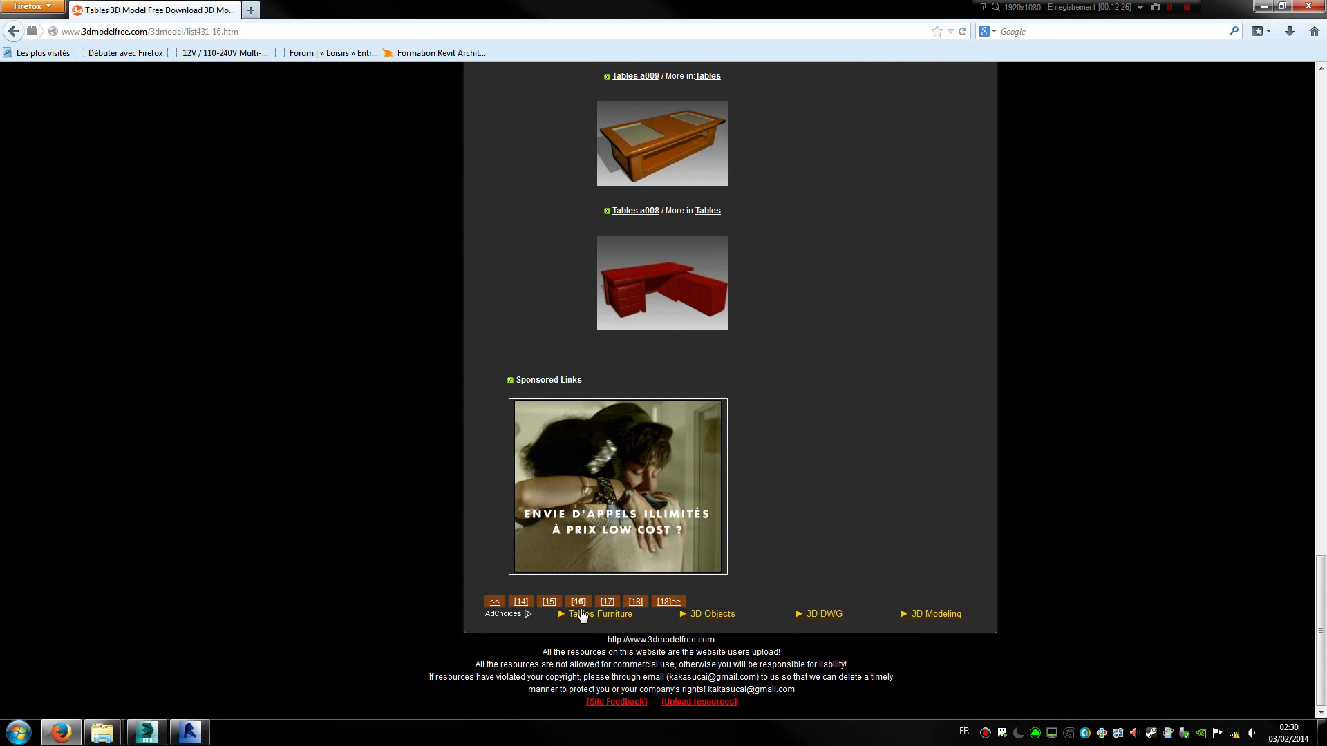
Open page 15 of the Tables listing and look through its models down to the end
{"action": "left_click", "coordinate": [602, 603]}
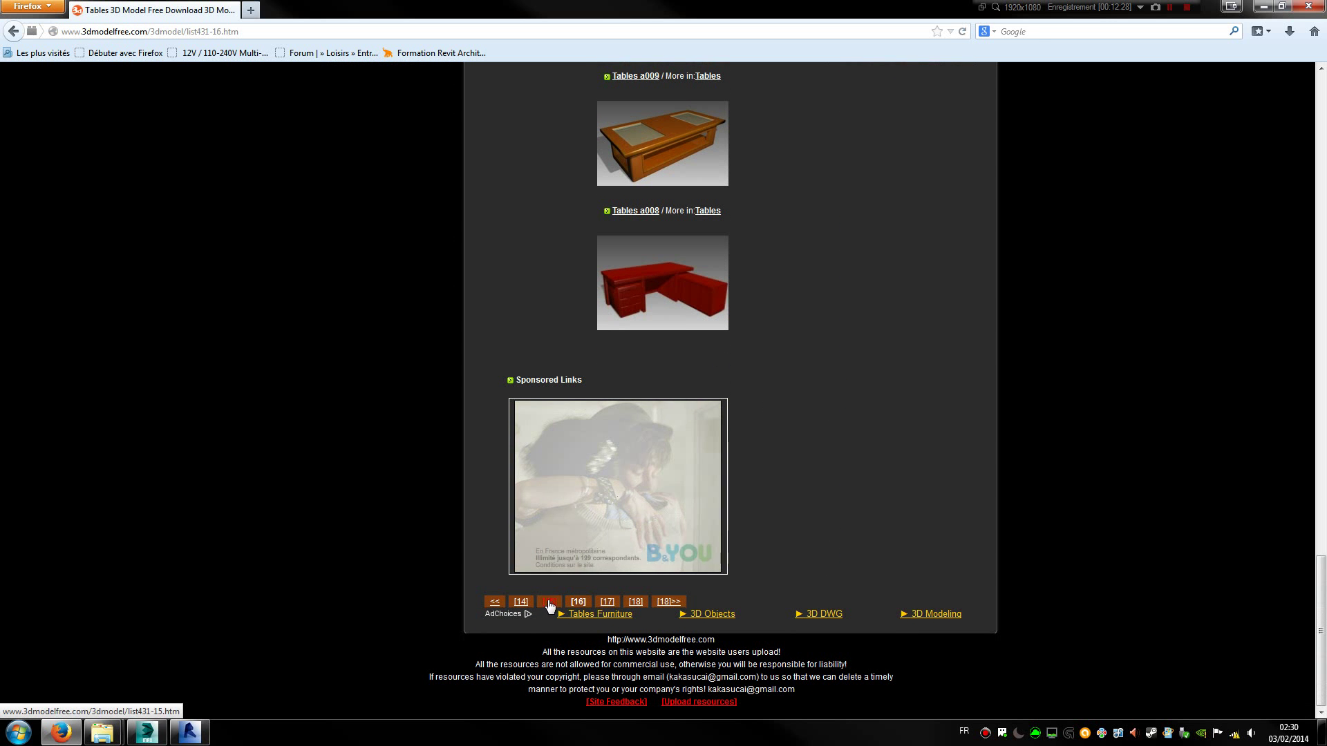
{"action": "scroll", "coordinate": [739, 343], "scroll_direction": "down", "scroll_amount": 9}
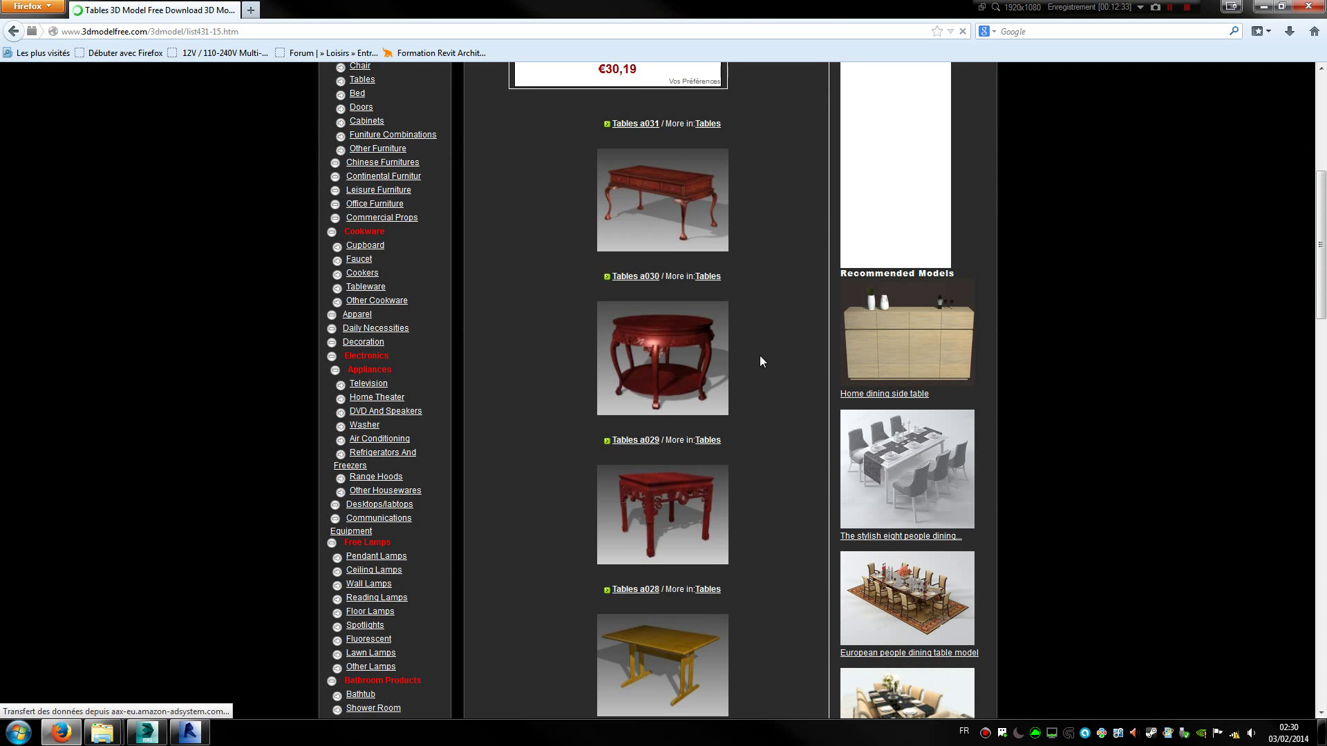
{"action": "scroll", "coordinate": [761, 355], "scroll_direction": "down", "scroll_amount": 5}
{"action": "scroll", "coordinate": [740, 318], "scroll_direction": "down", "scroll_amount": 17}
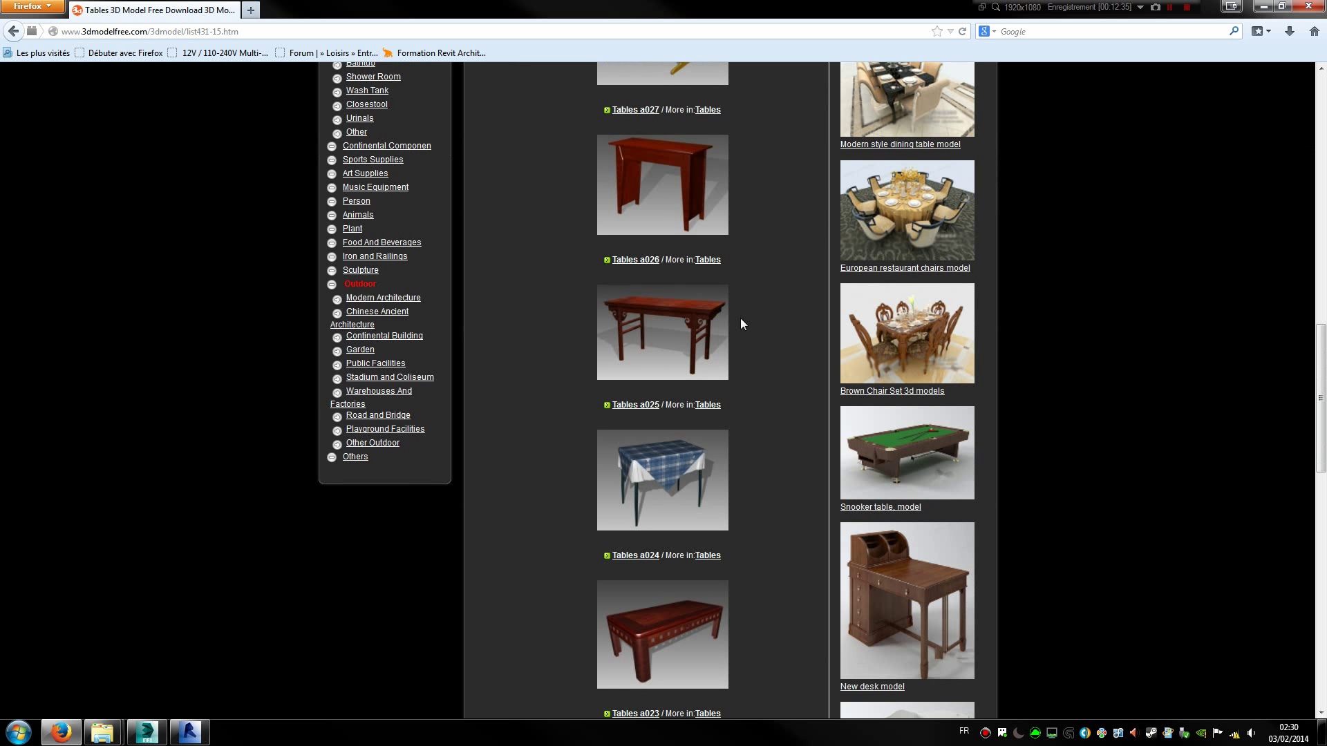
{"action": "scroll", "coordinate": [740, 318], "scroll_direction": "down", "scroll_amount": 18}
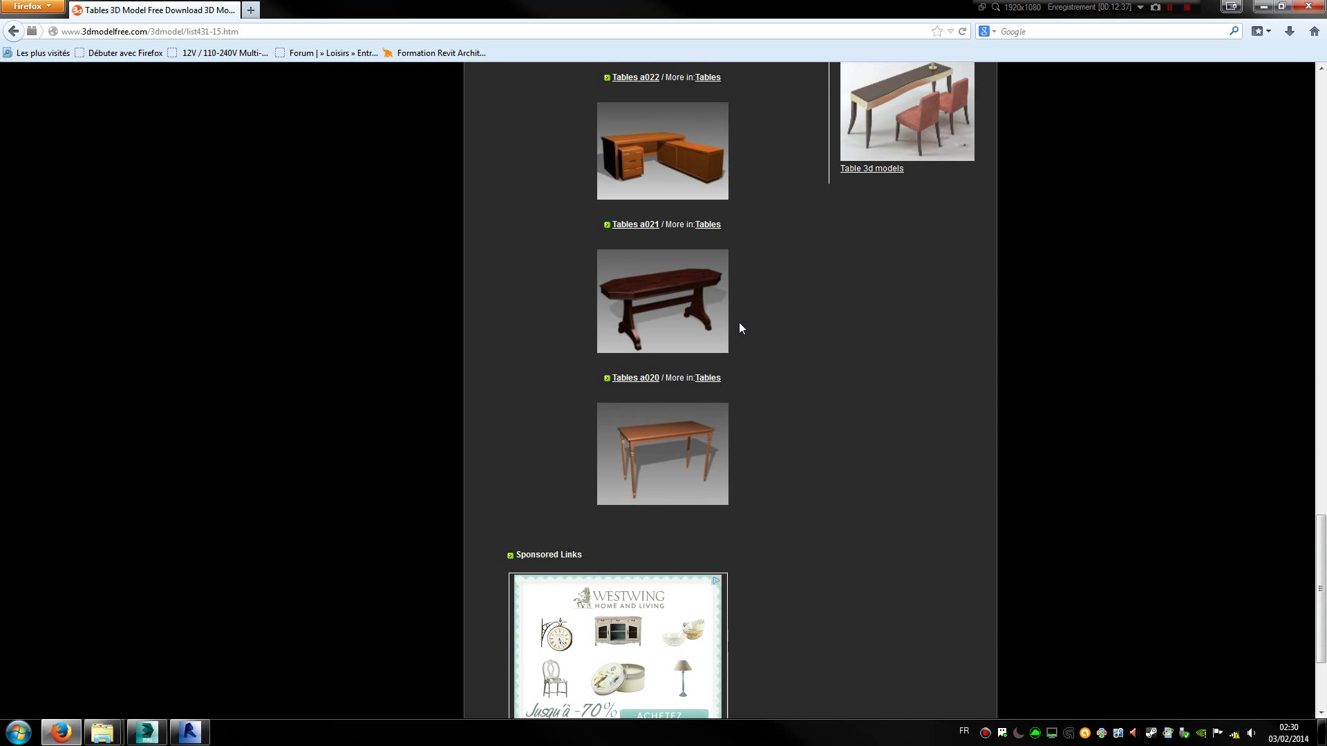
Open pages 13 and 11 of the Tables listing and look through the models on each
{"action": "left_click", "coordinate": [521, 601]}
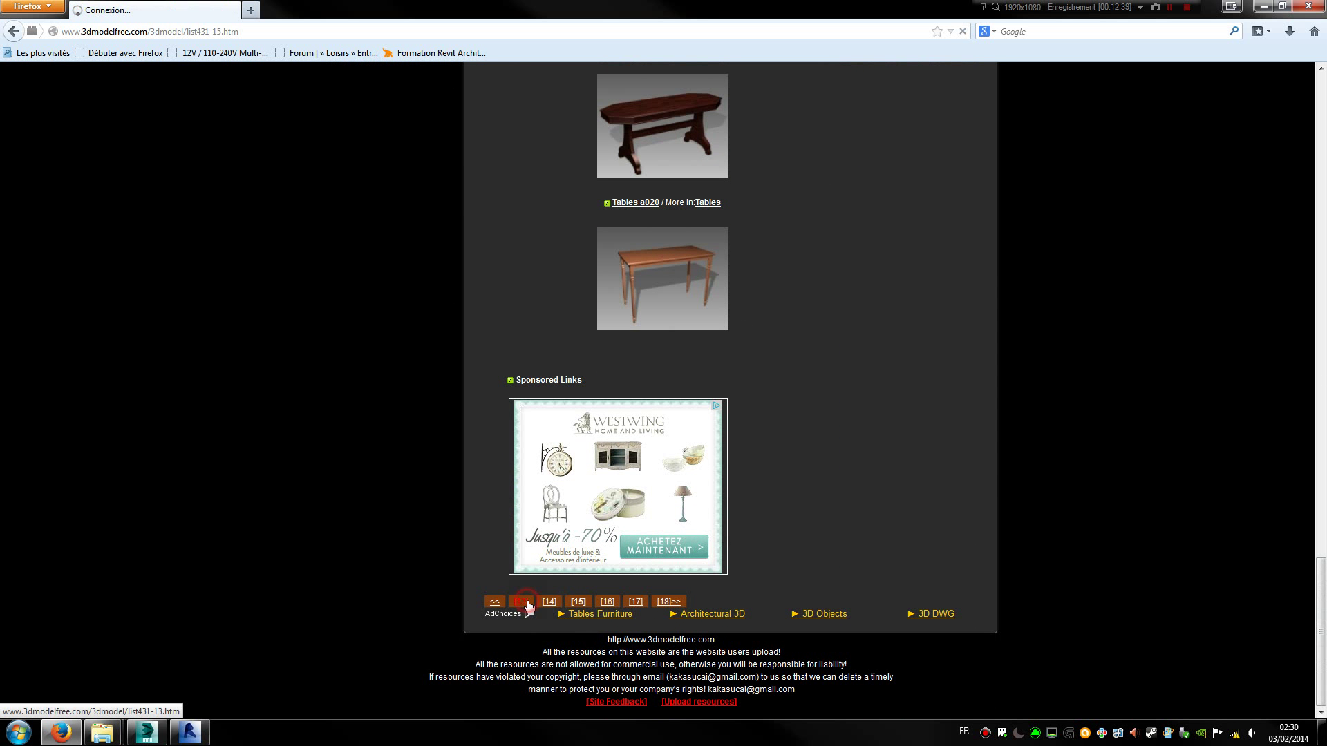
{"action": "scroll", "coordinate": [753, 446], "scroll_direction": "down", "scroll_amount": 20}
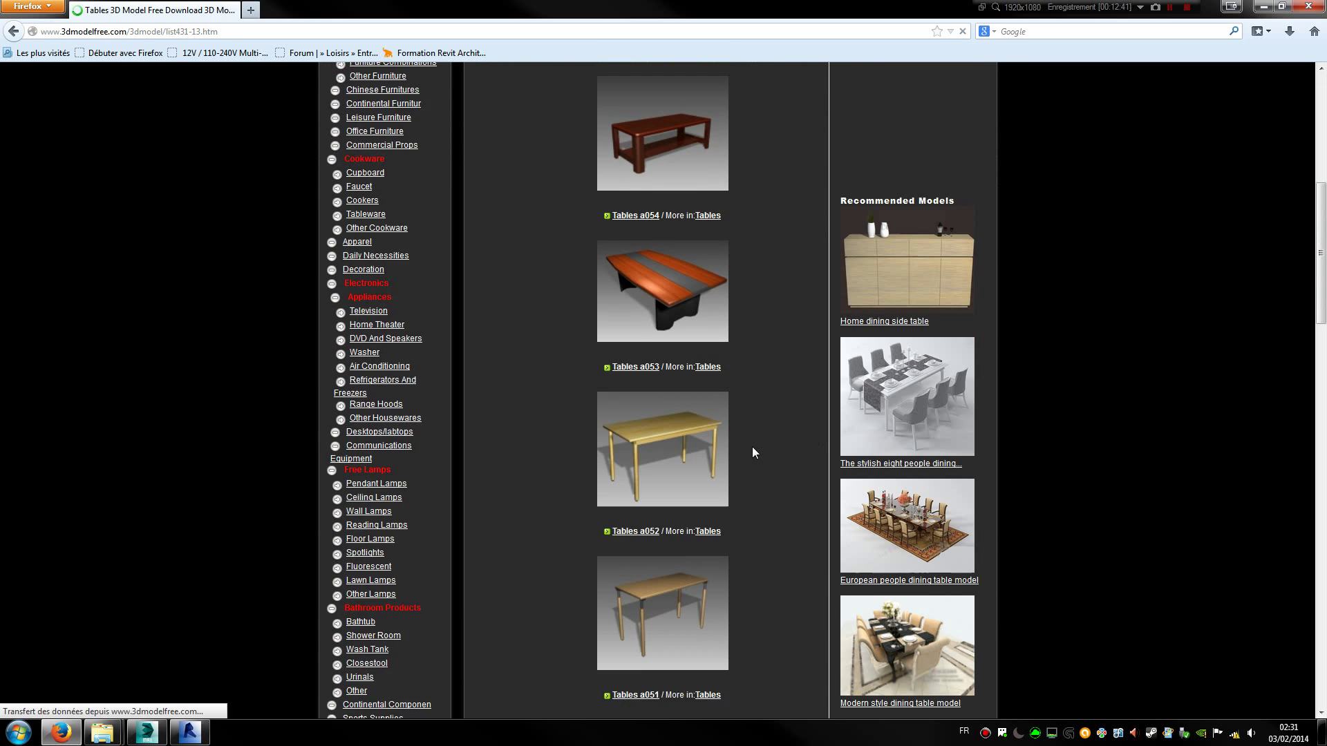
{"action": "scroll", "coordinate": [762, 441], "scroll_direction": "down", "scroll_amount": 20}
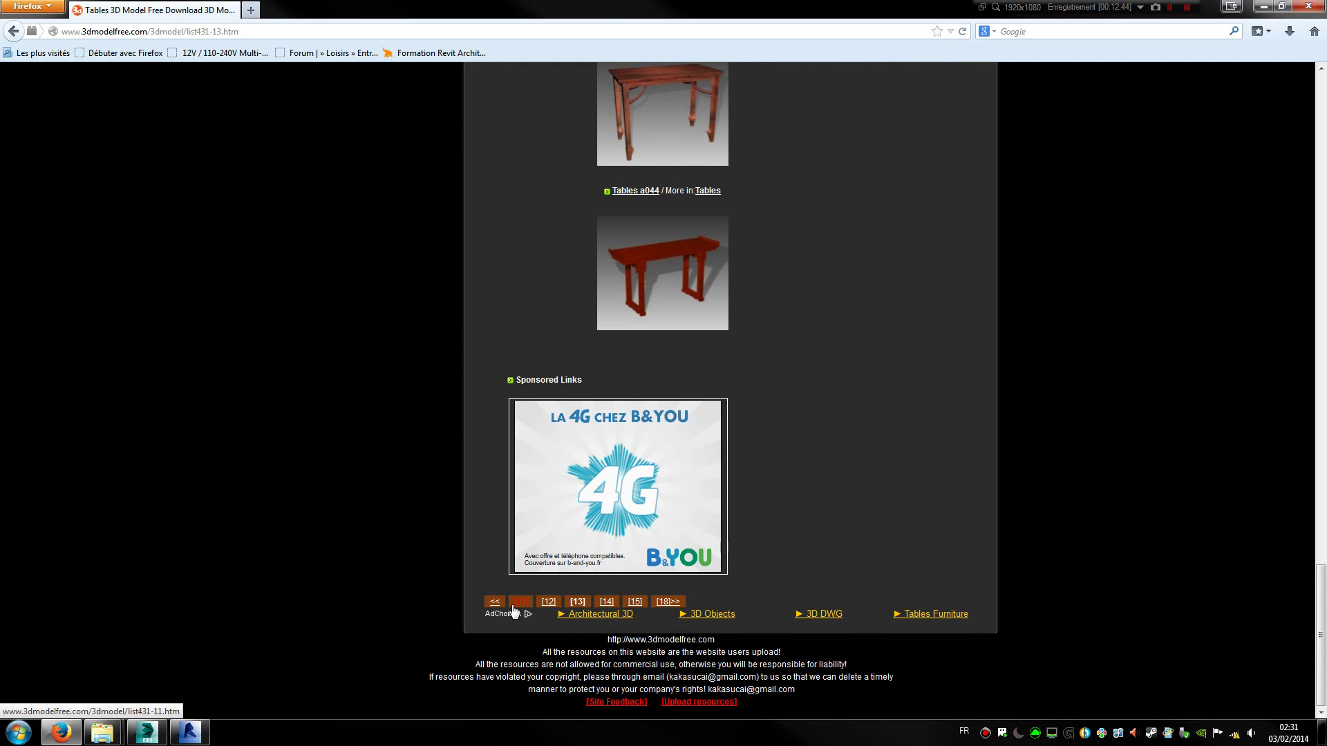
{"action": "left_click", "coordinate": [520, 602]}
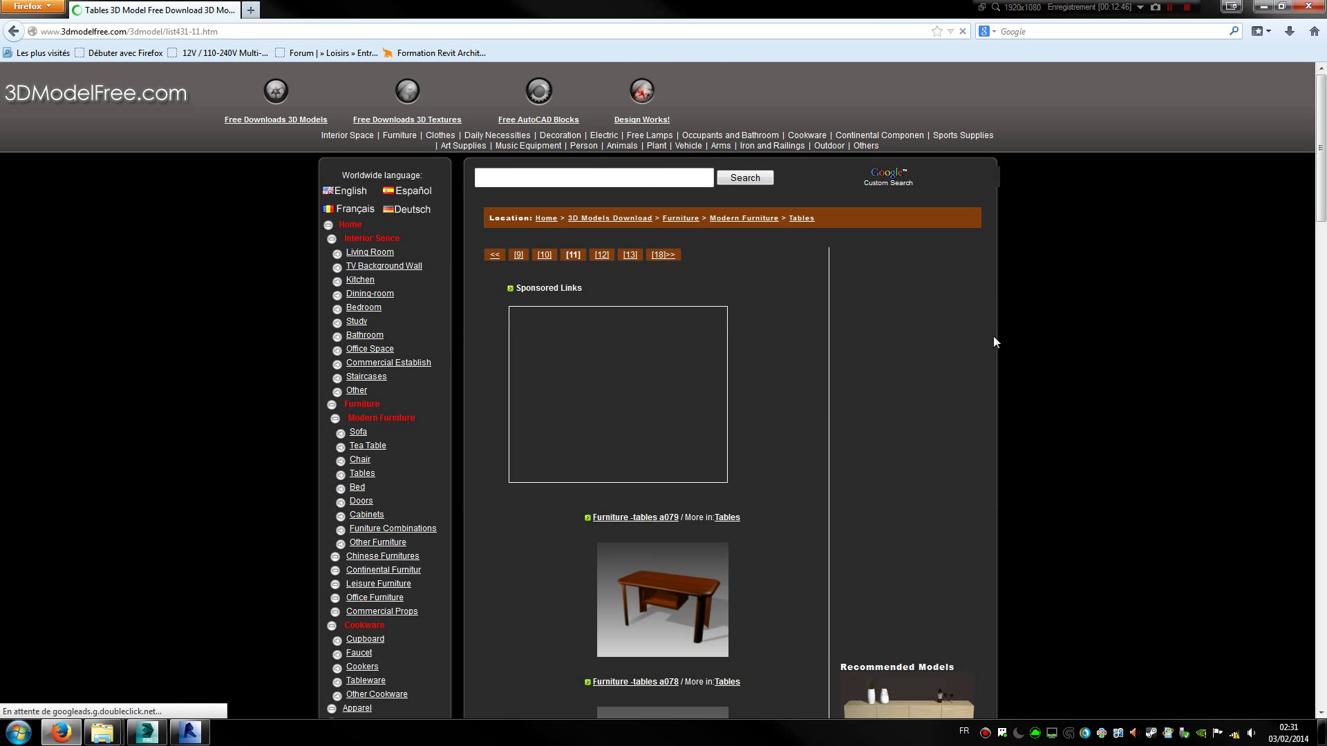
{"action": "scroll", "coordinate": [716, 424], "scroll_direction": "down", "scroll_amount": 20}
{"action": "scroll", "coordinate": [757, 384], "scroll_direction": "down", "scroll_amount": 10}
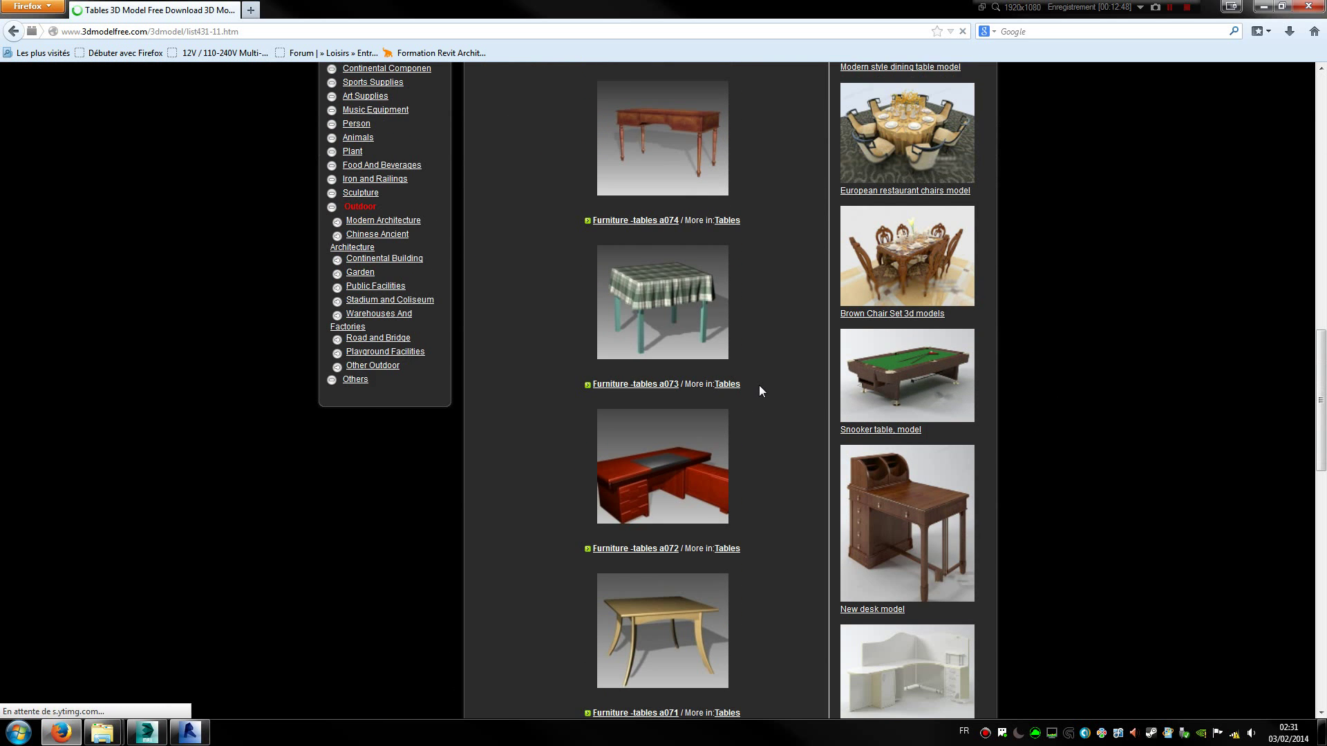
{"action": "scroll", "coordinate": [767, 391], "scroll_direction": "up", "scroll_amount": 20}
{"action": "scroll", "coordinate": [744, 381], "scroll_direction": "up", "scroll_amount": 13}
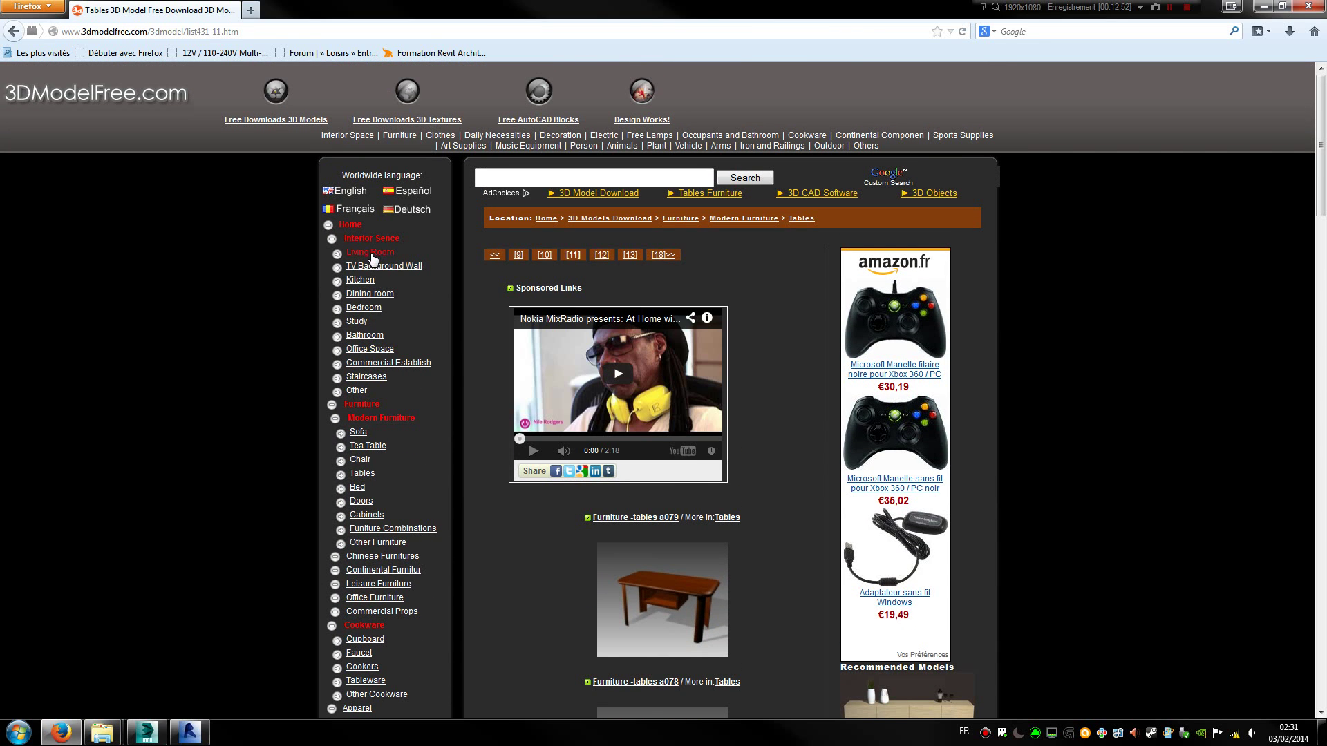
Return to the 3DModelFree.com home page and look through the featured interior models
{"action": "left_click", "coordinate": [46, 90]}
{"action": "scroll", "coordinate": [802, 421], "scroll_direction": "down", "scroll_amount": 12}
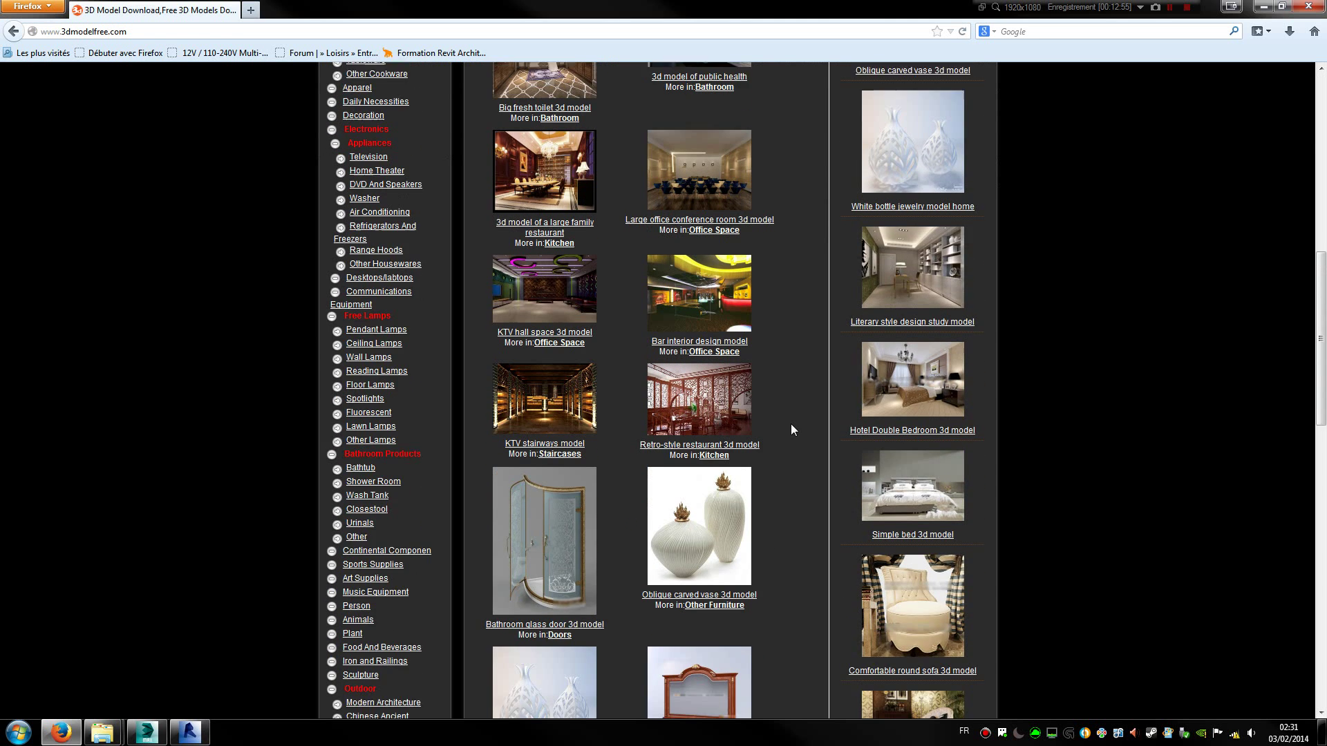
{"action": "scroll", "coordinate": [791, 424], "scroll_direction": "up", "scroll_amount": 2}
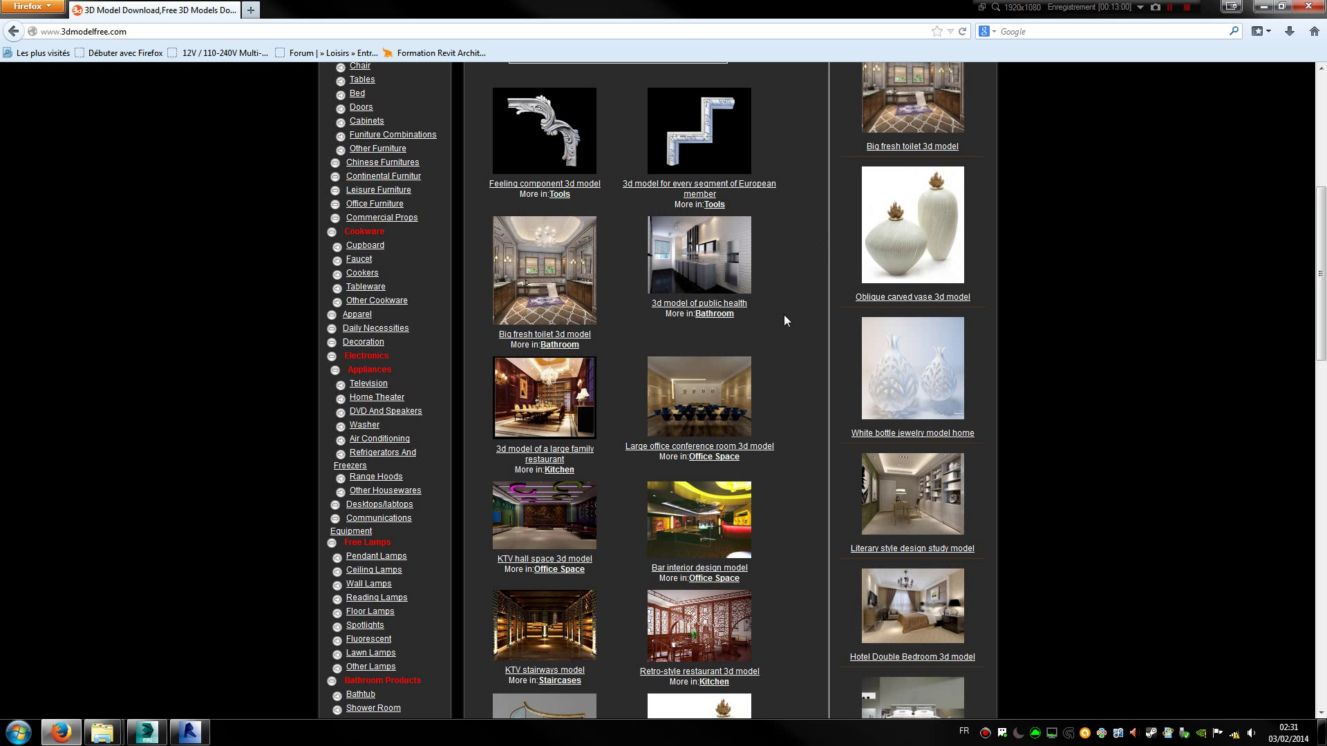
{"action": "scroll", "coordinate": [786, 364], "scroll_direction": "down", "scroll_amount": 2}
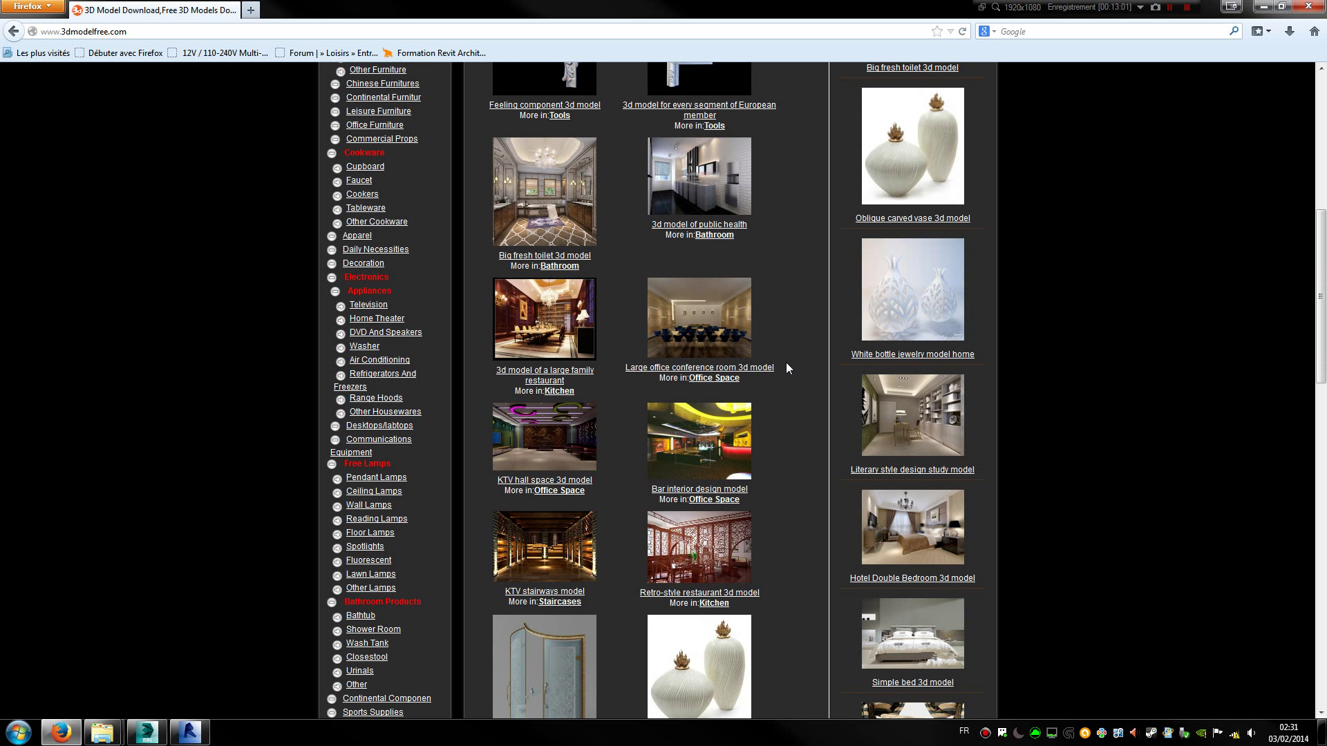
Open the "3d model of a large family restaurant" page in a new tab and examine its preview, download links and related models
{"action": "left_click", "coordinate": [552, 330]}
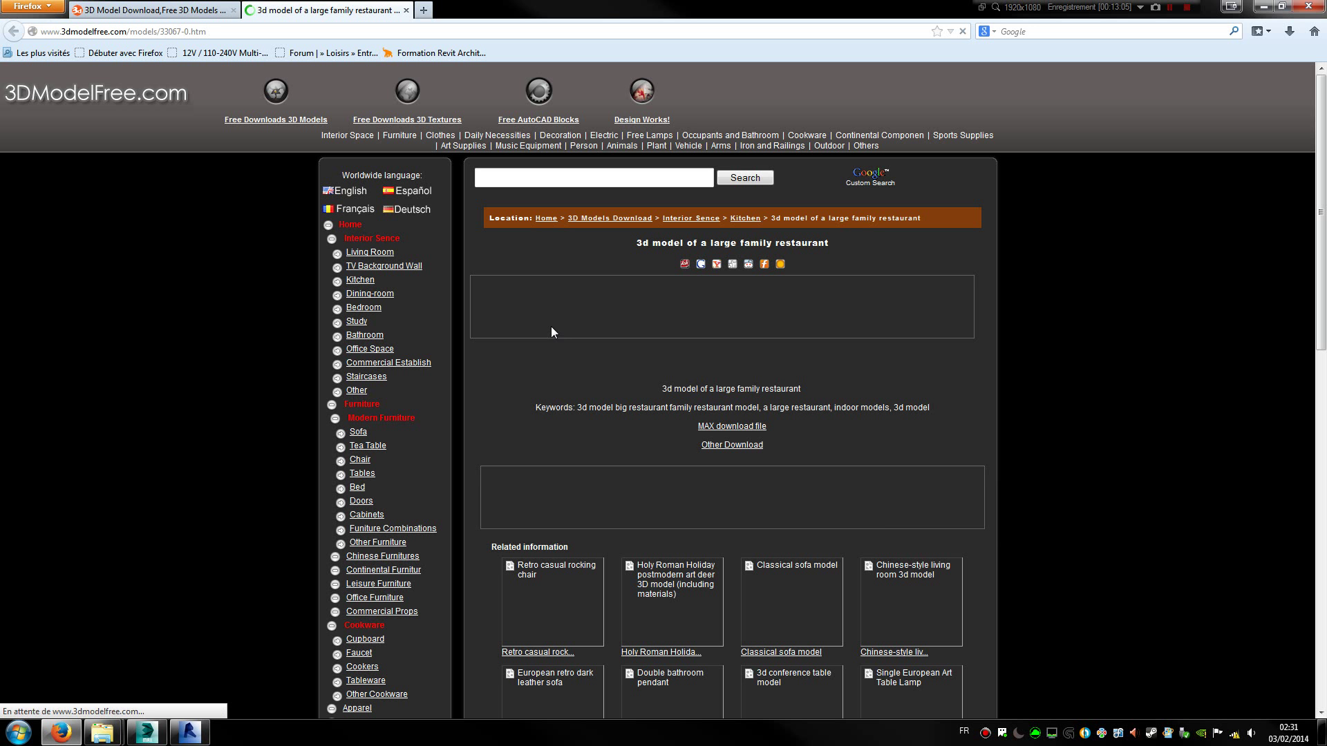
{"action": "scroll", "coordinate": [886, 441], "scroll_direction": "down", "scroll_amount": 4}
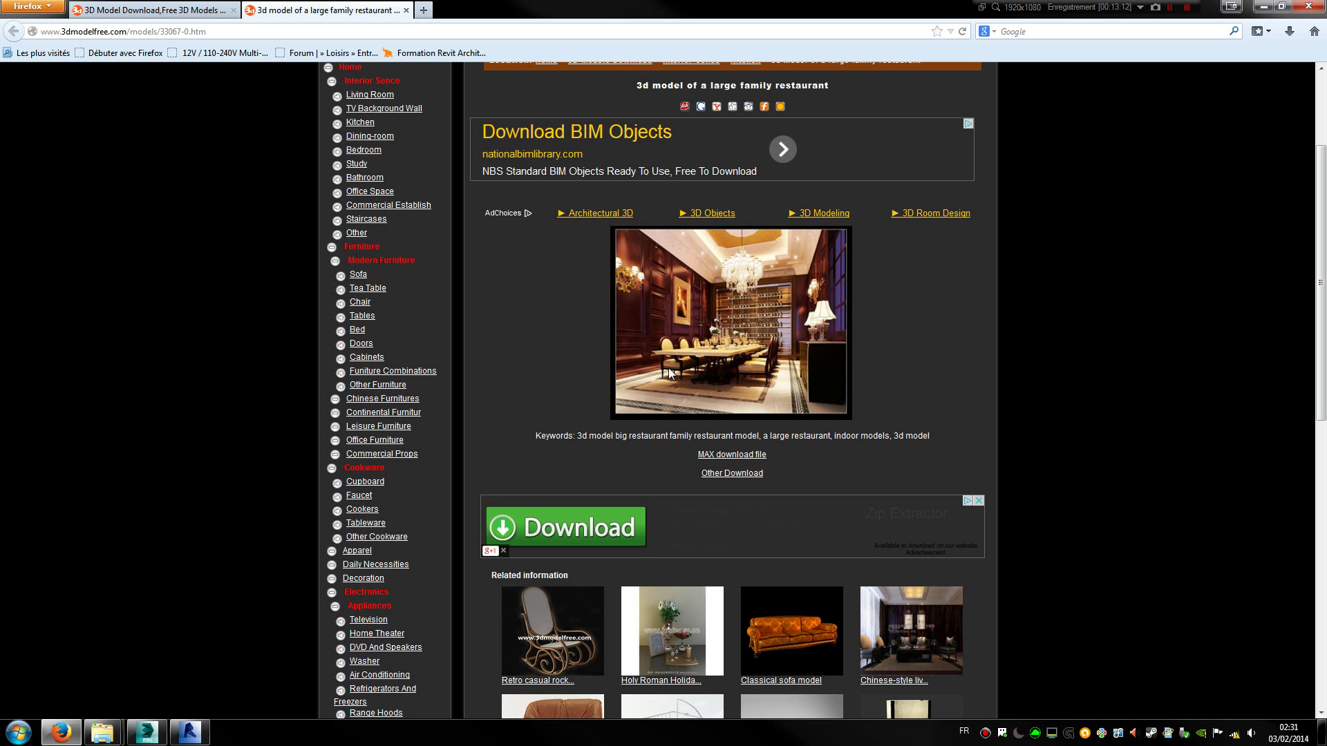
{"action": "scroll", "coordinate": [916, 359], "scroll_direction": "down", "scroll_amount": 2}
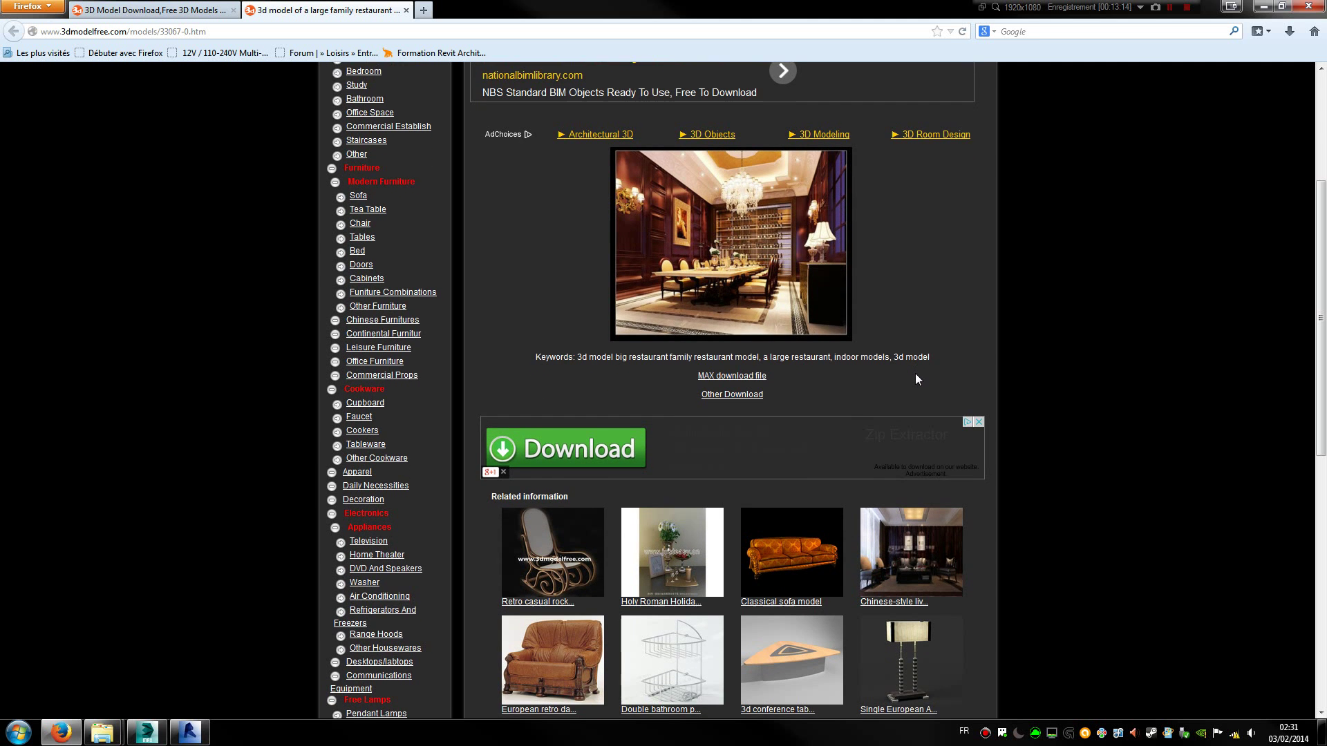
{"action": "scroll", "coordinate": [910, 377], "scroll_direction": "up", "scroll_amount": 2}
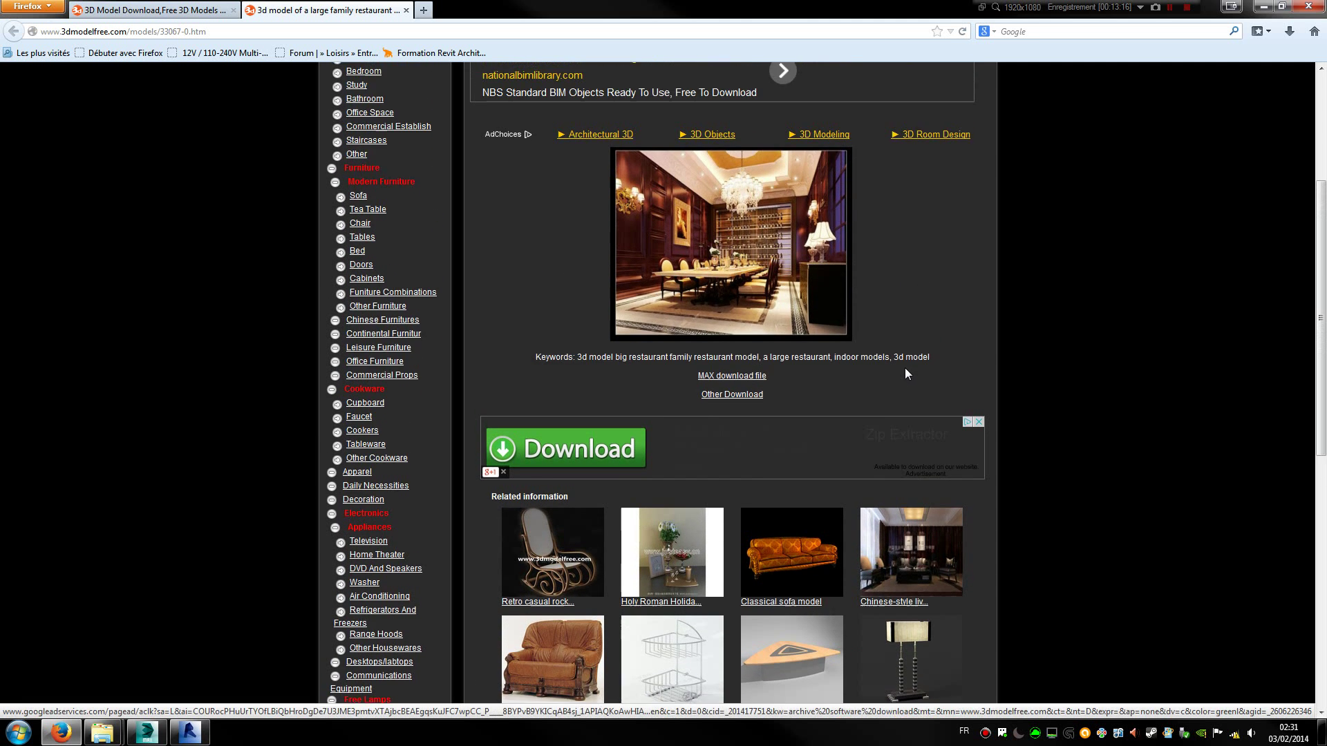
{"action": "scroll", "coordinate": [902, 370], "scroll_direction": "up", "scroll_amount": 1}
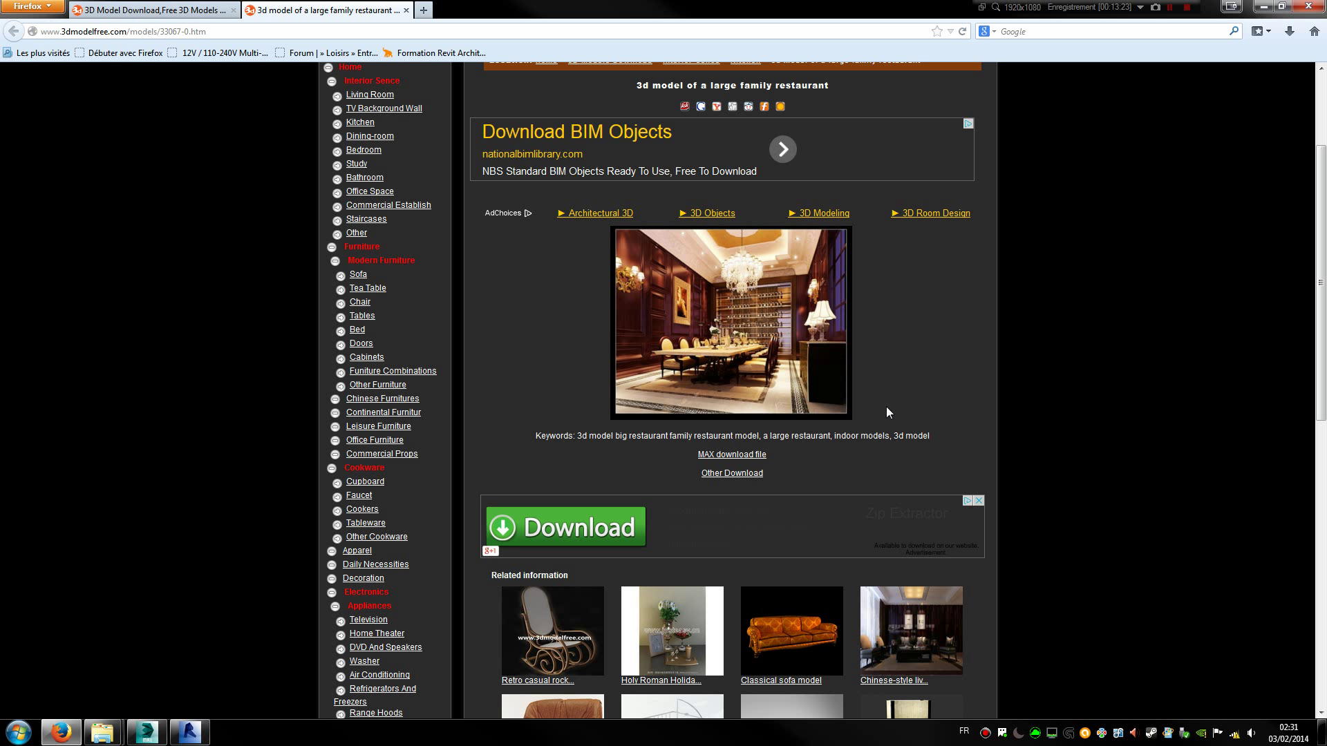
{"action": "scroll", "coordinate": [892, 410], "scroll_direction": "down", "scroll_amount": 3}
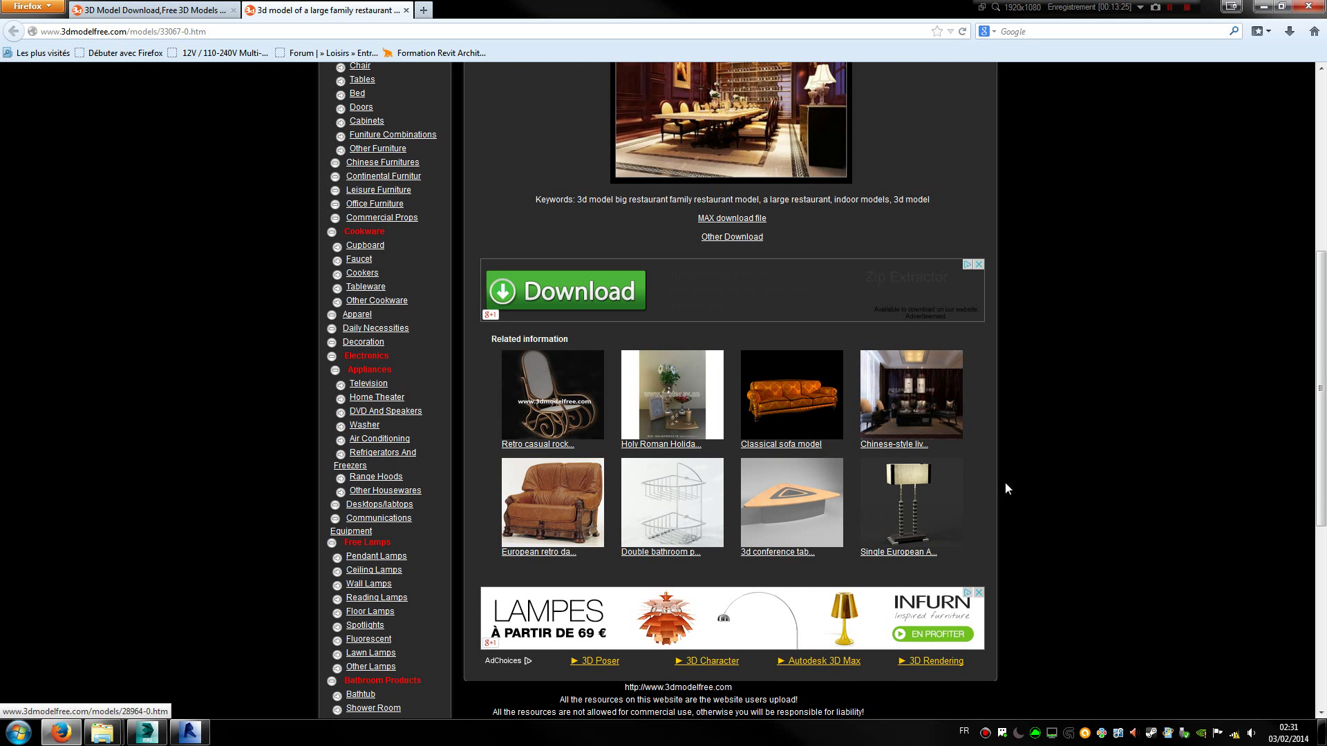
{"action": "left_click", "coordinate": [1188, 7]}
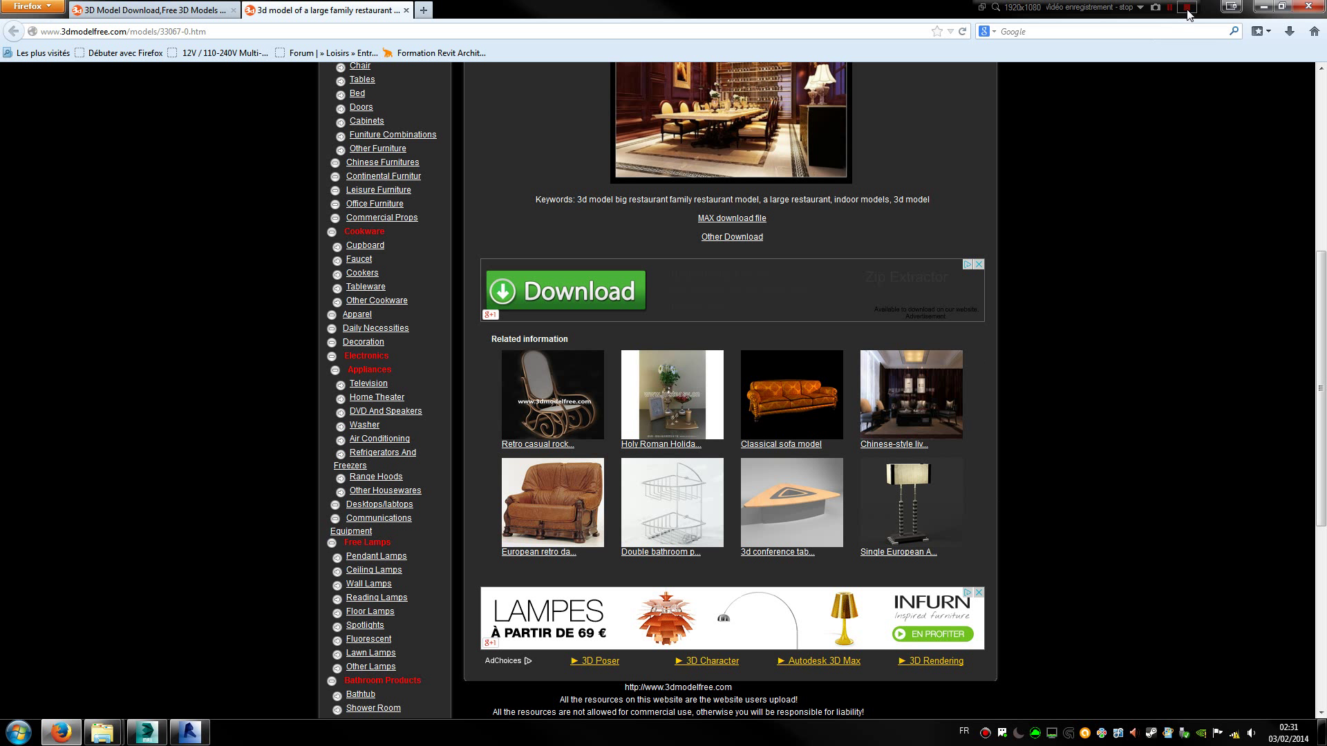